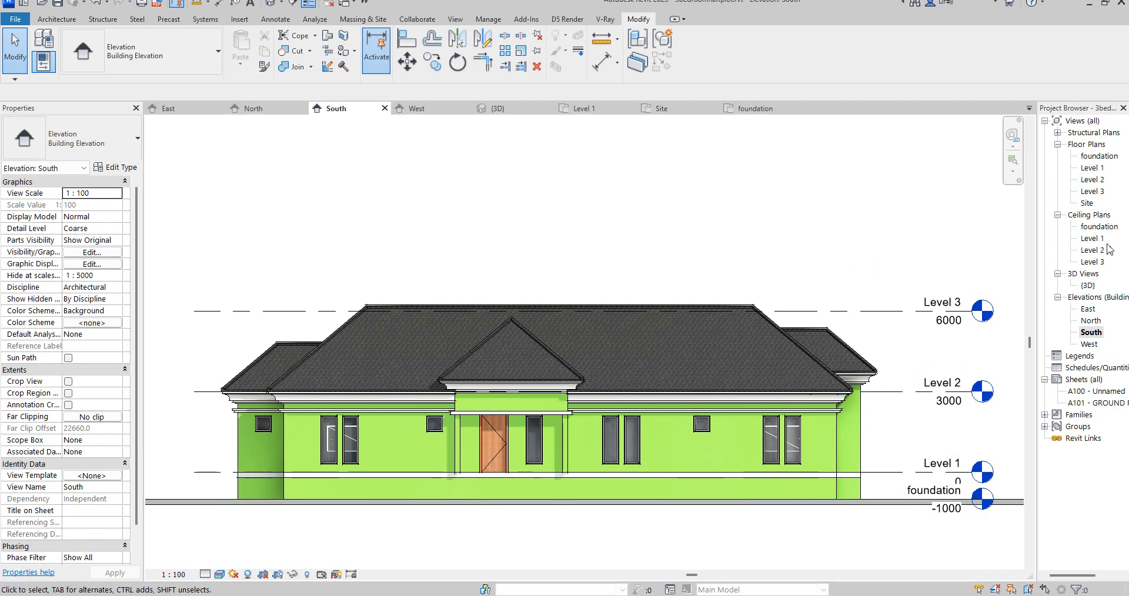
- Open the North elevation view
double_click(1088, 285)
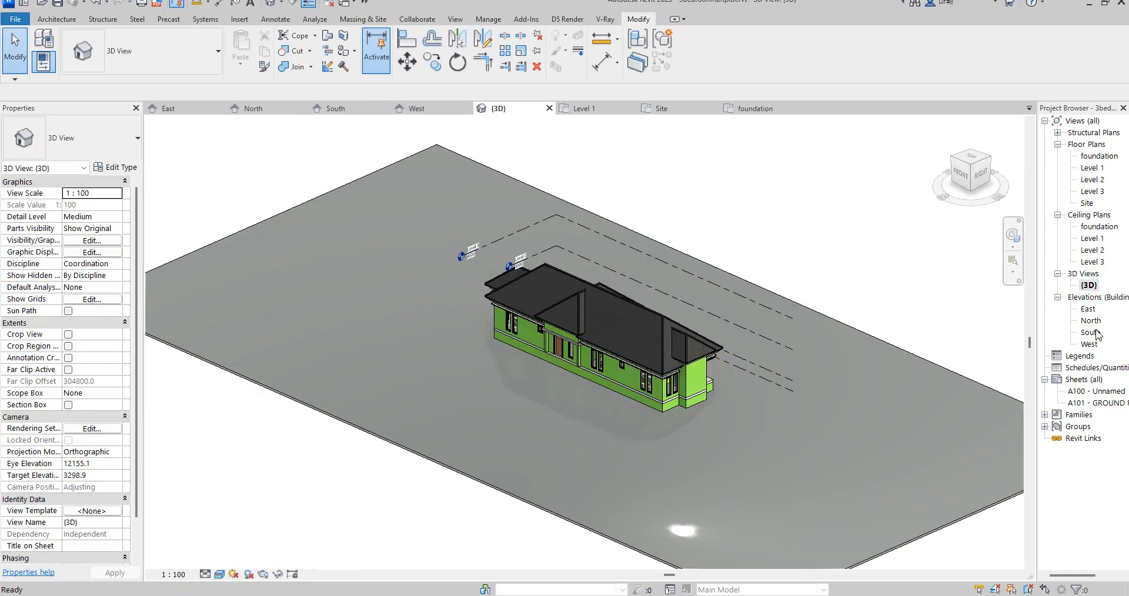
double_click(1096, 333)
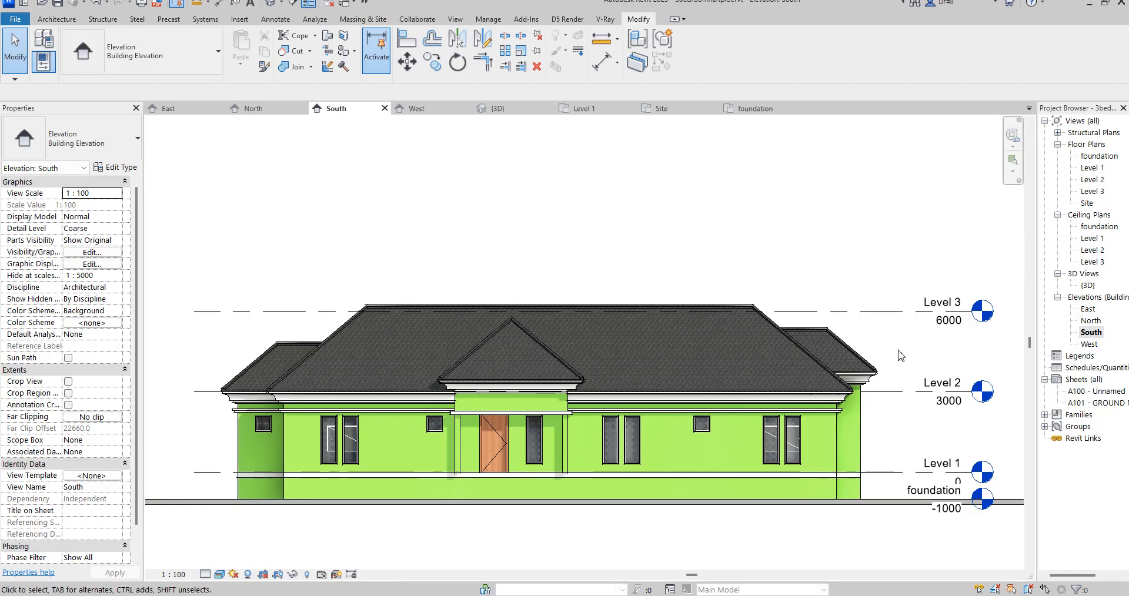
double_click(1090, 321)
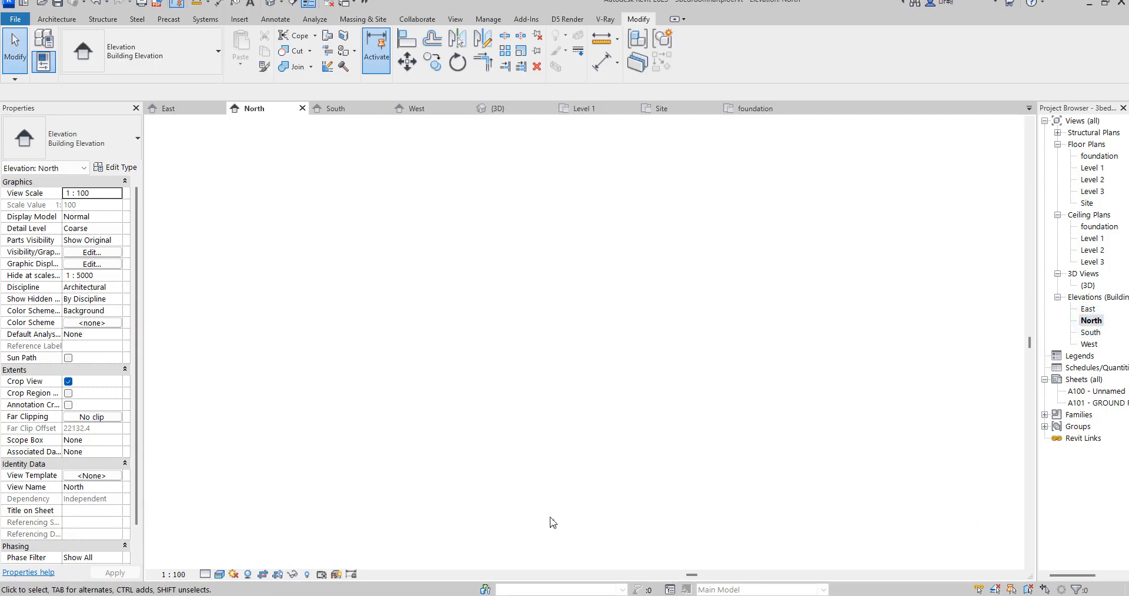
- Show the North elevation's crop region and extend its left edge outward beyond the cut-off end of the building
scroll(806, 452, down, 2)
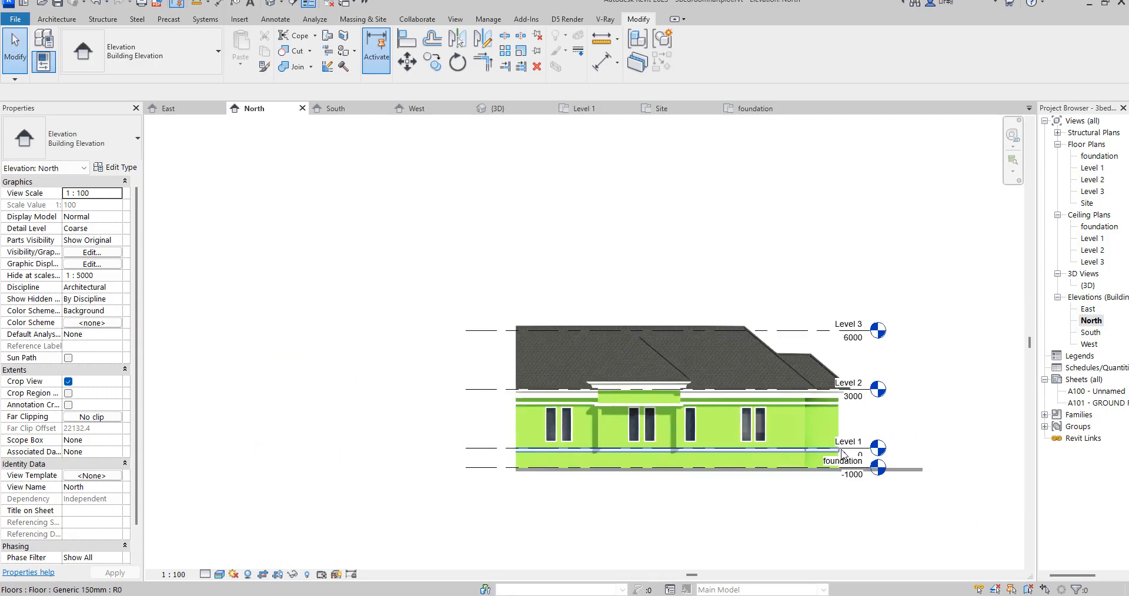
click(280, 576)
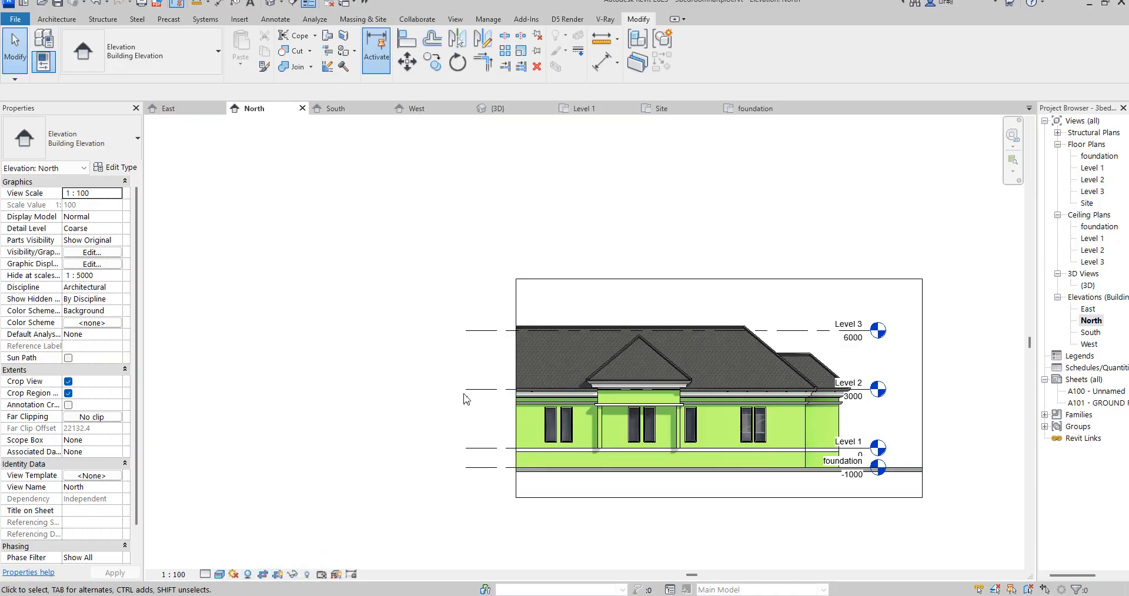
click(516, 362)
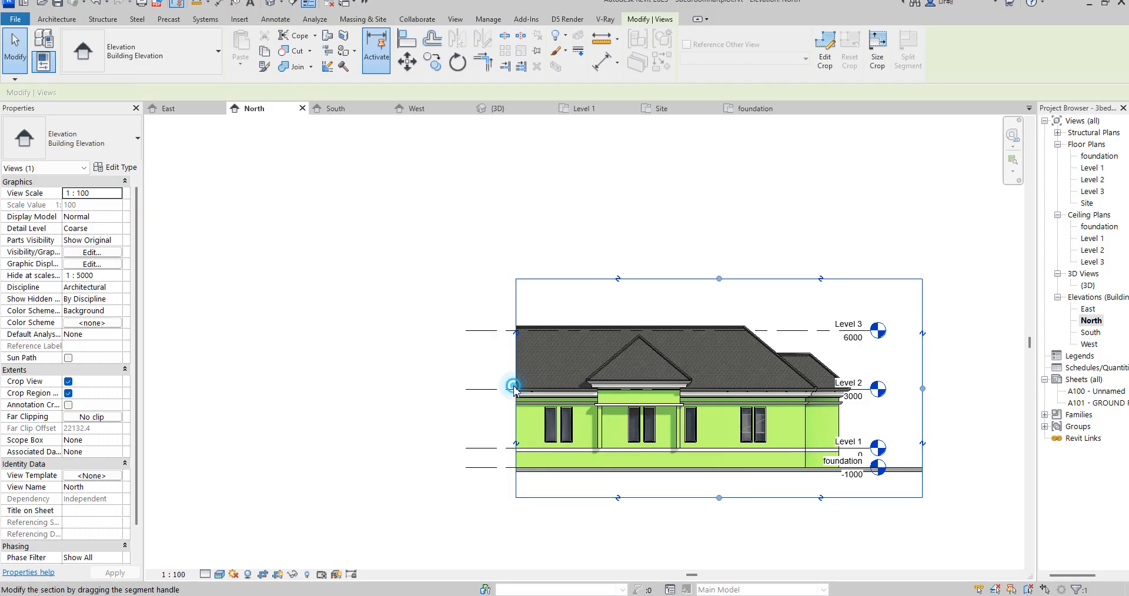
drag(289, 379, 289, 383)
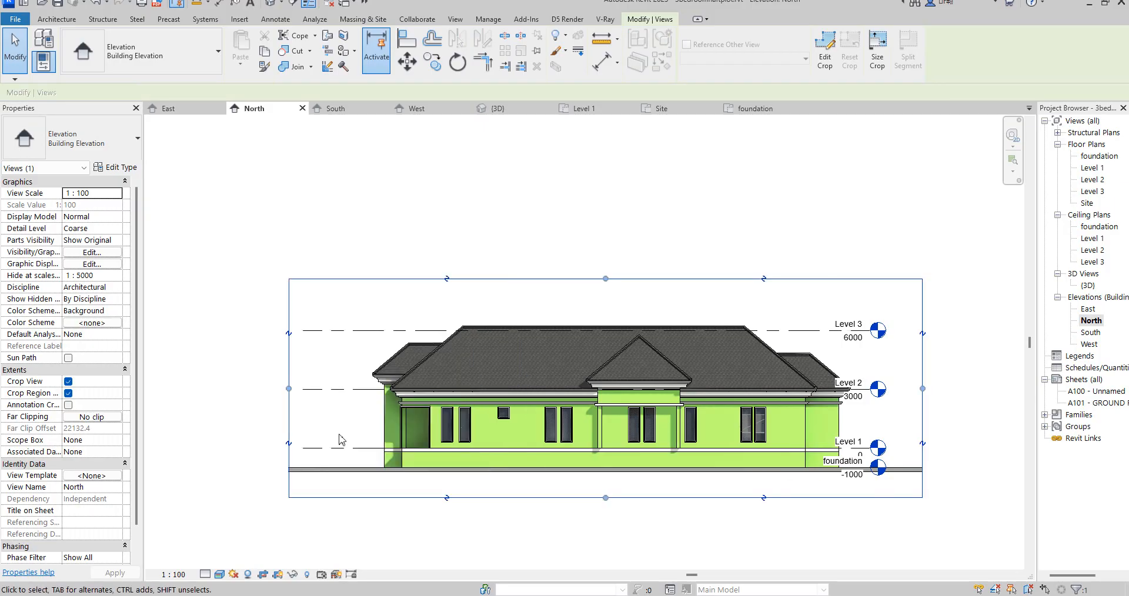
- Create an in-place model component in the Casework category and name it "steps"
scroll(378, 470, up, 1)
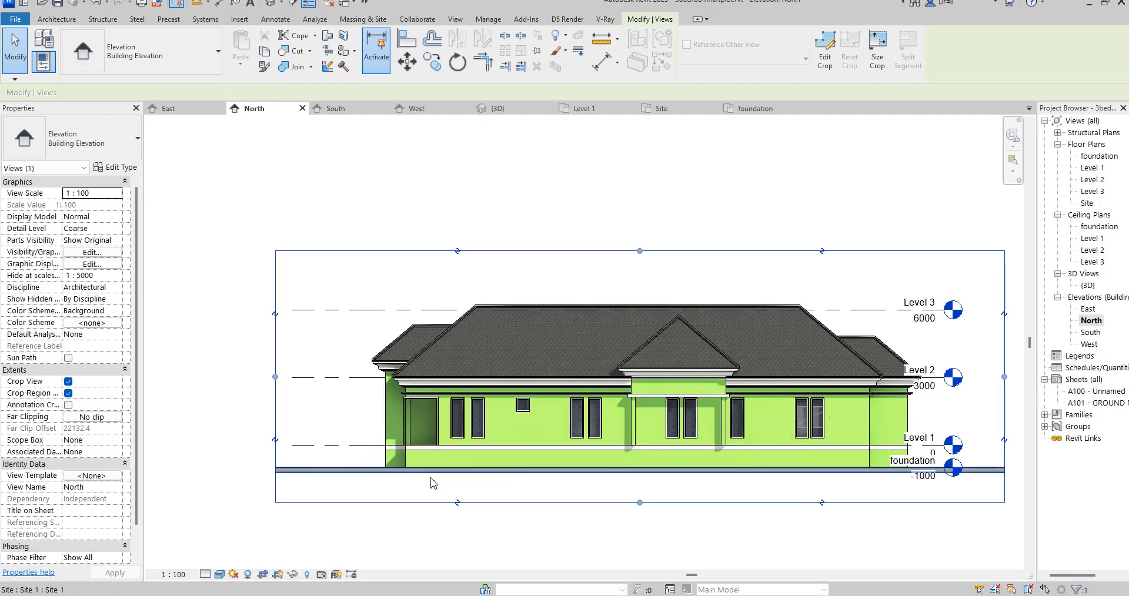
scroll(375, 468, up, 2)
scroll(424, 458, up, 3)
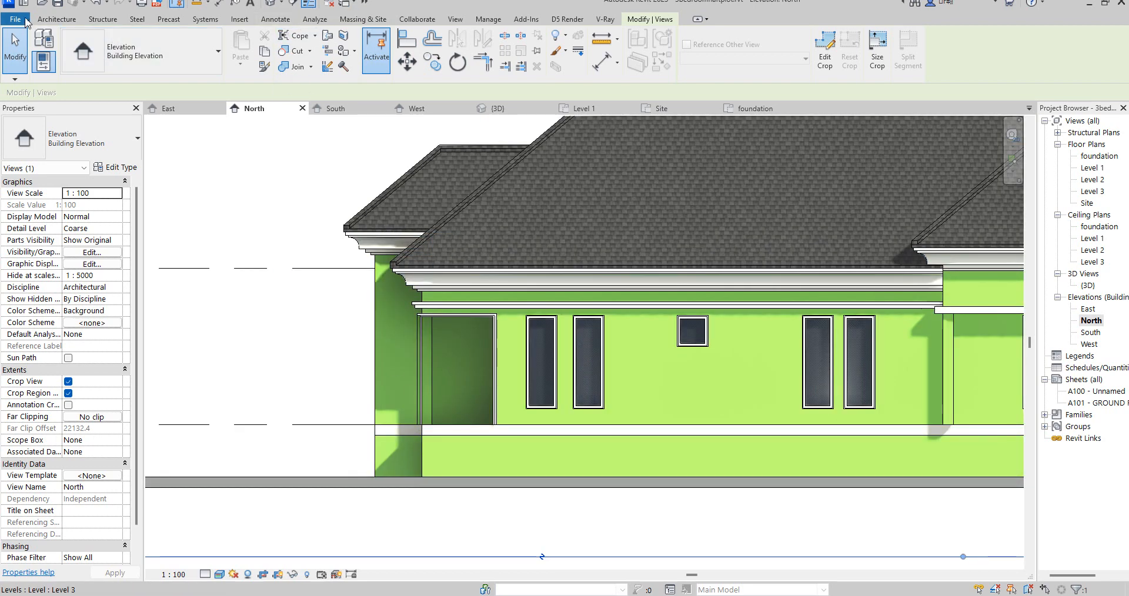
click(51, 19)
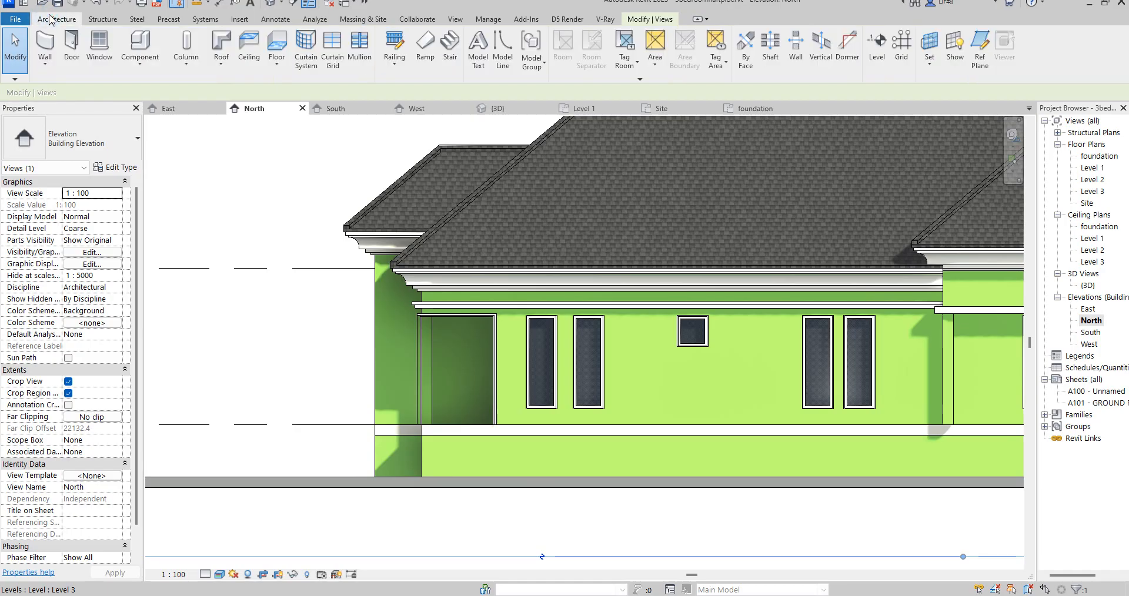
click(140, 59)
click(152, 119)
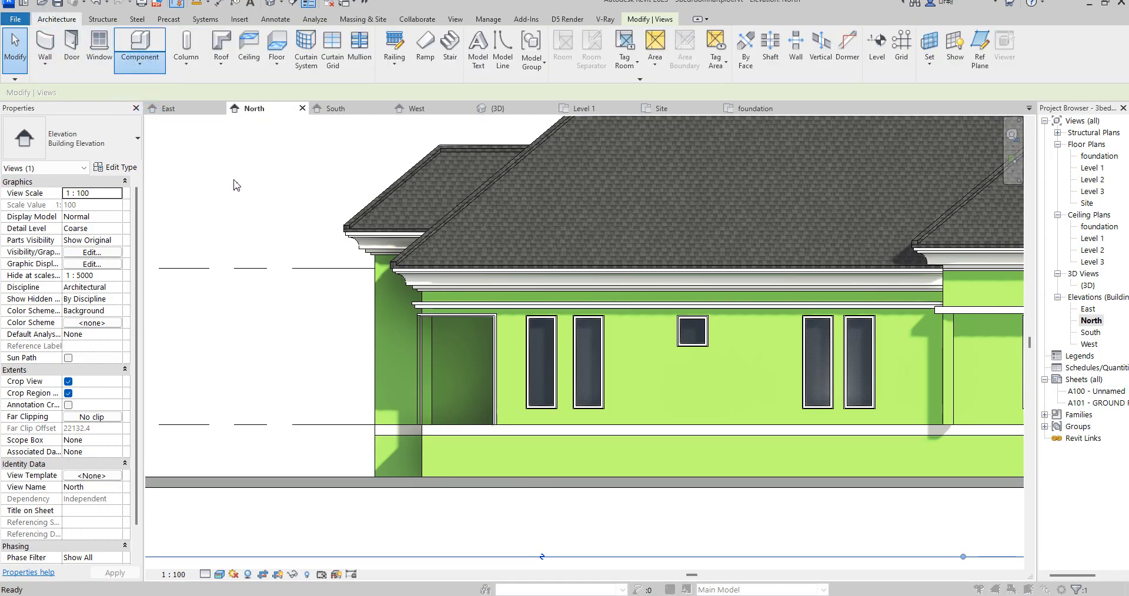
click(207, 194)
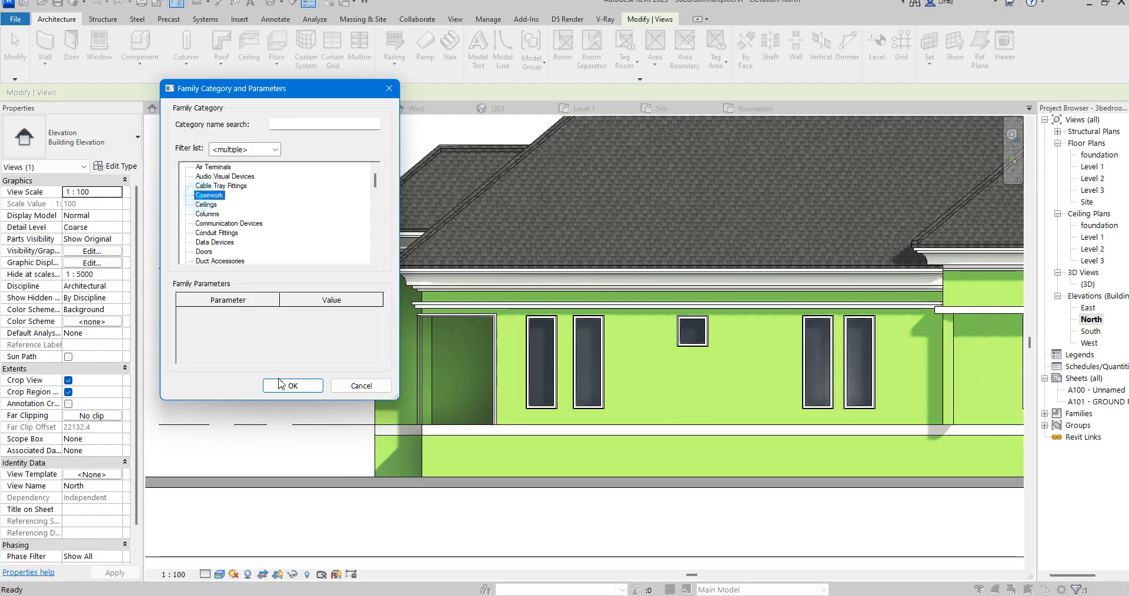
click(291, 386)
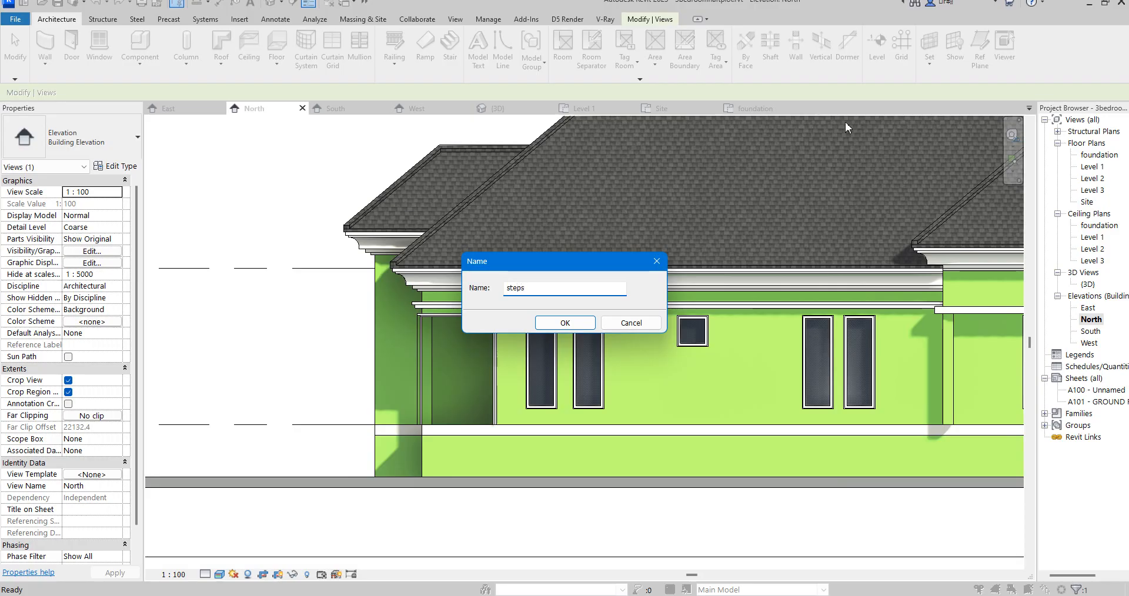
click(576, 327)
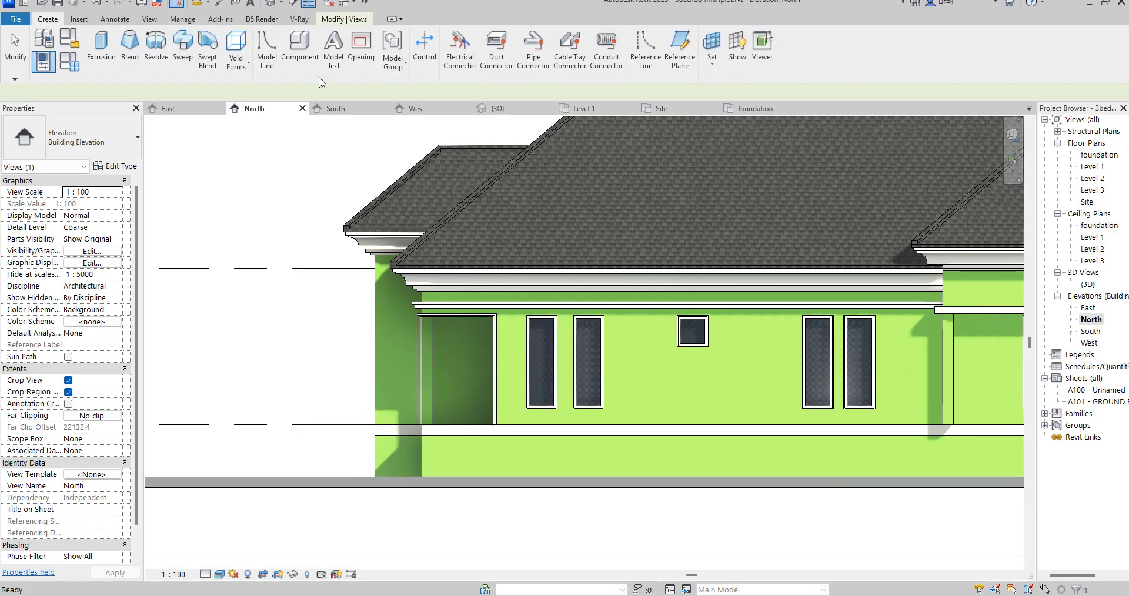
- Begin an extrusion with its work plane picked on the Generic - 200mm foundation wall below the porch
click(101, 53)
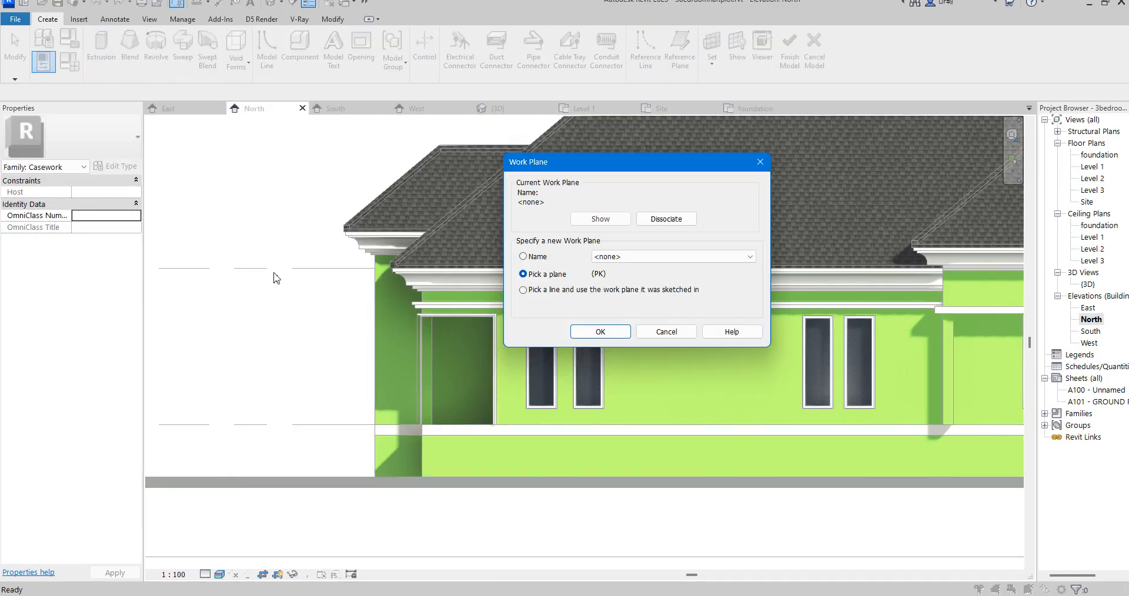
click(746, 258)
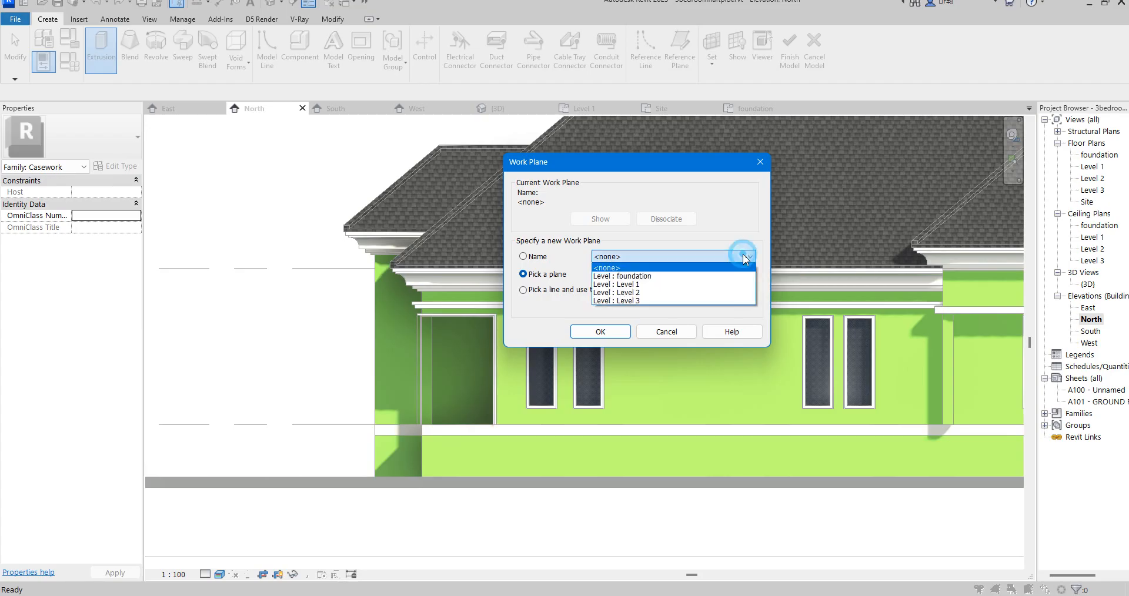
click(706, 234)
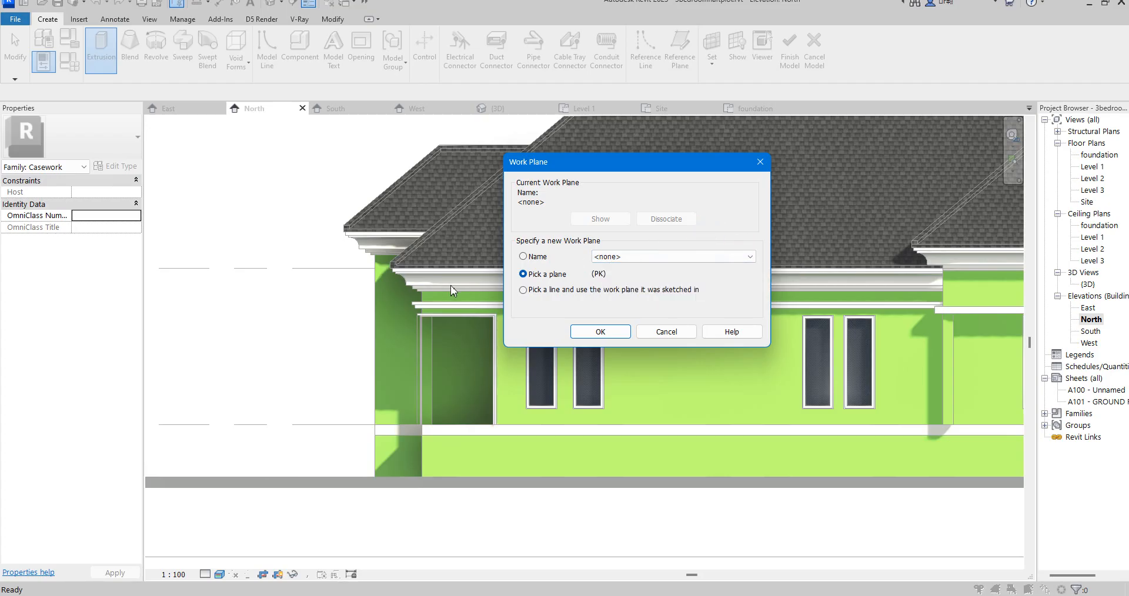
click(601, 332)
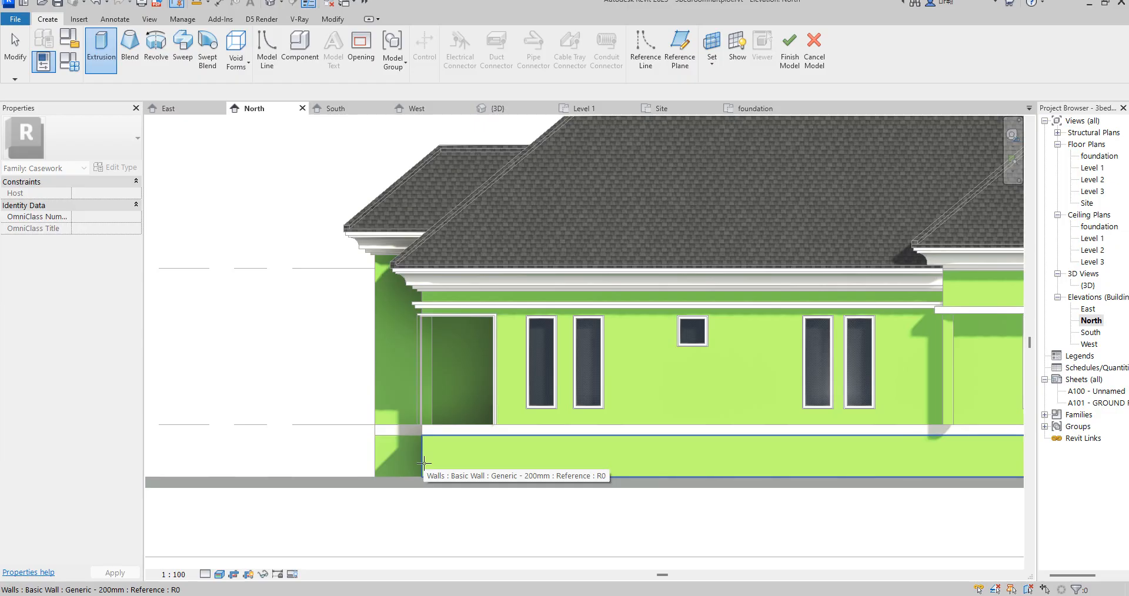
click(424, 464)
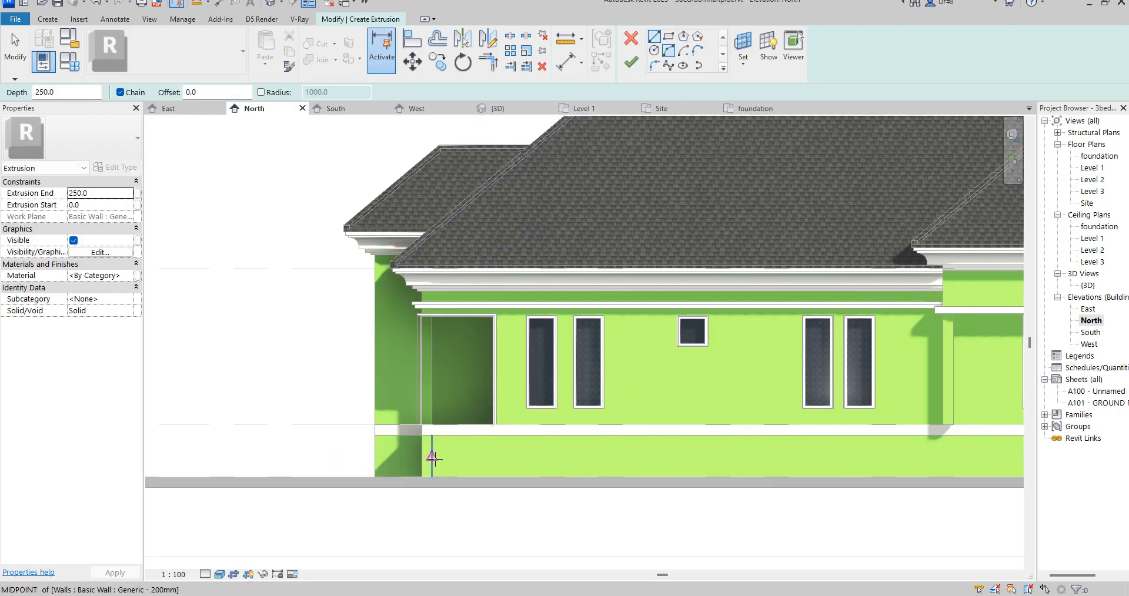
- Sketch a 1700 mm line outward along the ground from the foundation wall's corner and an 800 mm vertical line up from that corner
click(422, 476)
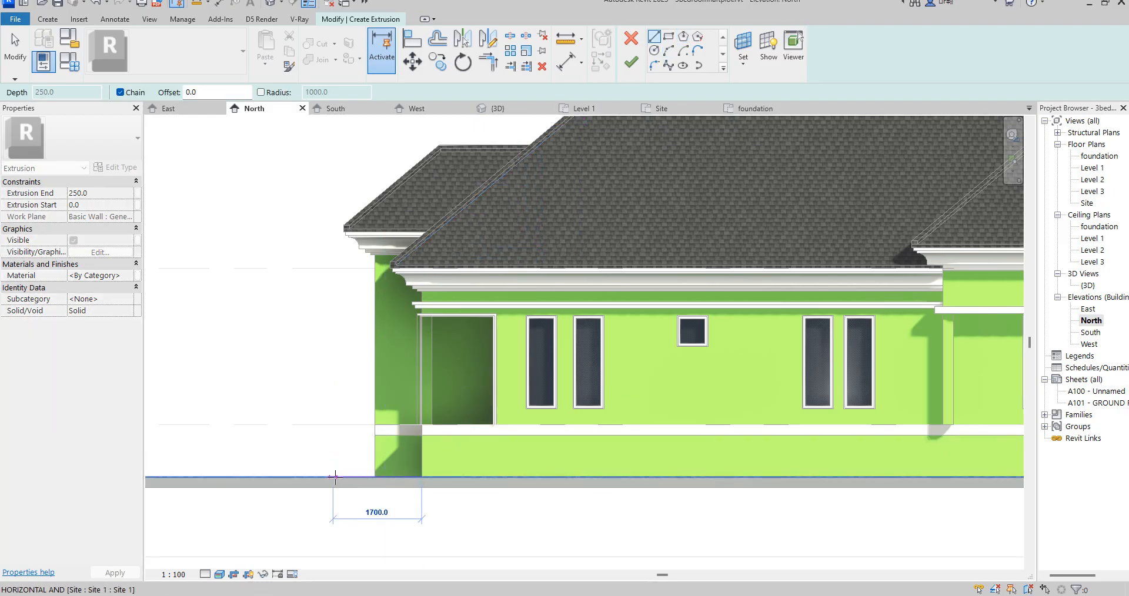
click(334, 476)
right_click(331, 412)
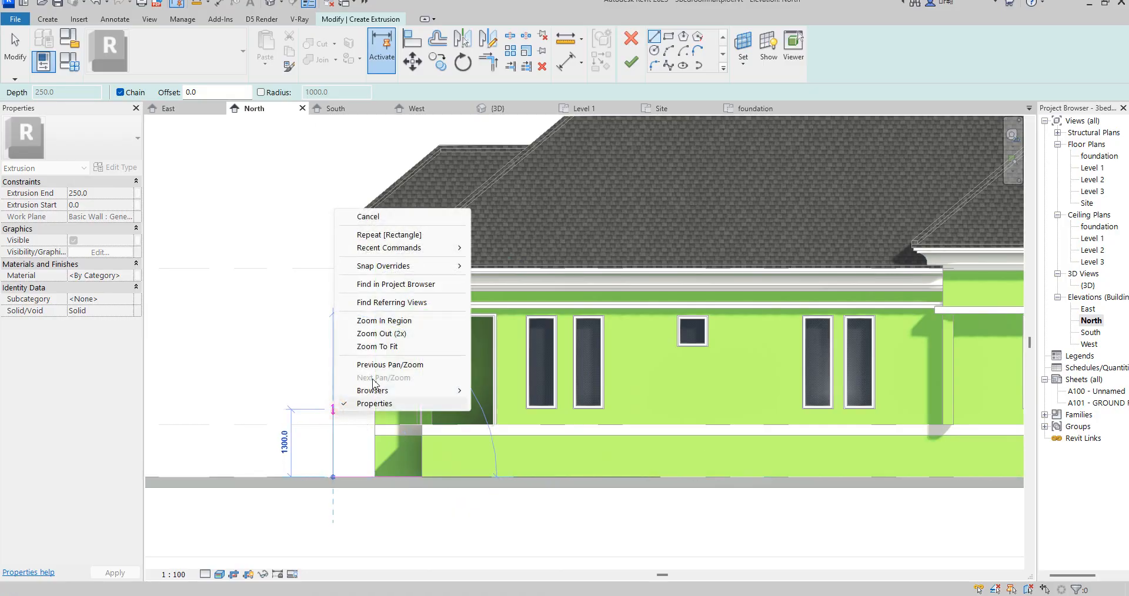
click(370, 216)
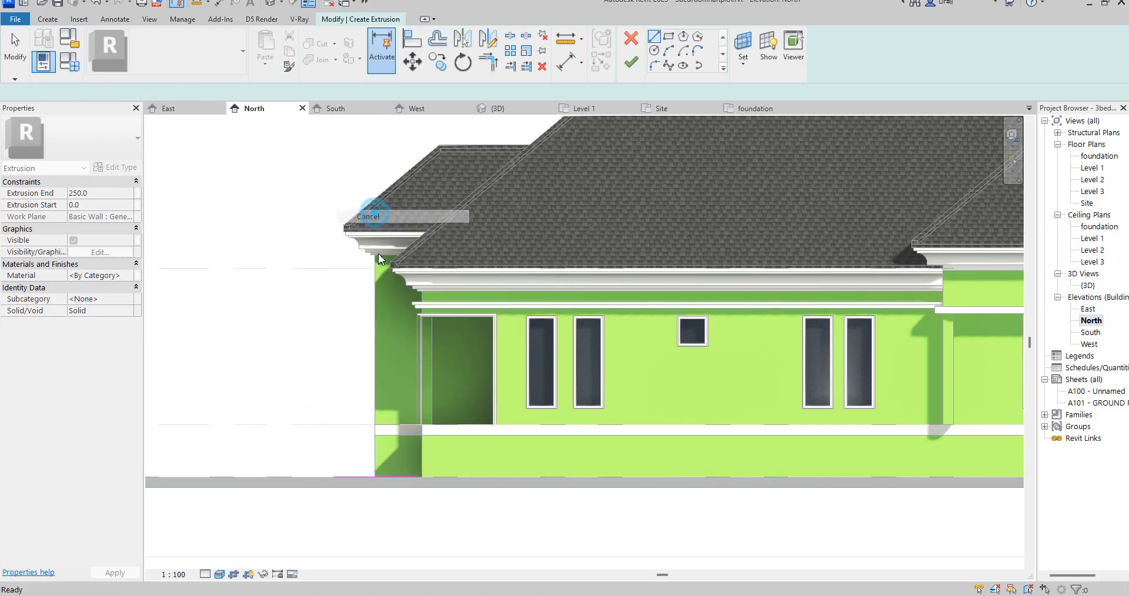
click(423, 475)
click(423, 435)
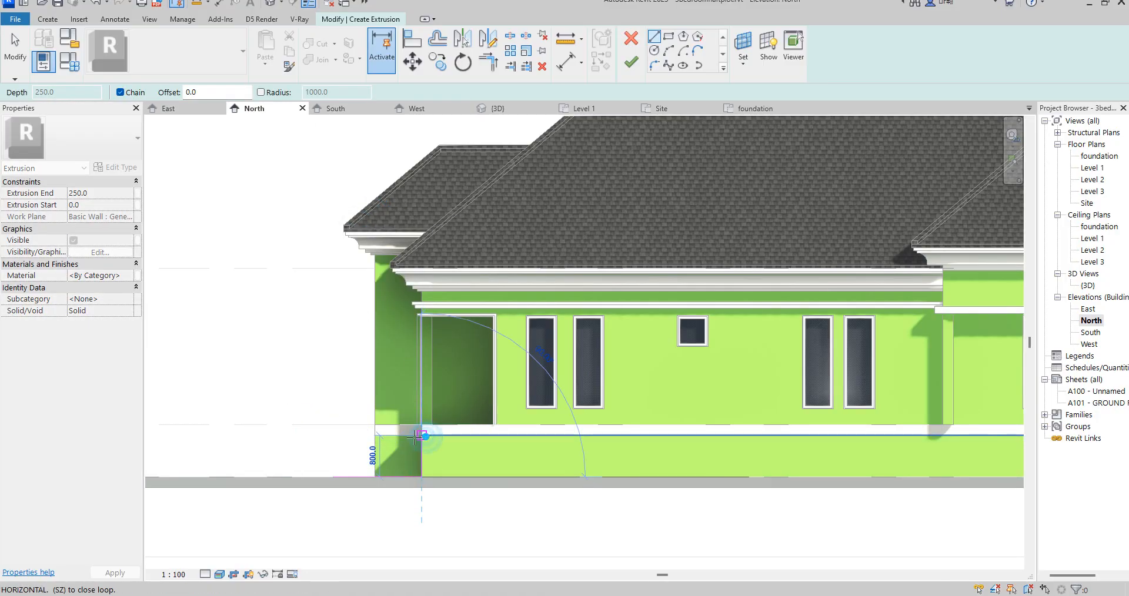
- Sketch the first step outward from the top of the vertical line, with a 300 mm tread and a 160 mm riser
scroll(403, 439, up, 5)
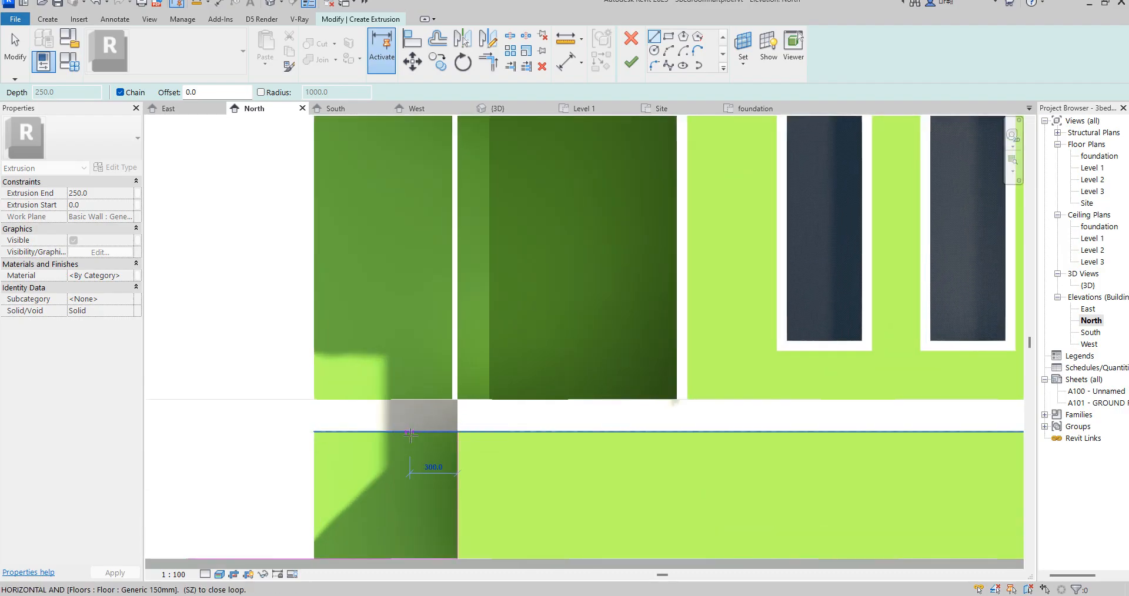
click(410, 433)
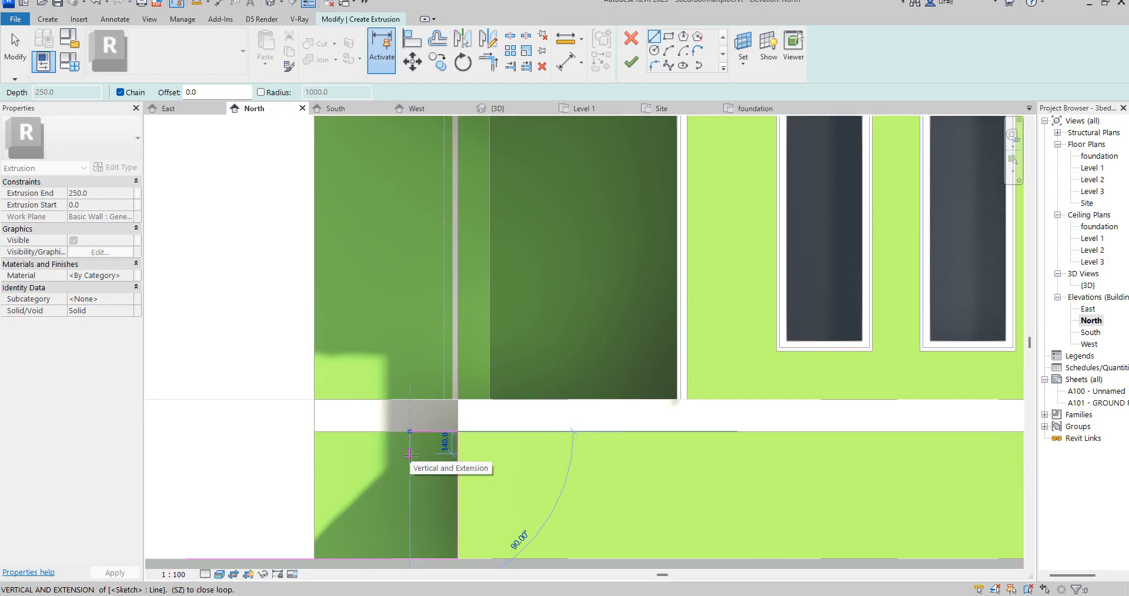
text(160)
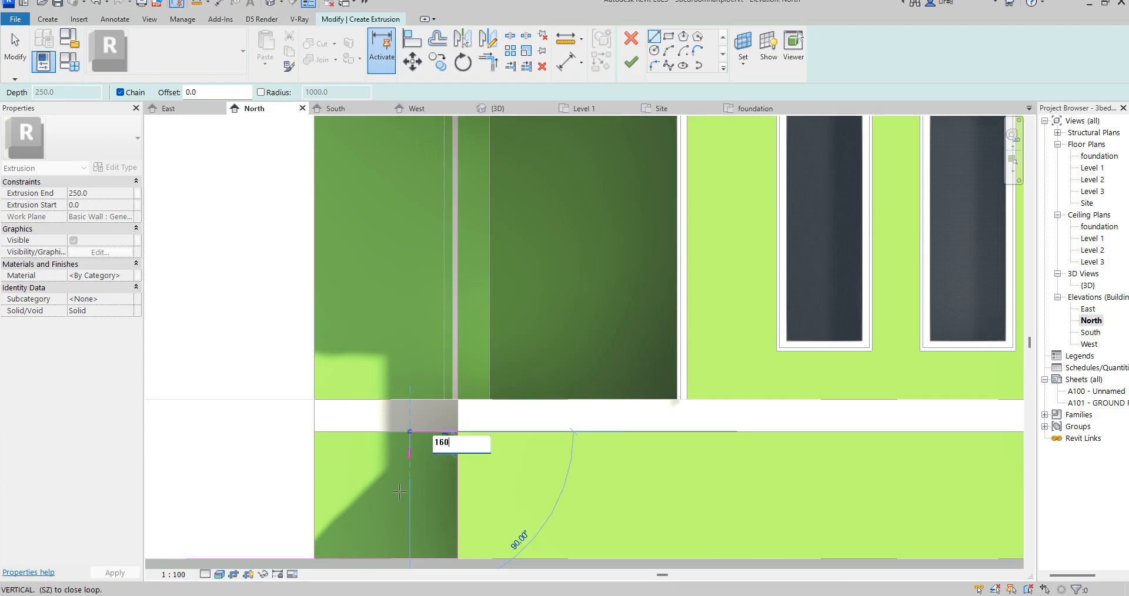
key(Return)
key(Escape)
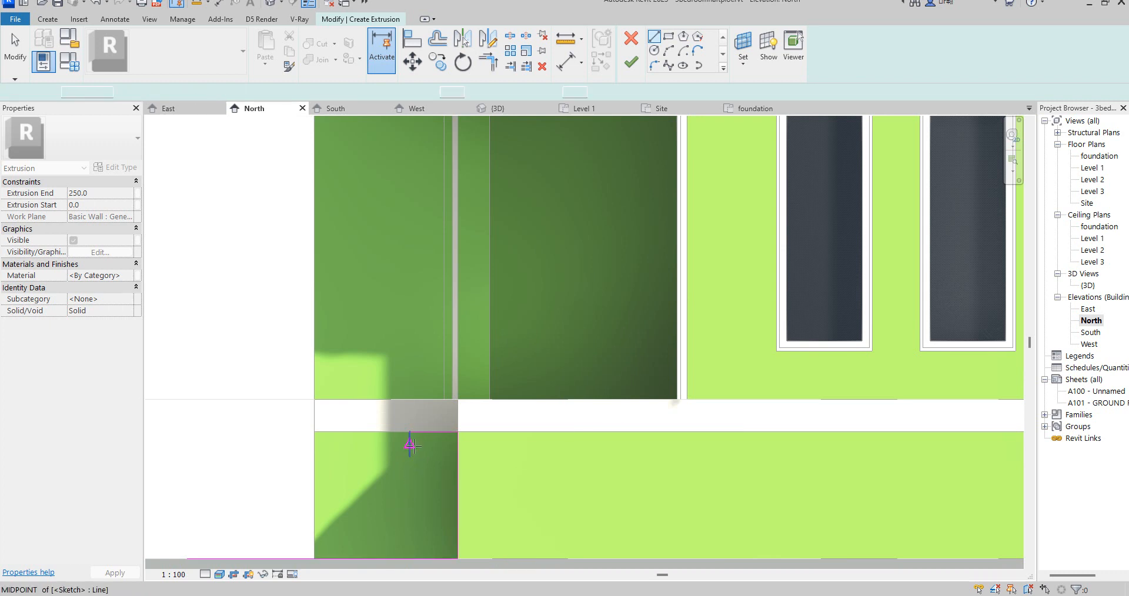
scroll(408, 447, up, 2)
right_click(418, 317)
click(461, 329)
right_click(379, 329)
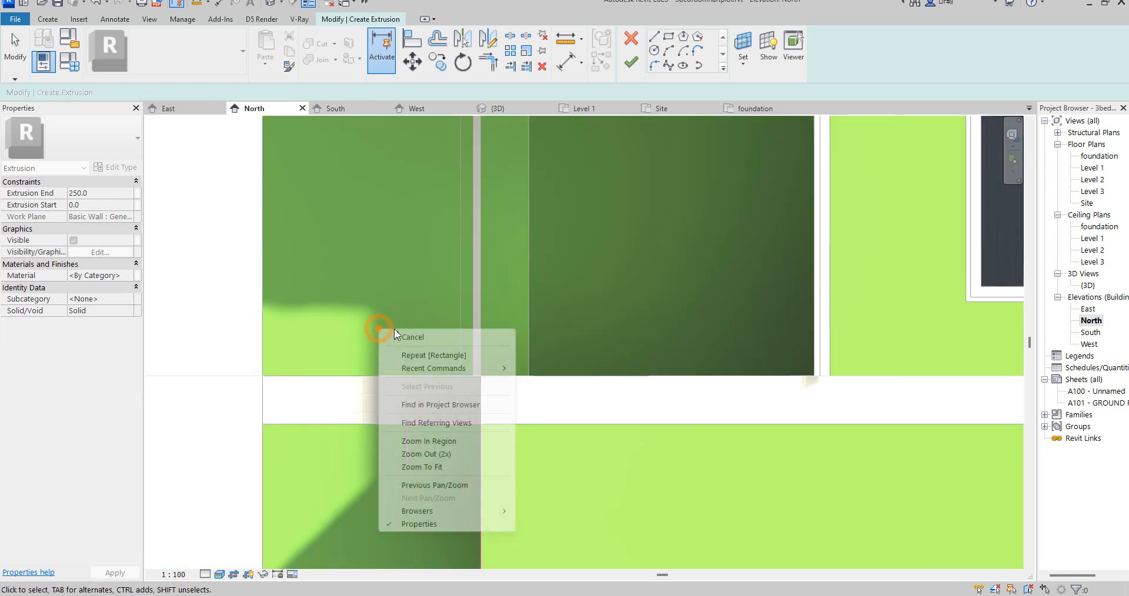
click(421, 336)
- Copy the tread and riser lines four times end to end down to the ground, forming a five-step profile
scroll(388, 359, down, 2)
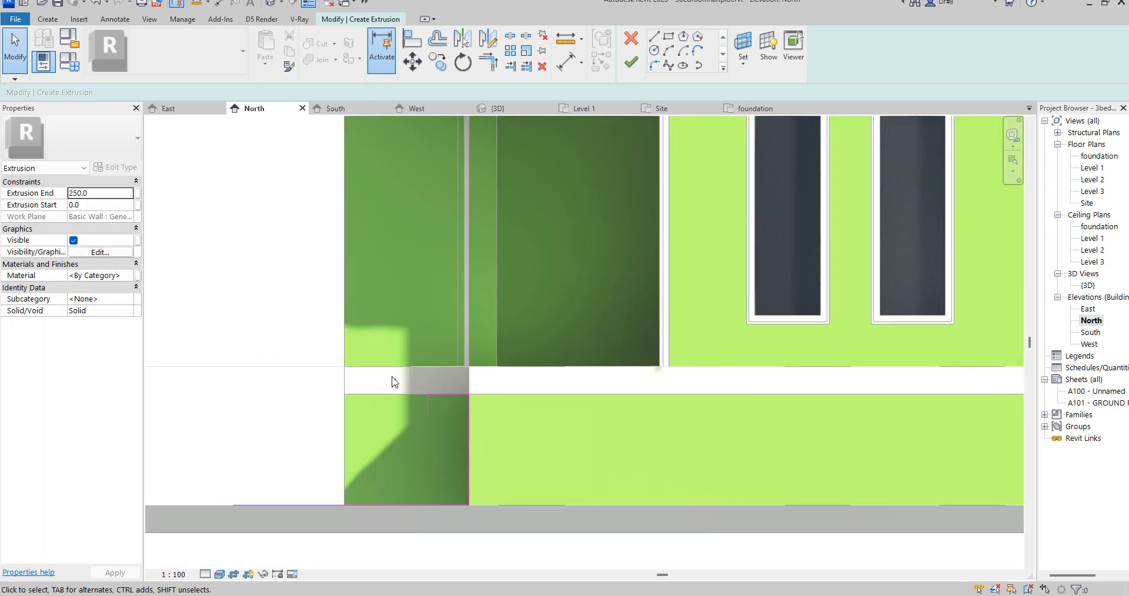
drag(392, 376, 488, 434)
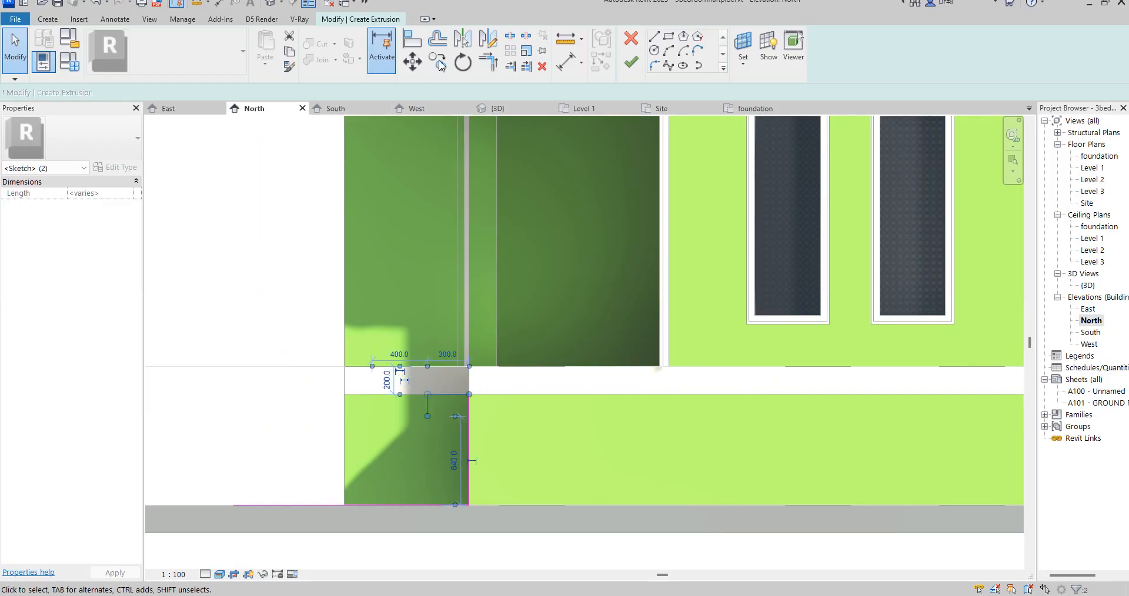
key(c)
key(o)
click(470, 405)
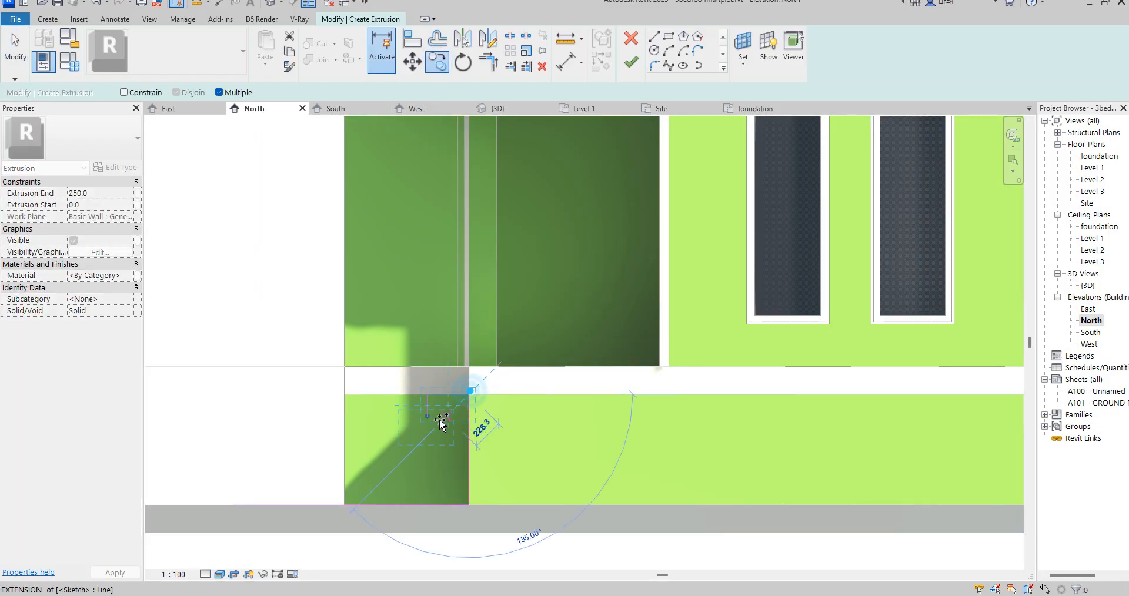
click(397, 435)
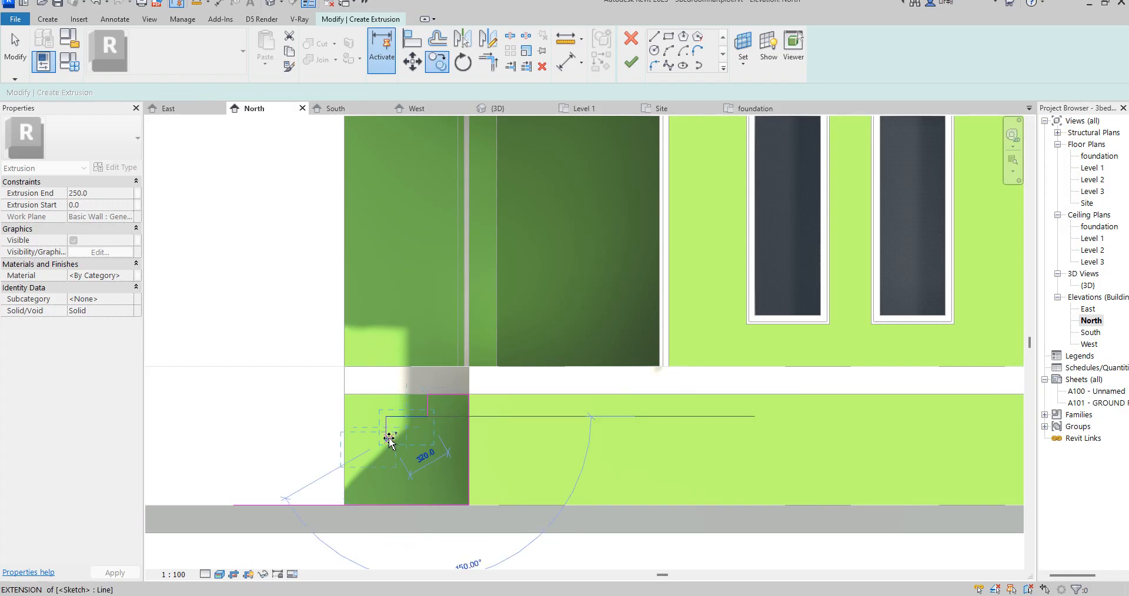
click(342, 462)
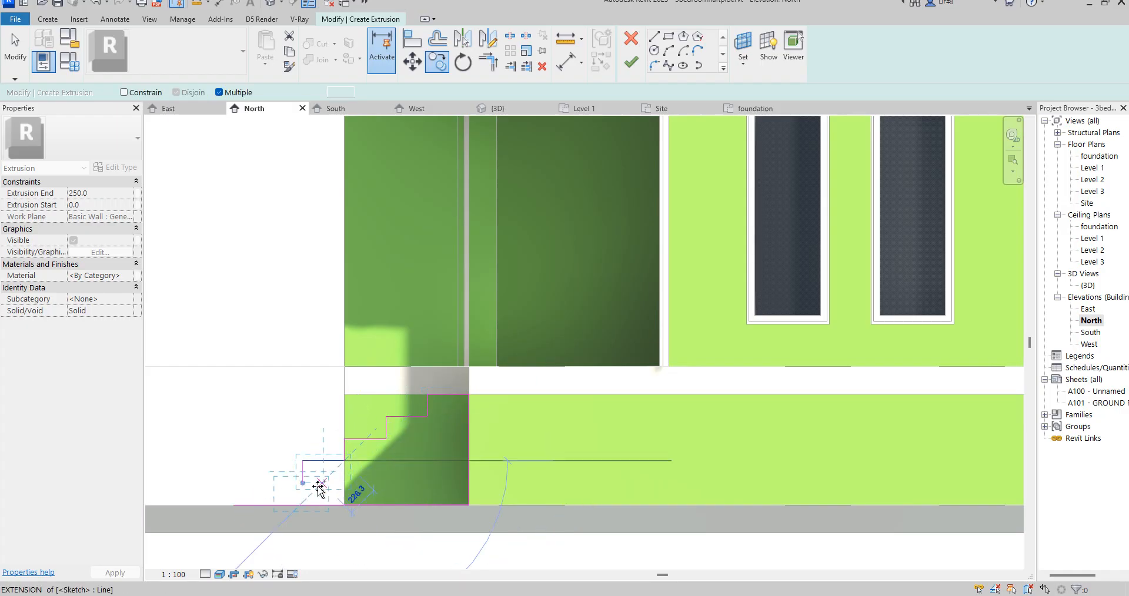
click(299, 483)
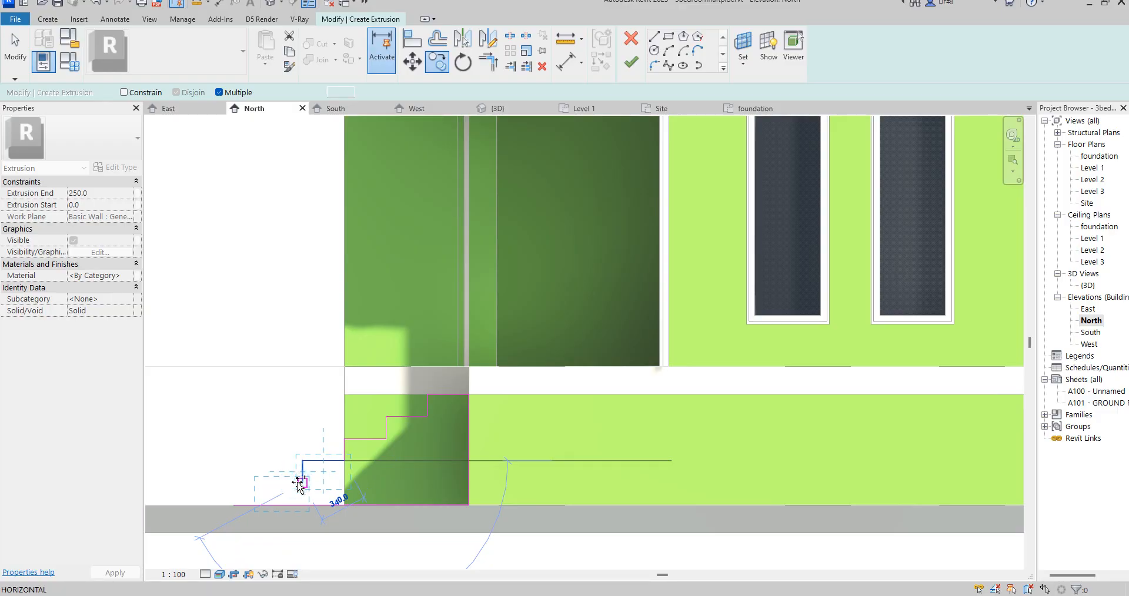
- Trim the lowest riser and the ground line to a corner, closing the stair profile
click(485, 64)
click(262, 494)
click(277, 505)
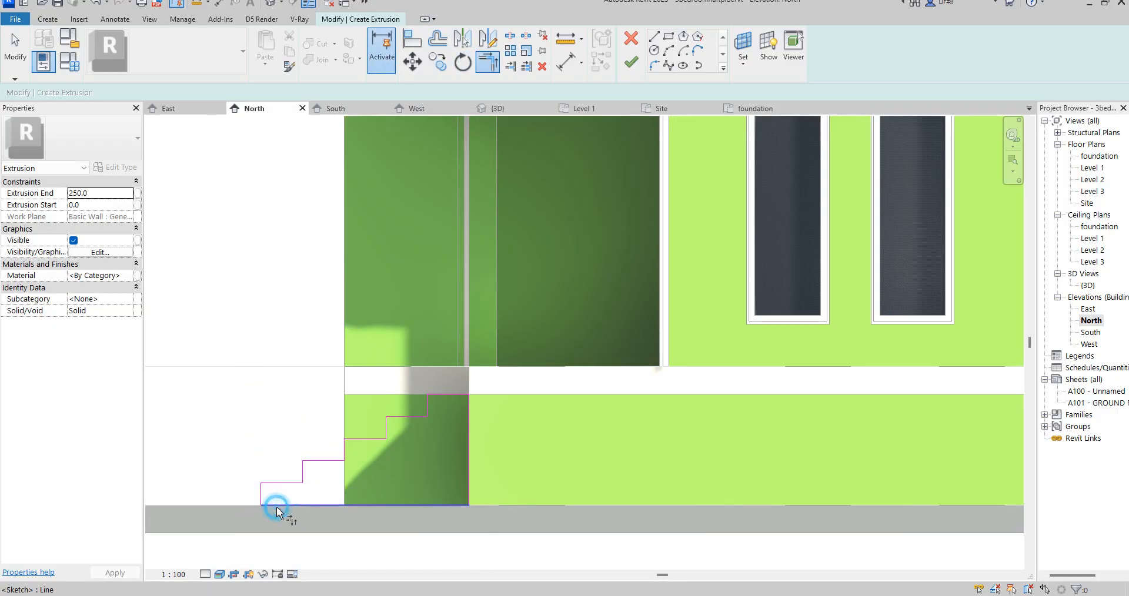
- Finish the stair profile sketch as a solid extrusion and open the East elevation
scroll(510, 391, down, 3)
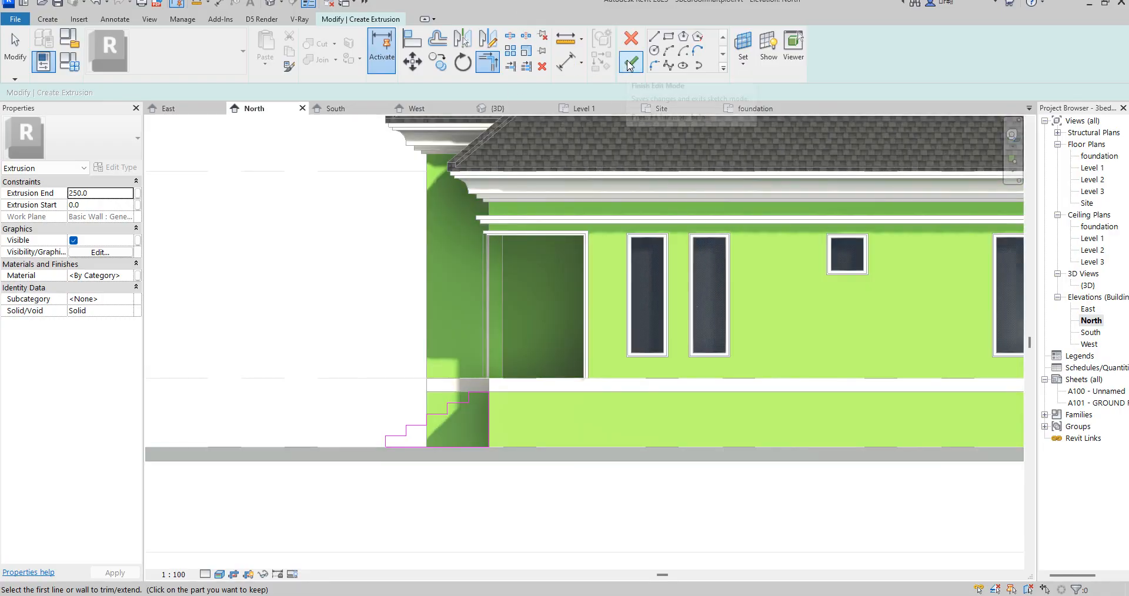
click(630, 64)
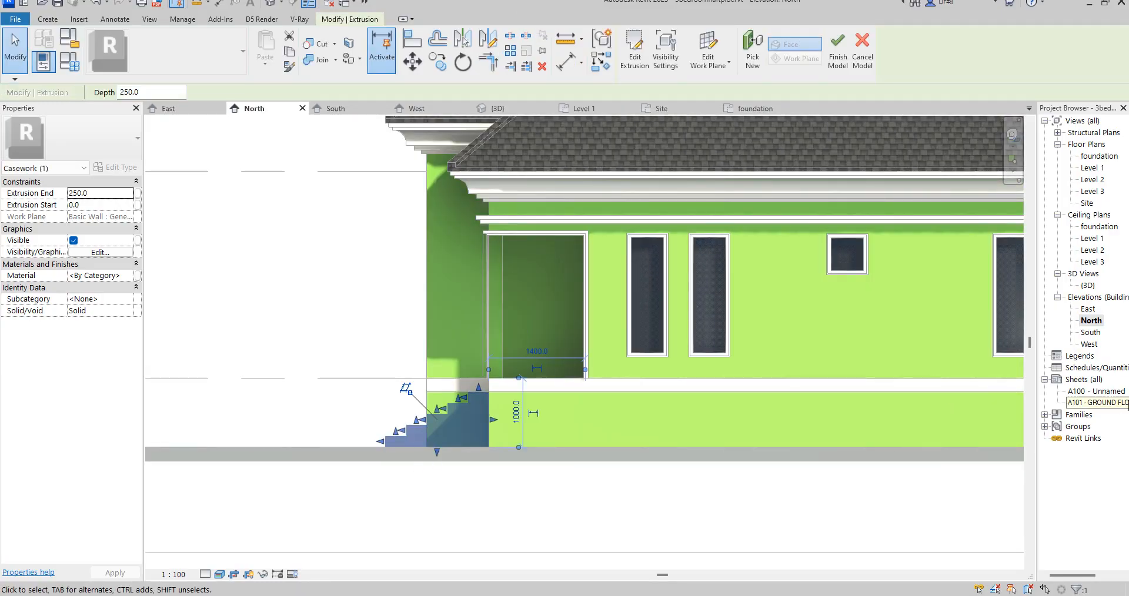
click(1091, 332)
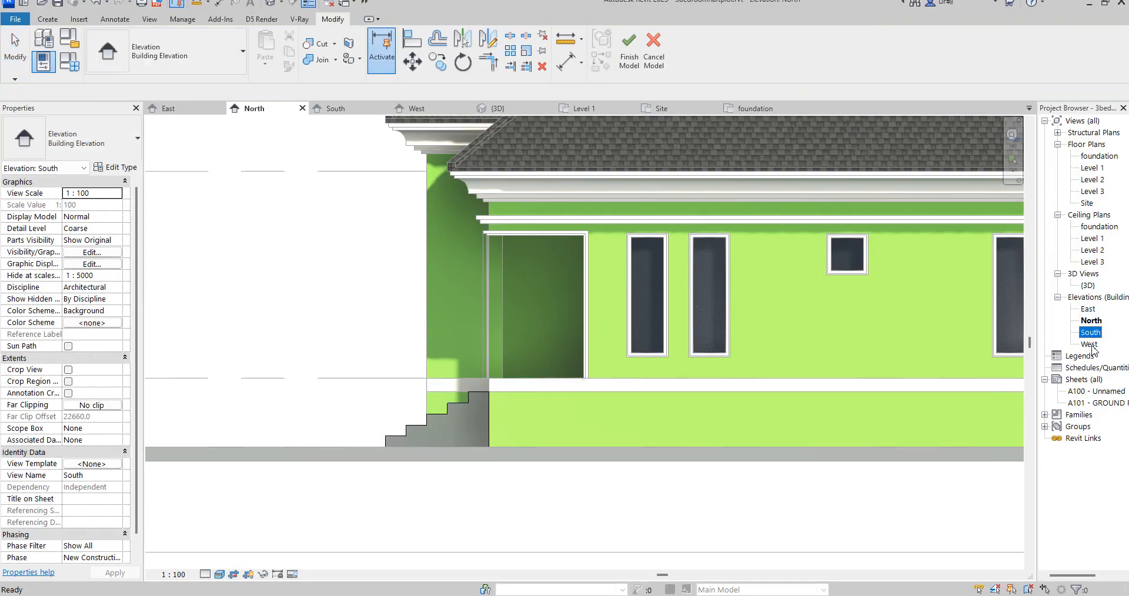
double_click(1088, 309)
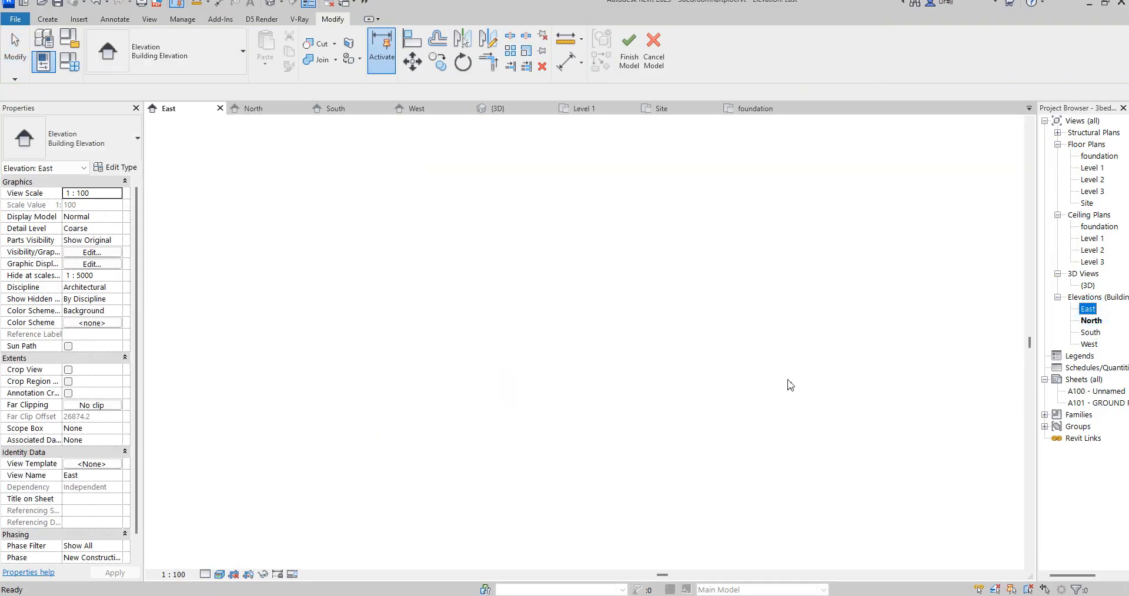
- Stretch the steps extrusion across the entrance recess in the East elevation, with extrusion start at -1742.5 and end at 0.0
scroll(774, 501, up, 2)
click(777, 491)
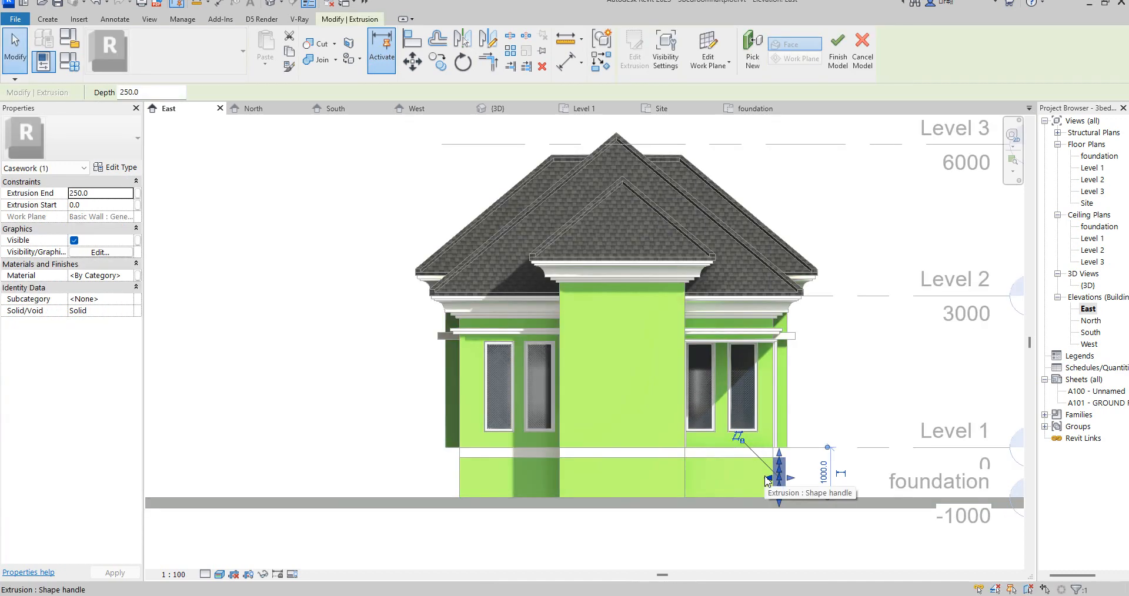
drag(694, 476, 662, 479)
scroll(673, 476, up, 5)
scroll(662, 479, down, 3)
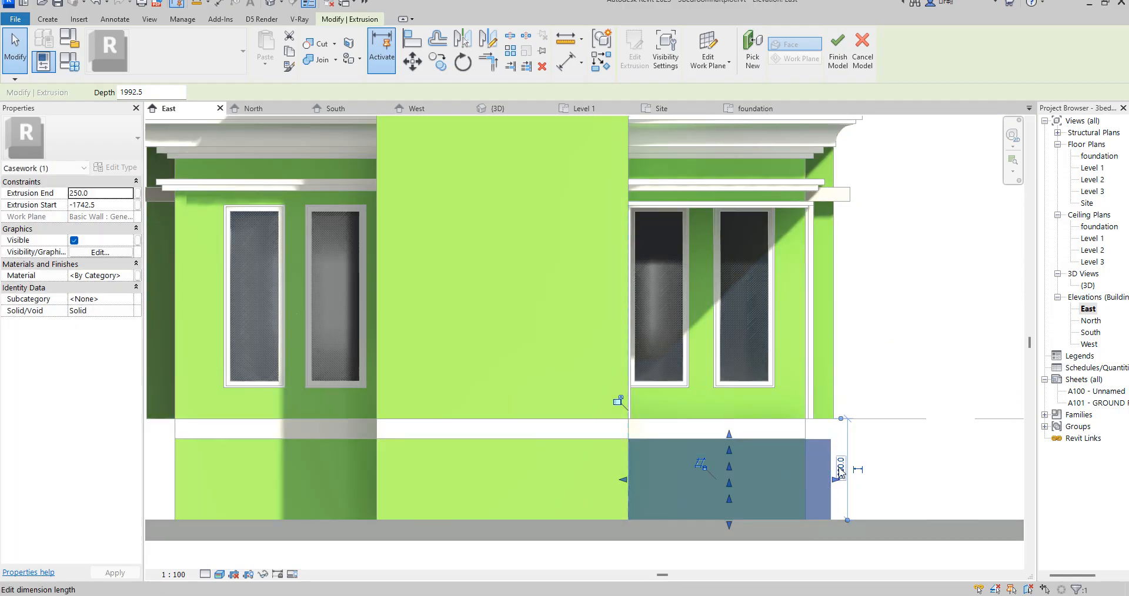
drag(811, 492, 806, 487)
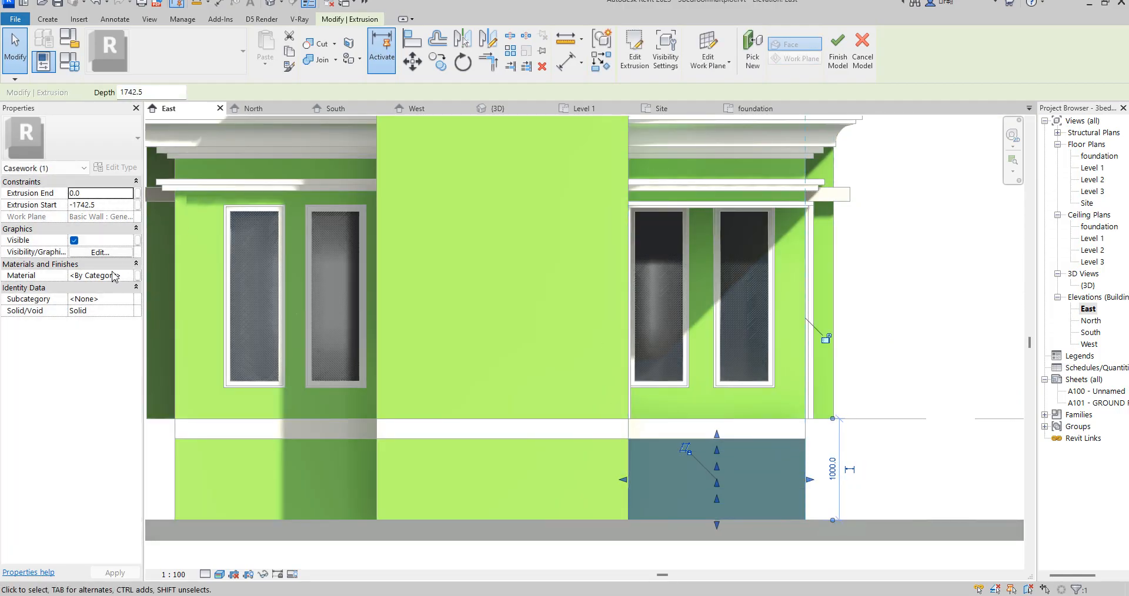
- Duplicate the Sash material for the steps extrusion and make the copy's shading use its render appearance
click(129, 277)
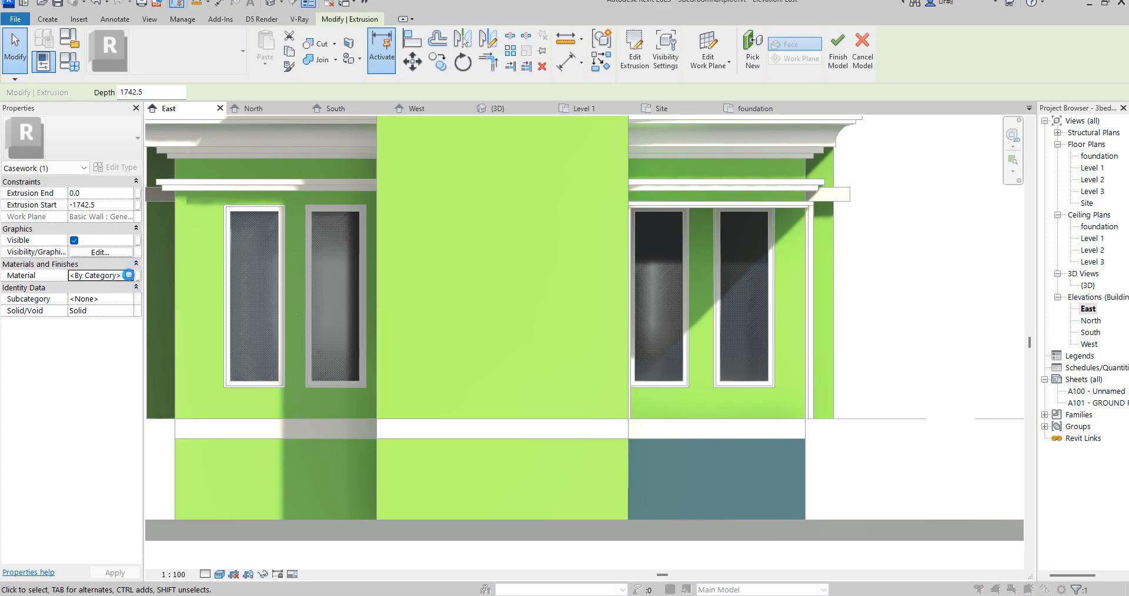
click(128, 276)
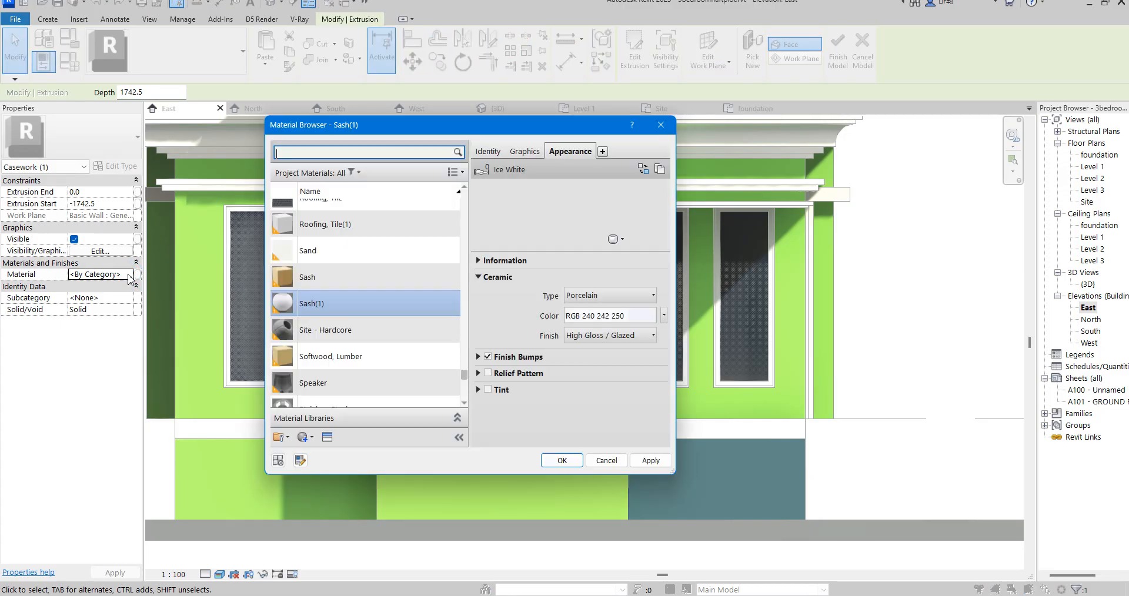
right_click(339, 312)
click(328, 284)
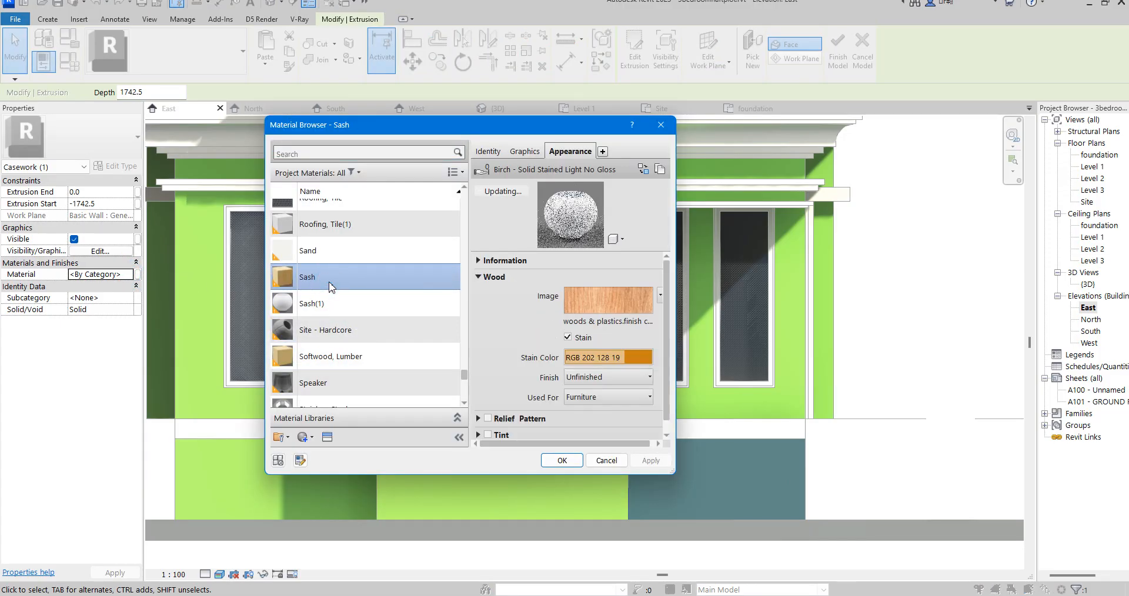
right_click(330, 286)
click(385, 305)
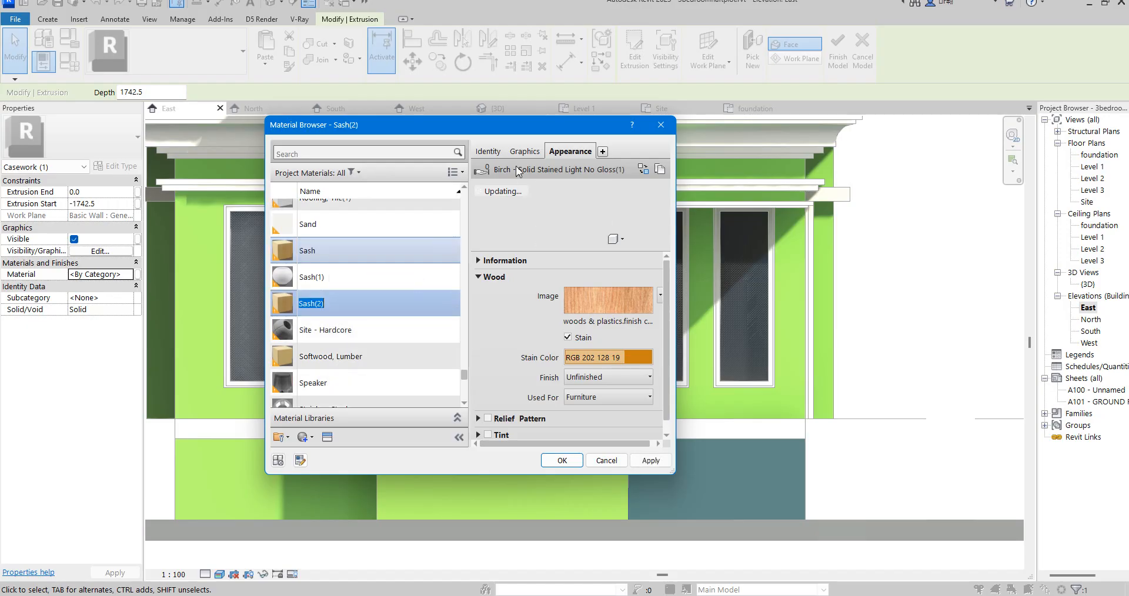
click(536, 152)
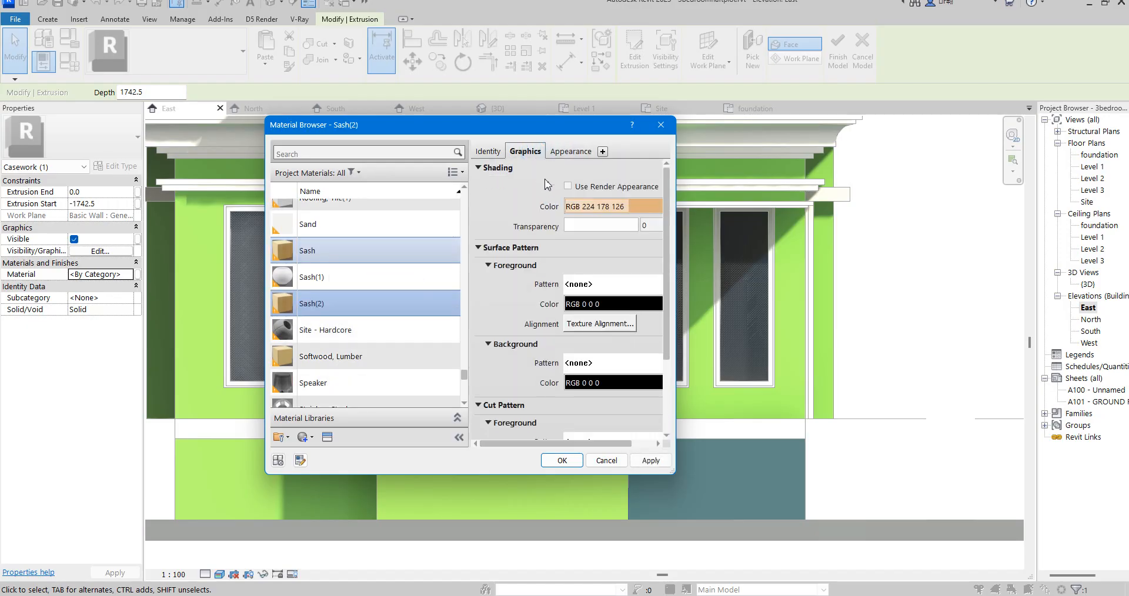
click(567, 187)
- Browse the Appearance Library for a steps finish, examining the Metal, Miscellaneous, Default, Fabric, Sitework, Stone and Stucco assets
click(569, 151)
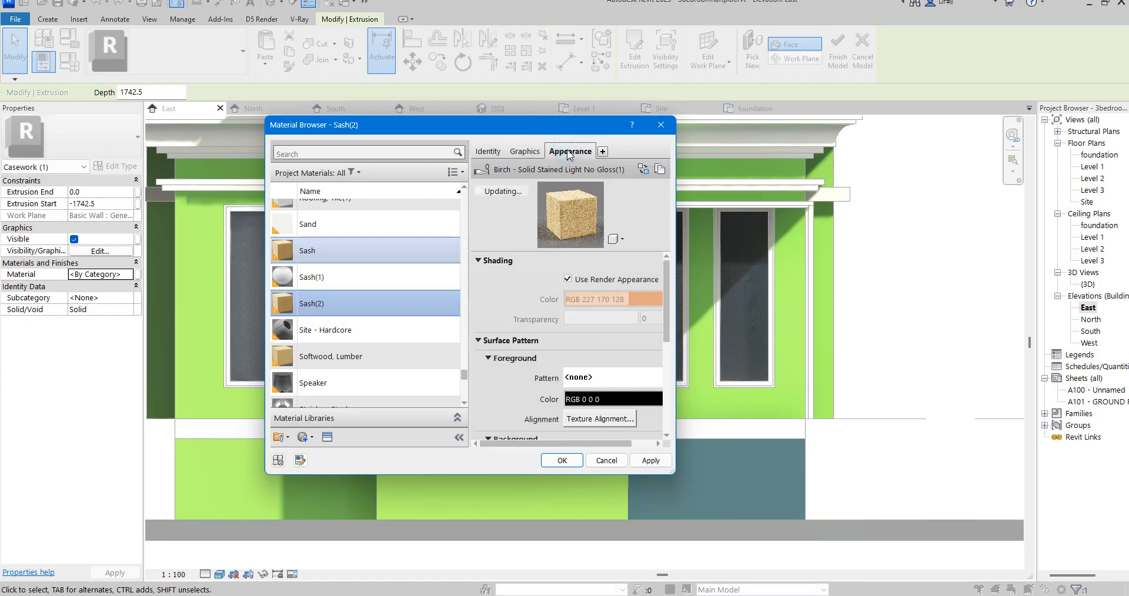
click(642, 170)
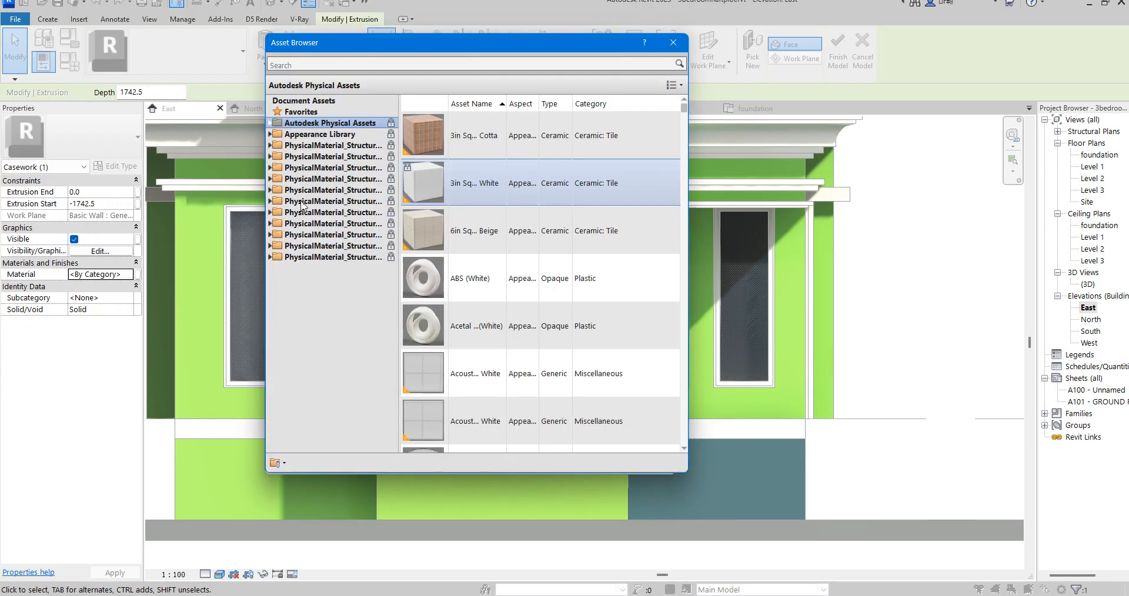
click(270, 135)
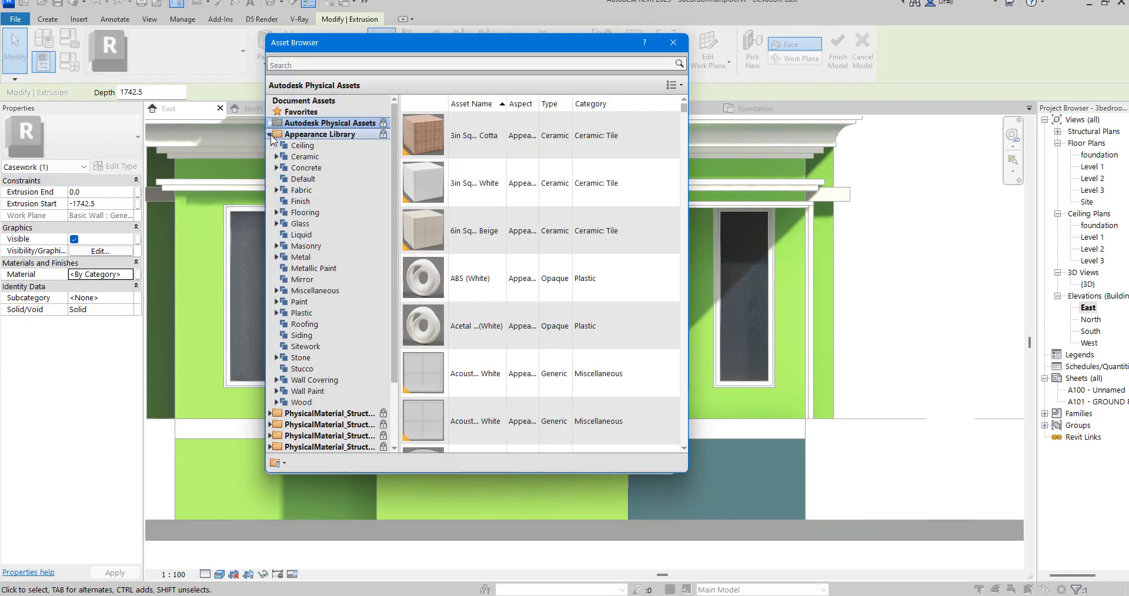
click(306, 268)
click(303, 258)
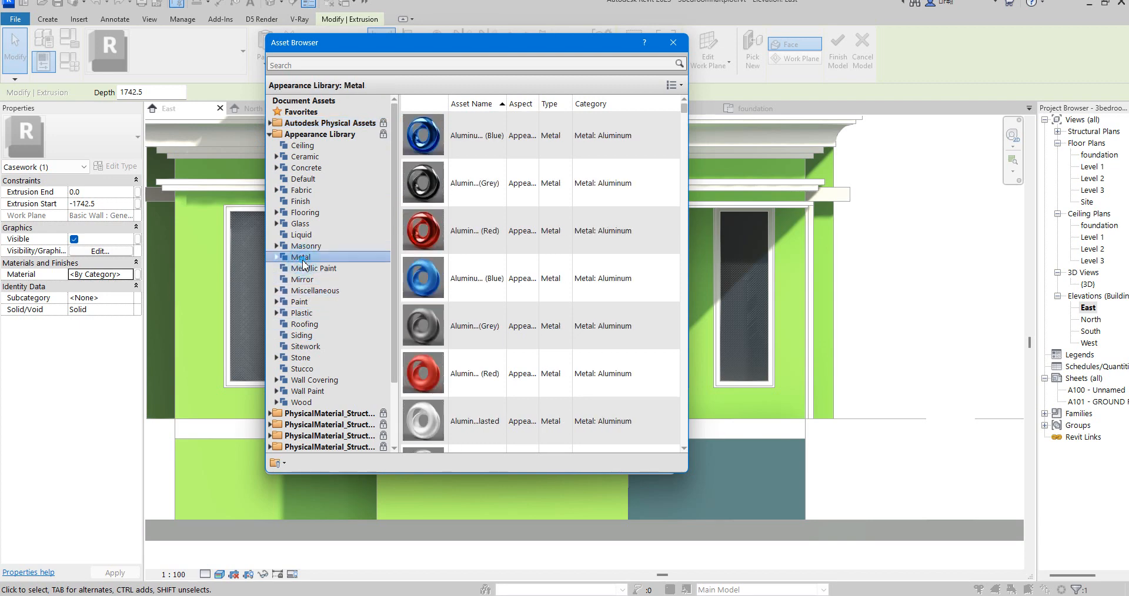
click(311, 293)
scroll(547, 282, down, 10)
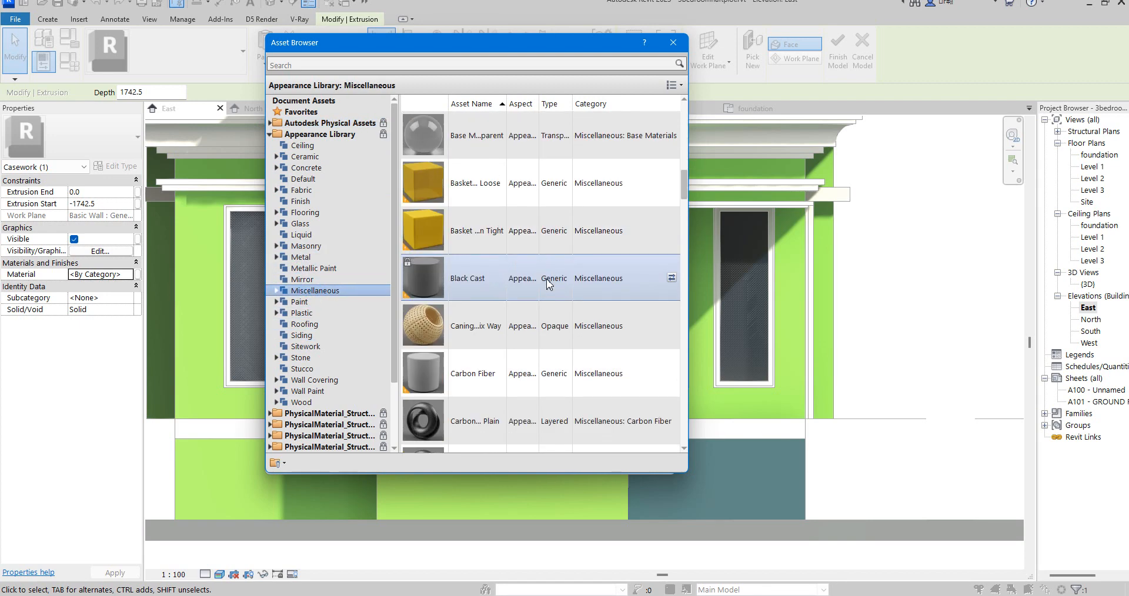
scroll(546, 287, down, 8)
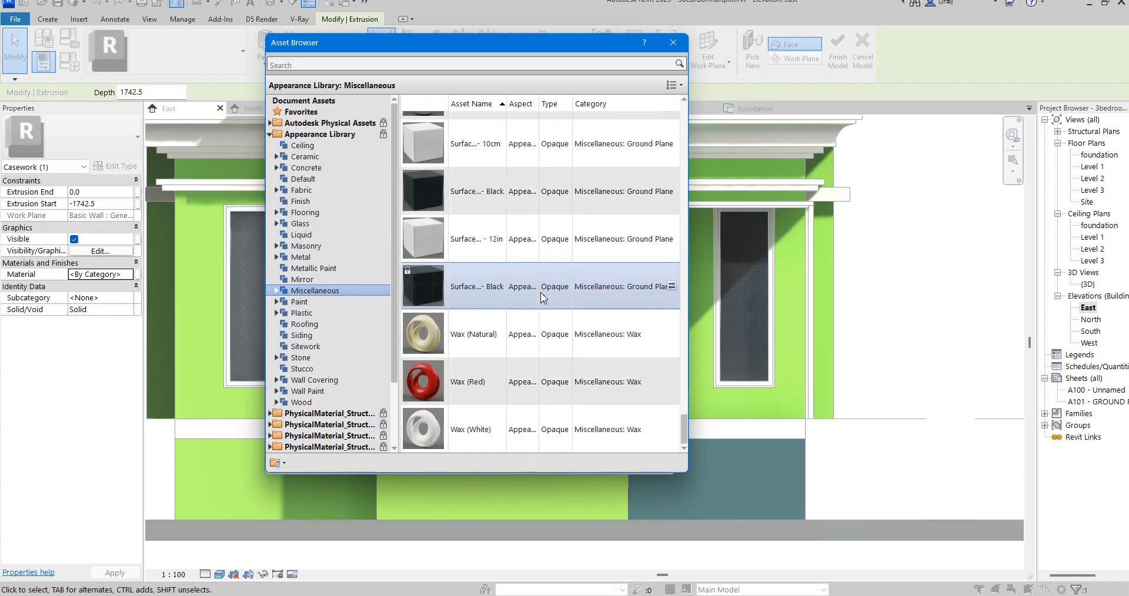
click(318, 180)
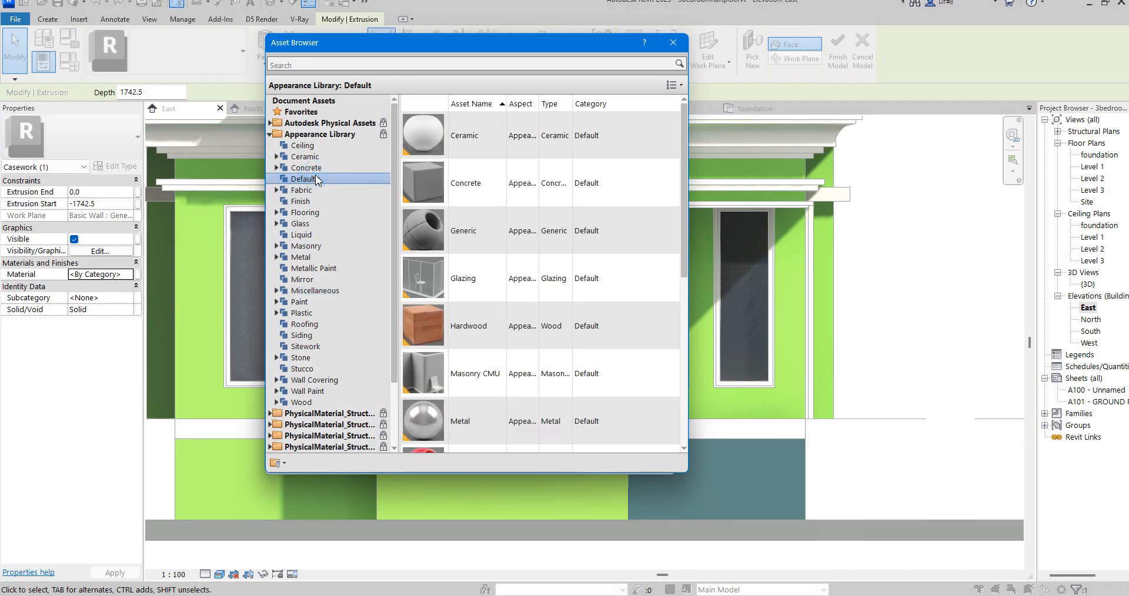
scroll(617, 292, down, 5)
scroll(618, 292, down, 3)
scroll(616, 295, up, 5)
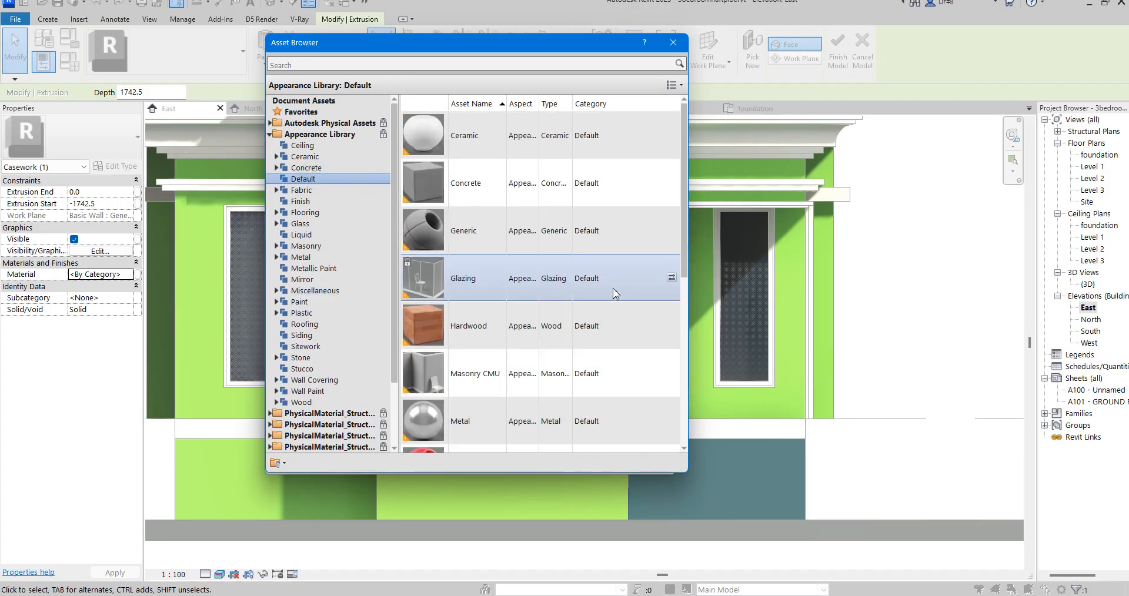
click(313, 191)
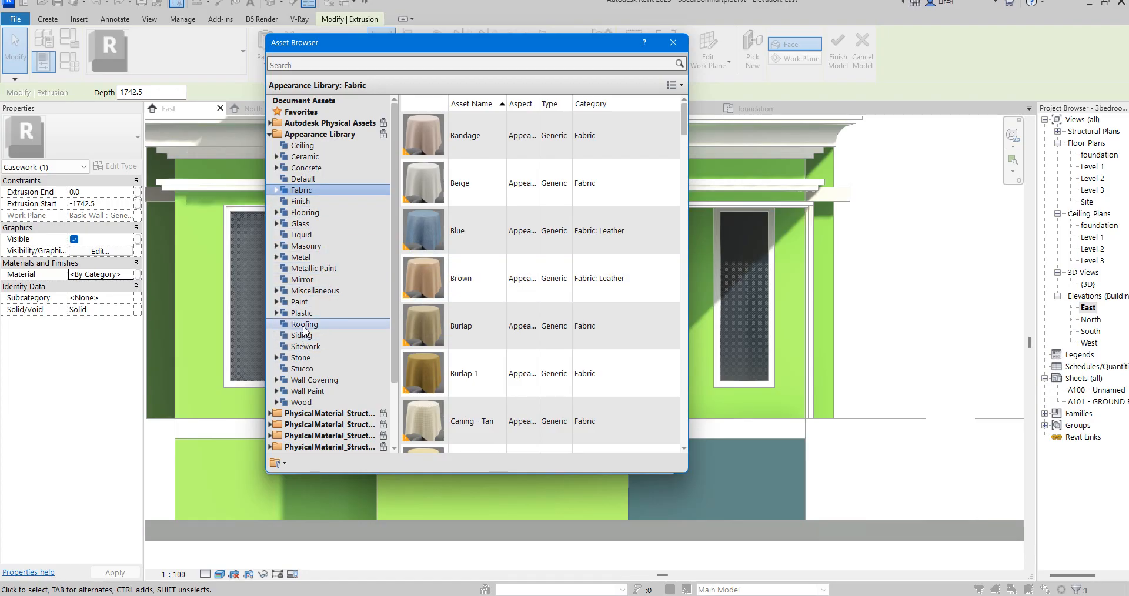
click(305, 348)
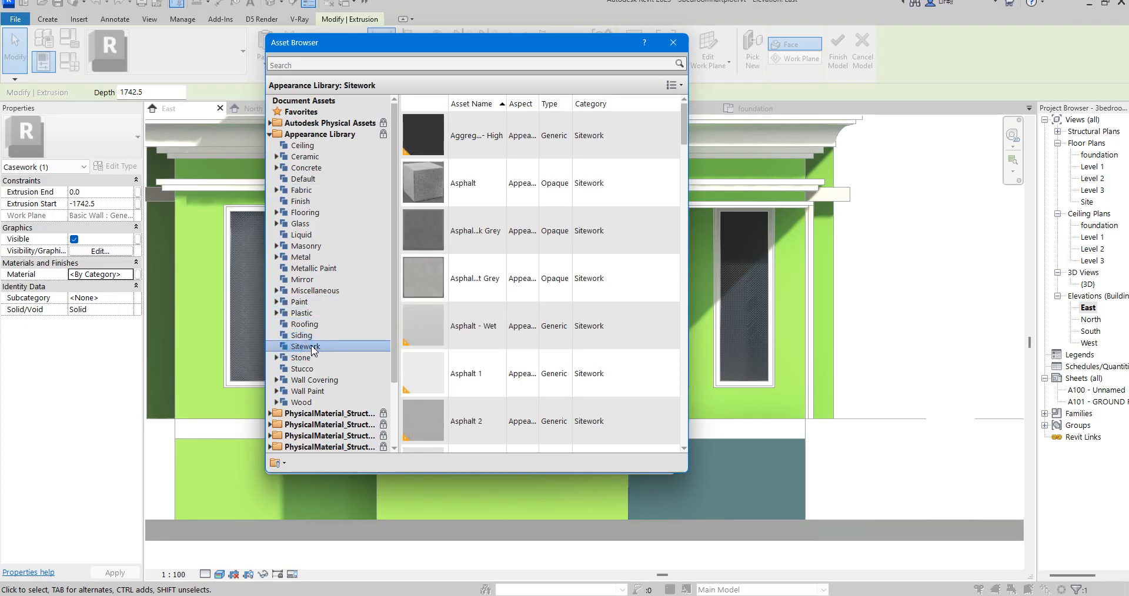
click(322, 360)
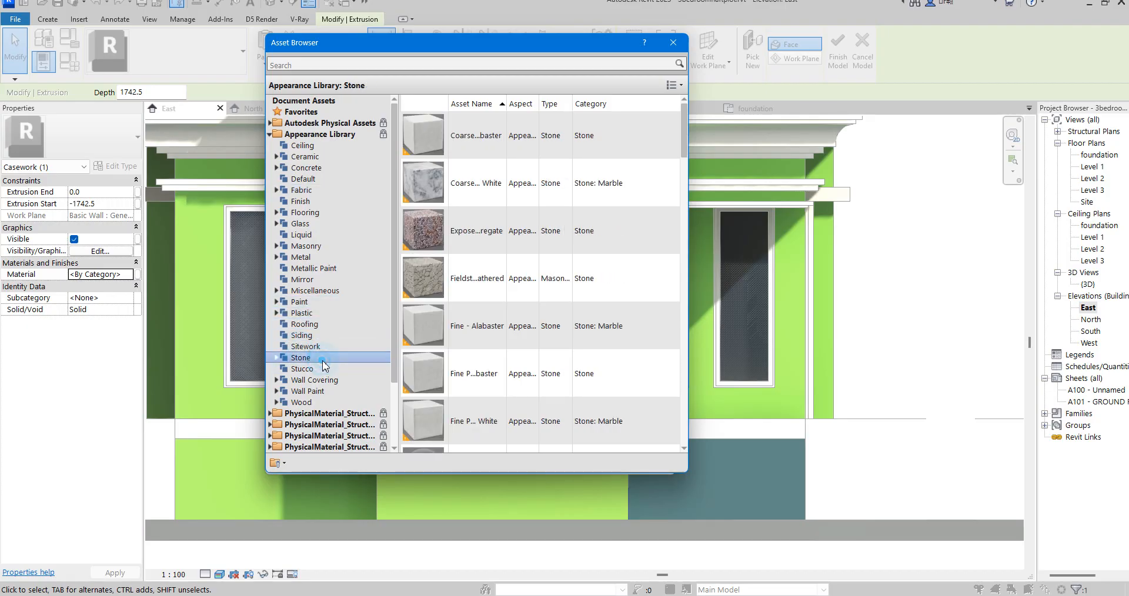
click(326, 370)
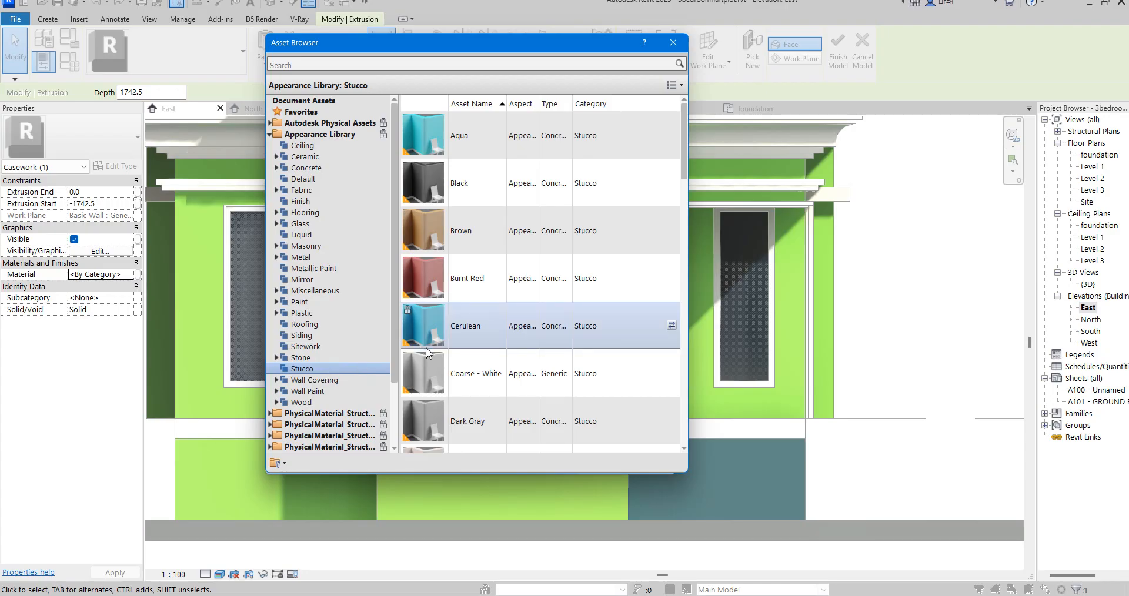
scroll(462, 373, down, 5)
scroll(463, 373, up, 1)
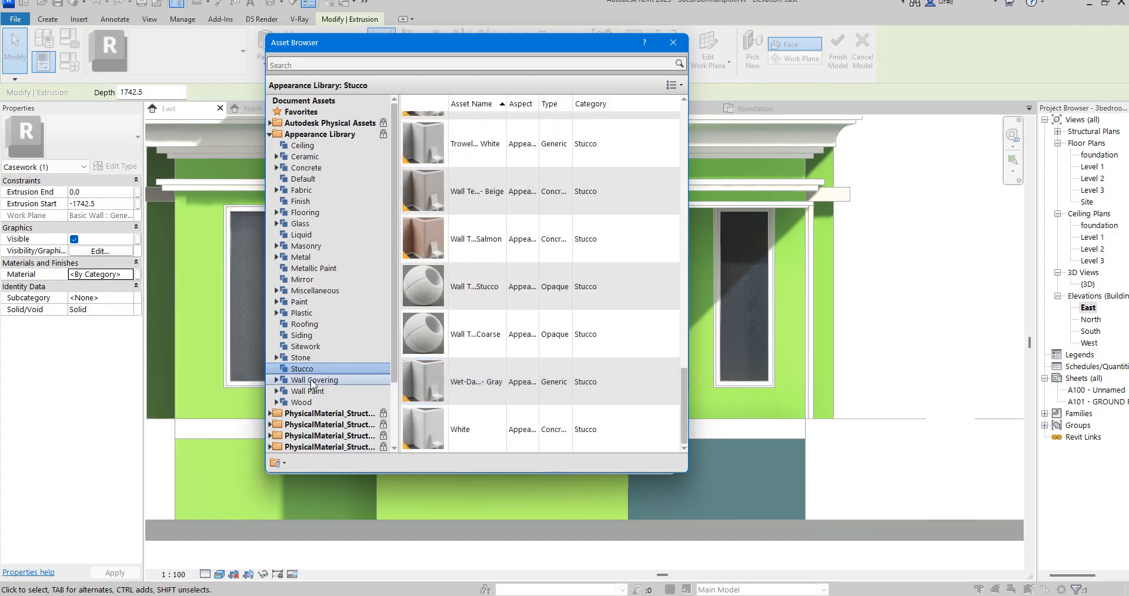
- Replace the duplicated material's appearance with the Coarse Polished - White stone asset and assign the material to the steps
click(310, 359)
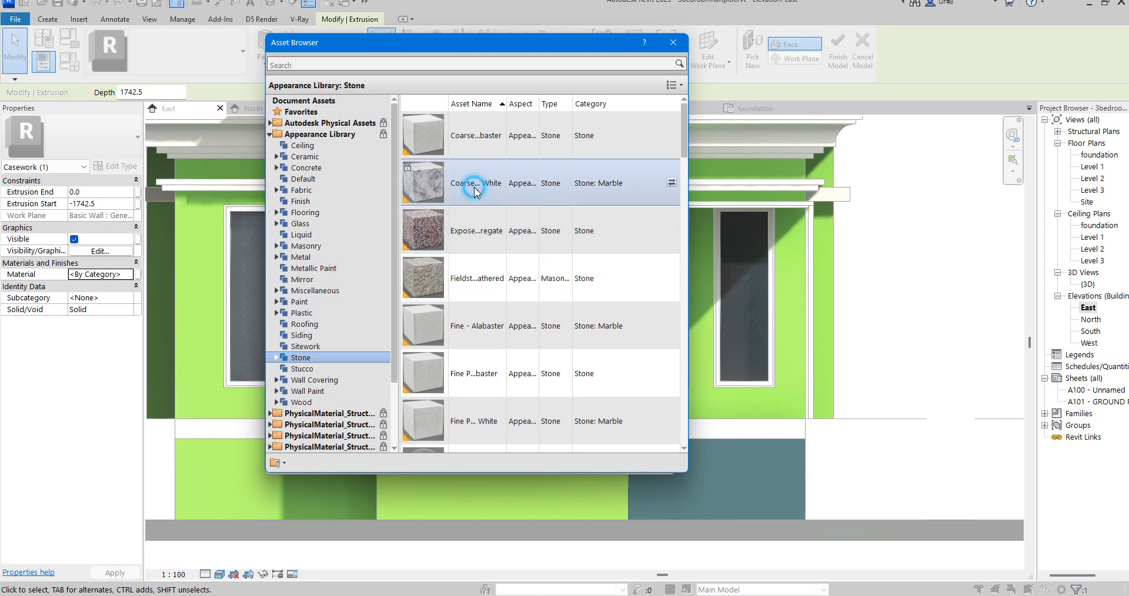
click(673, 44)
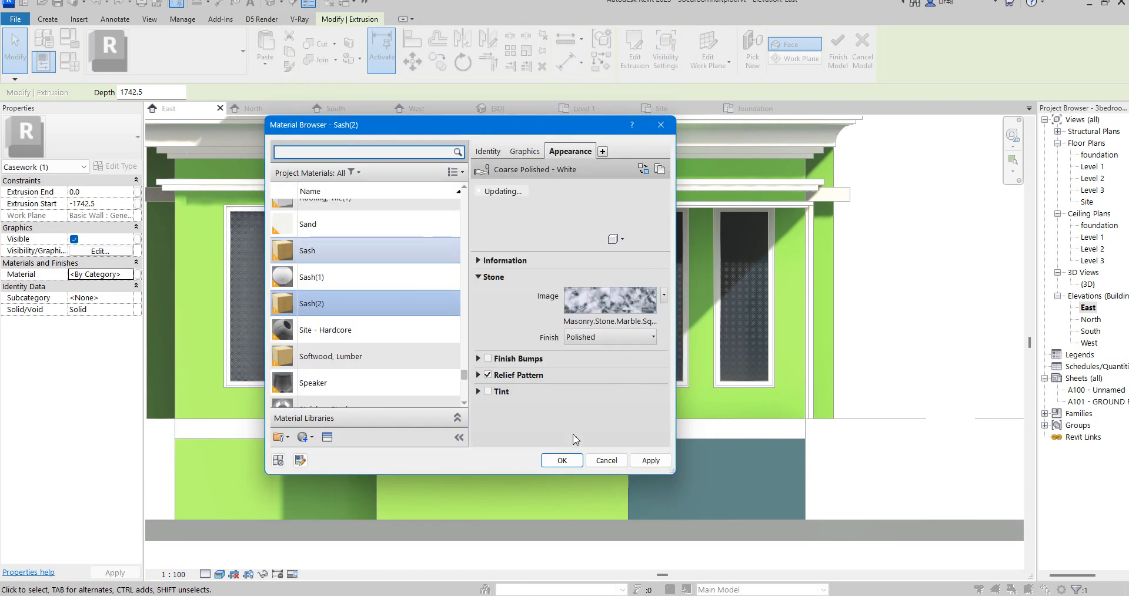
click(561, 462)
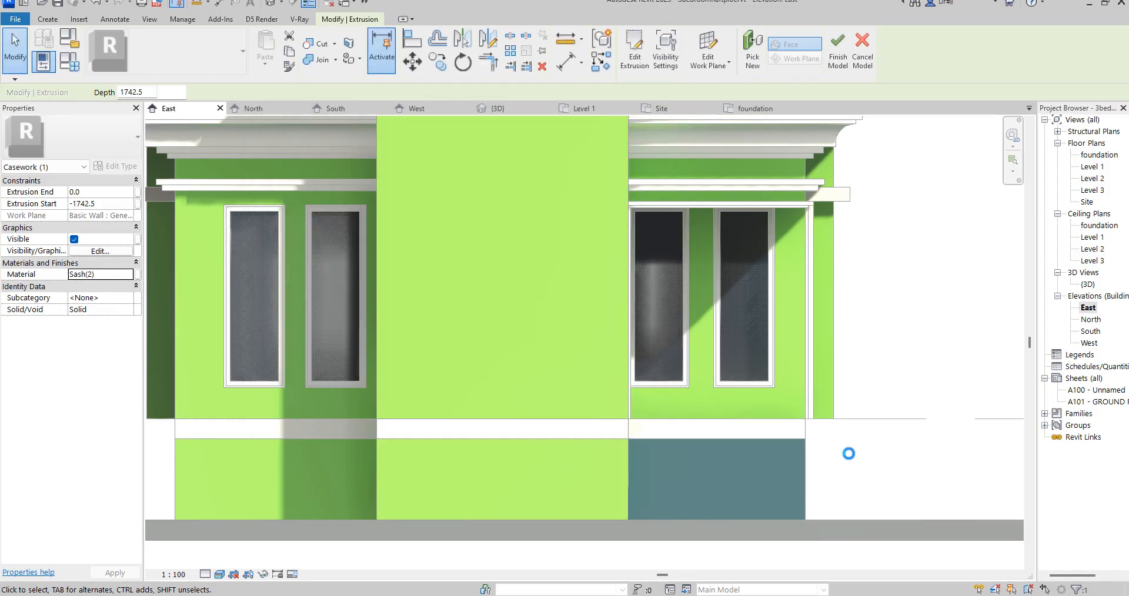
- Finish the in-place steps model
click(874, 381)
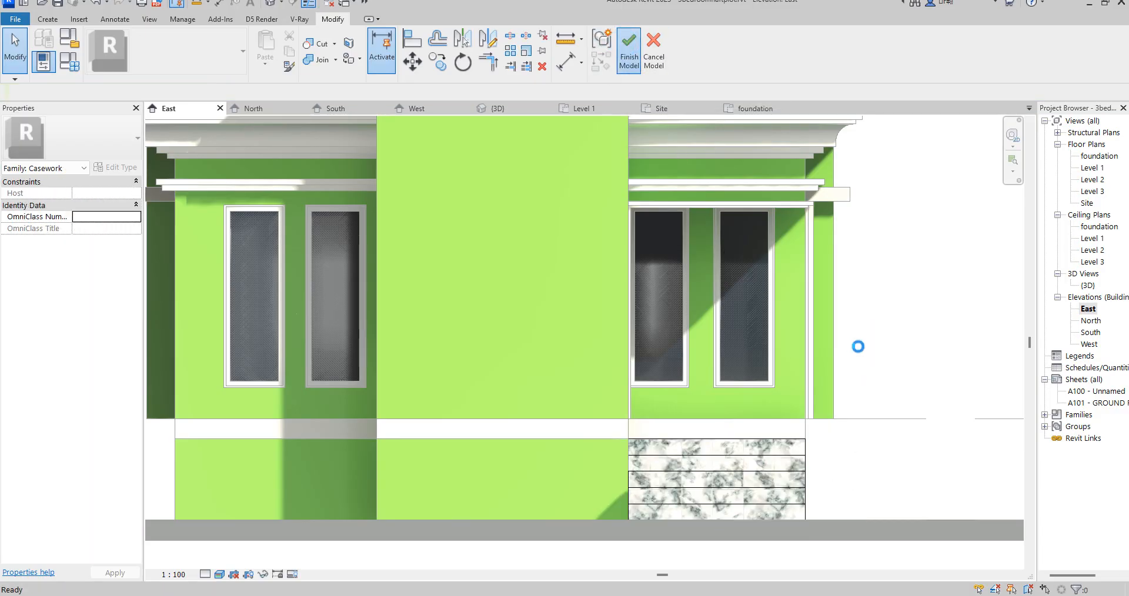
scroll(861, 352, down, 4)
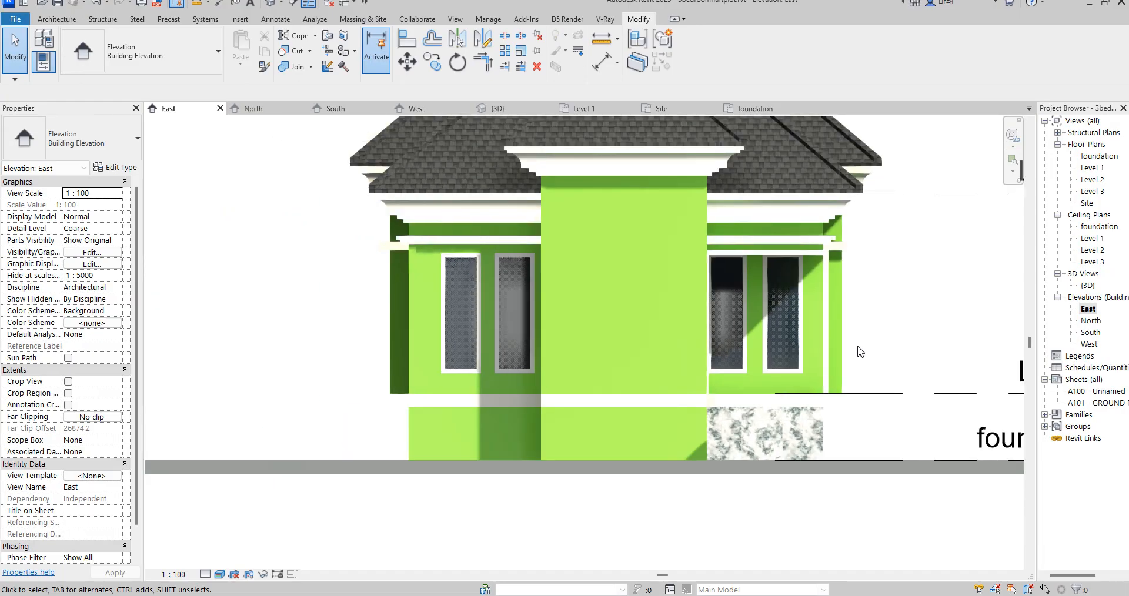
- Extend the base of the short Generic - 200mm wall beside the steps from Level 1 down to the foundation level
click(826, 422)
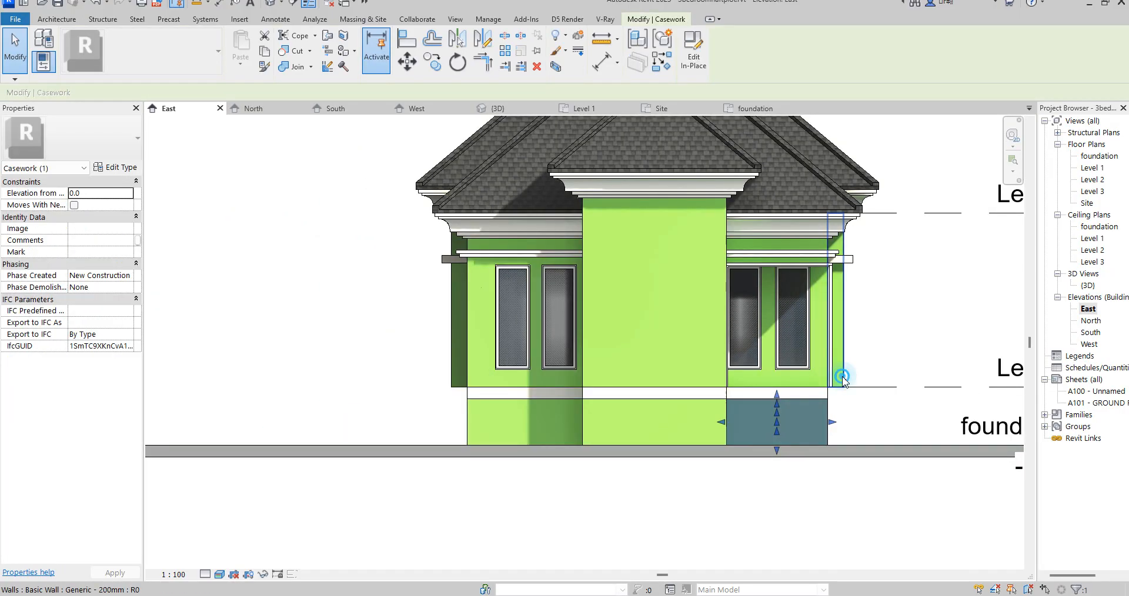
click(840, 386)
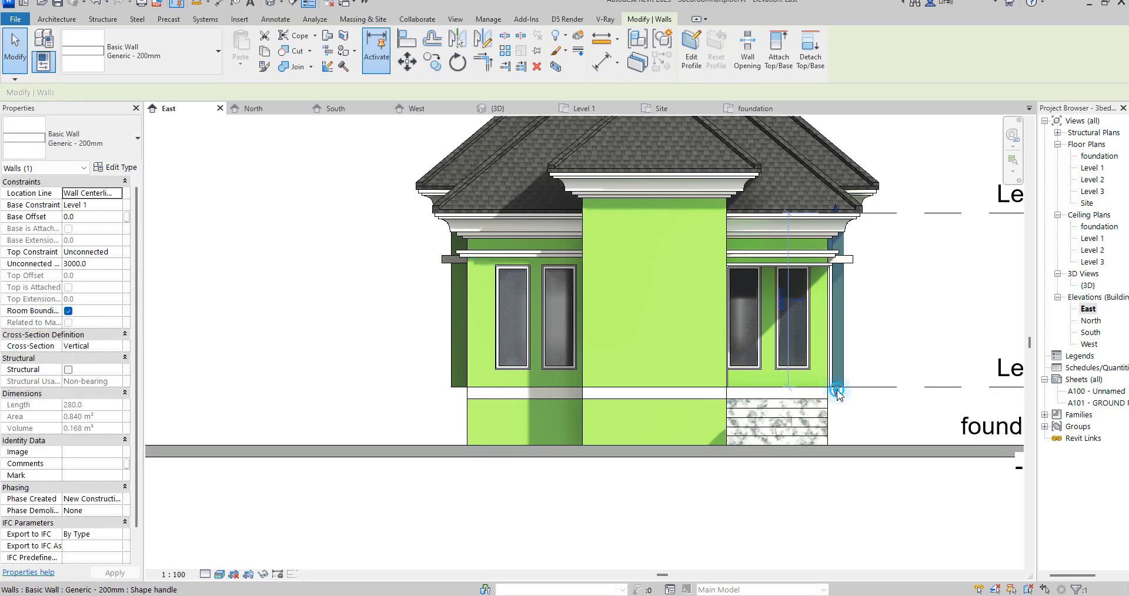
drag(837, 391, 836, 450)
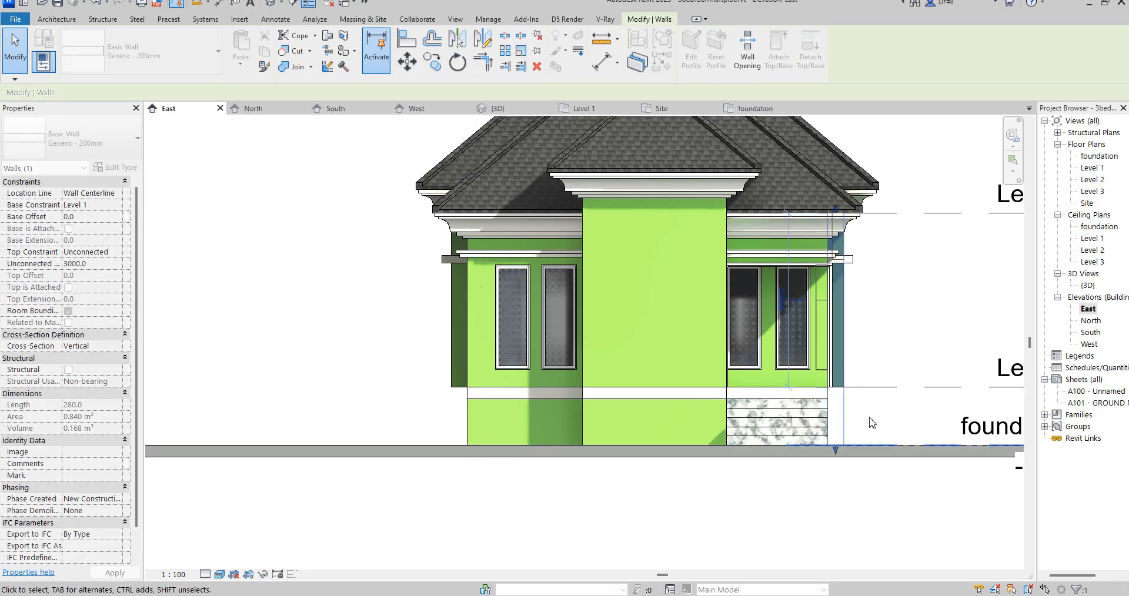
click(872, 423)
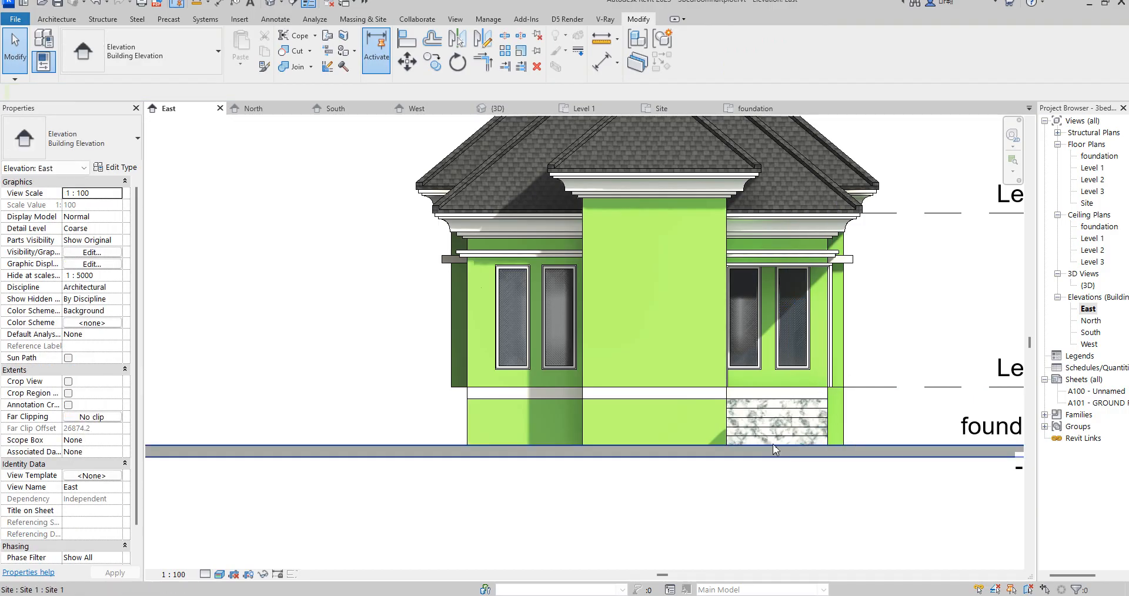
- Open the existing entrance steps for in-place editing in the foundation floor plan
click(795, 410)
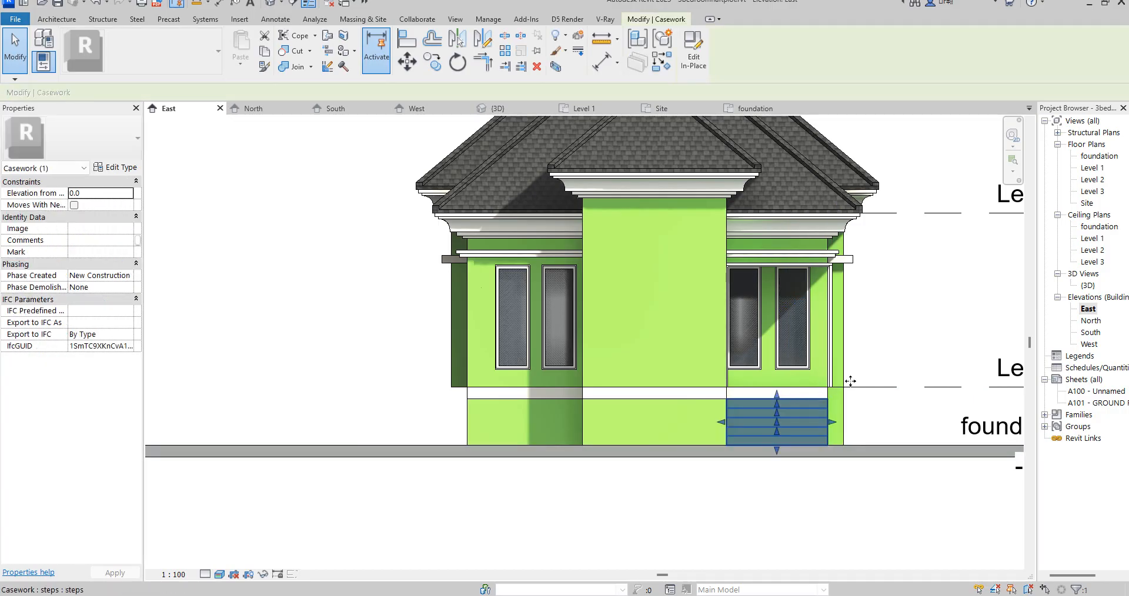
double_click(1093, 168)
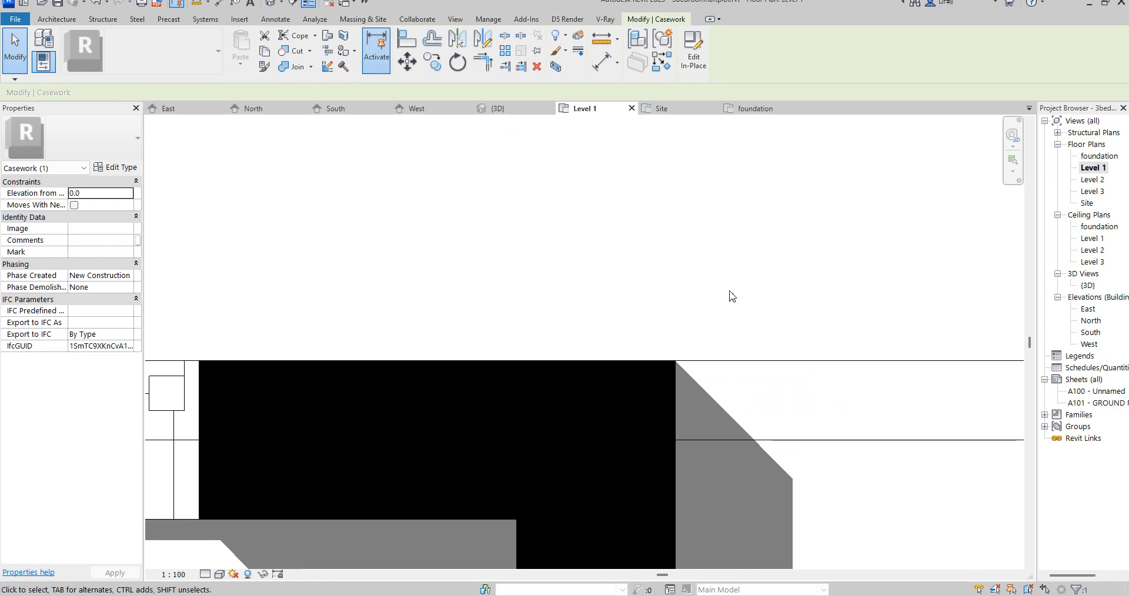
double_click(1097, 157)
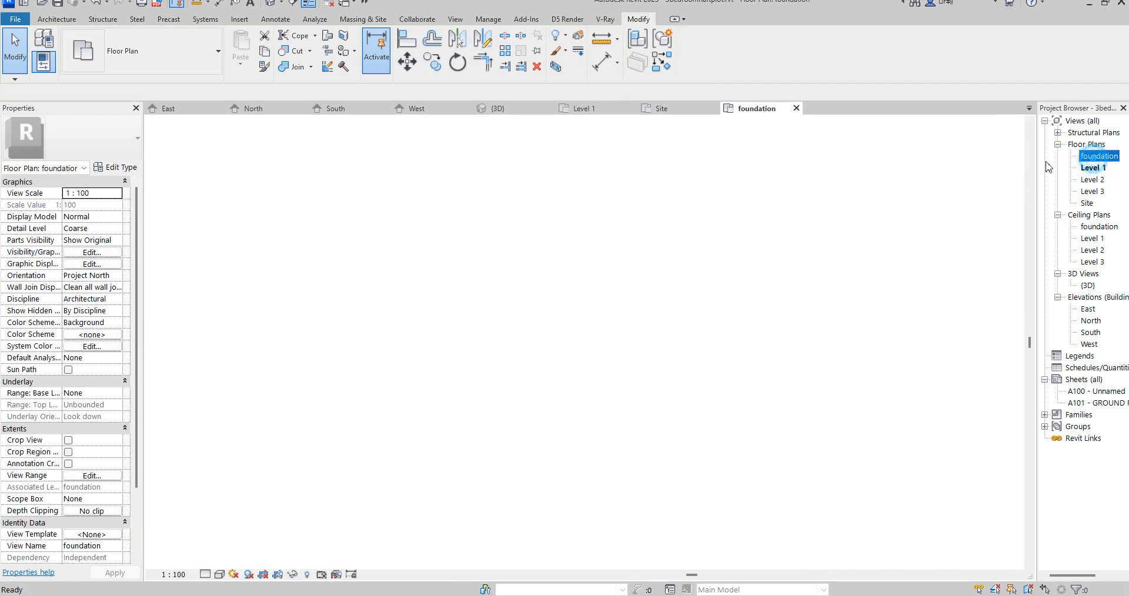
click(695, 47)
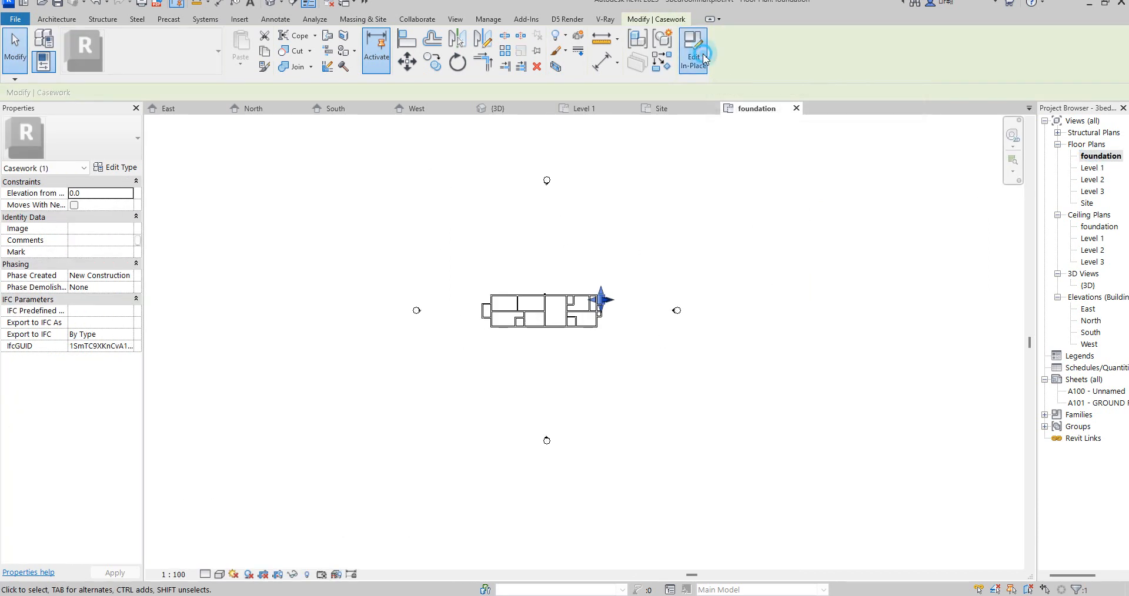
- Copy the steps extrusion 11300 mm horizontally along the house, toward the middle of the plan
scroll(614, 300, up, 4)
click(617, 300)
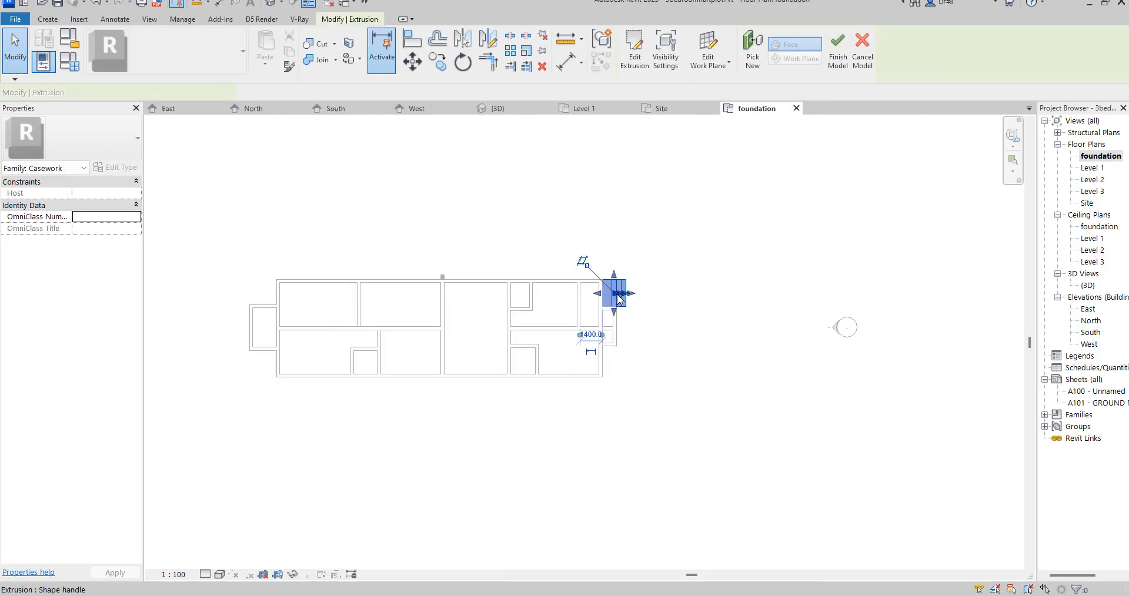
click(436, 61)
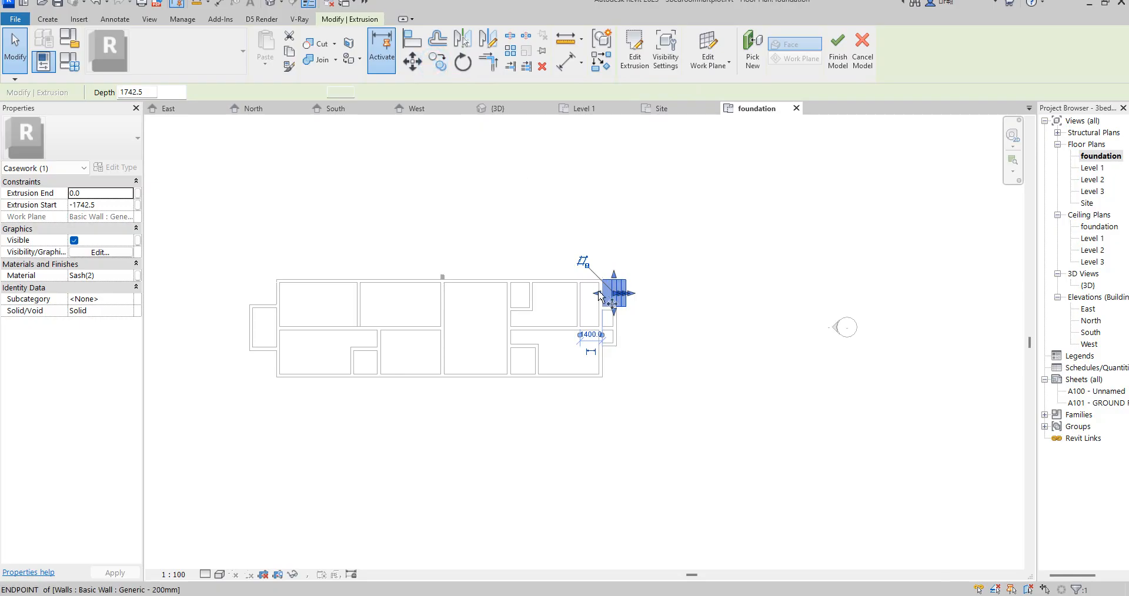
scroll(602, 297, up, 2)
click(606, 268)
scroll(529, 365, down, 2)
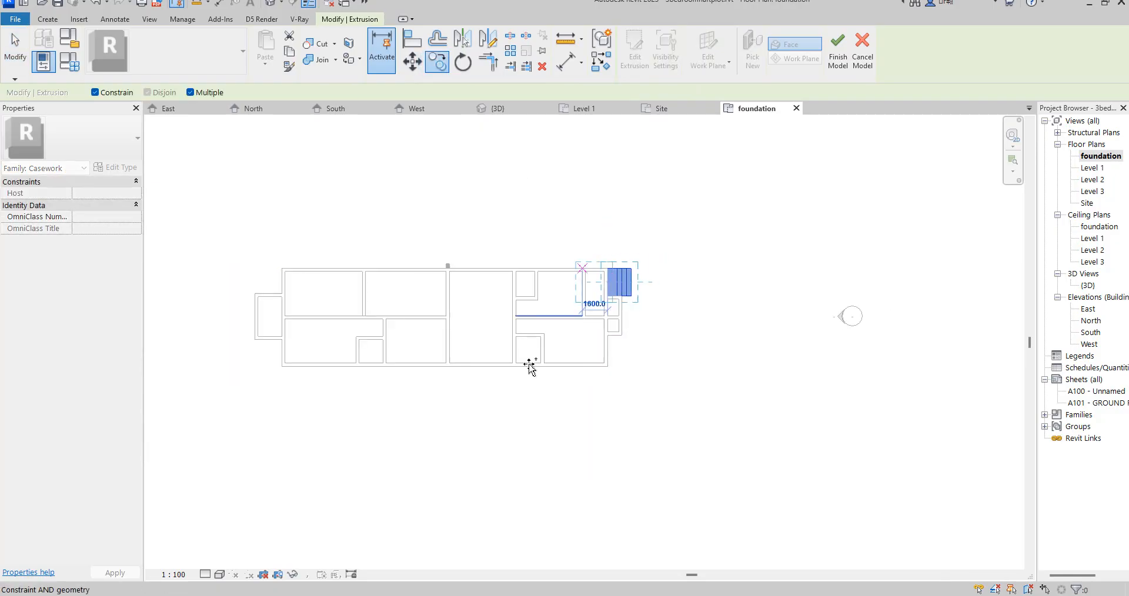
scroll(435, 371, up, 2)
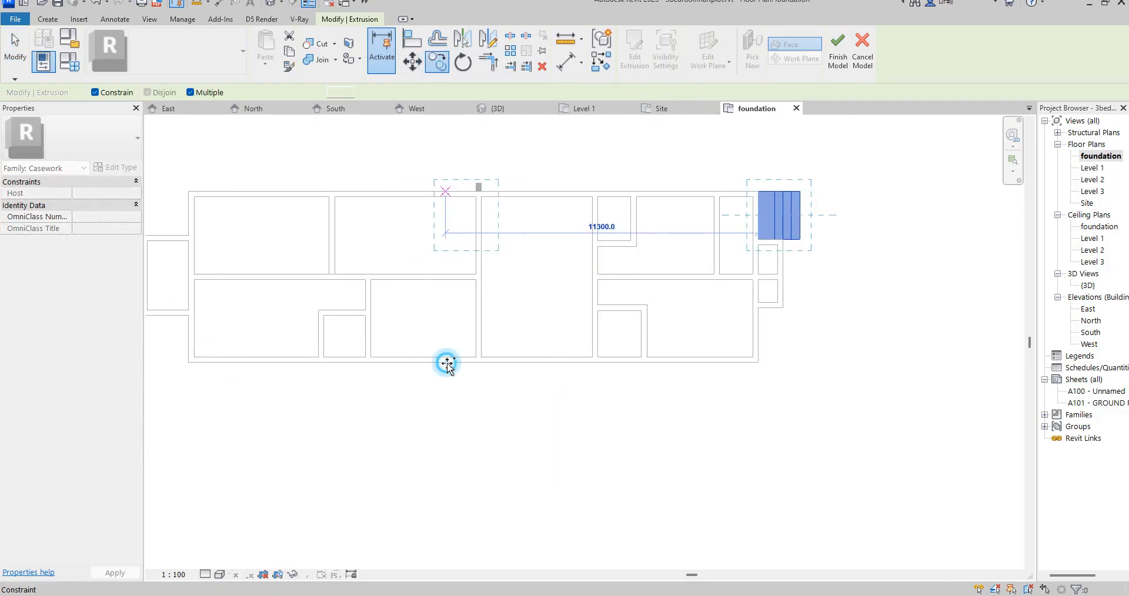
click(447, 363)
- Rotate the copied steps extrusion by 90 degrees
click(462, 62)
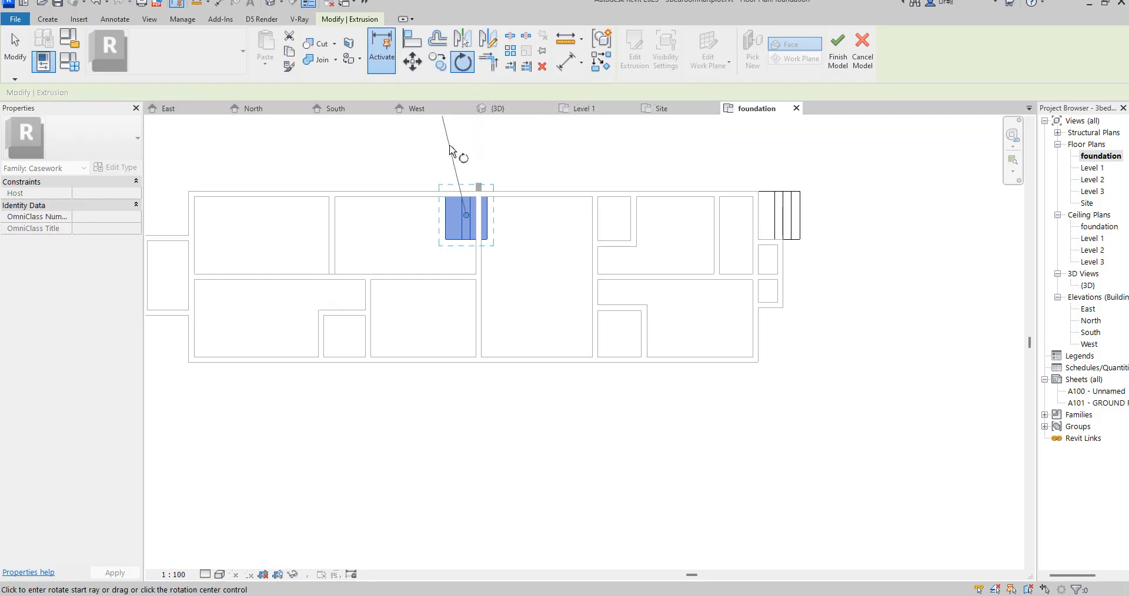
click(468, 142)
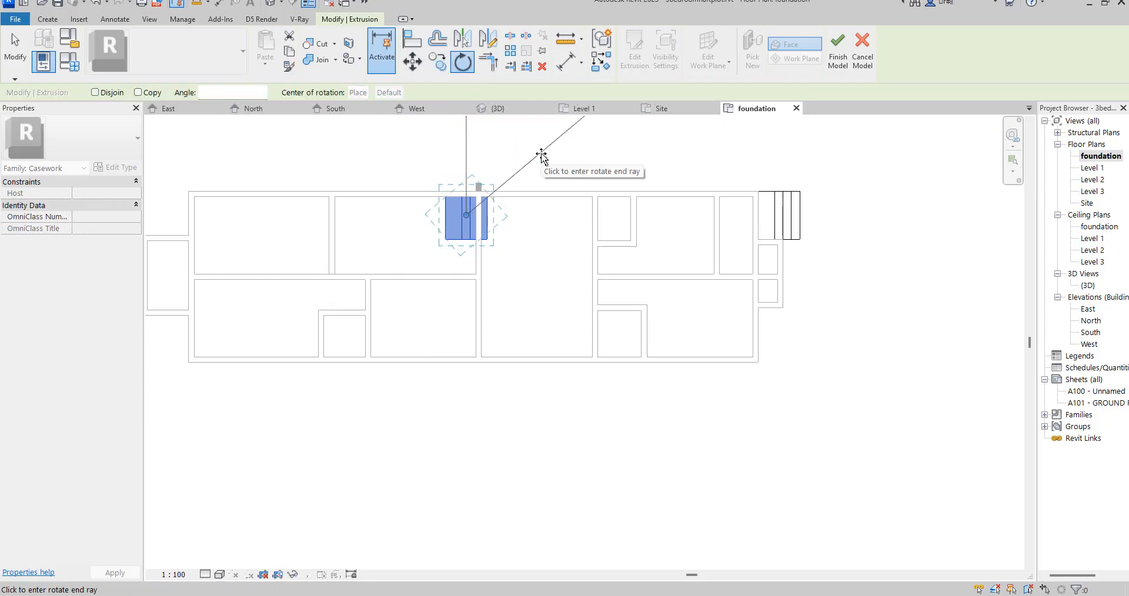
text(90)
key(Return)
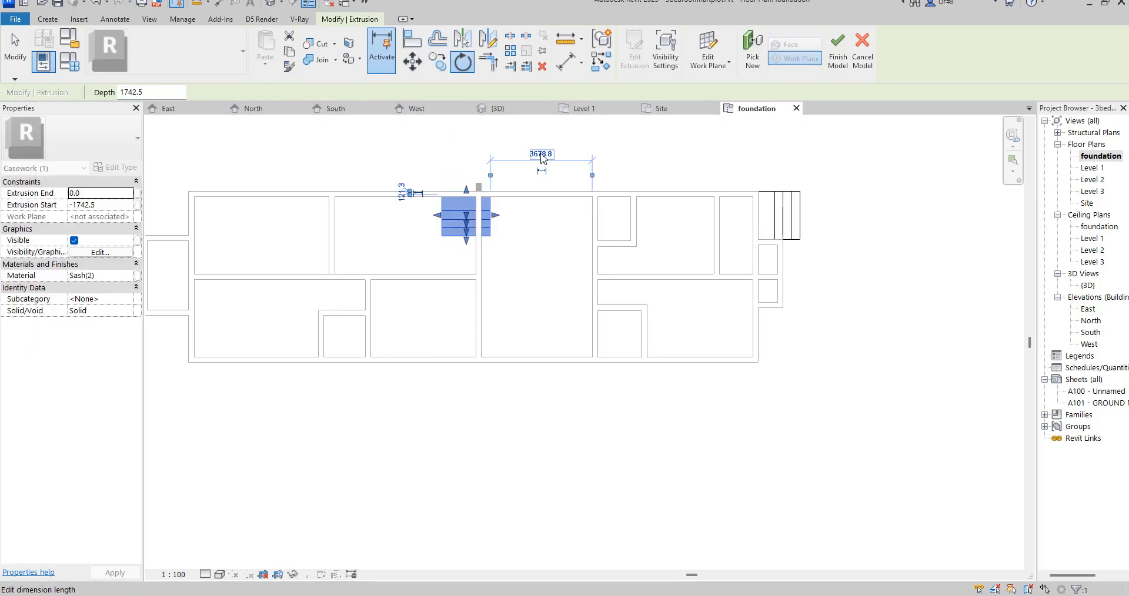
- Move the rotated steps outside the kitchen's exterior wall and stretch both ends to an extrusion depth of 3100 mm
click(412, 62)
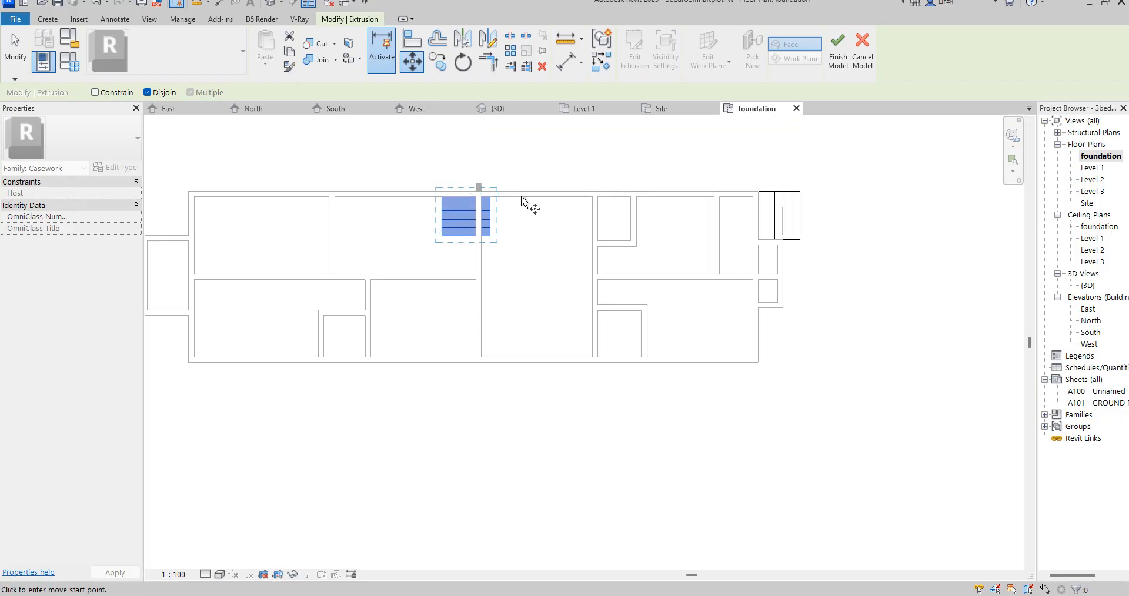
scroll(489, 192, up, 2)
click(493, 193)
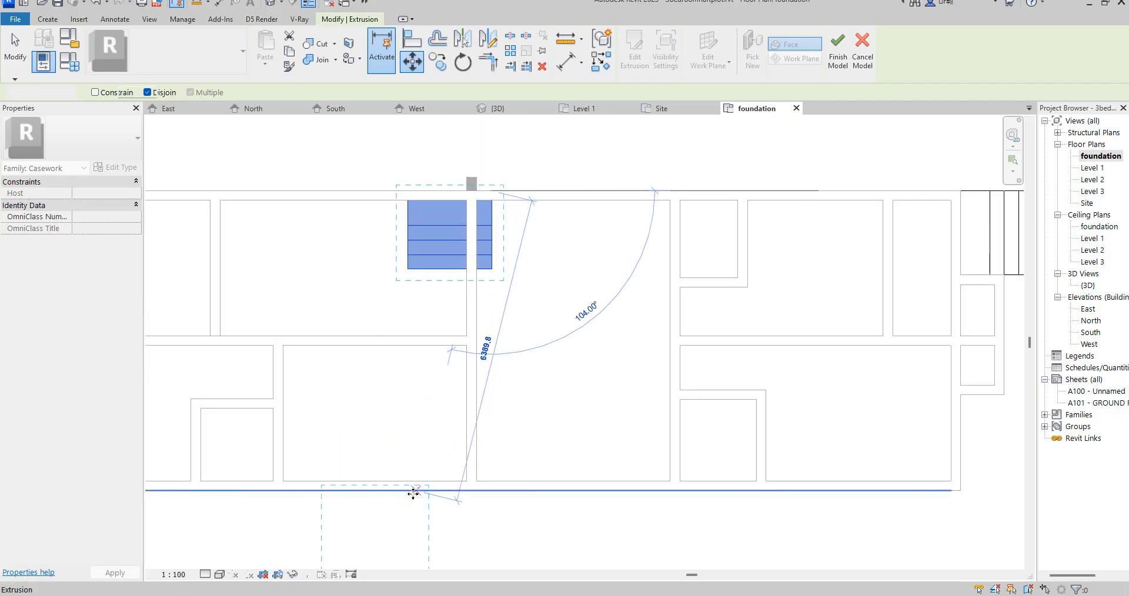
click(412, 492)
drag(322, 533, 283, 532)
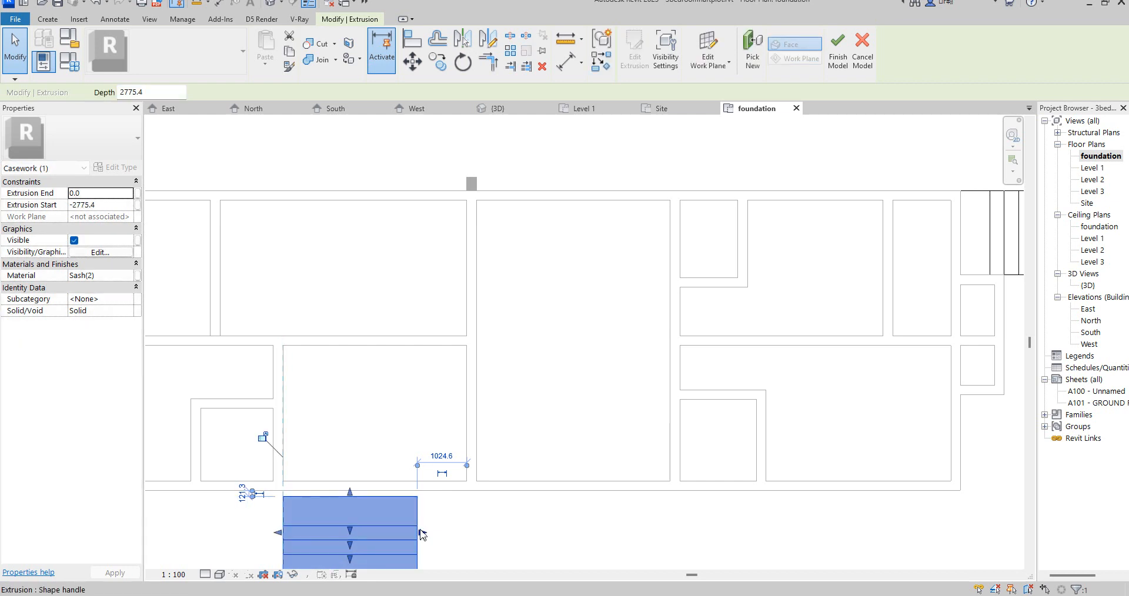
mouse_move(422, 532)
mouse_down()
mouse_move(448, 526)
mouse_move(438, 526)
mouse_up()
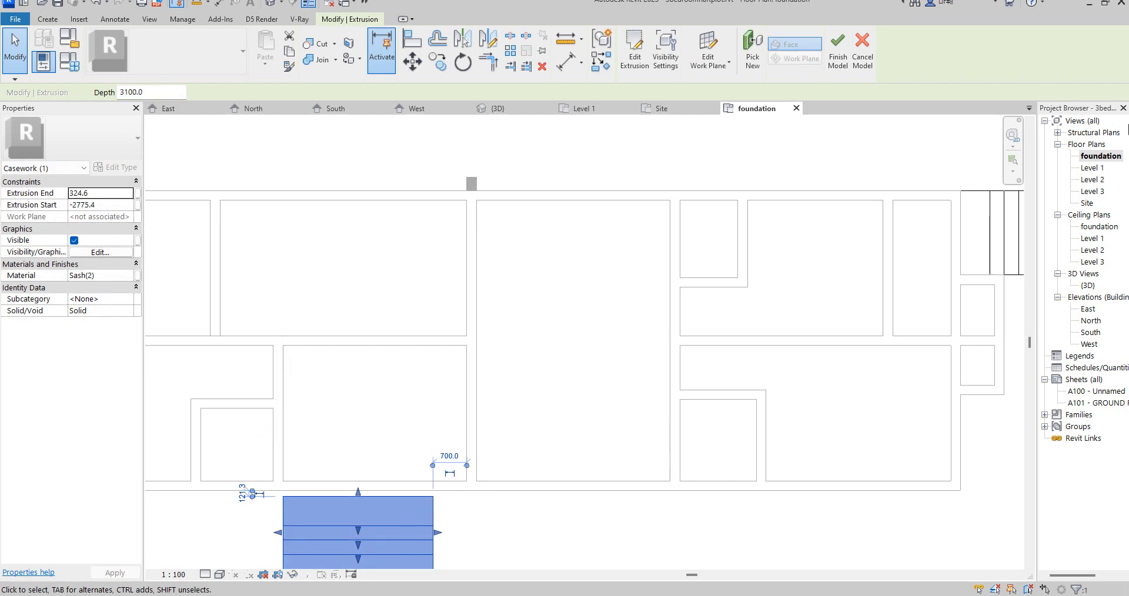
- In the 3D view, extend the back face of the copied steps to meet the exterior wall below the kitchen door
double_click(1092, 168)
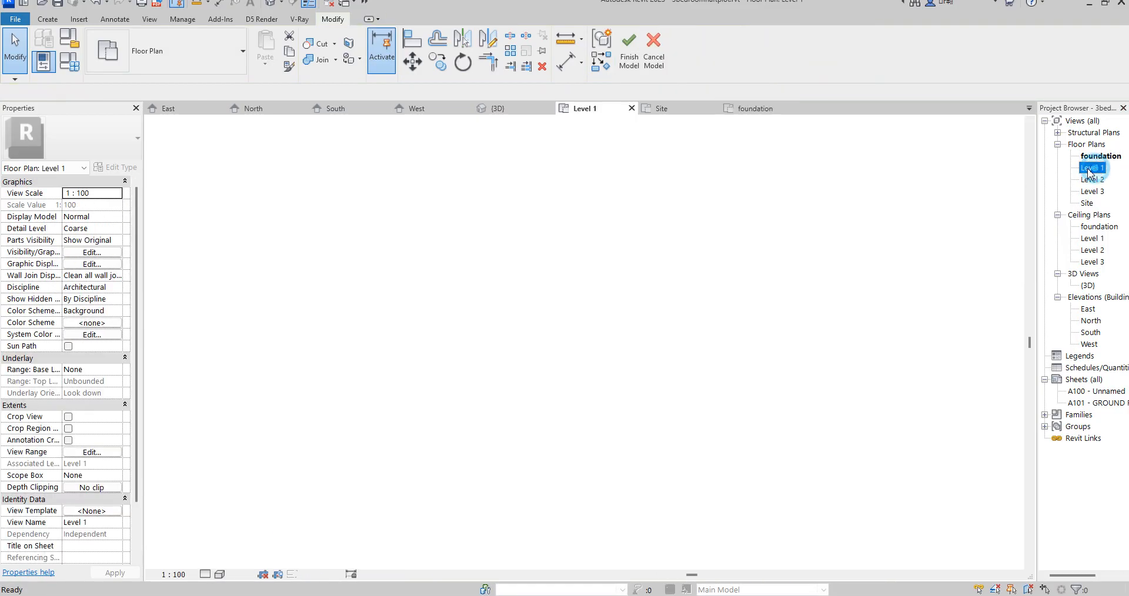
scroll(623, 175, down, 8)
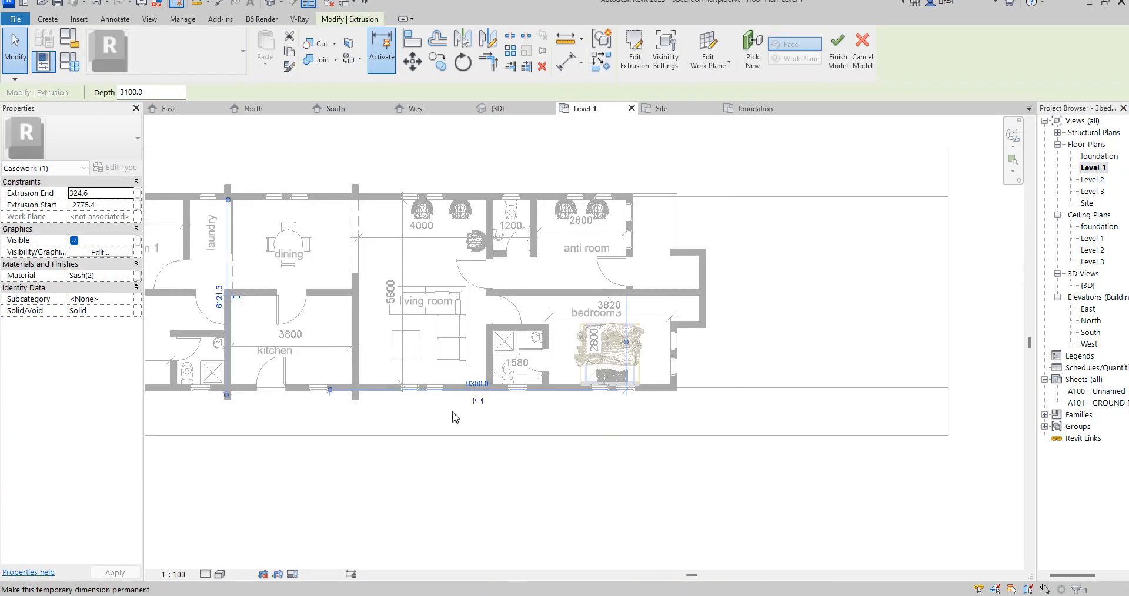
scroll(272, 402, up, 5)
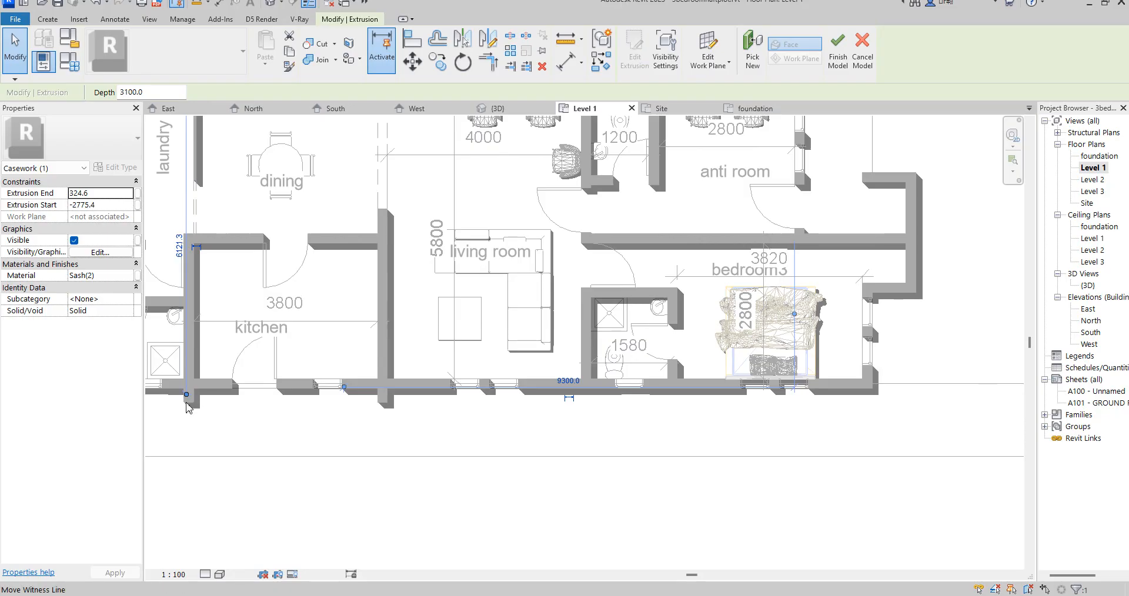
scroll(197, 390, up, 2)
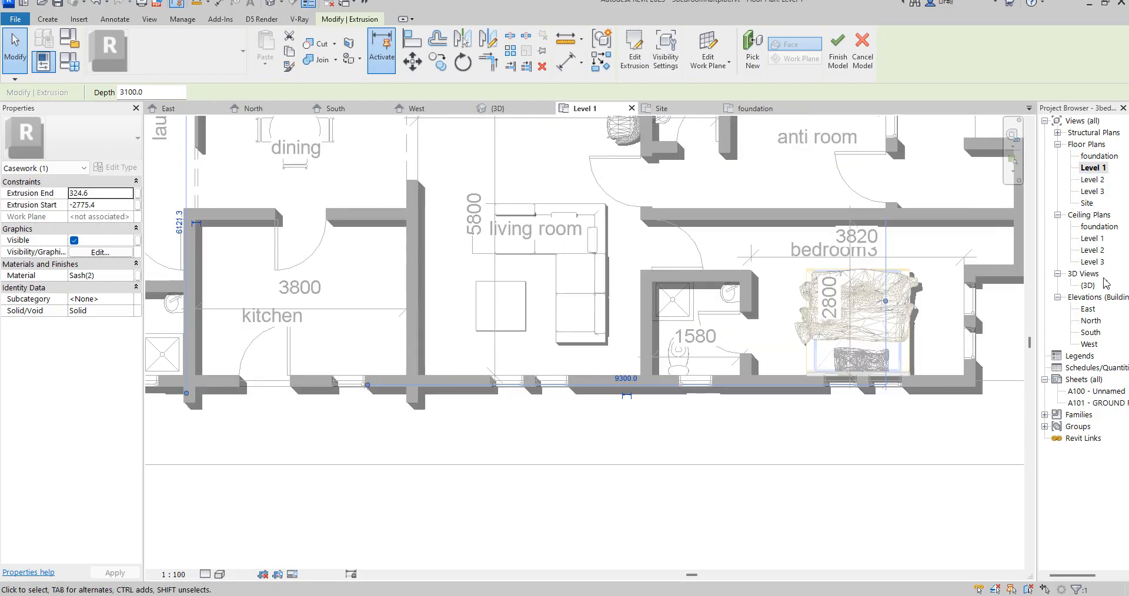
double_click(1088, 286)
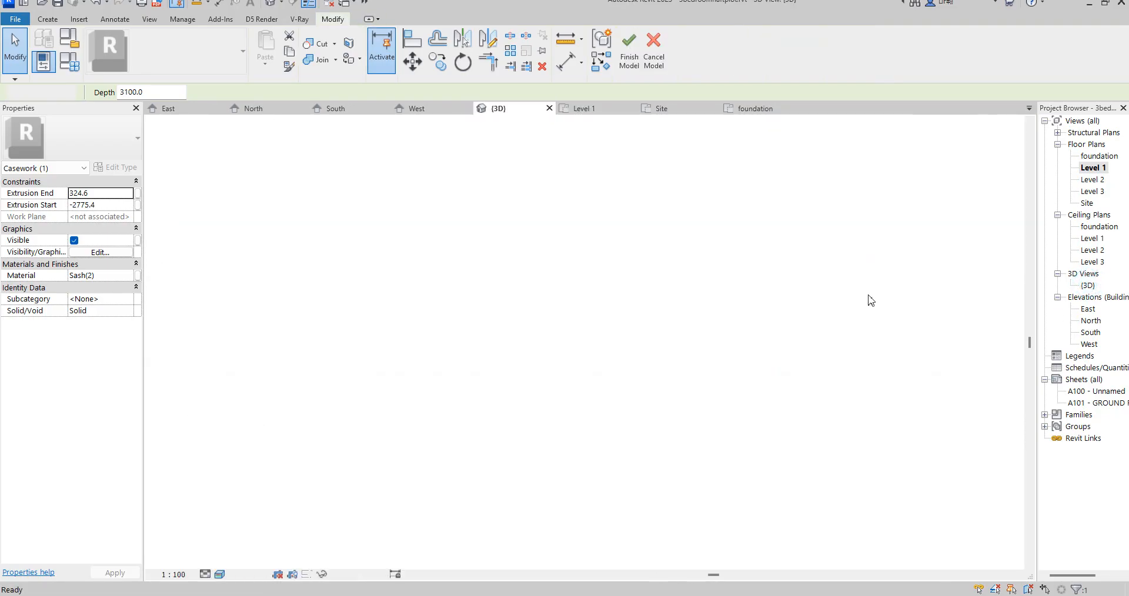
scroll(592, 371, up, 6)
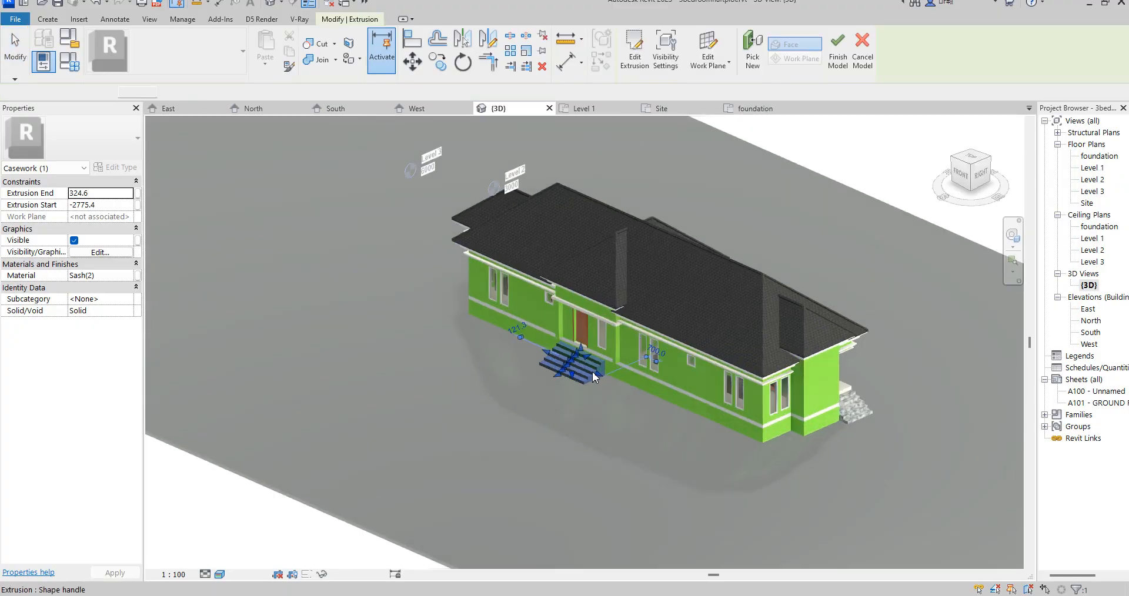
scroll(559, 353, up, 4)
scroll(471, 328, up, 3)
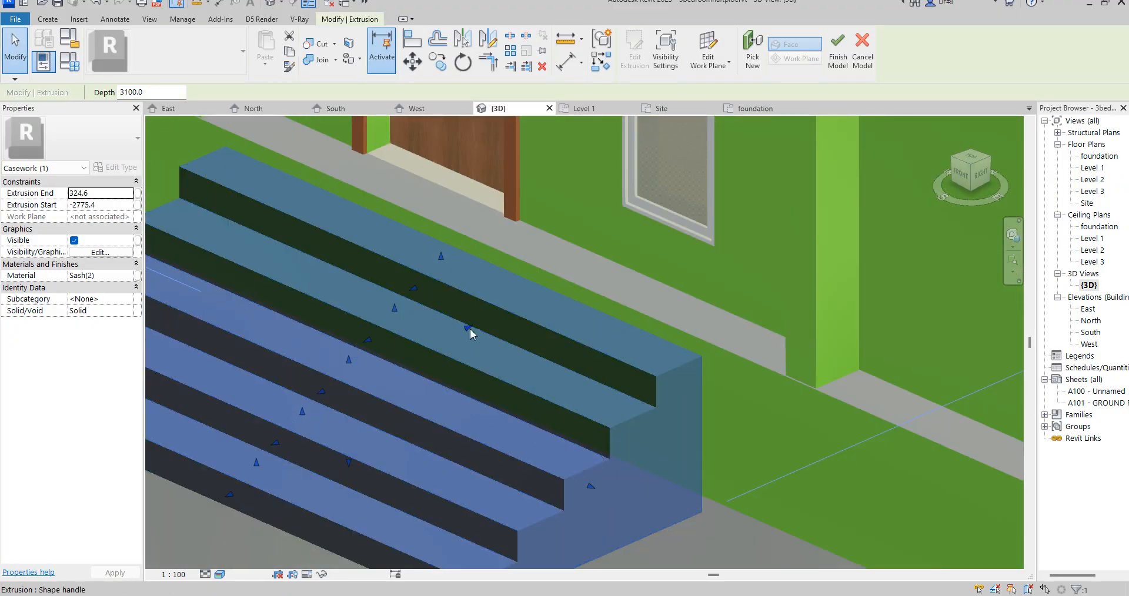
drag(471, 328, 518, 312)
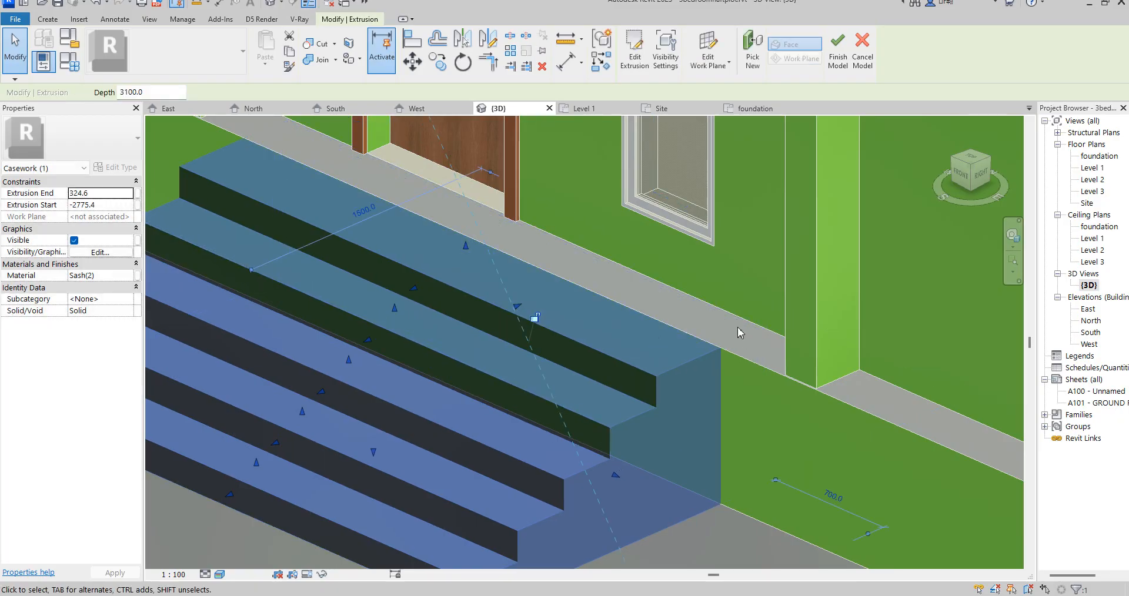
click(713, 292)
- Finish the in-place model containing both sets of entrance steps
scroll(708, 308, down, 3)
scroll(708, 307, down, 3)
click(735, 448)
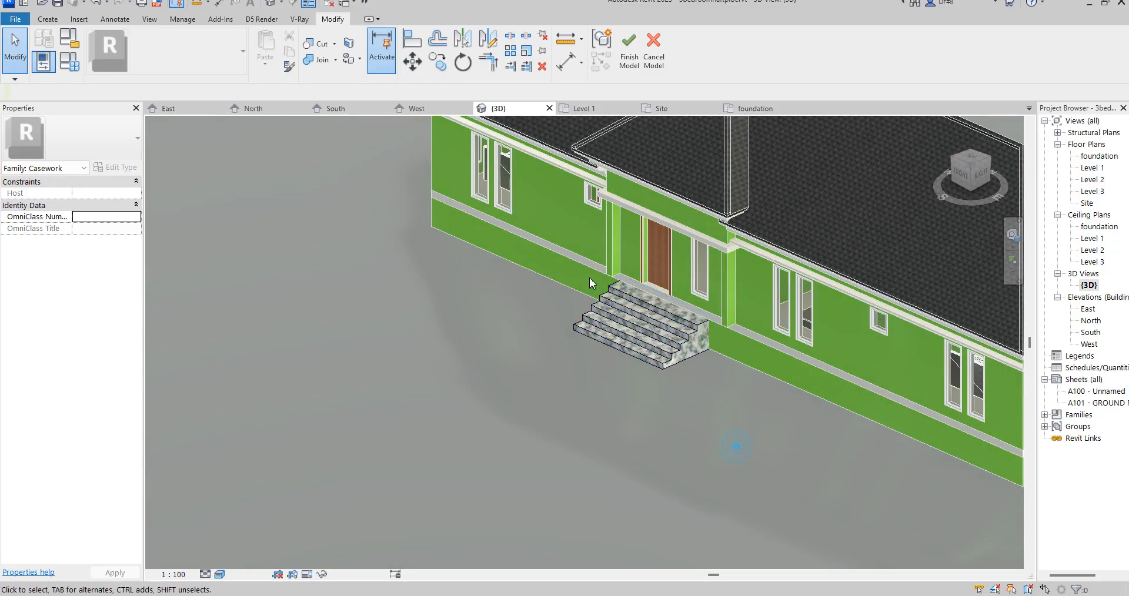
scroll(699, 347, down, 3)
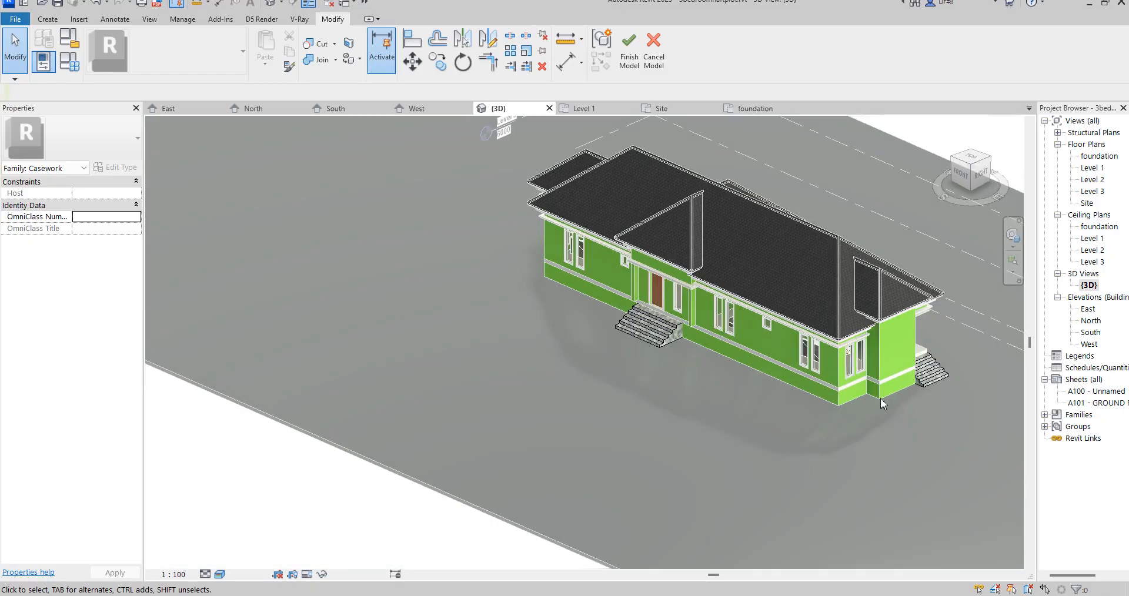
click(629, 47)
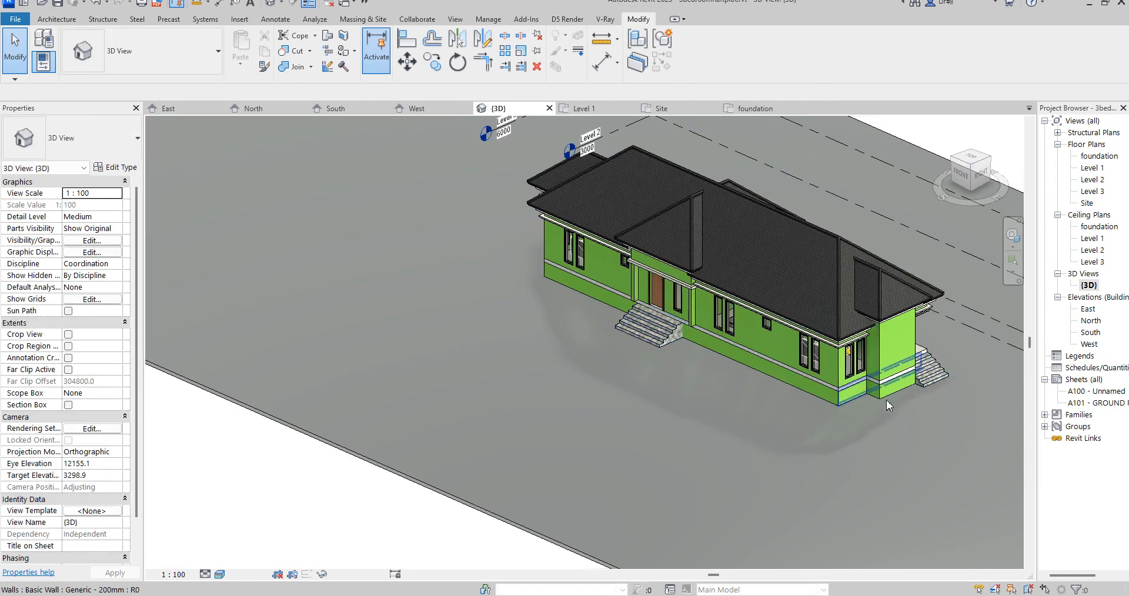
- Create a new in-place model in the Casework category from the foundation floor plan
double_click(1107, 158)
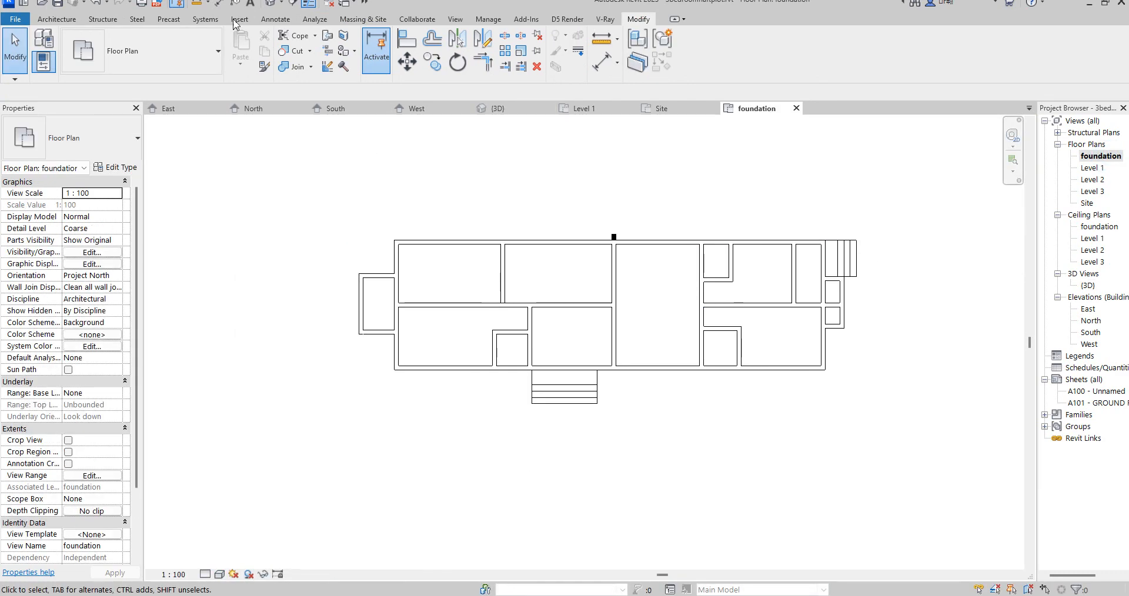
click(57, 19)
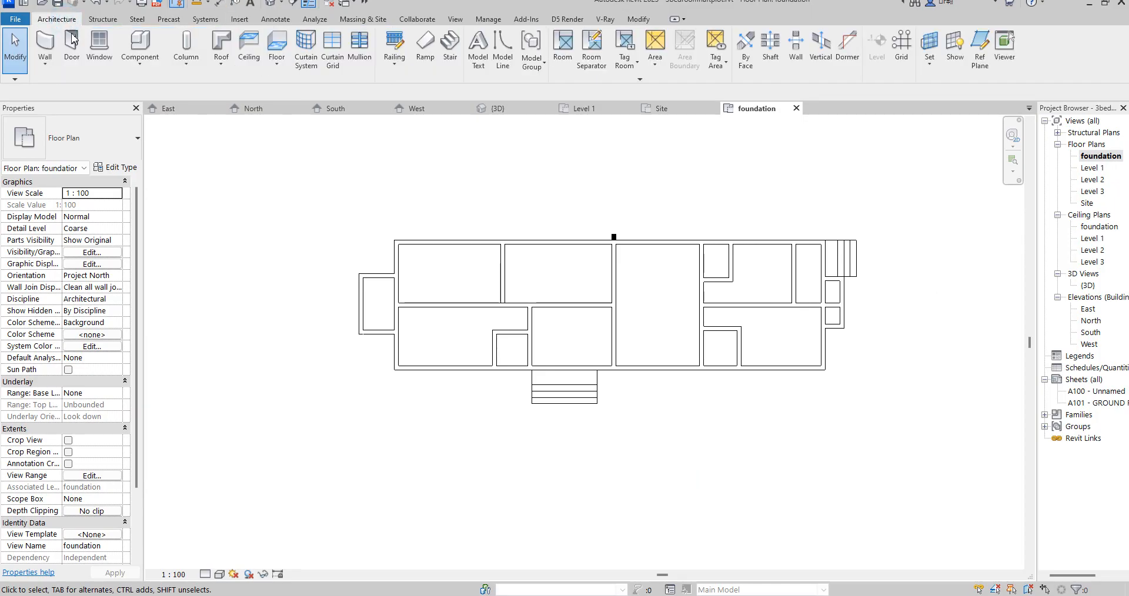
click(140, 59)
click(159, 117)
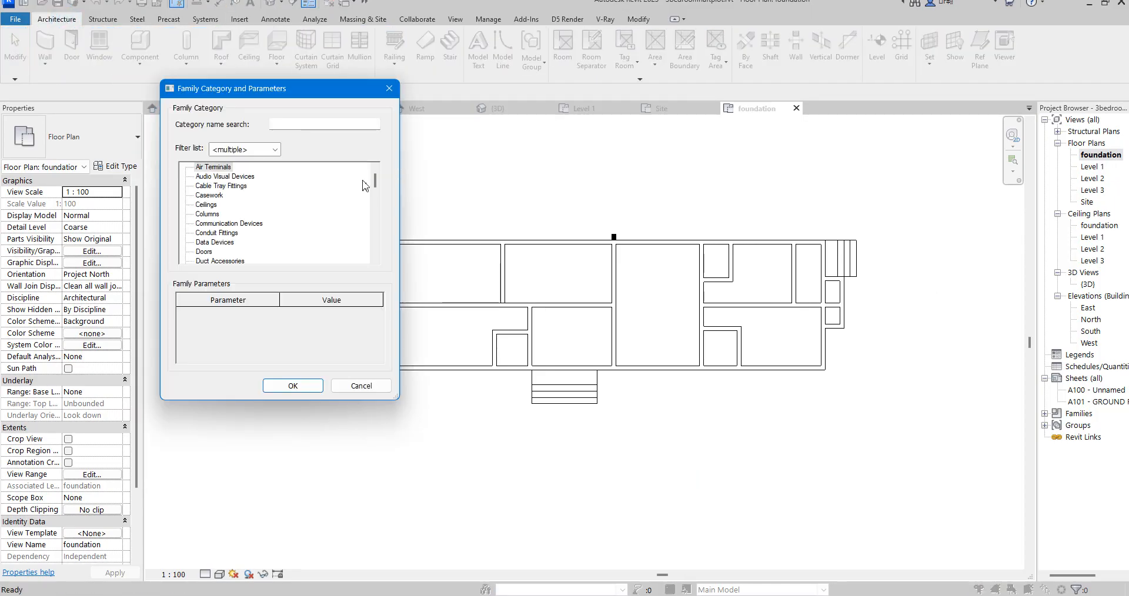
click(210, 189)
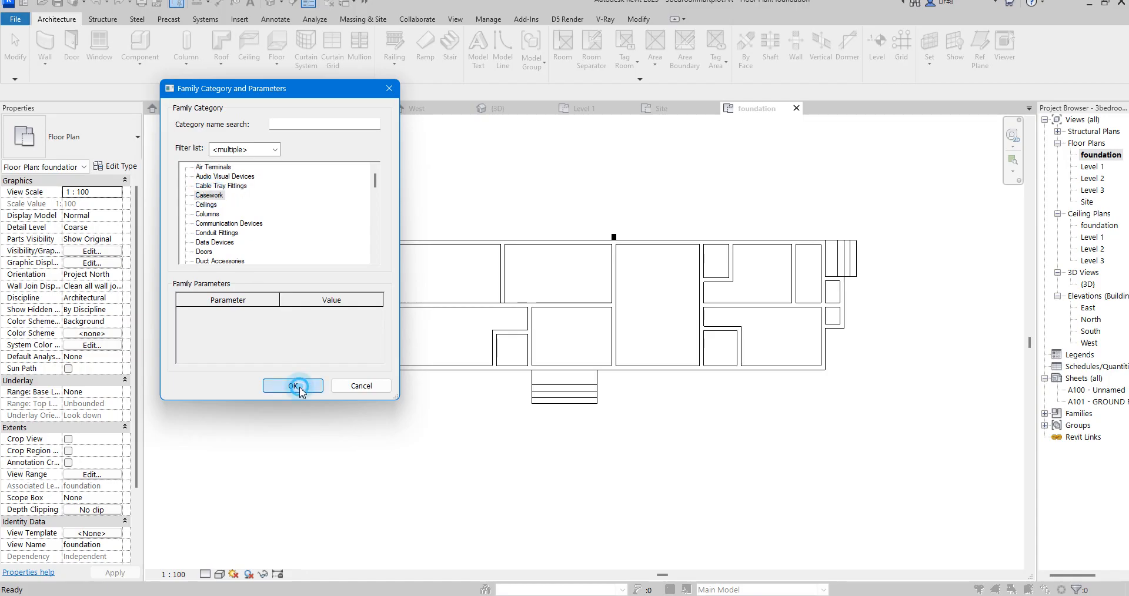
click(297, 386)
click(565, 323)
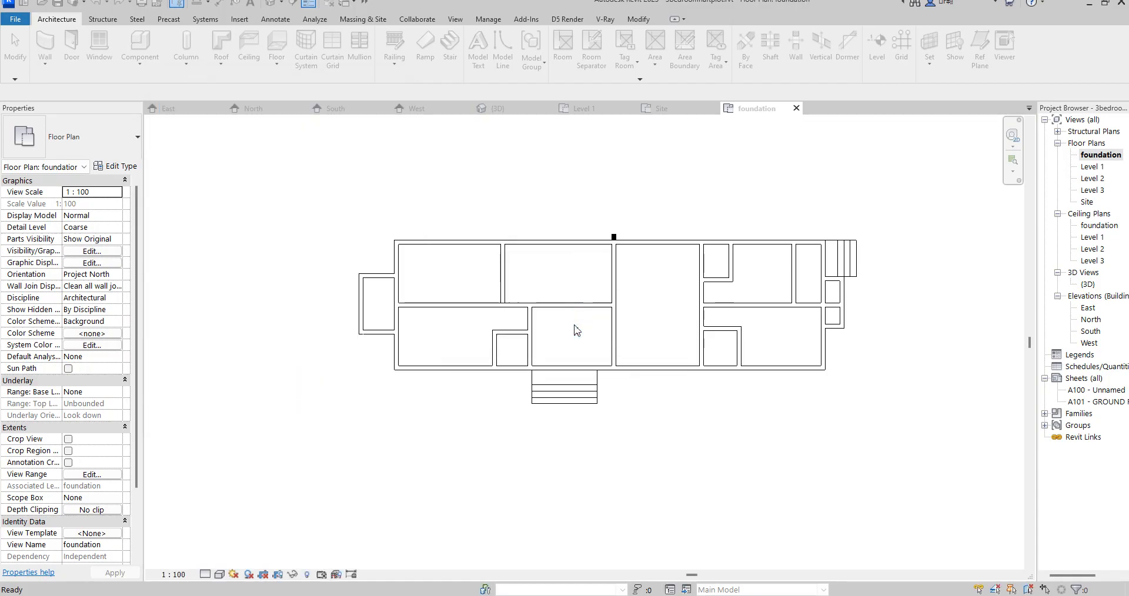
- Start an extrusion and sketch rectangles along the main foundation's exterior walls and around the west projection, overlapping the main rectangle
click(101, 47)
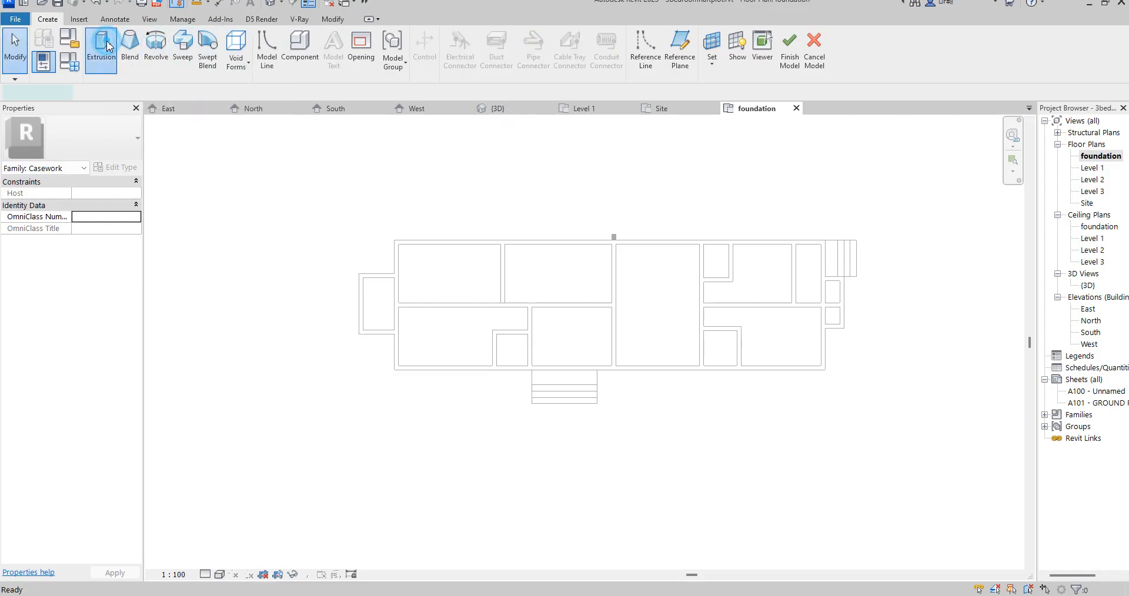
click(668, 36)
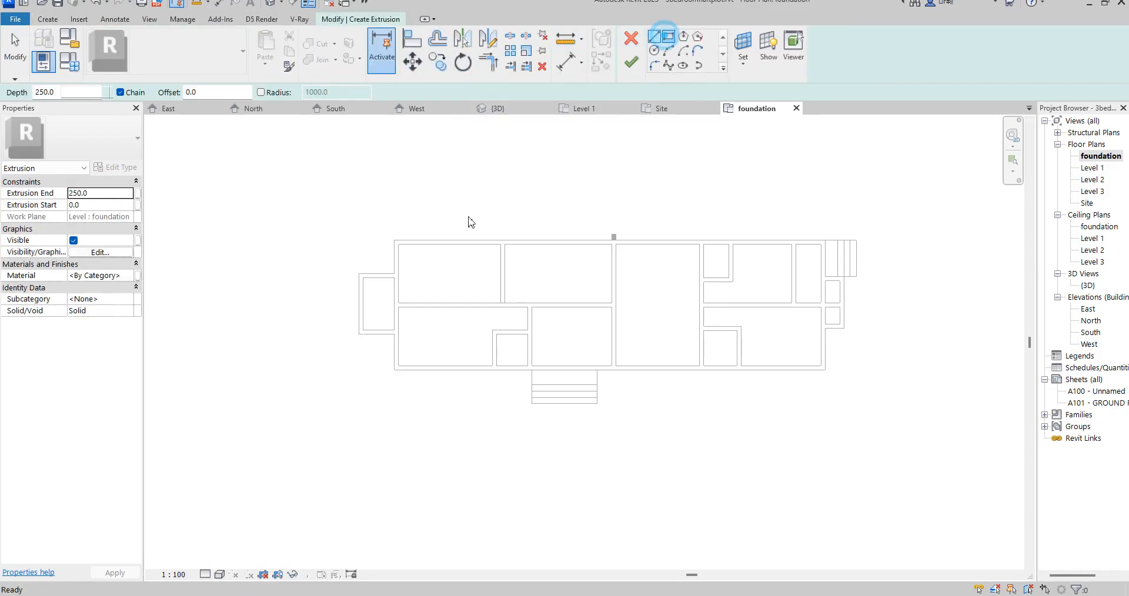
scroll(402, 245, up, 2)
click(388, 235)
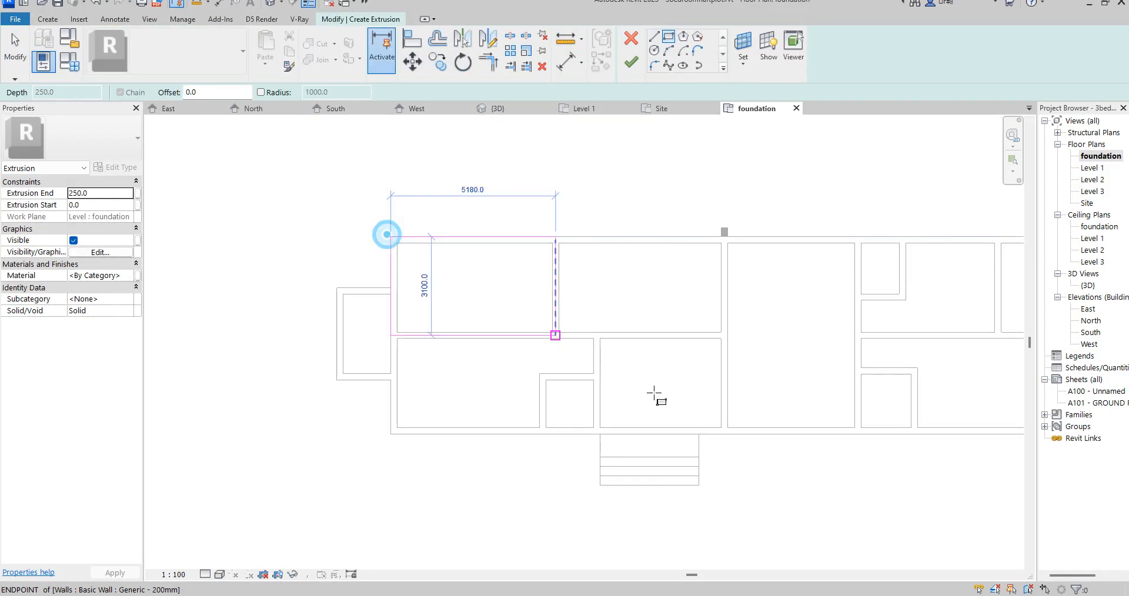
scroll(655, 396, down, 4)
scroll(832, 394, up, 2)
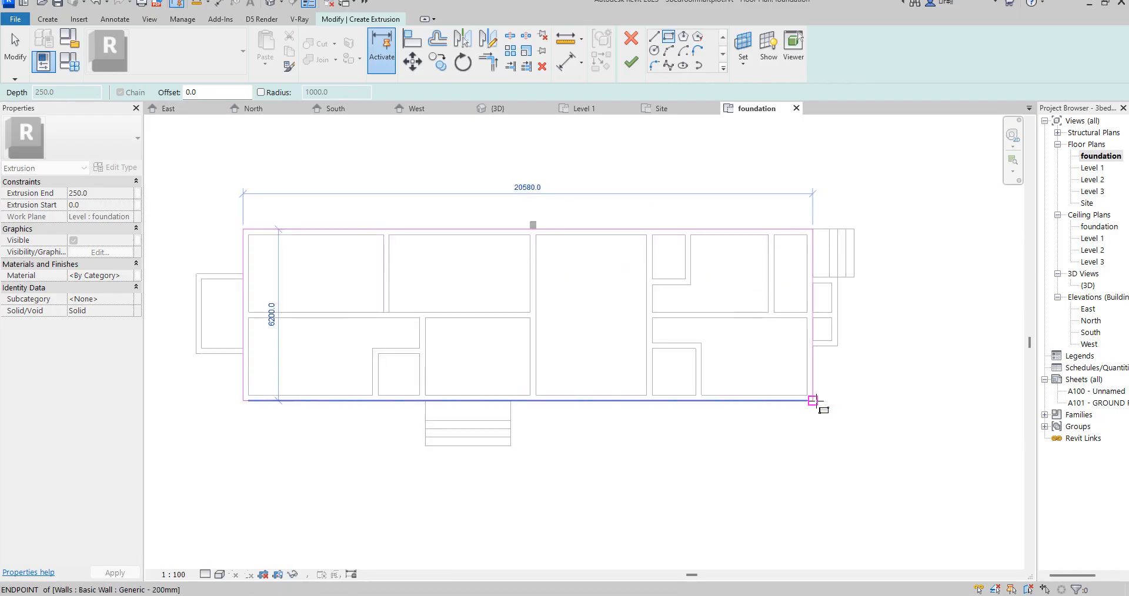
click(812, 401)
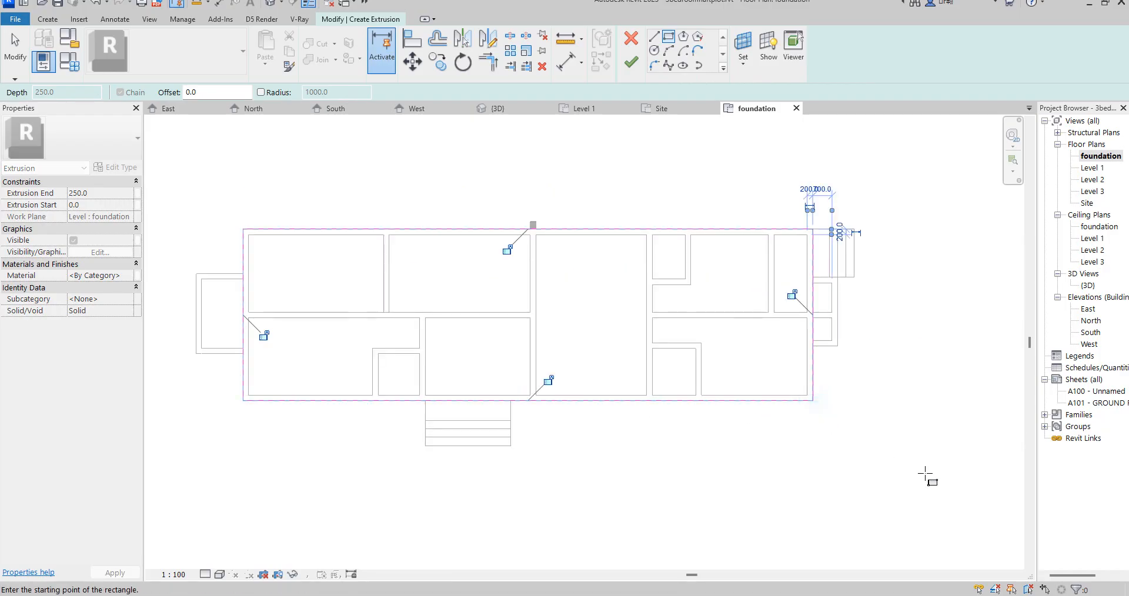
click(196, 273)
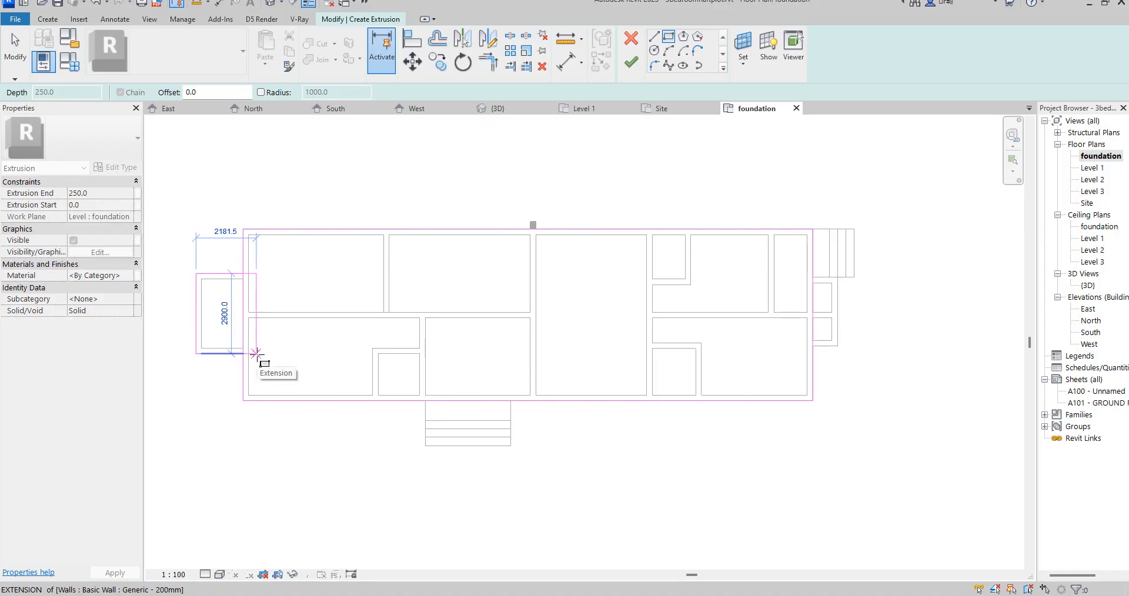
click(257, 353)
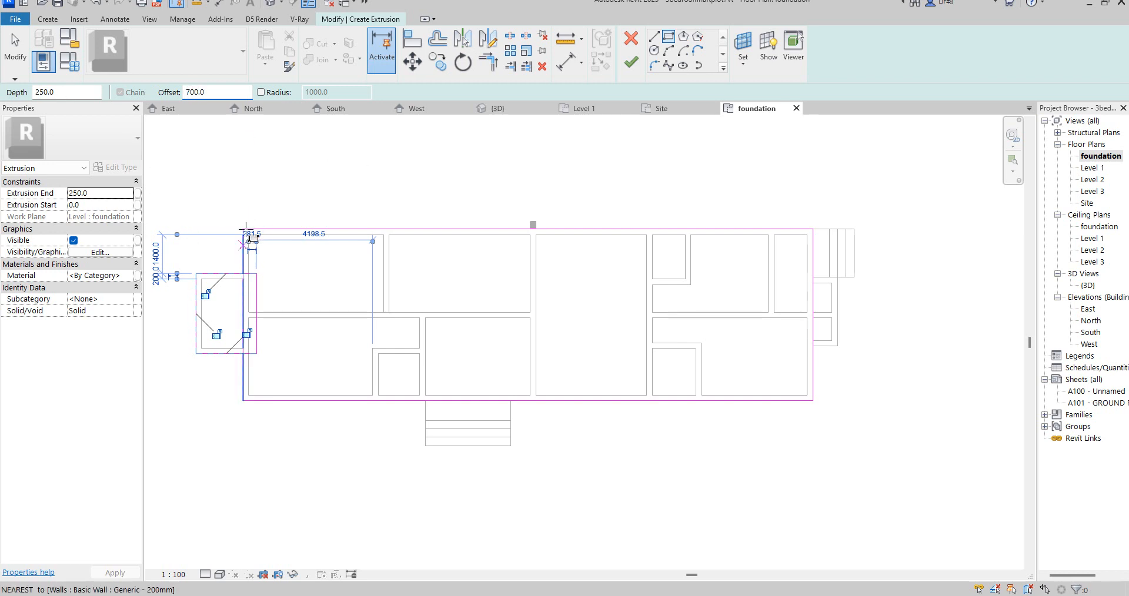
click(222, 187)
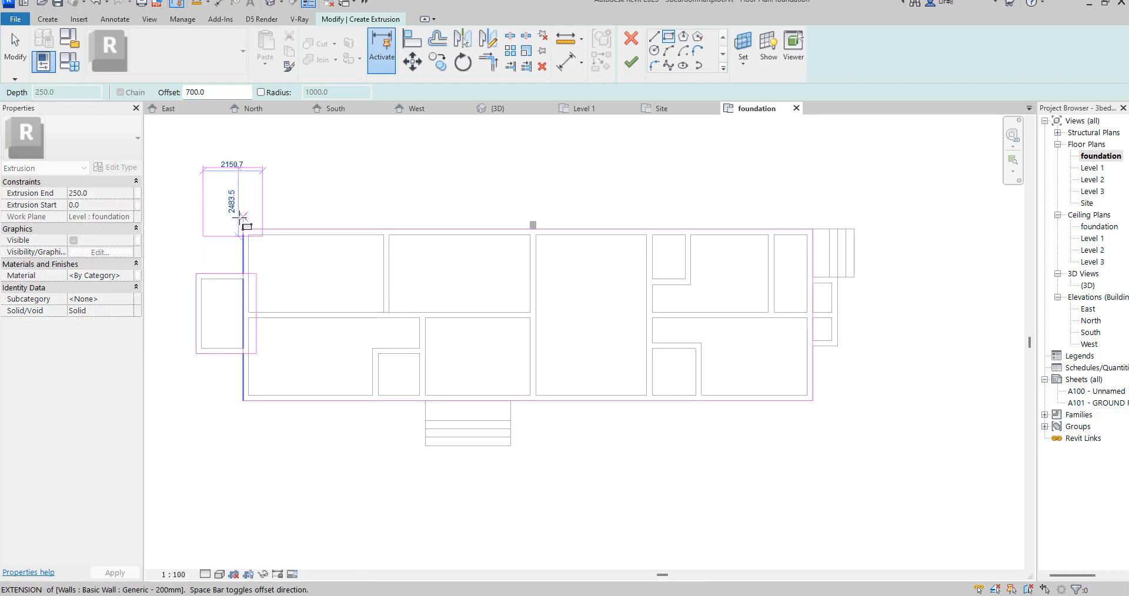
right_click(247, 221)
click(284, 227)
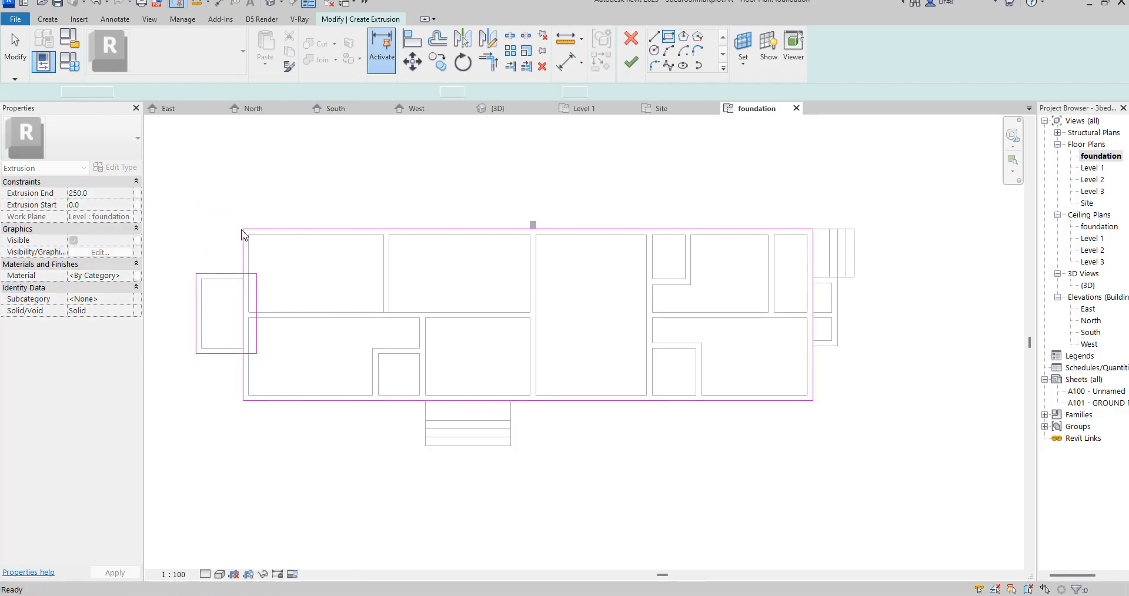
- Sketch rectangles around the main foundation and the west projection with a 700 mm outward offset
click(243, 230)
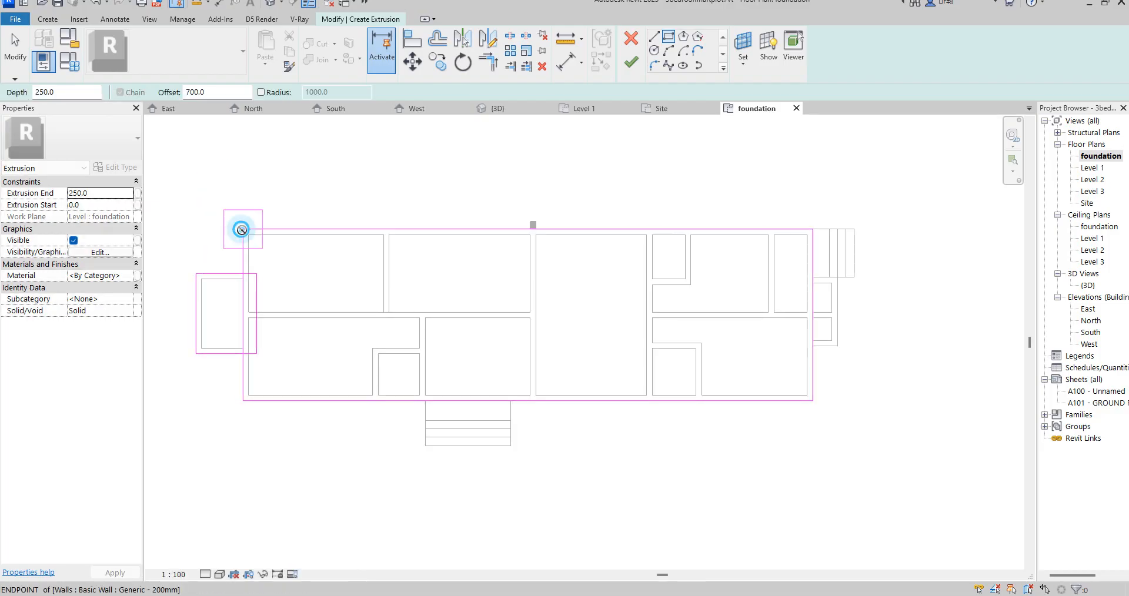
click(808, 401)
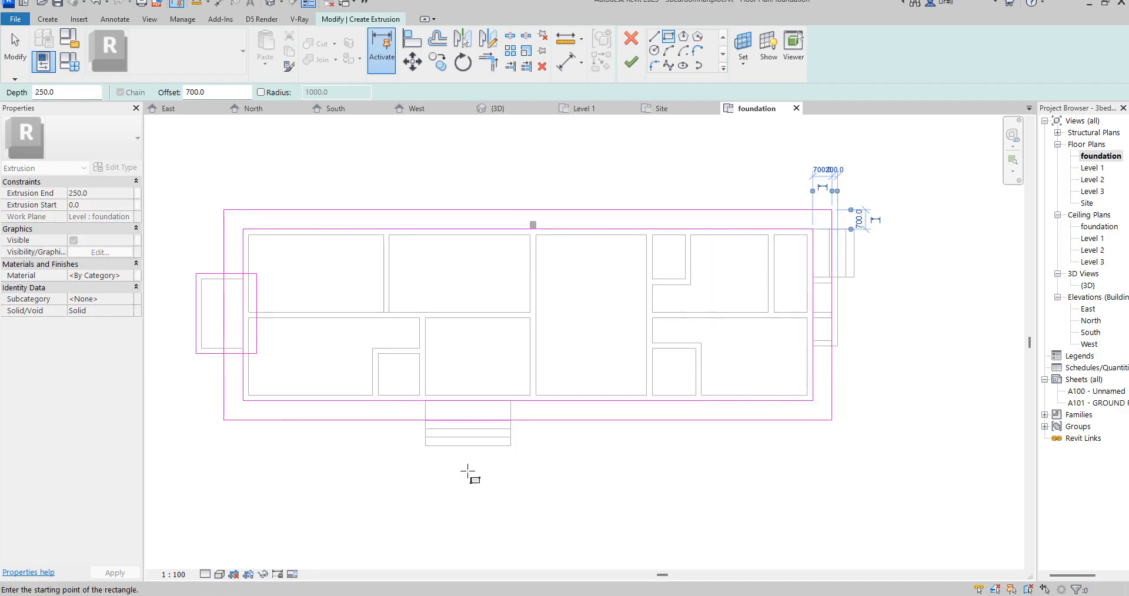
click(196, 273)
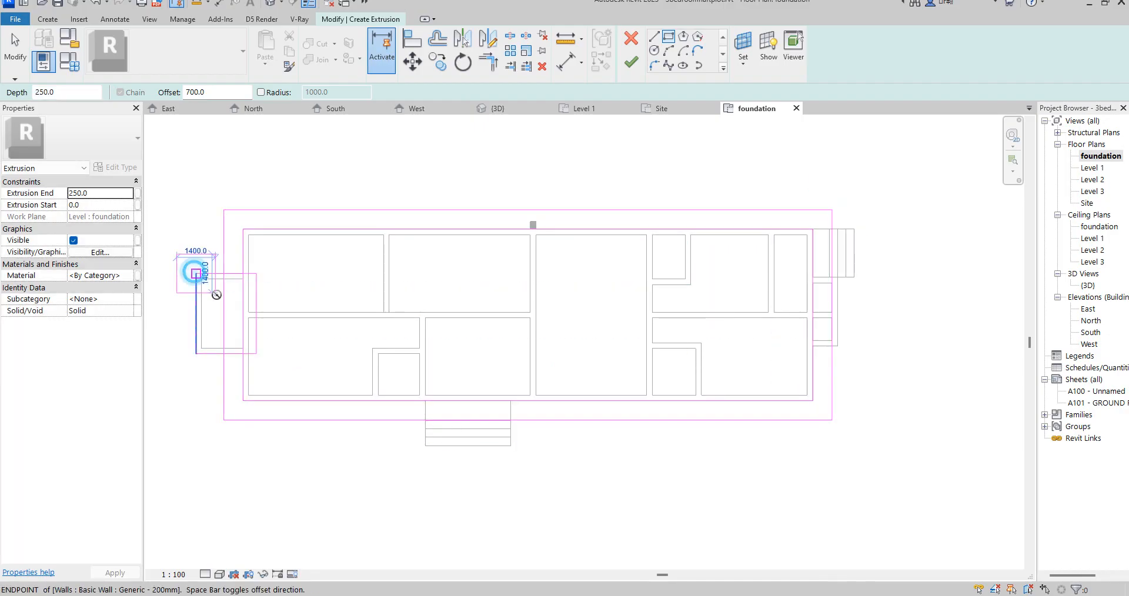
click(257, 354)
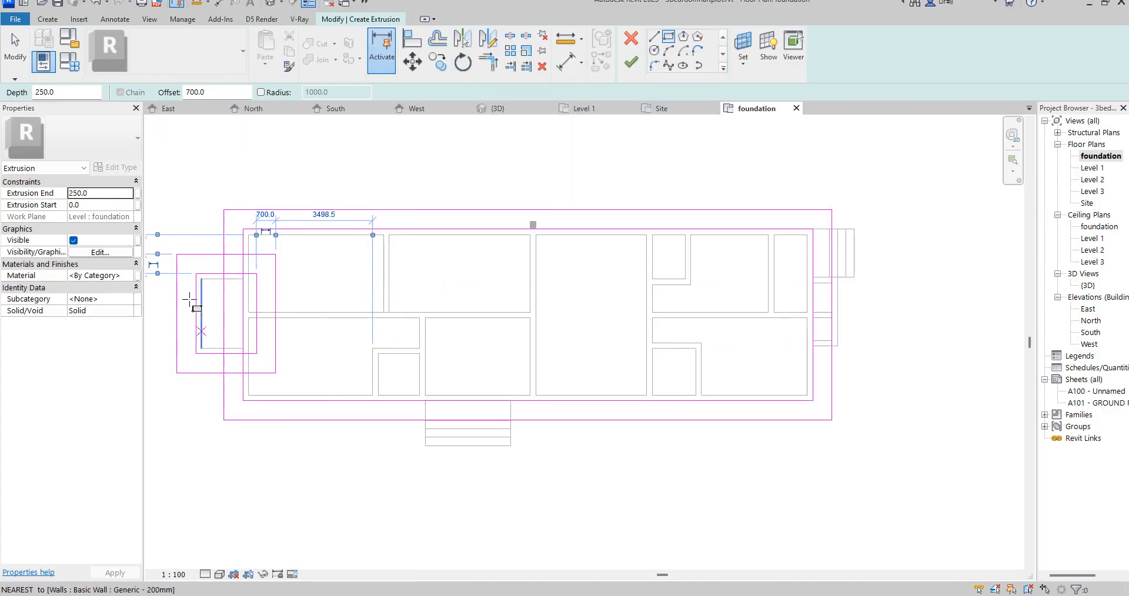
- Split the west sides of the main rectangles and trim the inner and outer outlines into continuous loops around the projection
click(510, 38)
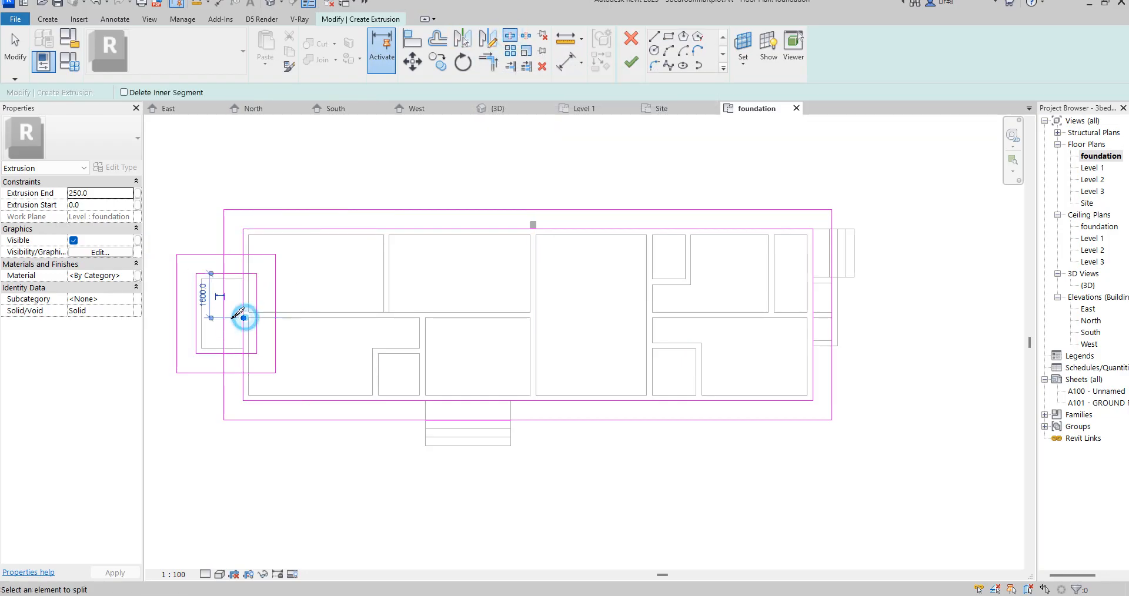
click(488, 61)
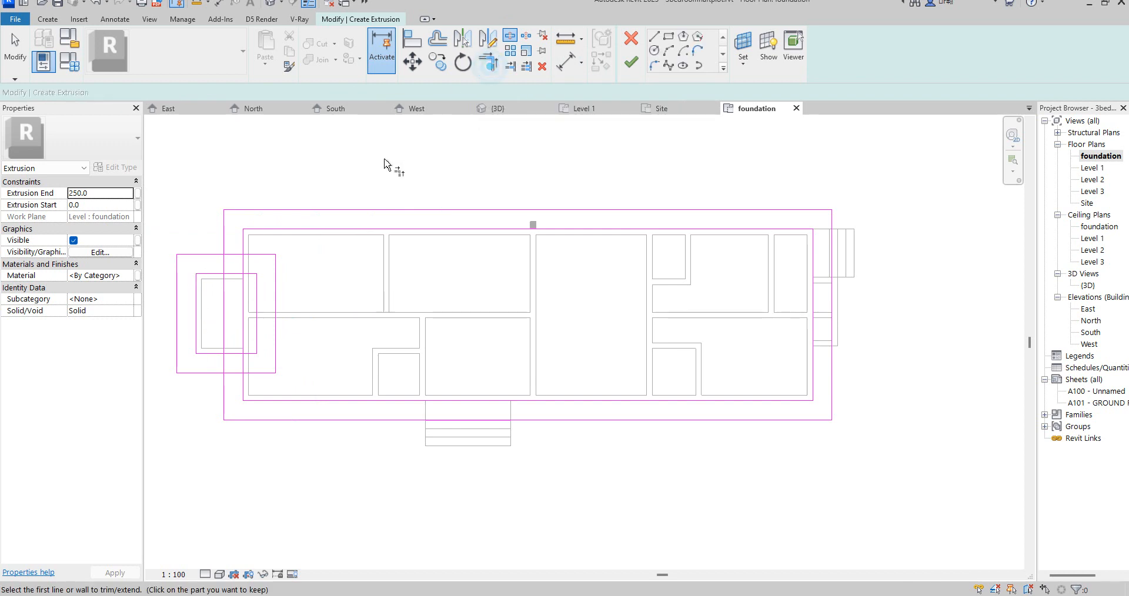
click(212, 254)
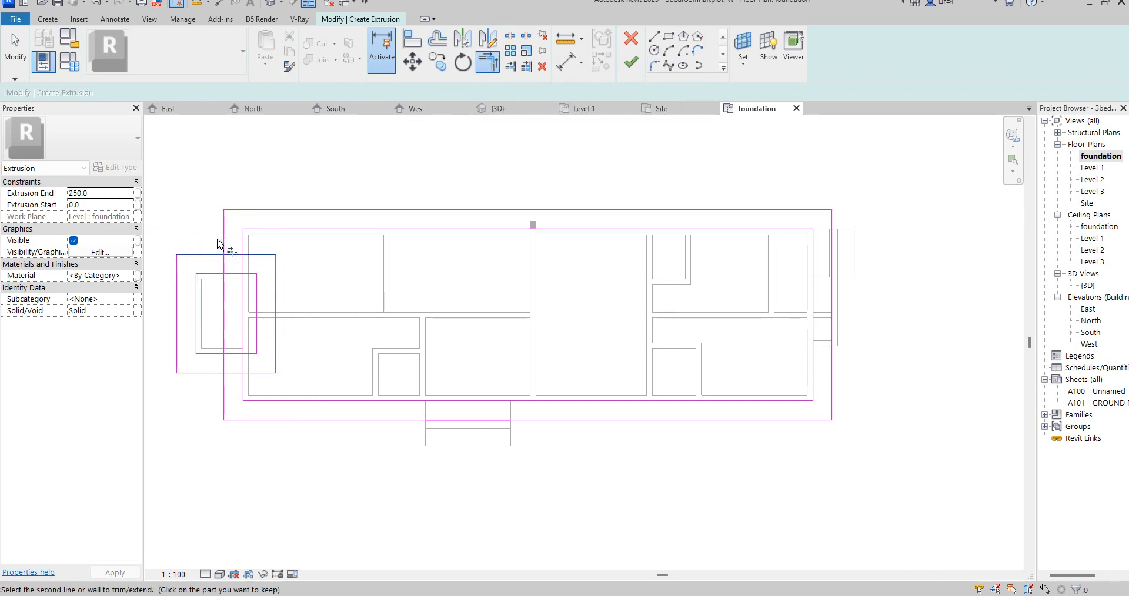
click(221, 241)
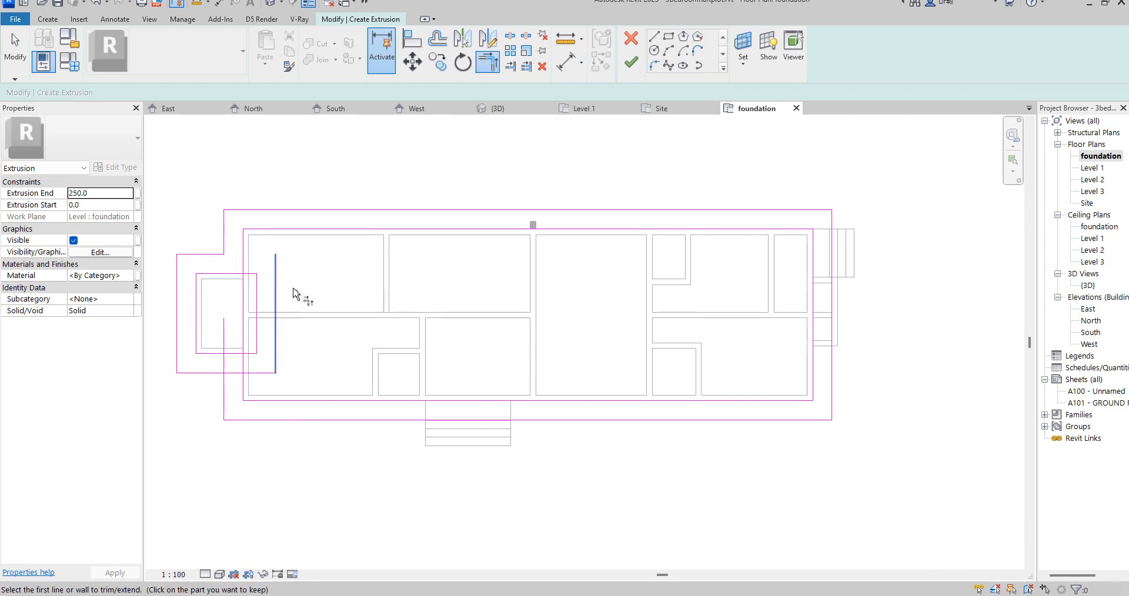
click(232, 273)
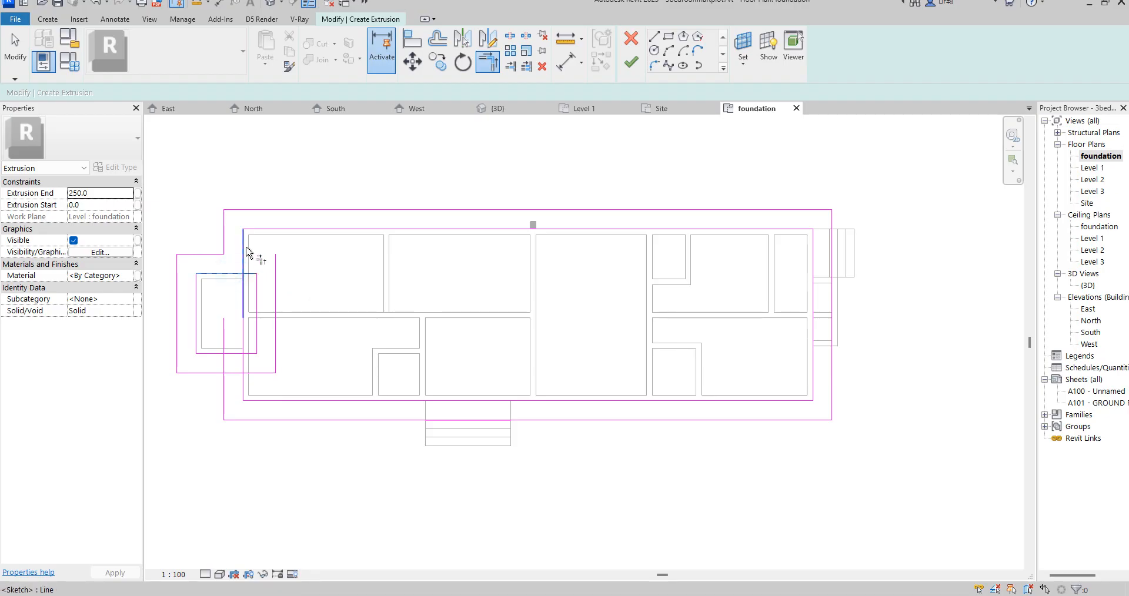
click(245, 253)
click(224, 393)
click(243, 380)
click(231, 354)
right_click(366, 242)
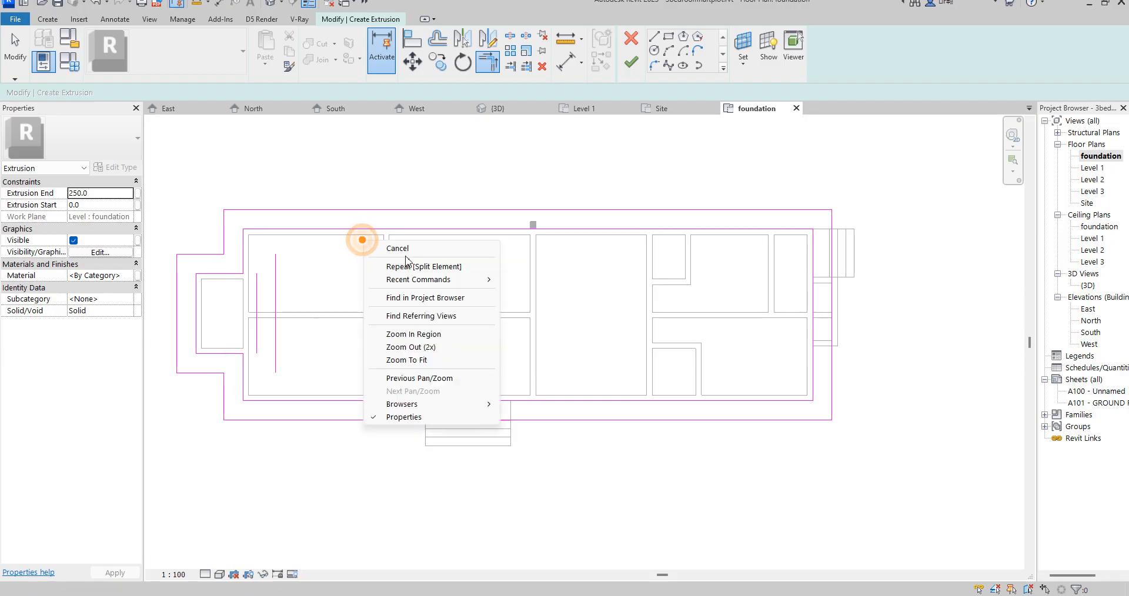
click(393, 247)
right_click(316, 278)
click(377, 287)
- Delete the two leftover vertical sketch lines inside the house and finish the extrusion sketch
drag(314, 309, 248, 298)
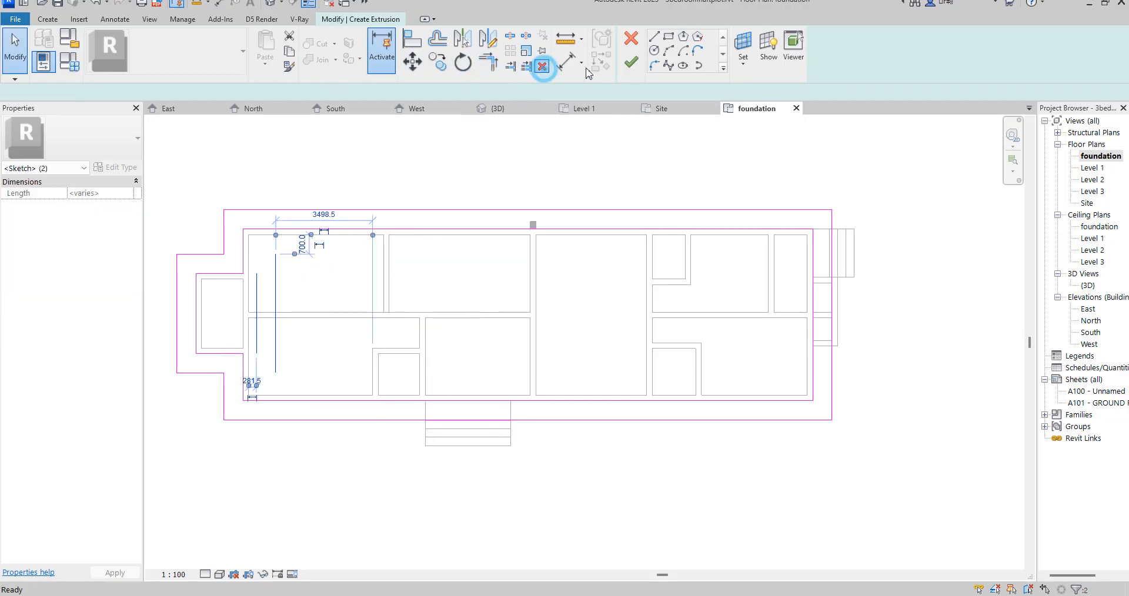
click(542, 66)
click(631, 62)
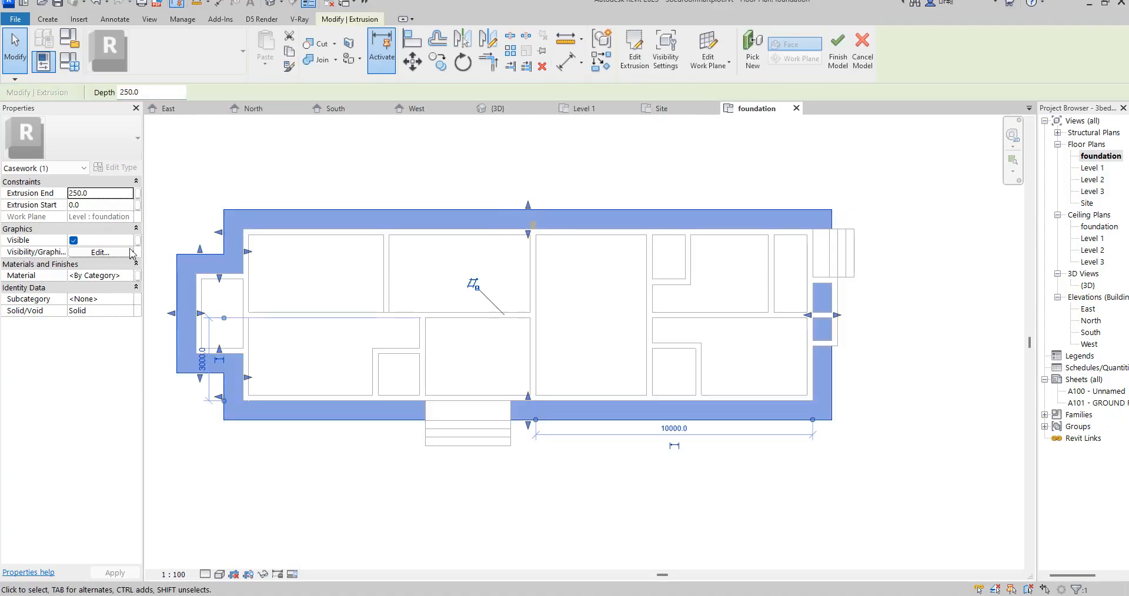
- Assign the Sash(1) material to the perimeter extrusion
click(132, 276)
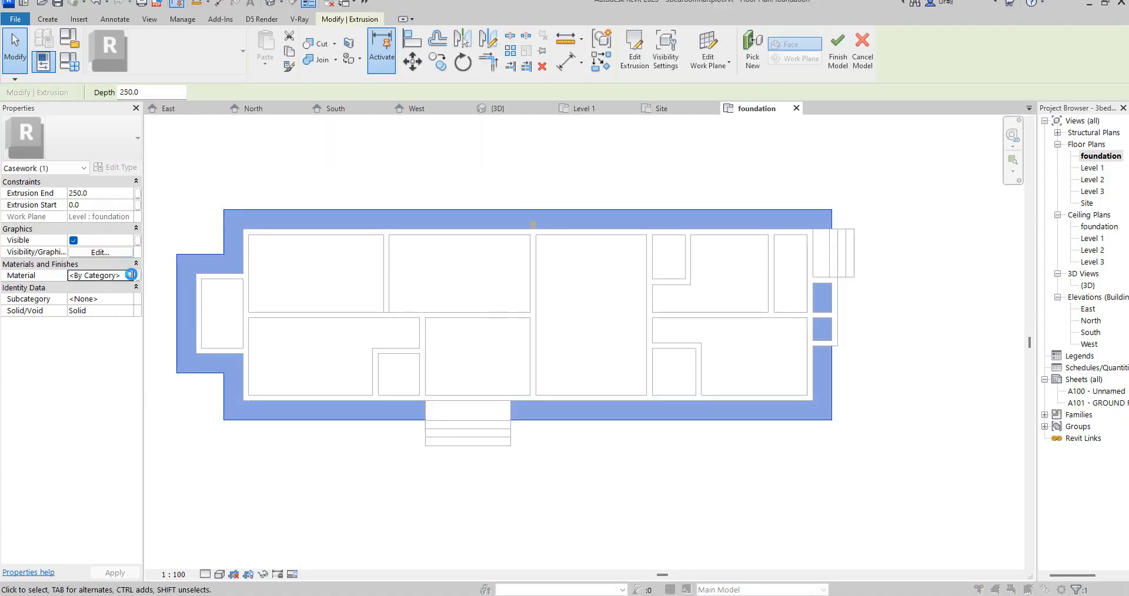
click(131, 275)
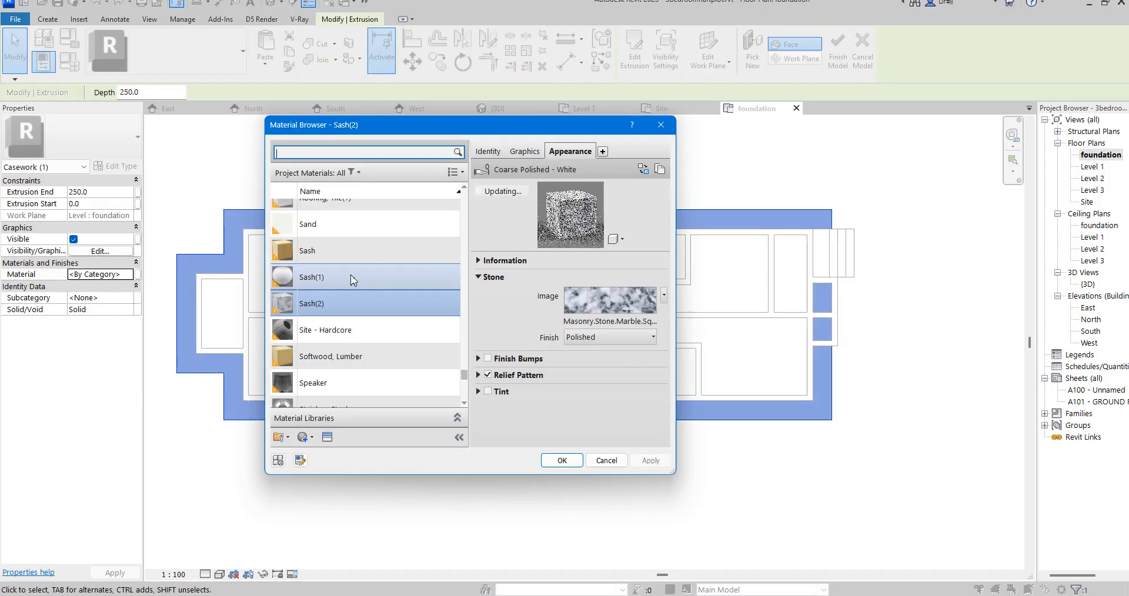
double_click(352, 277)
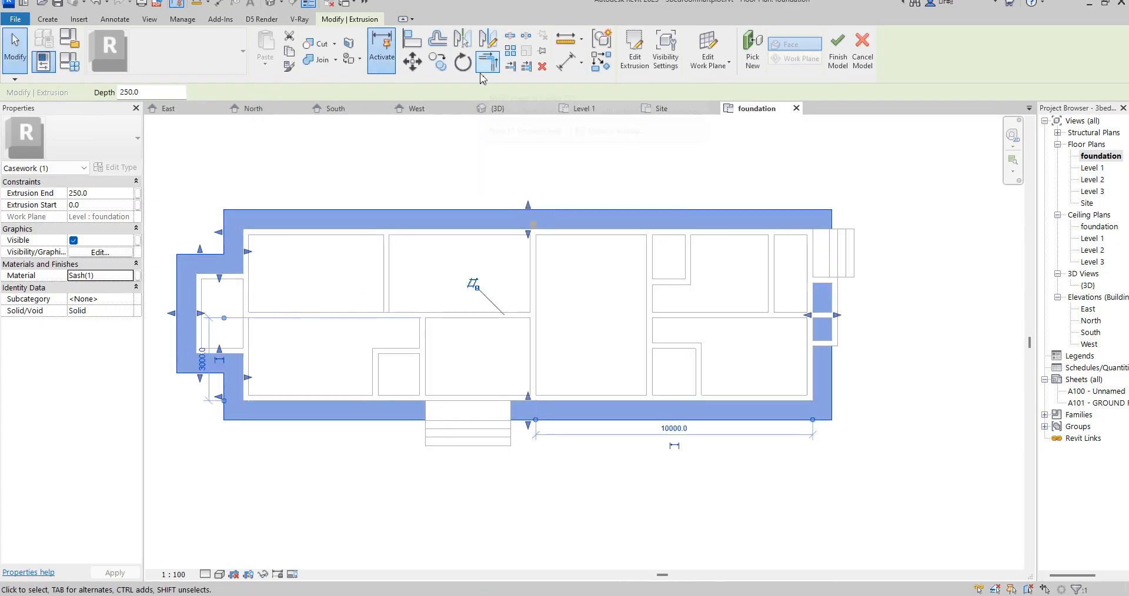
- Copy the perimeter extrusion 1 mm to the east
click(439, 62)
click(832, 210)
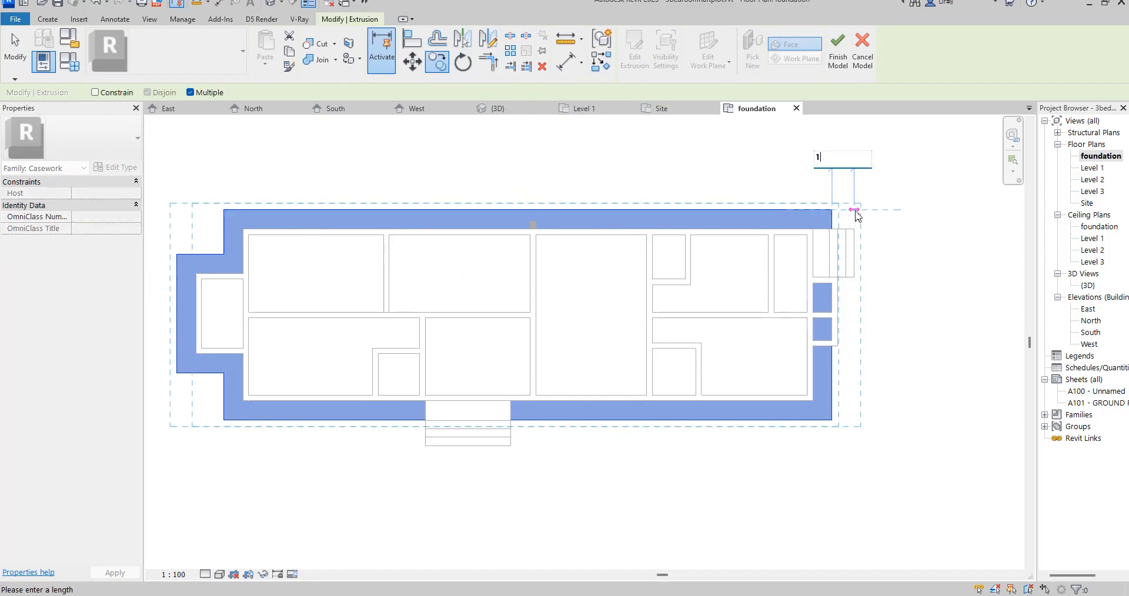
click(855, 212)
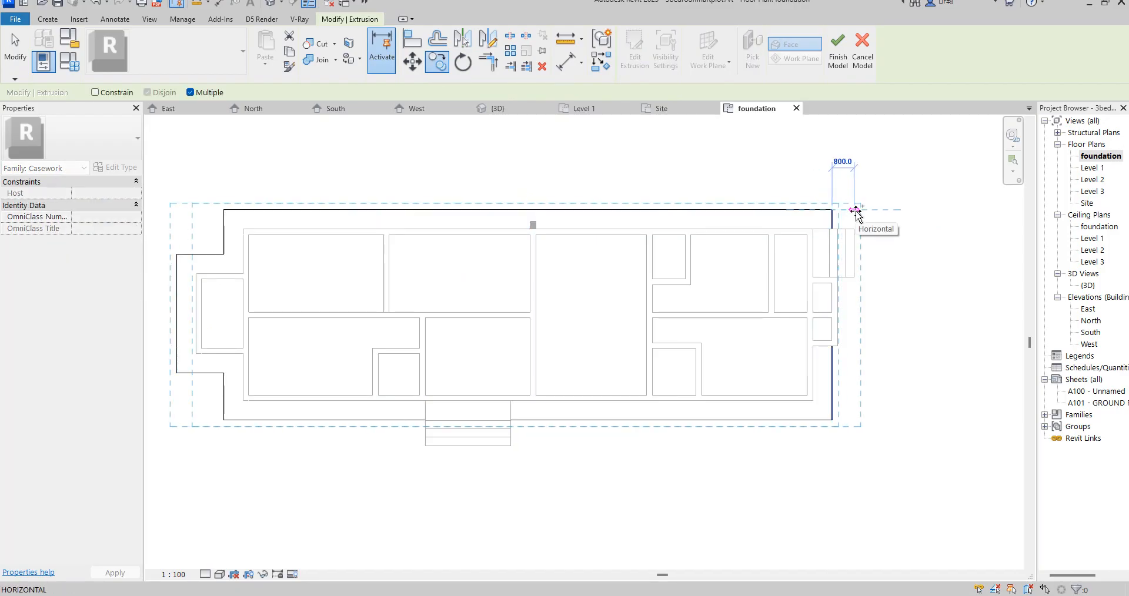
key(Escape)
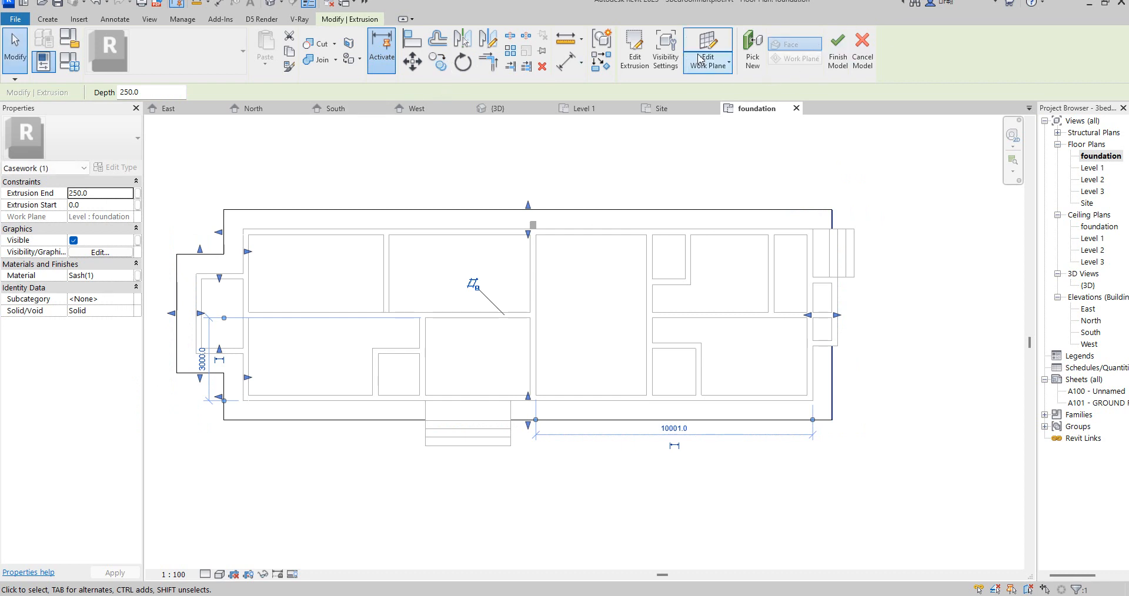
- Edit the copied extrusion's sketch and offset its outer boundary lines 120 mm inward without keeping the originals
click(635, 61)
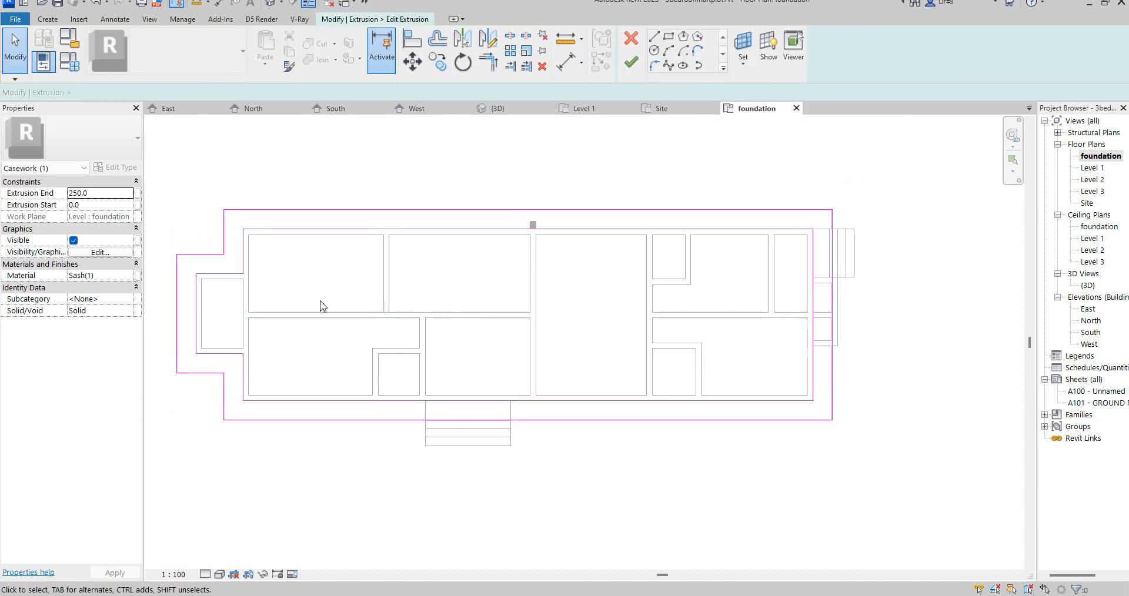
click(437, 39)
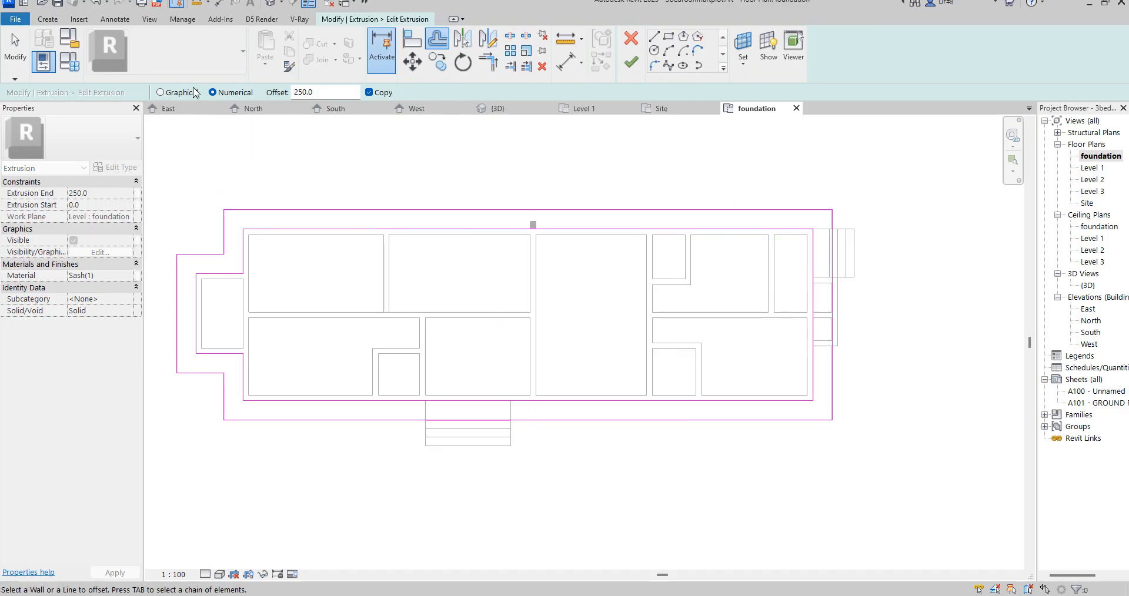
double_click(323, 92)
click(369, 93)
click(367, 217)
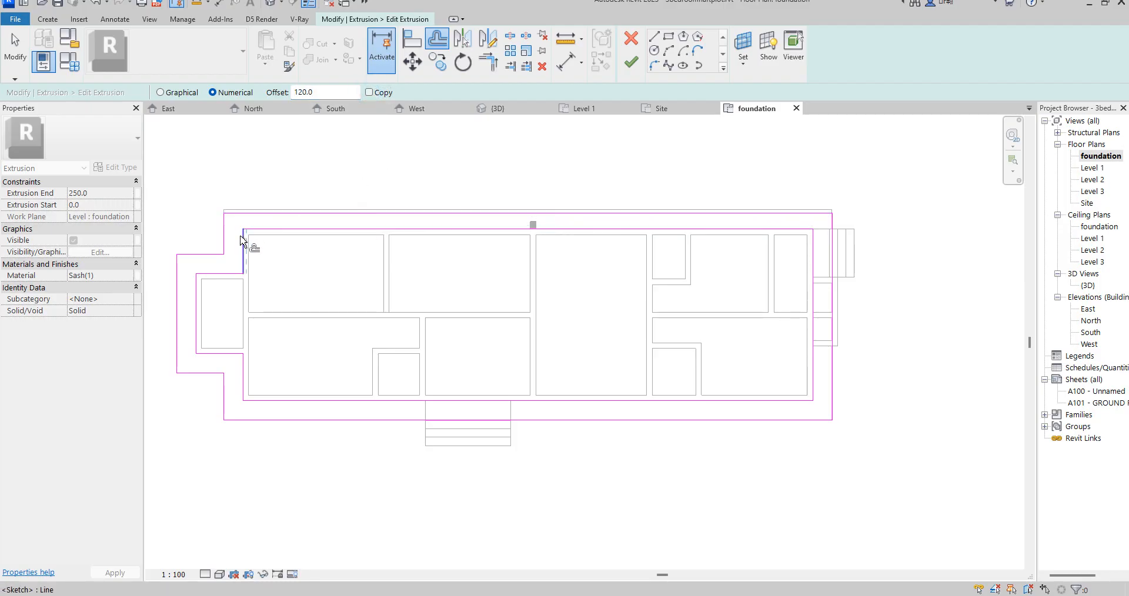
click(214, 258)
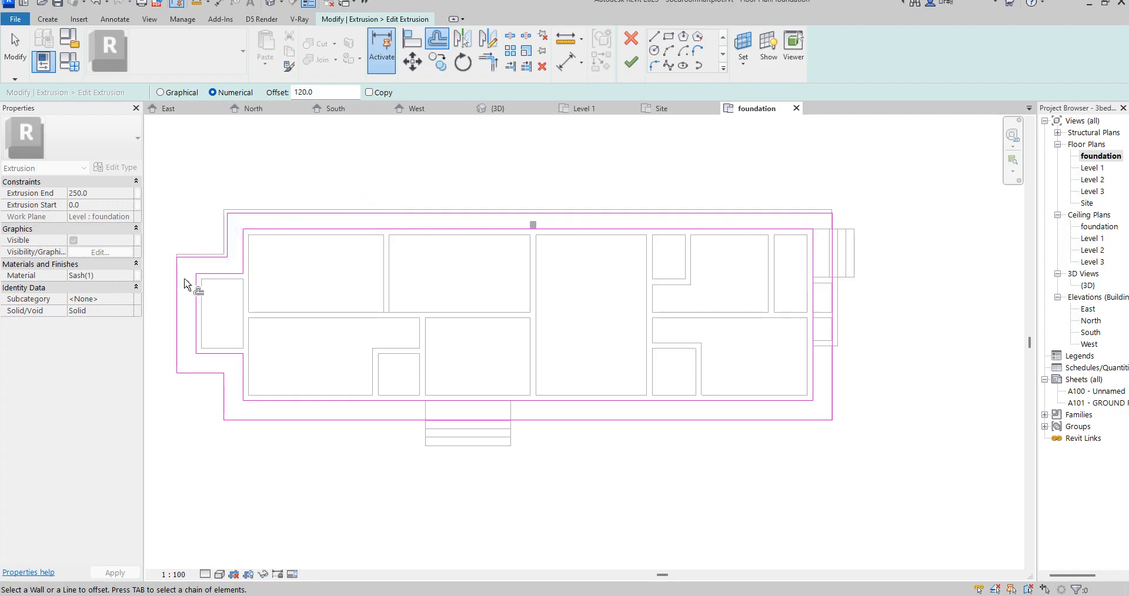
click(187, 282)
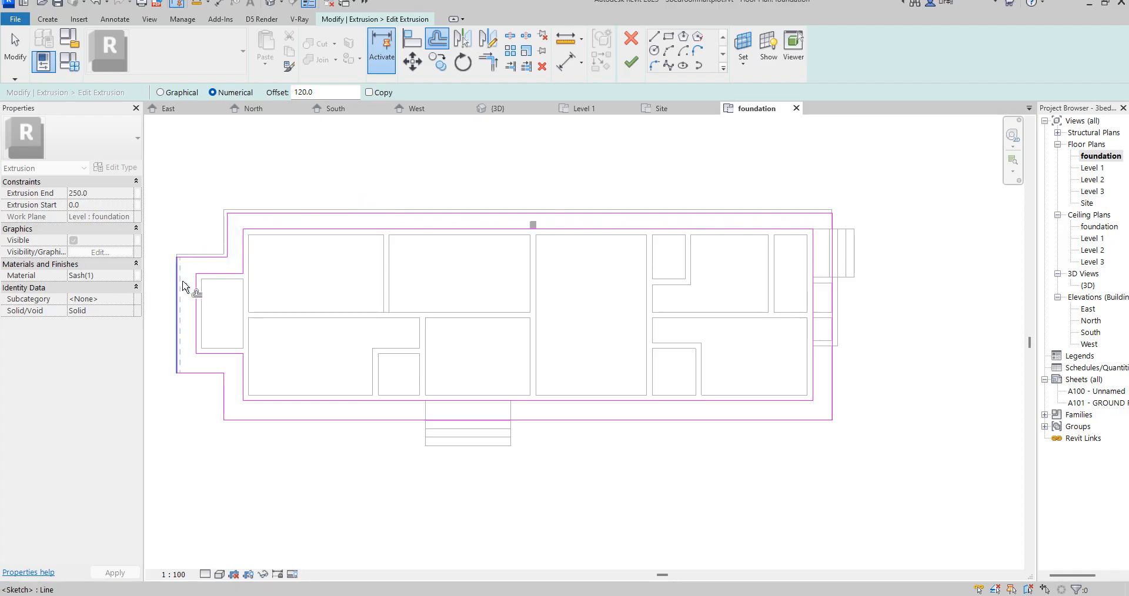
click(207, 374)
click(224, 396)
click(259, 424)
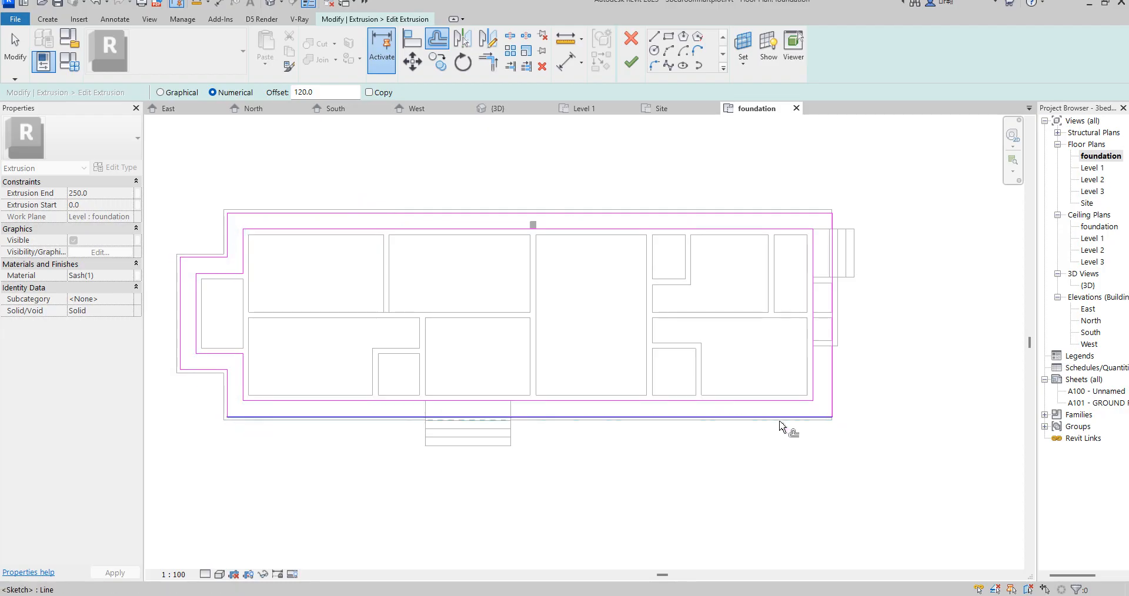
right_click(841, 178)
click(864, 193)
right_click(843, 174)
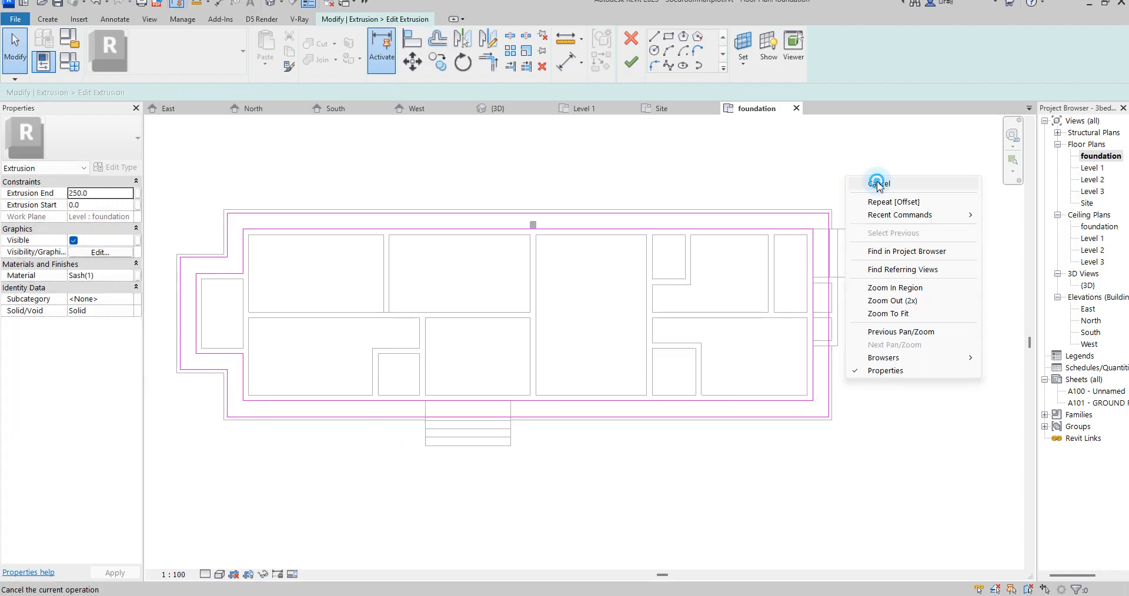
click(877, 183)
scroll(839, 320, up, 2)
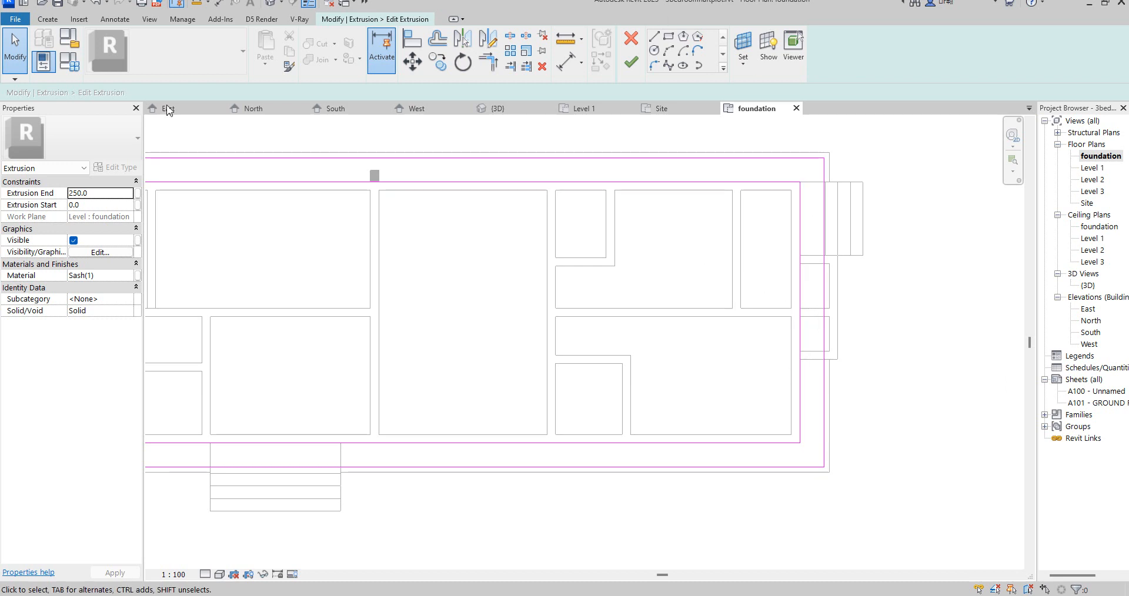
- Set the copied extrusion's end to 280 mm and duplicate the Sash(1) material with its assets as Sash(3)
click(104, 194)
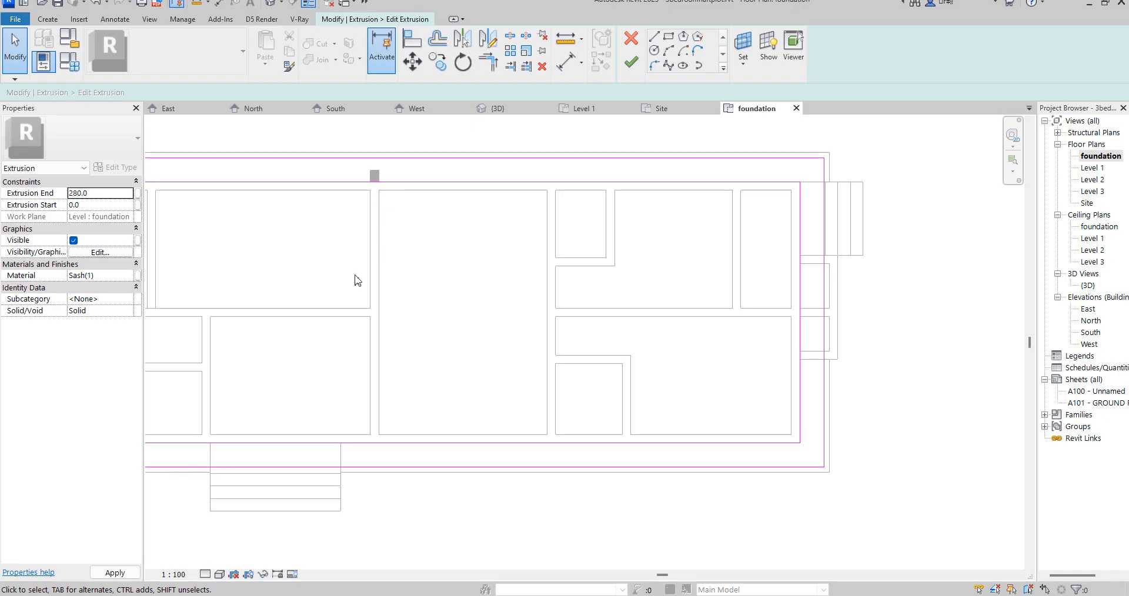
click(131, 276)
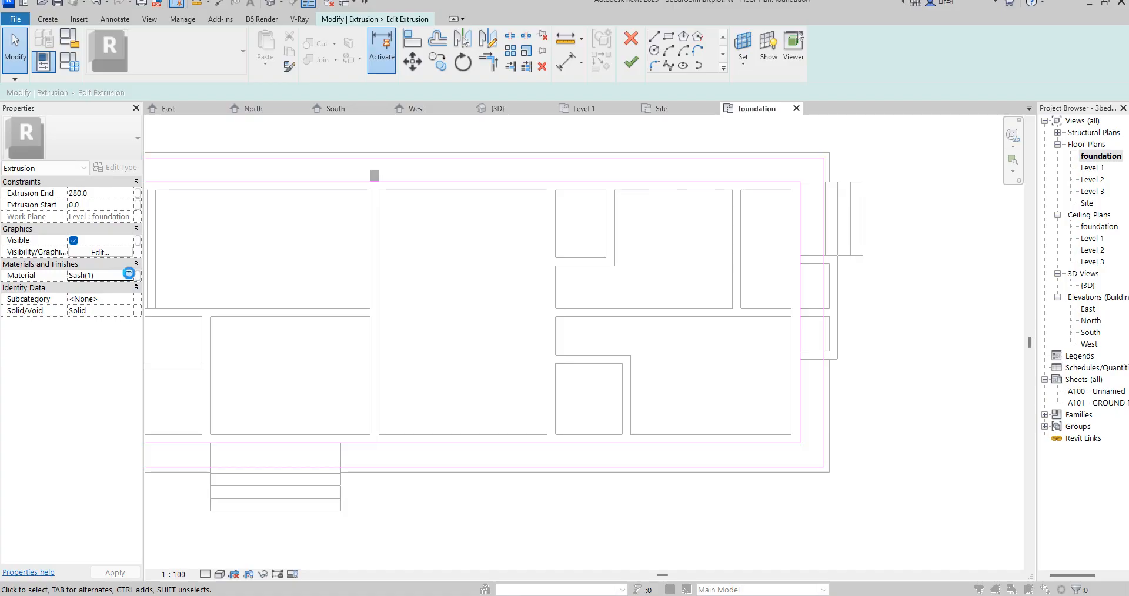
click(128, 274)
right_click(365, 312)
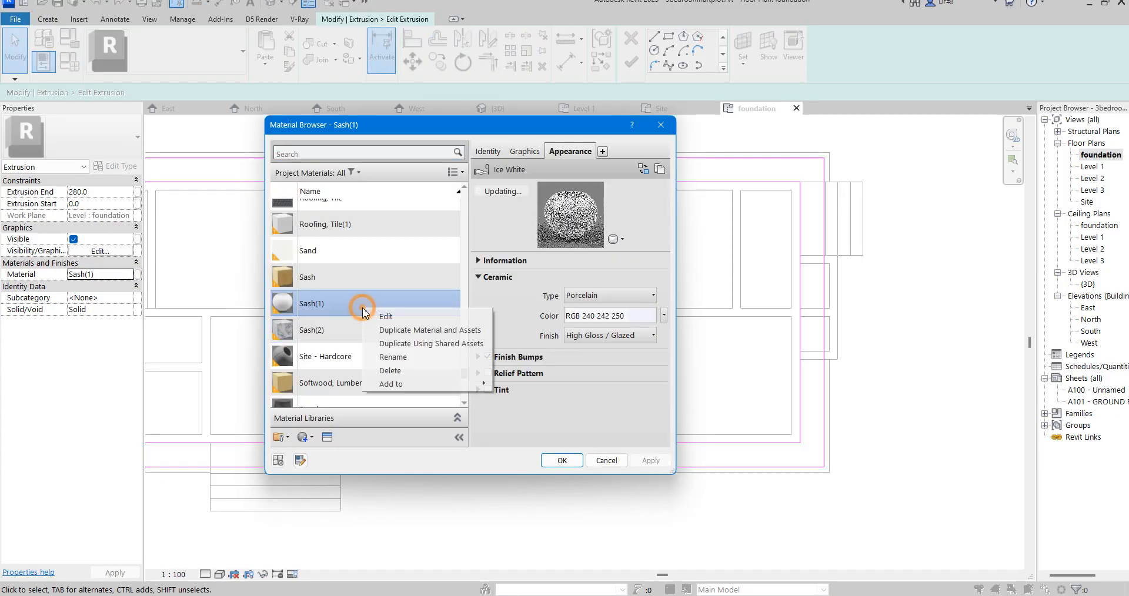
click(393, 330)
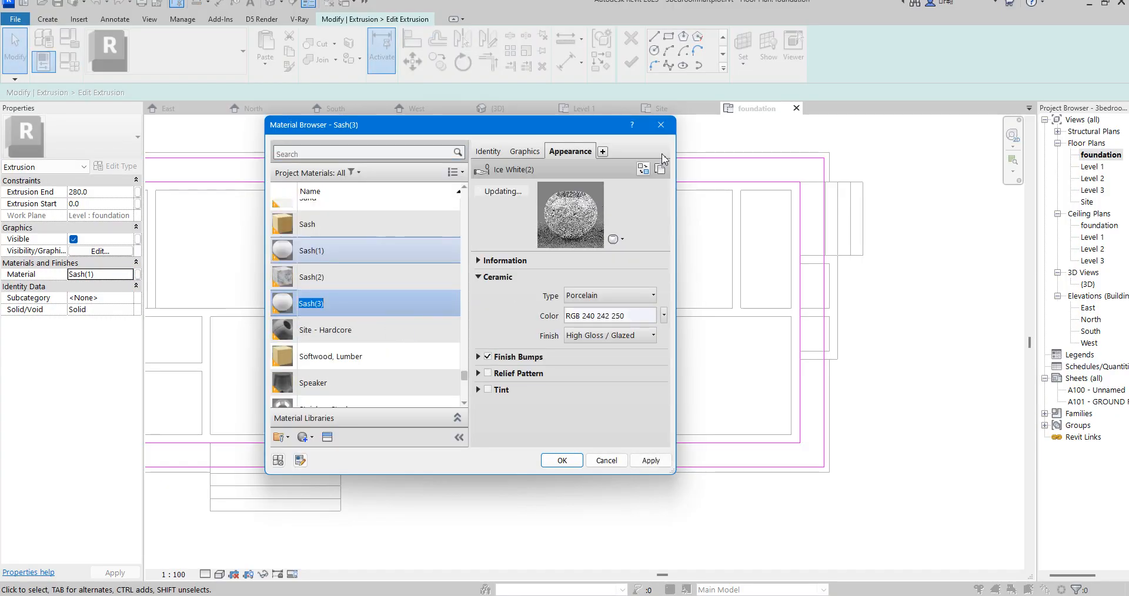
- Replace Sash(3)'s appearance with a dark grass asset from the Appearance Library's Sitework category, assign the material and finish the extrusion sketch
click(522, 152)
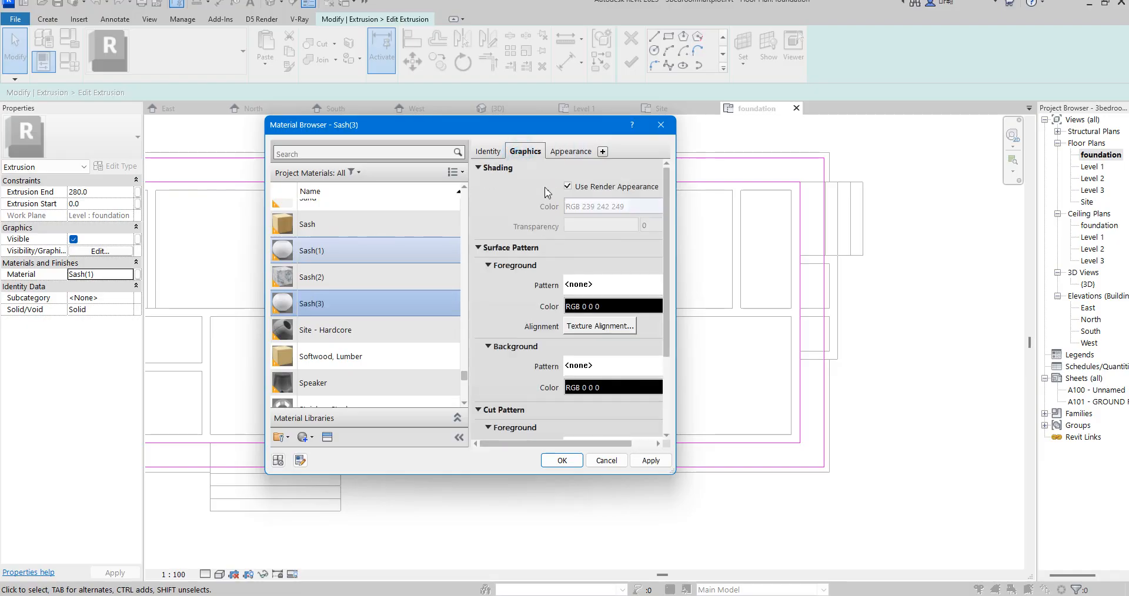
click(567, 153)
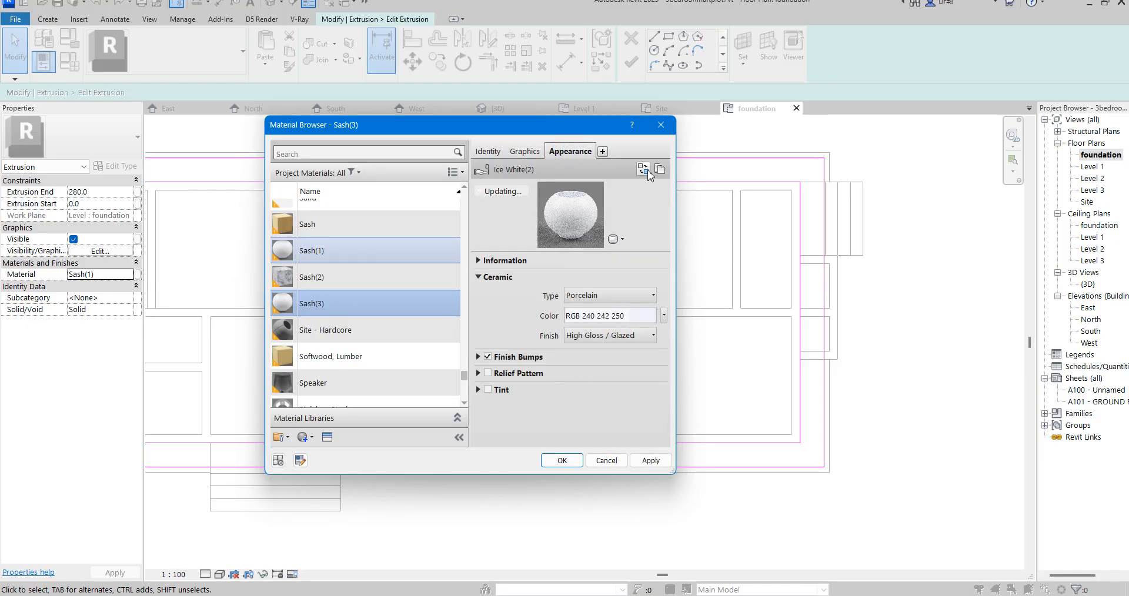
click(644, 169)
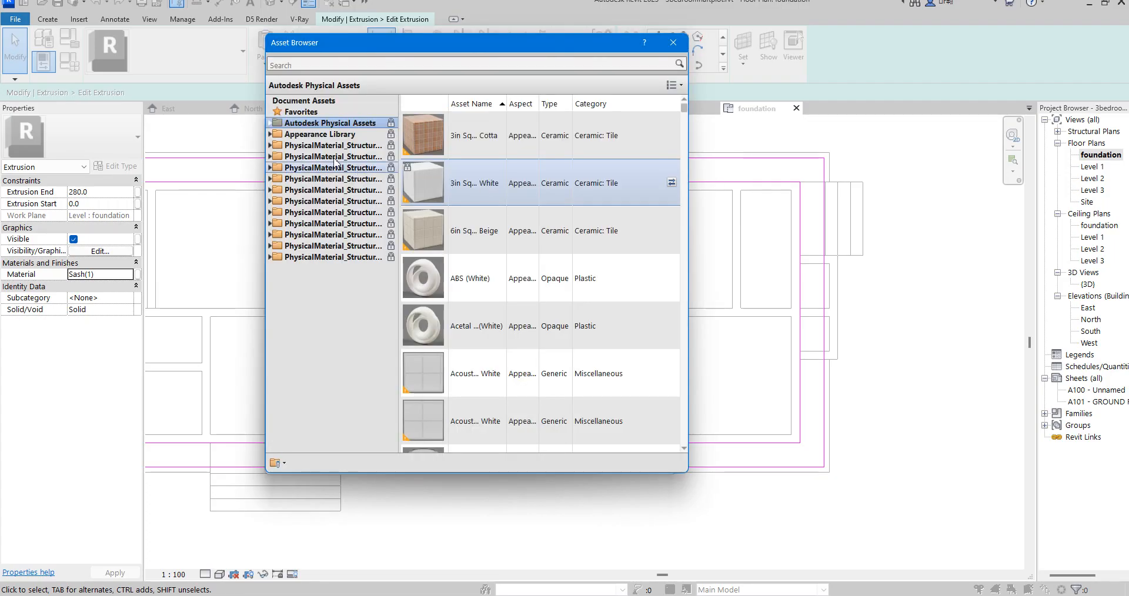
click(269, 135)
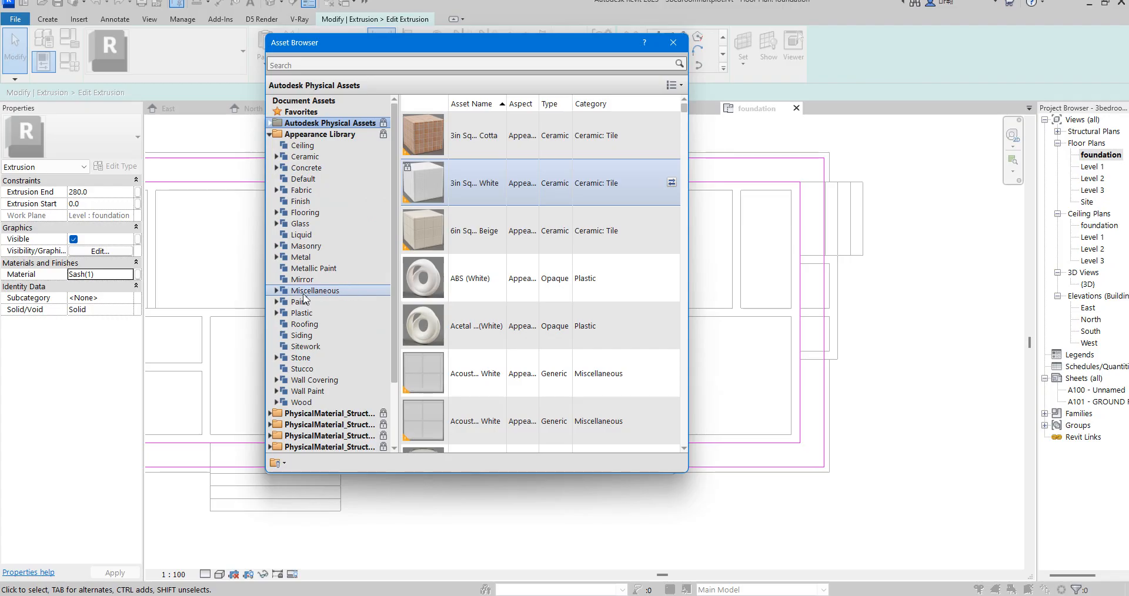
click(306, 347)
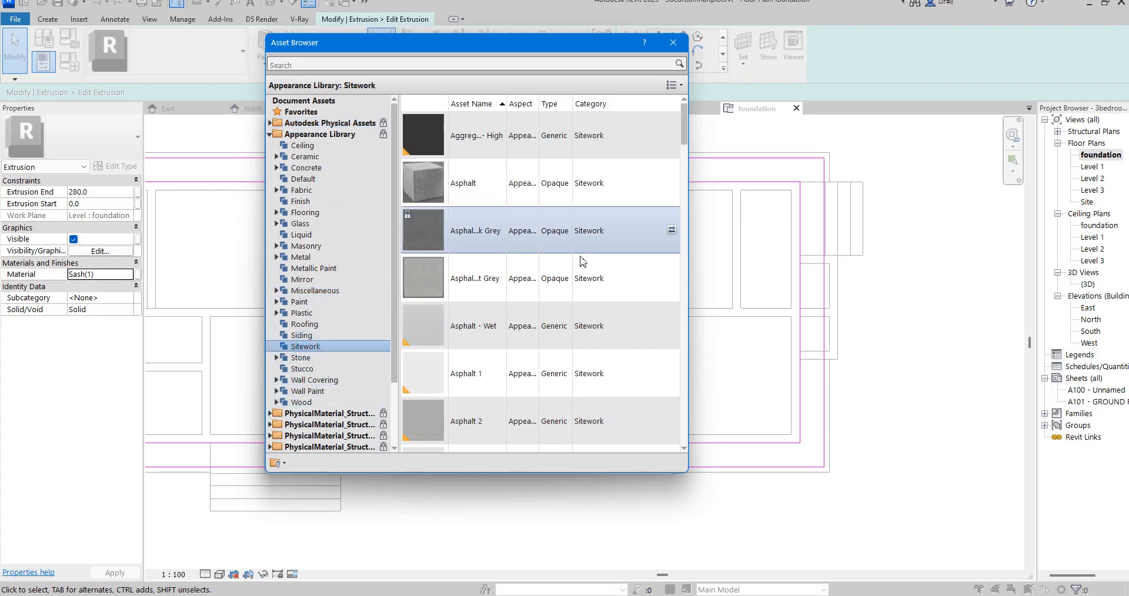
scroll(576, 255, down, 8)
scroll(503, 265, down, 5)
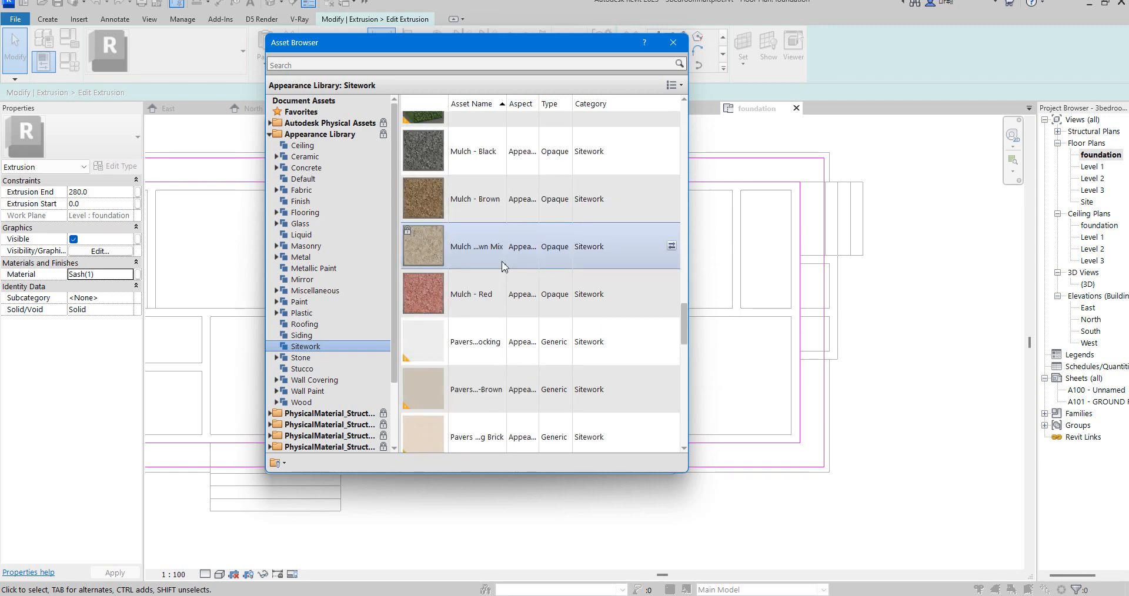
scroll(503, 265, up, 8)
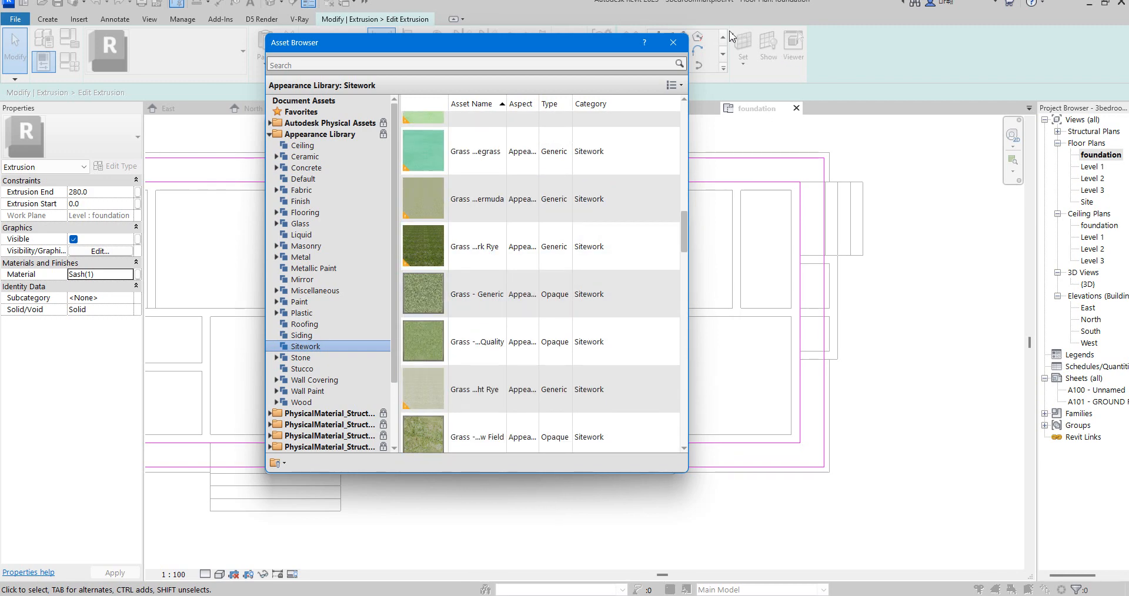
click(675, 46)
click(567, 461)
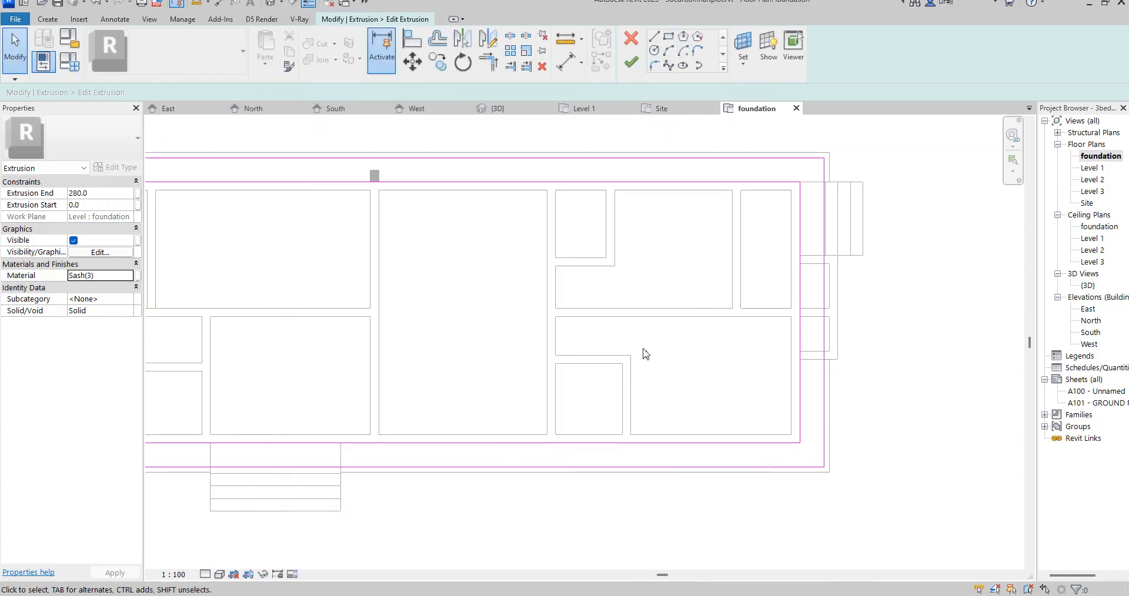
click(628, 70)
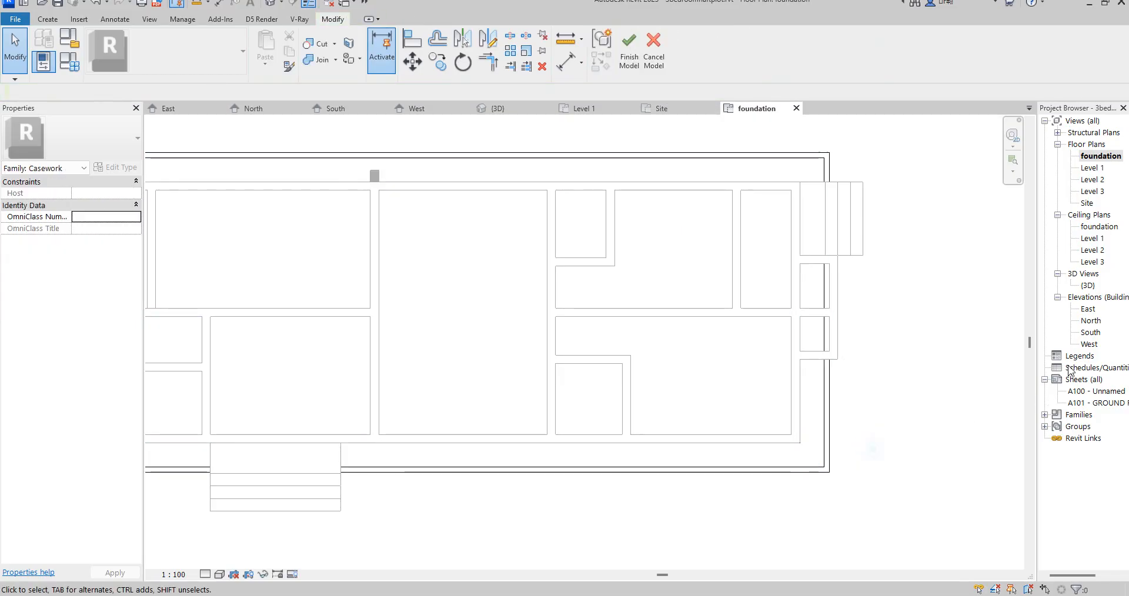
- Examine the planted strip and its white border around the house in the 3D view
double_click(1088, 285)
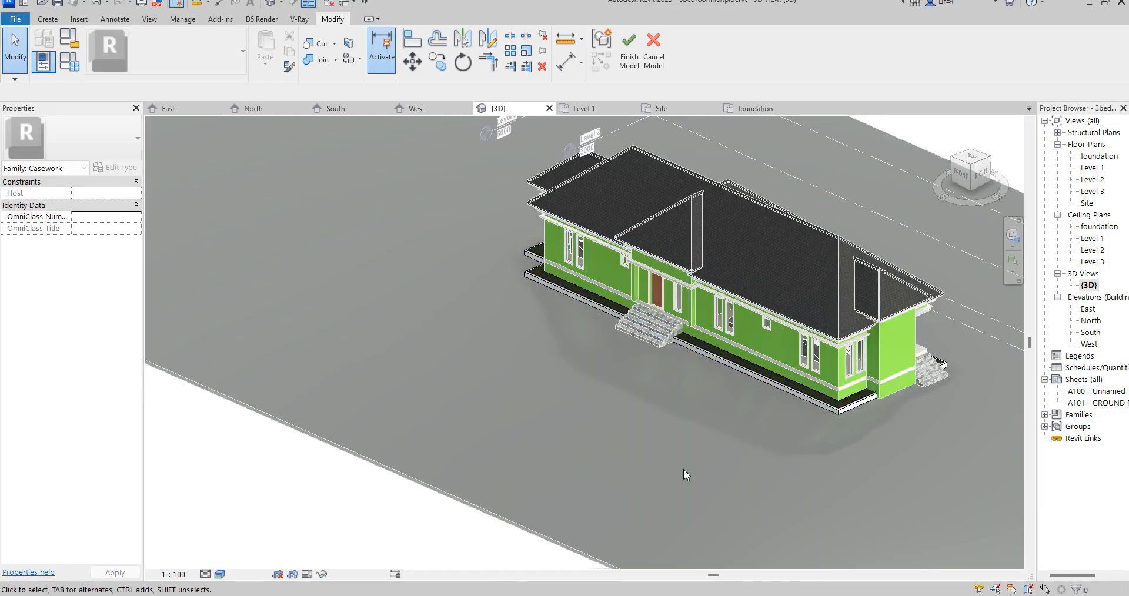
scroll(916, 401, up, 8)
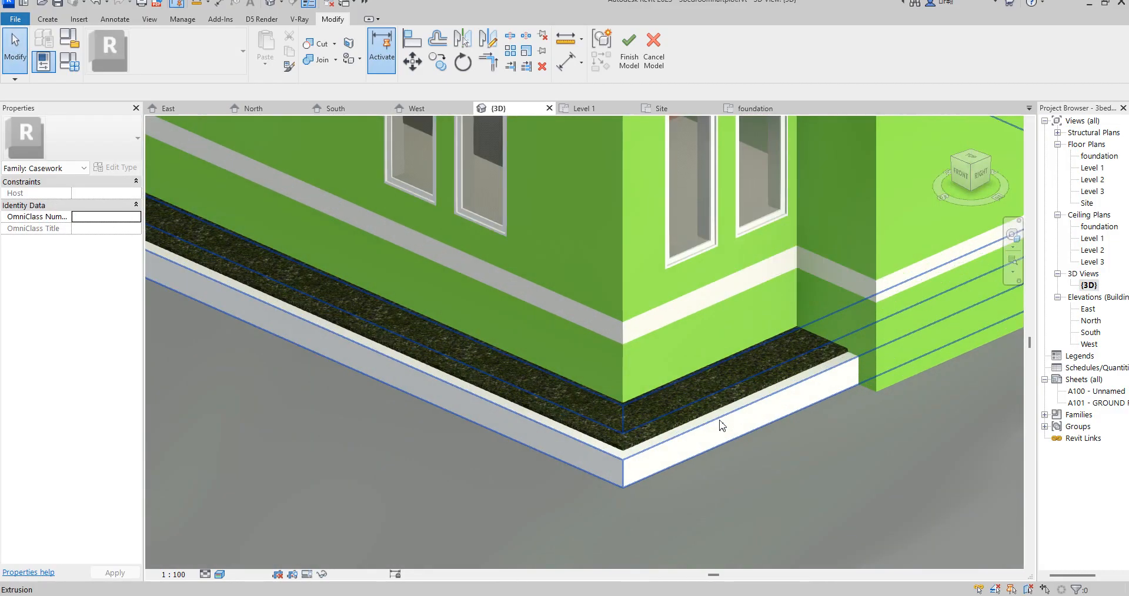
scroll(836, 404, down, 5)
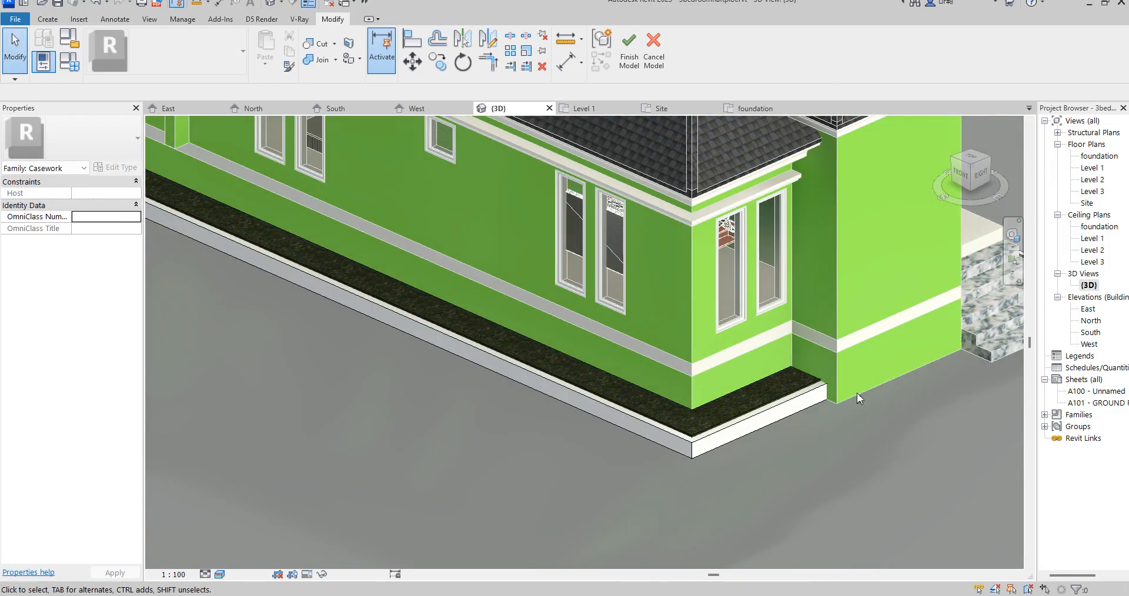
click(775, 424)
scroll(739, 493, down, 3)
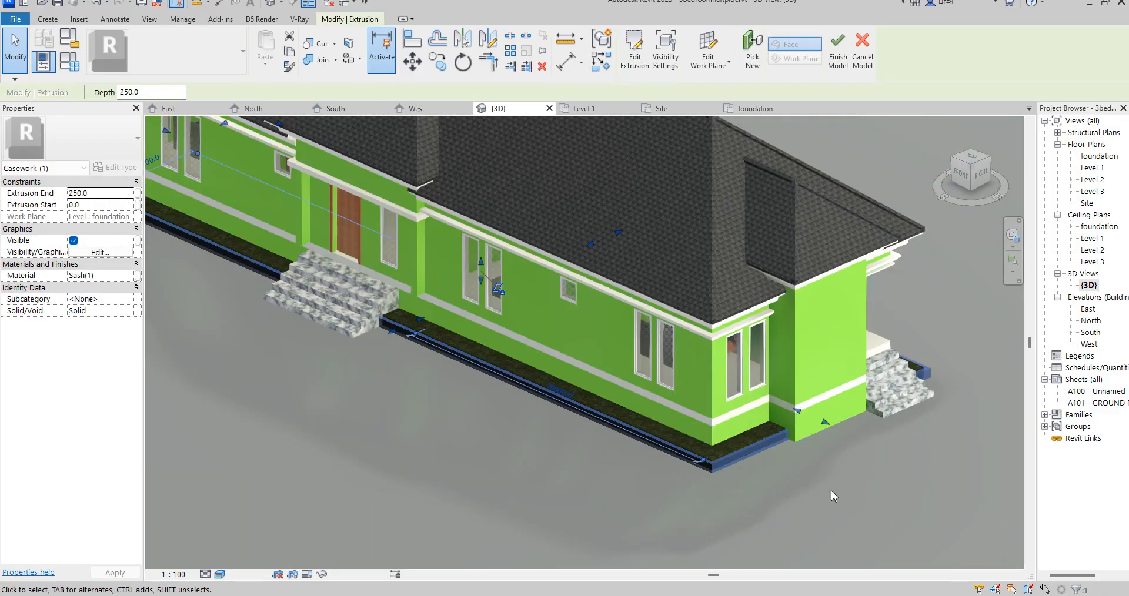
click(844, 490)
scroll(844, 491, up, 2)
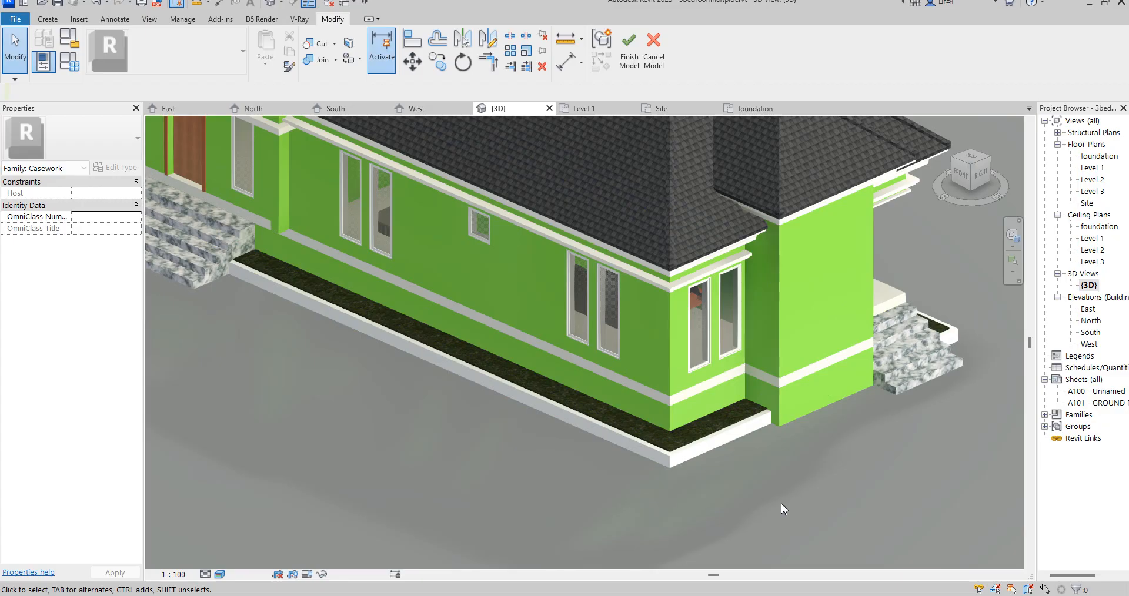
scroll(781, 503, down, 2)
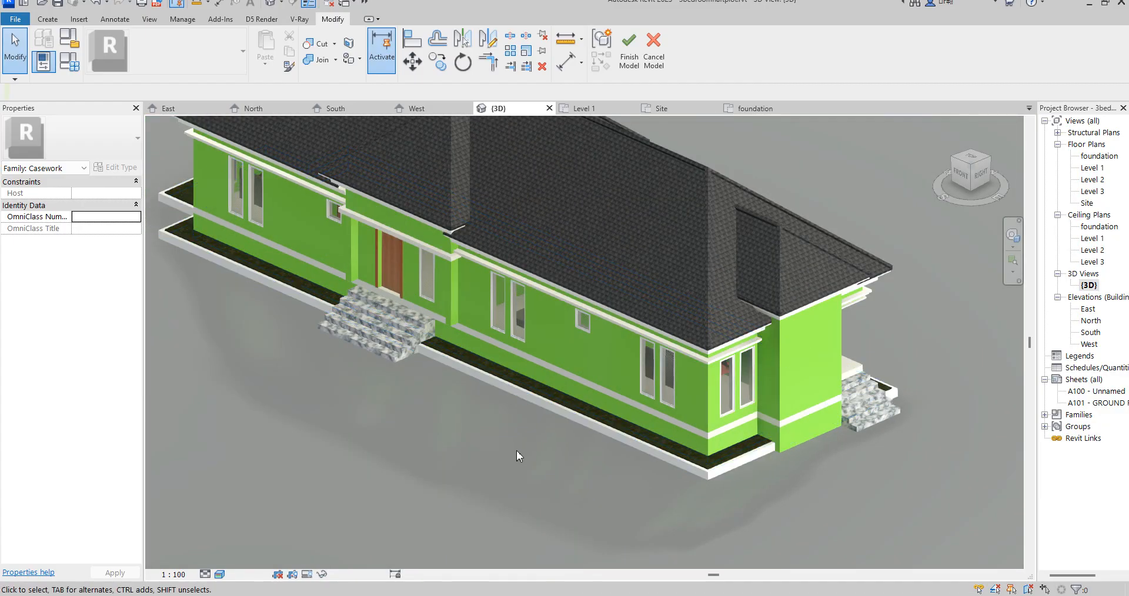
scroll(537, 461, down, 2)
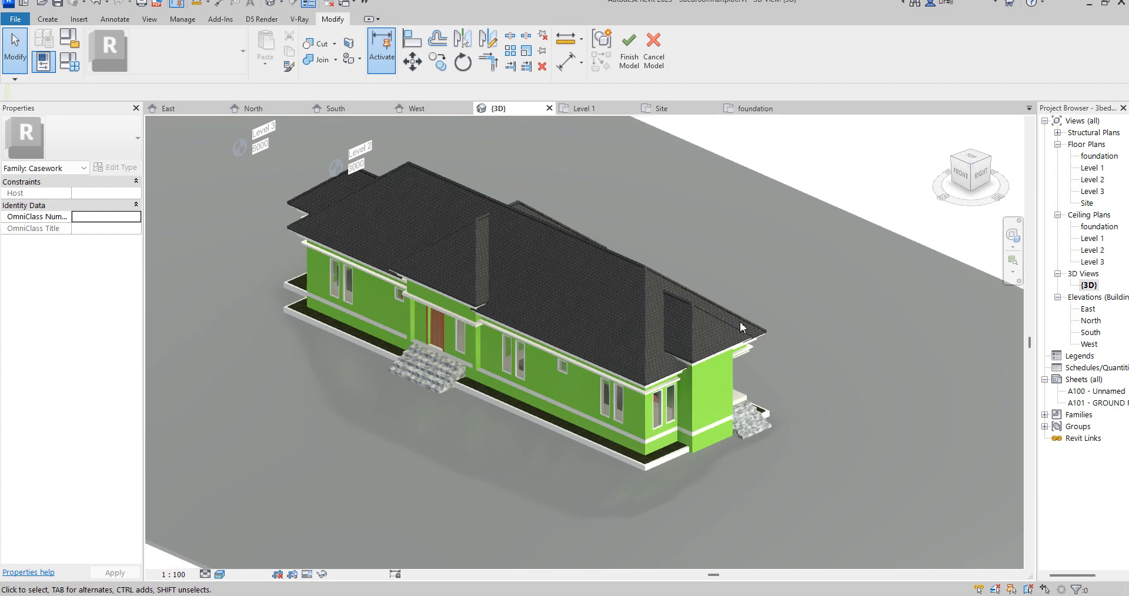
- Finish the in-place model and inspect the house's front corner, from the perimeter border up to the eaves
click(626, 50)
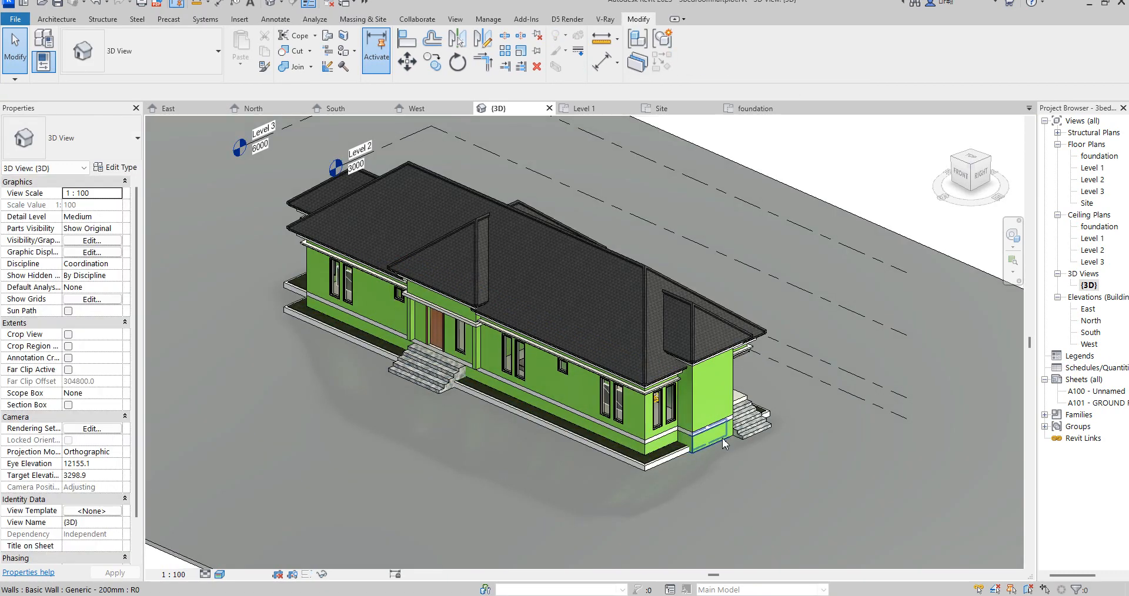
scroll(665, 405, up, 5)
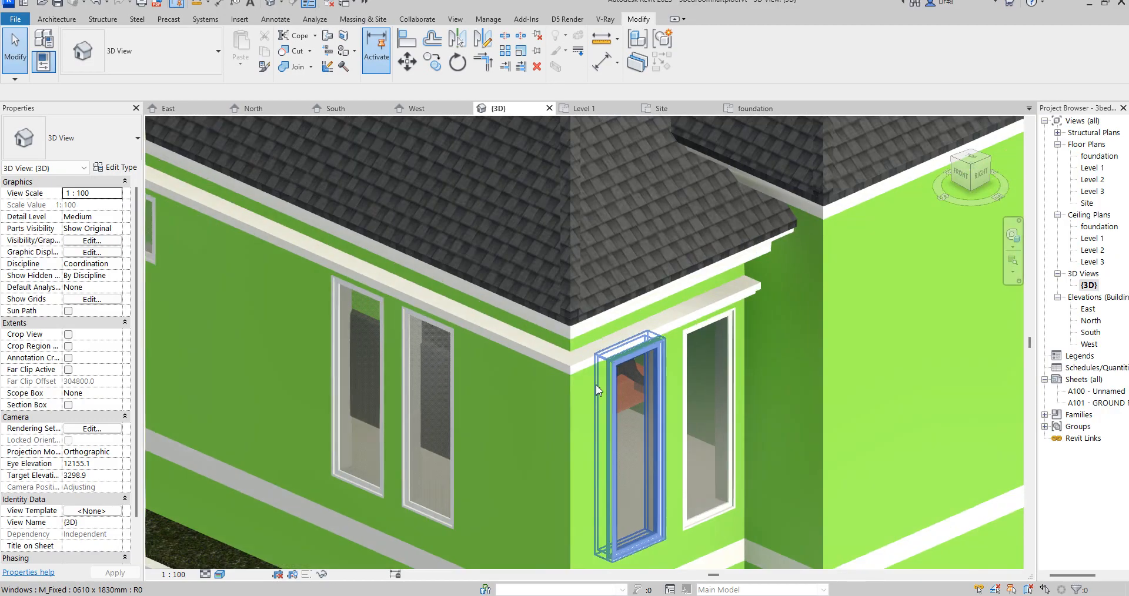
scroll(595, 384, down, 8)
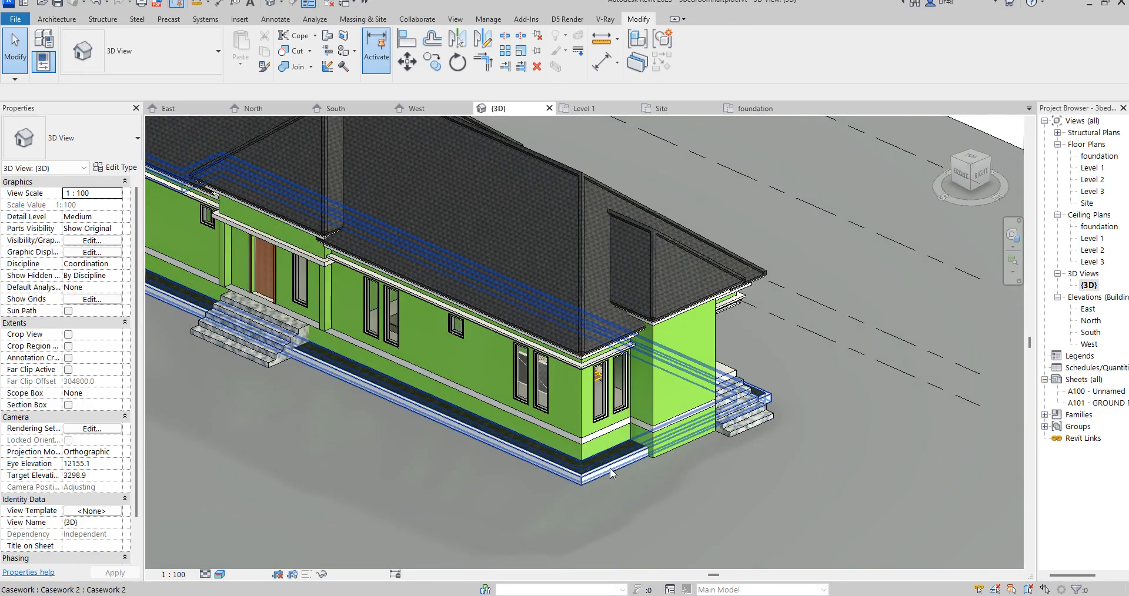
scroll(591, 369, up, 5)
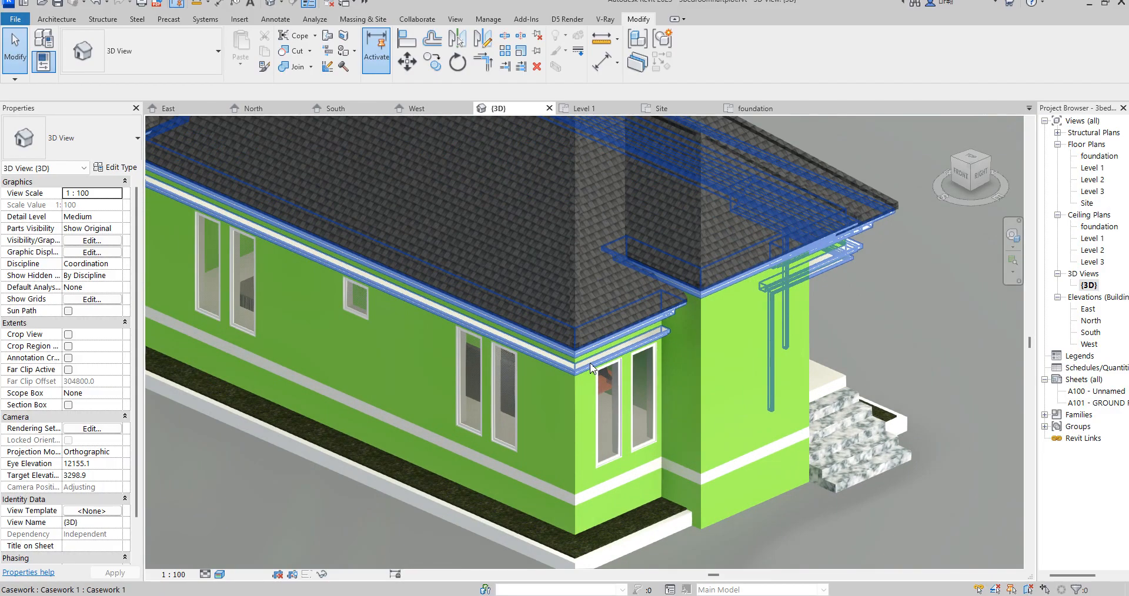
scroll(590, 365, down, 6)
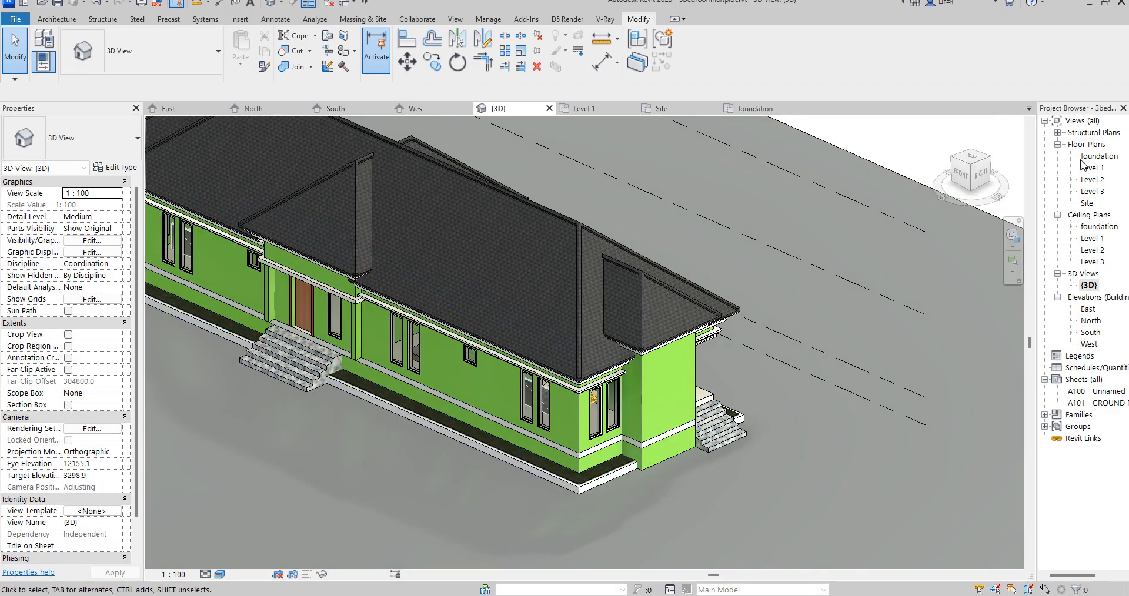
- Start an architectural wall on the Level 1 floor plan using the Generic - 200mm 3 type
double_click(1092, 168)
scroll(467, 405, down, 5)
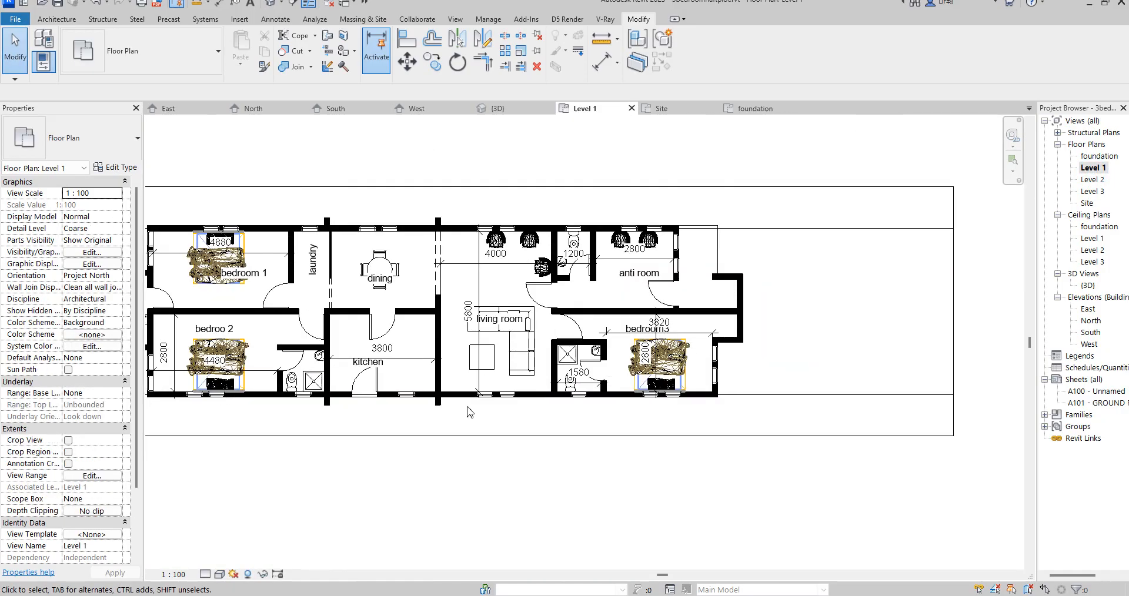
click(62, 21)
click(45, 61)
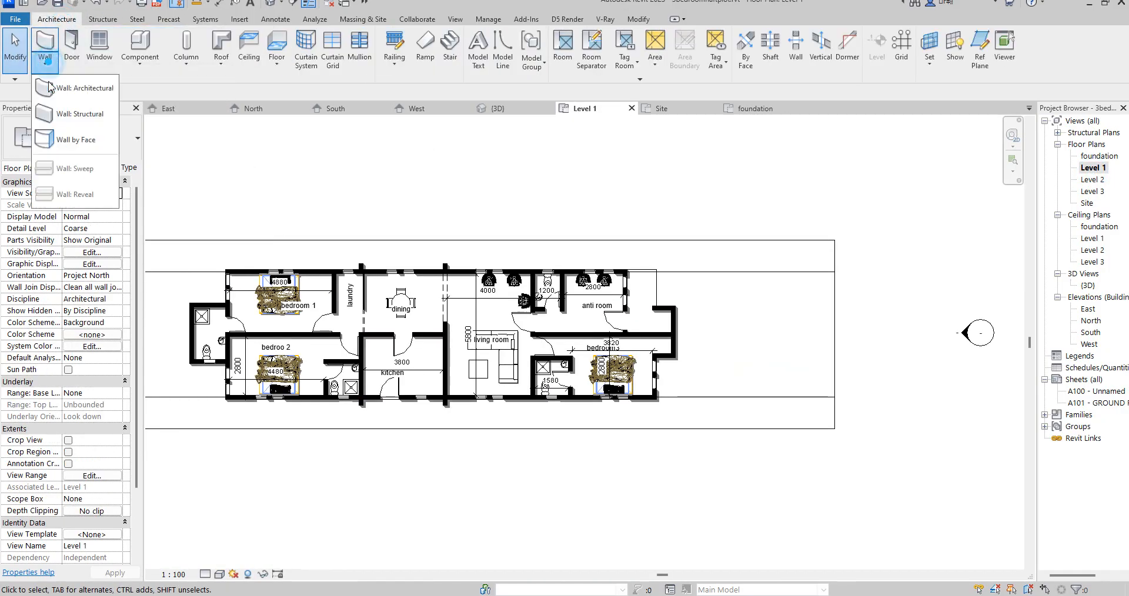
click(86, 87)
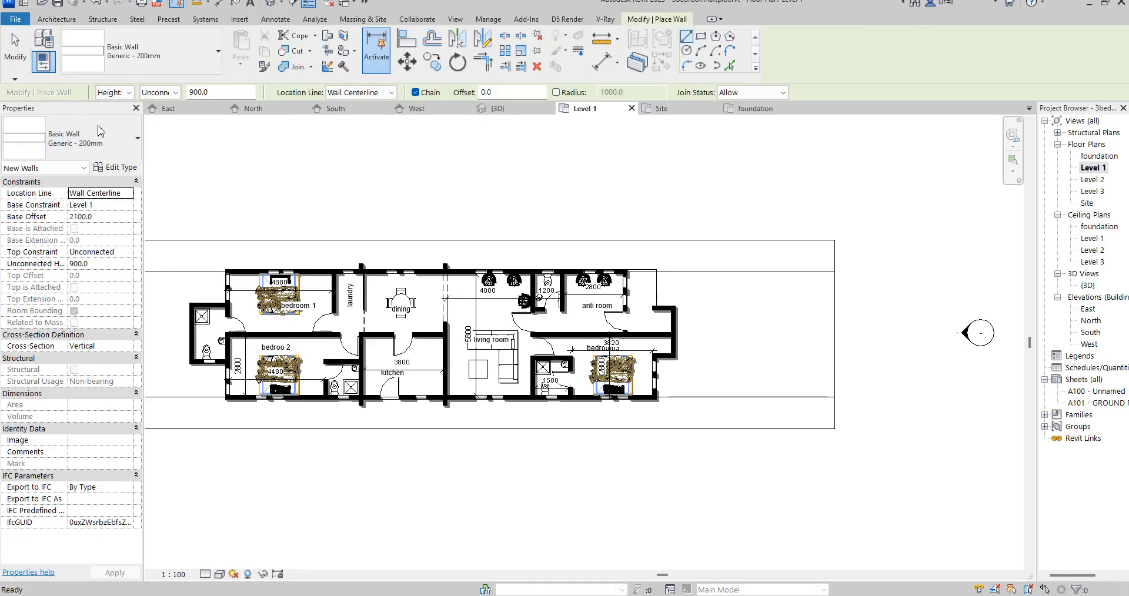
click(98, 143)
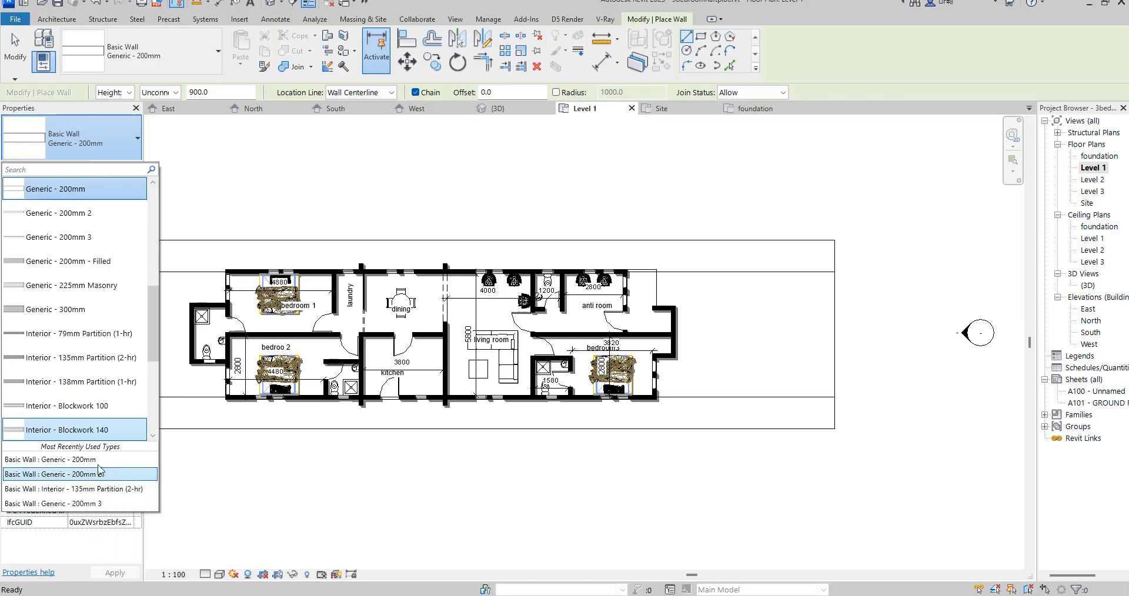
click(106, 492)
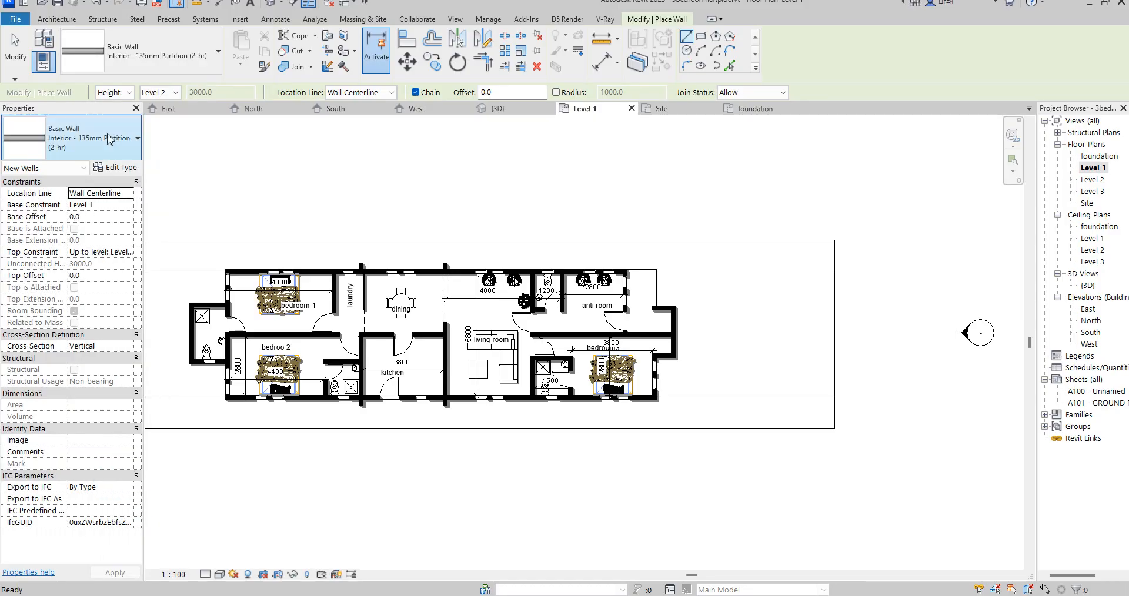
click(127, 142)
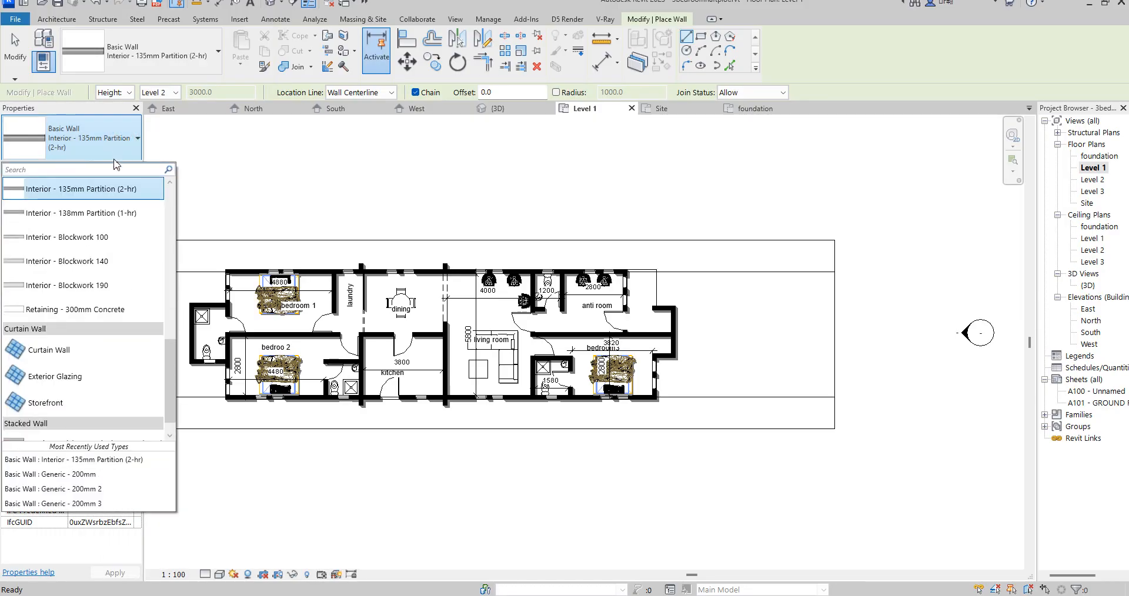
click(96, 482)
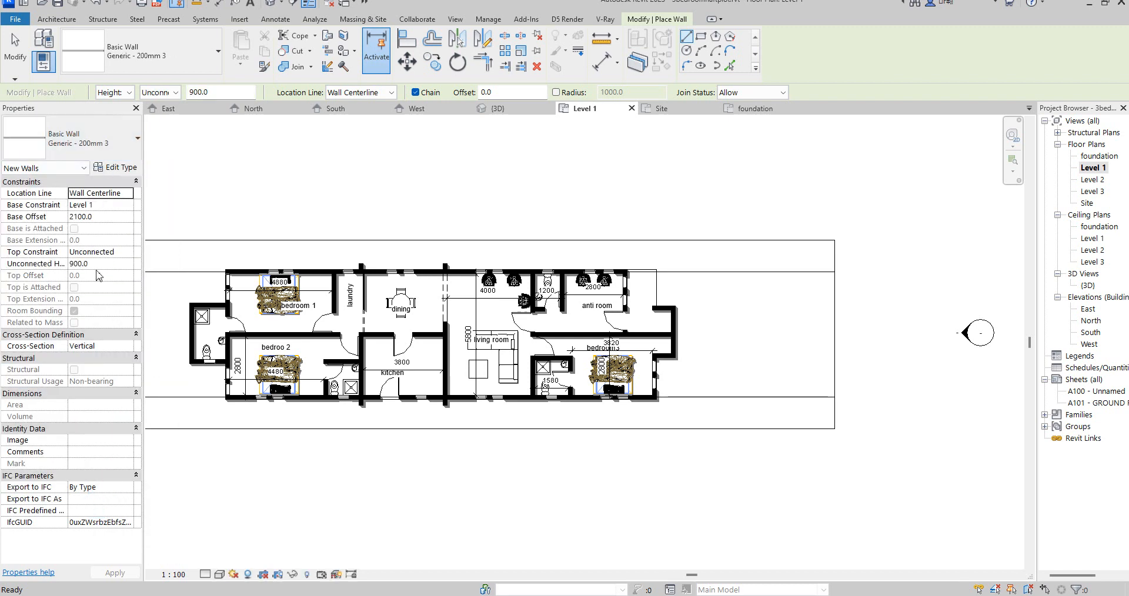
- Duplicate the wall type as Generic - 200mm 4 and set its structure layer's thickness to 10 mm
click(122, 169)
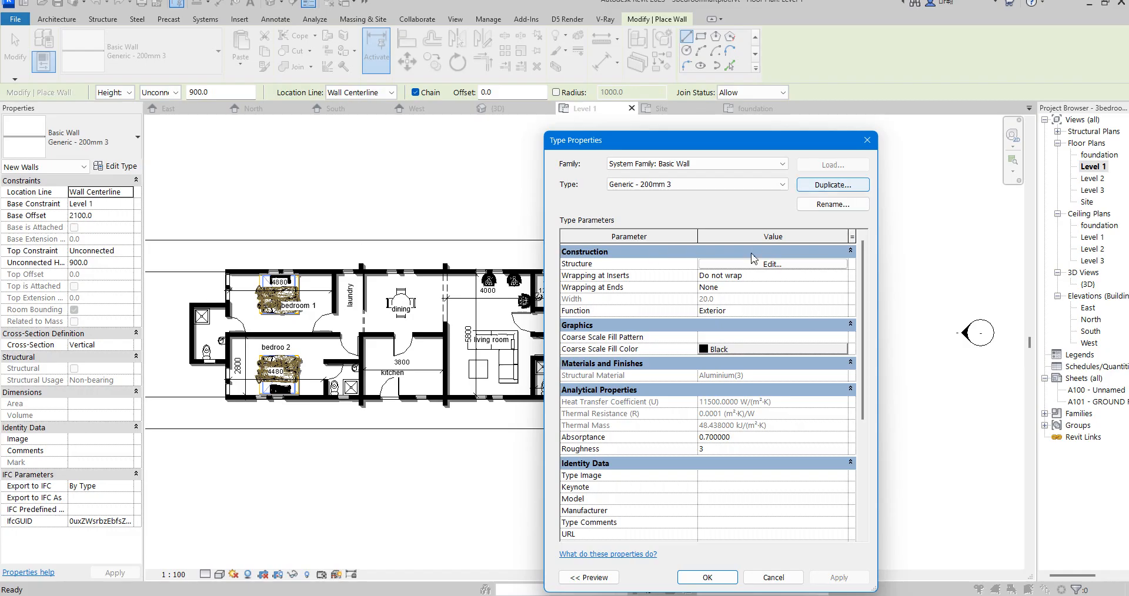
click(832, 185)
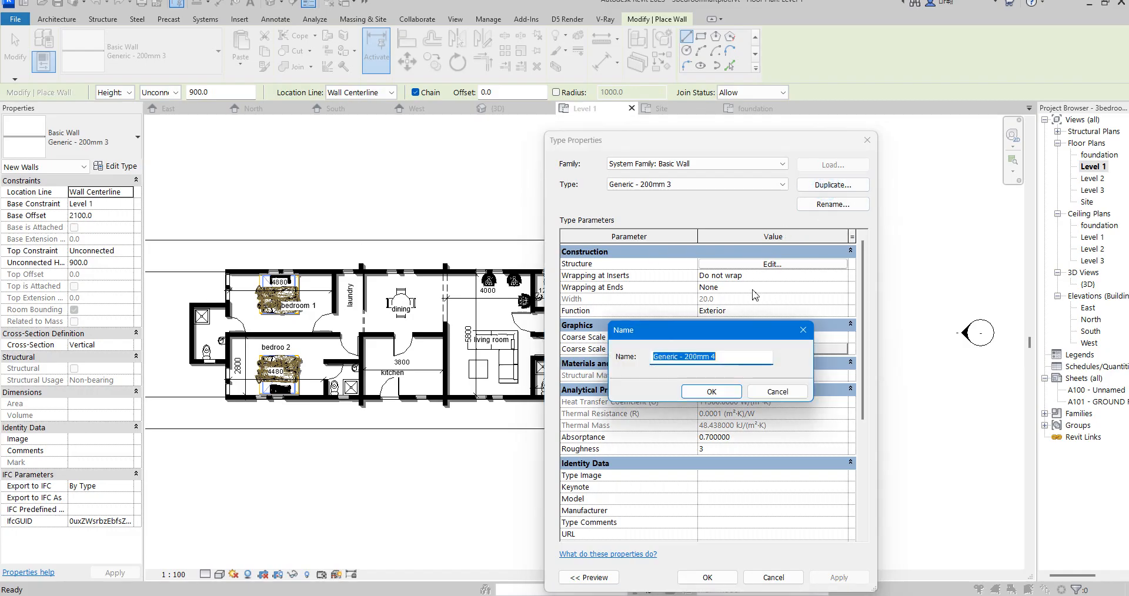
click(712, 392)
click(789, 265)
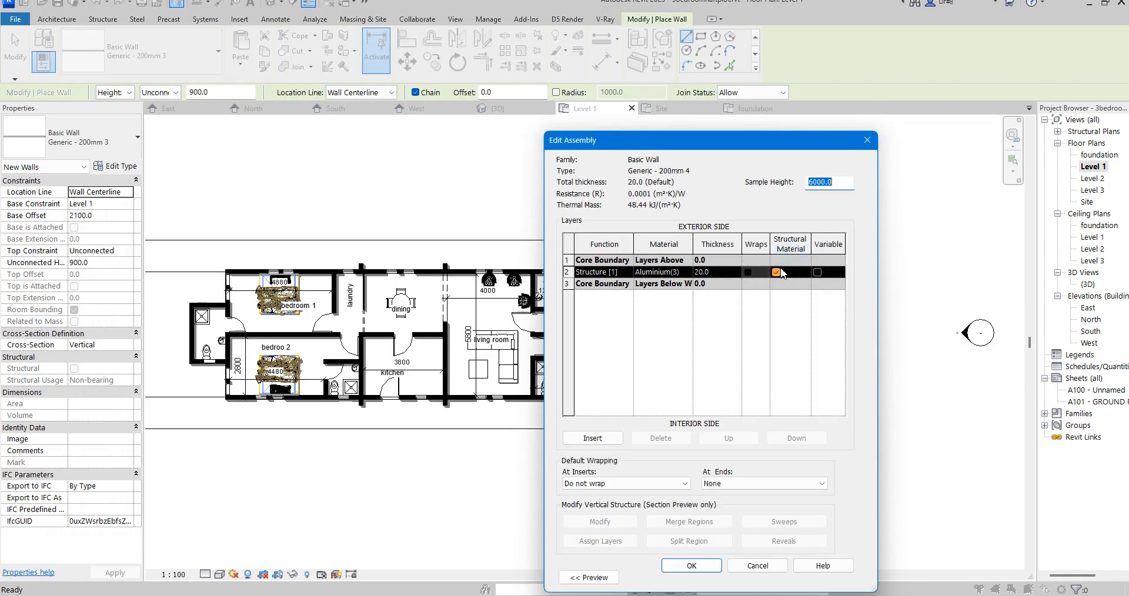
click(720, 273)
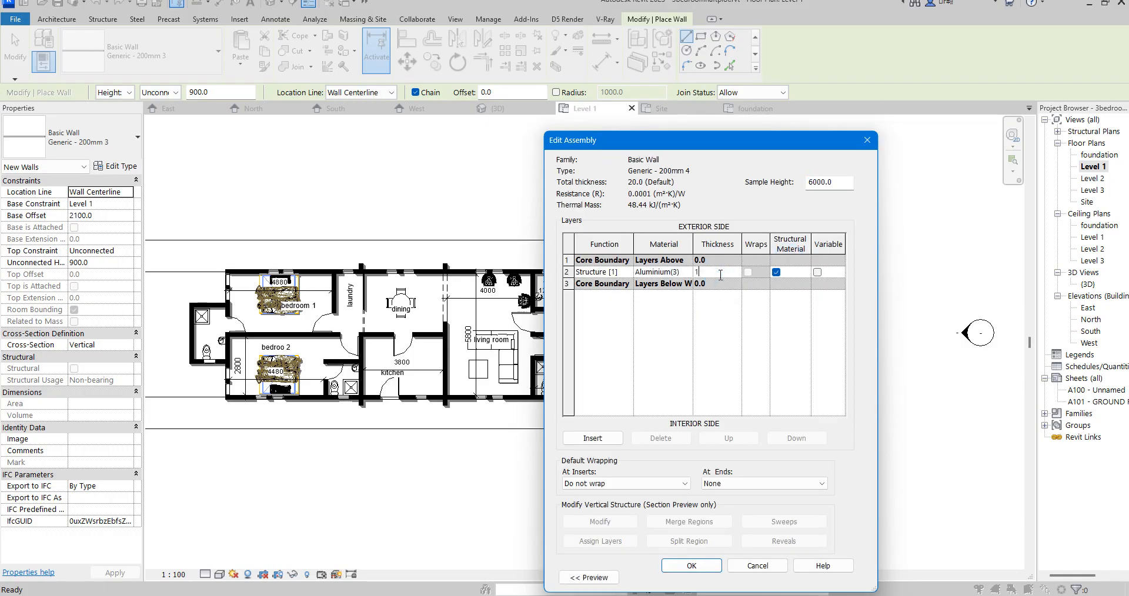
text(10)
- Duplicate the structure layer's Aluminium(3) material with its assets and have the copy's shading use the render appearance
click(676, 273)
click(687, 272)
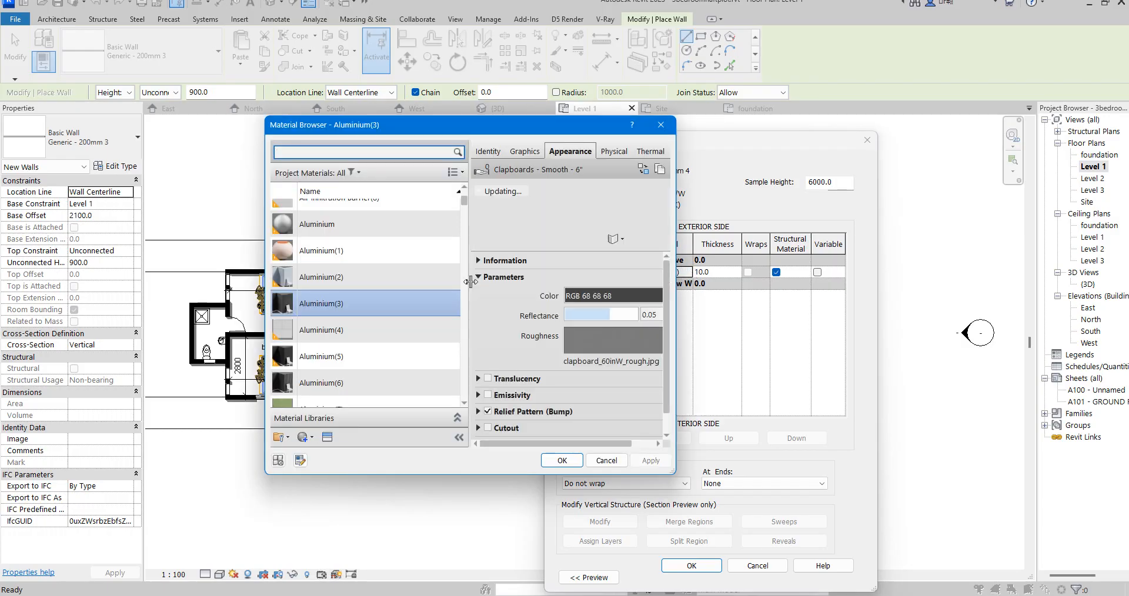
right_click(333, 306)
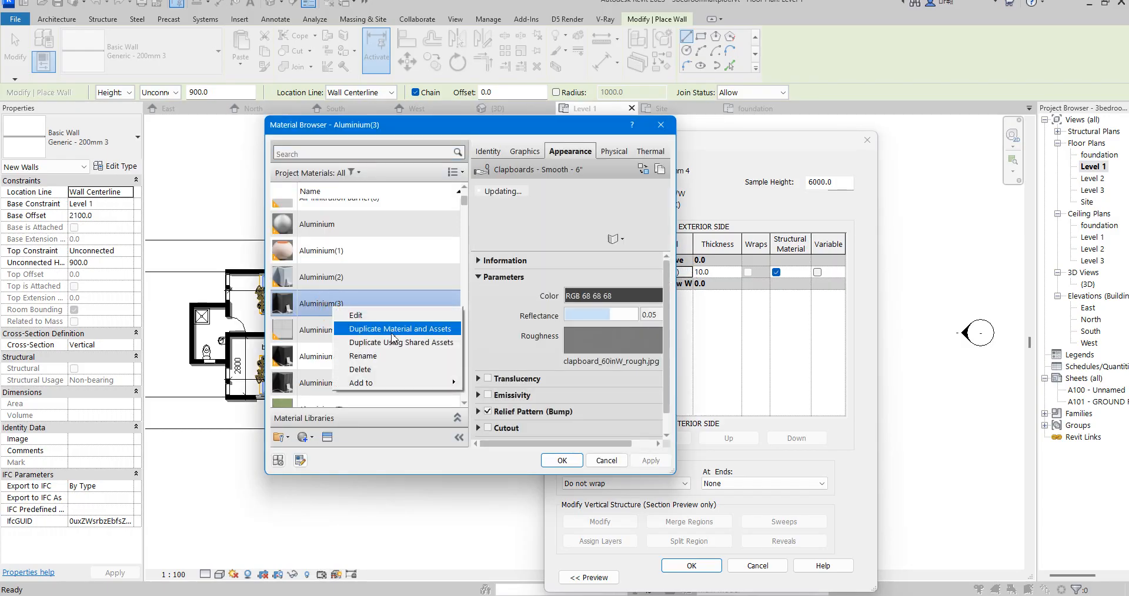
click(391, 335)
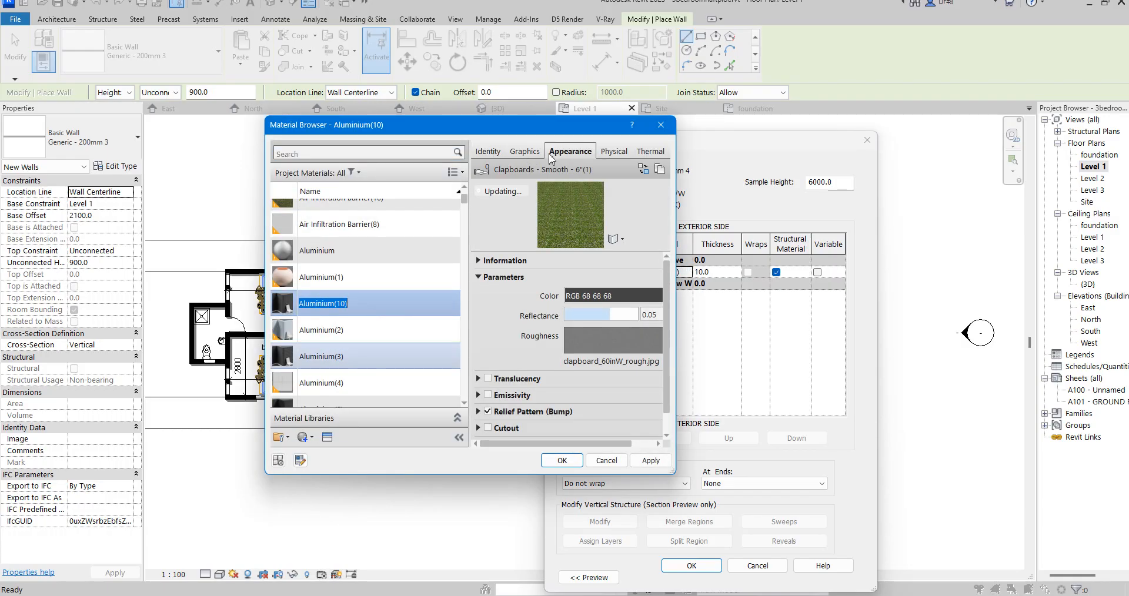
click(529, 154)
click(568, 187)
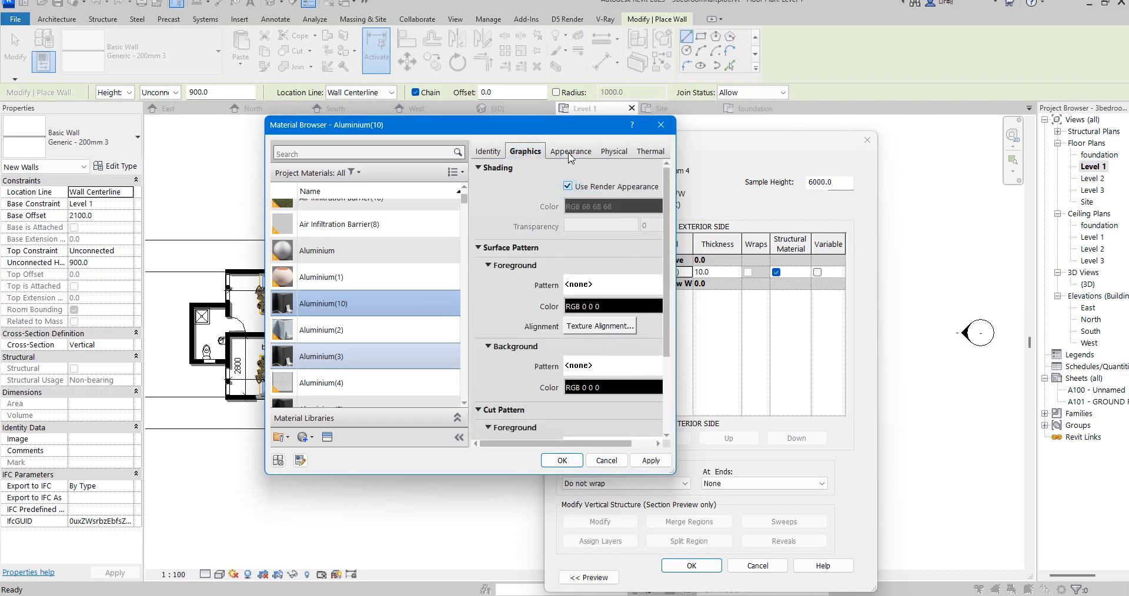
- Browse the Appearance Library for the copied material's replacement appearance, checking Metal, Siding, Plastic, Paint, Miscellaneous, Metallic Paint, Flooring, Finish and Concrete
click(570, 151)
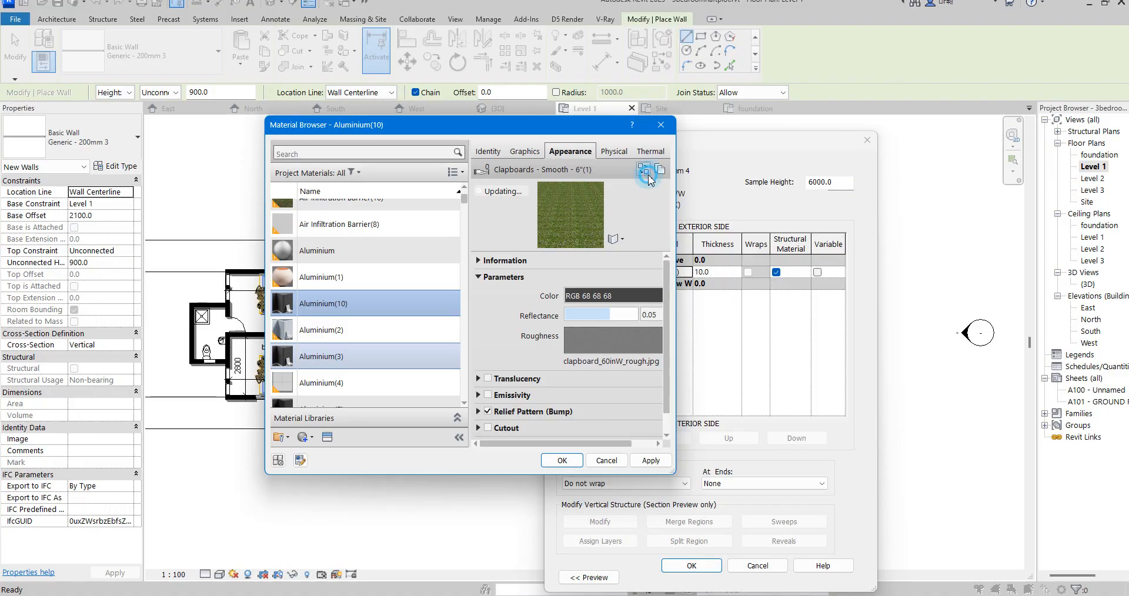
click(644, 170)
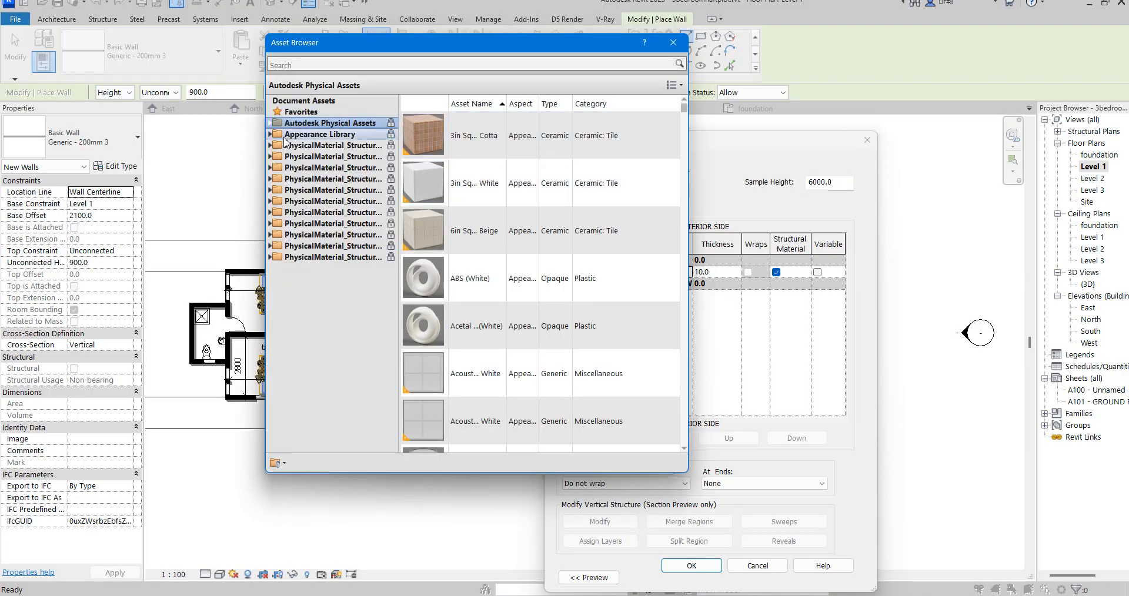
click(271, 135)
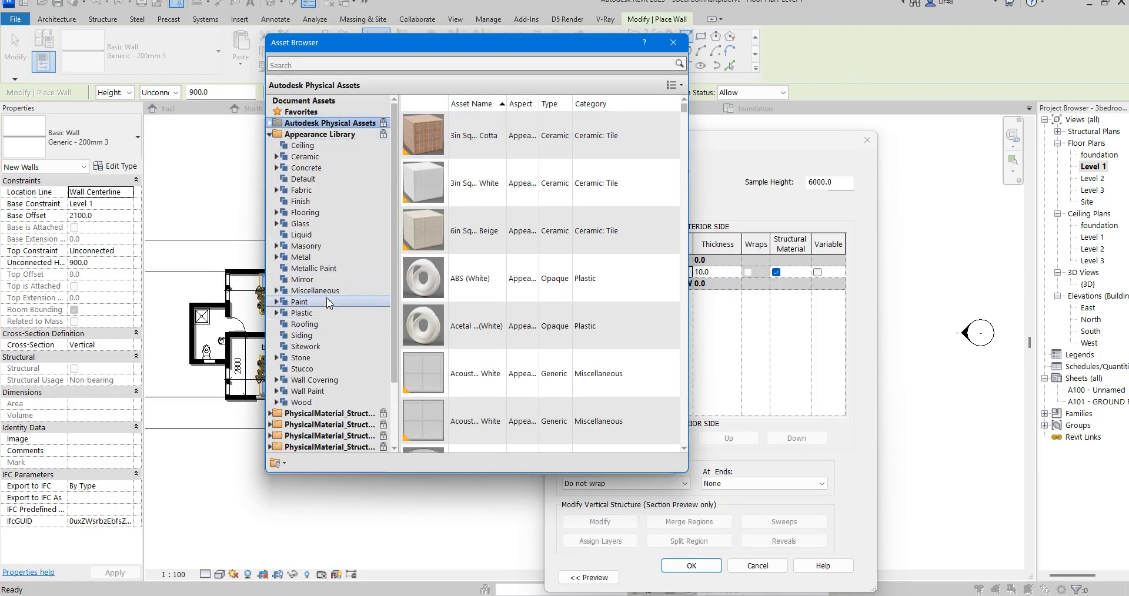
click(318, 268)
click(303, 257)
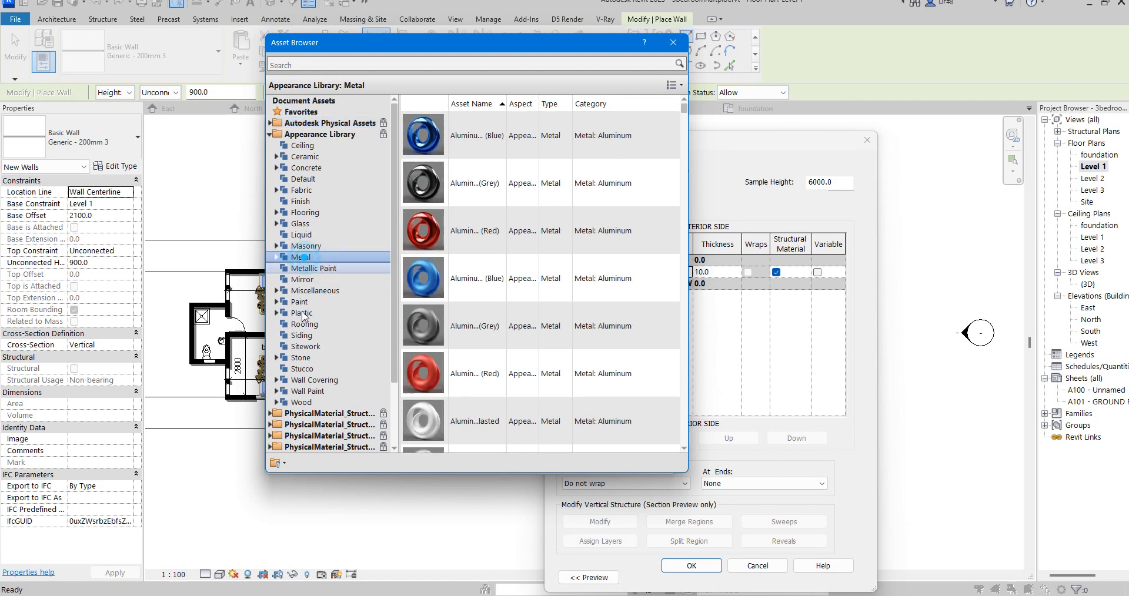
click(302, 336)
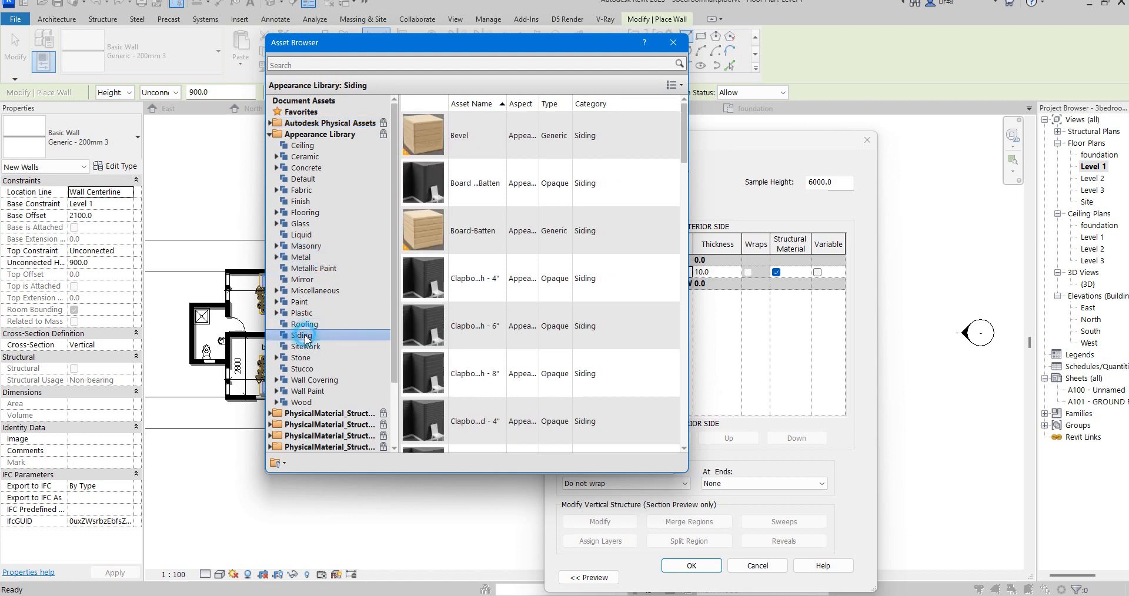
click(304, 314)
click(301, 302)
click(308, 290)
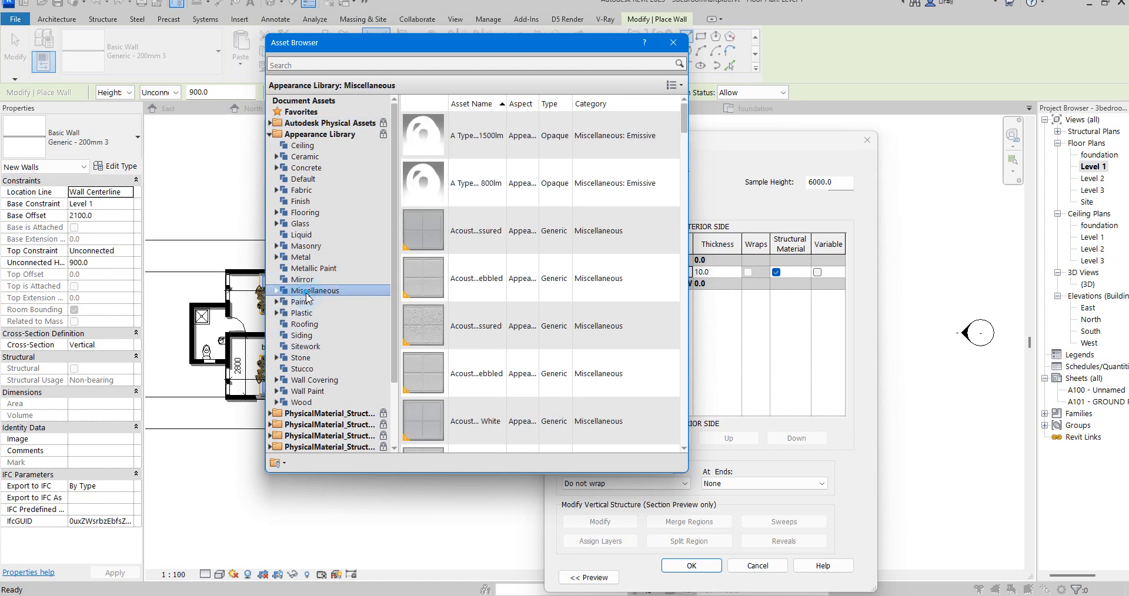
click(312, 268)
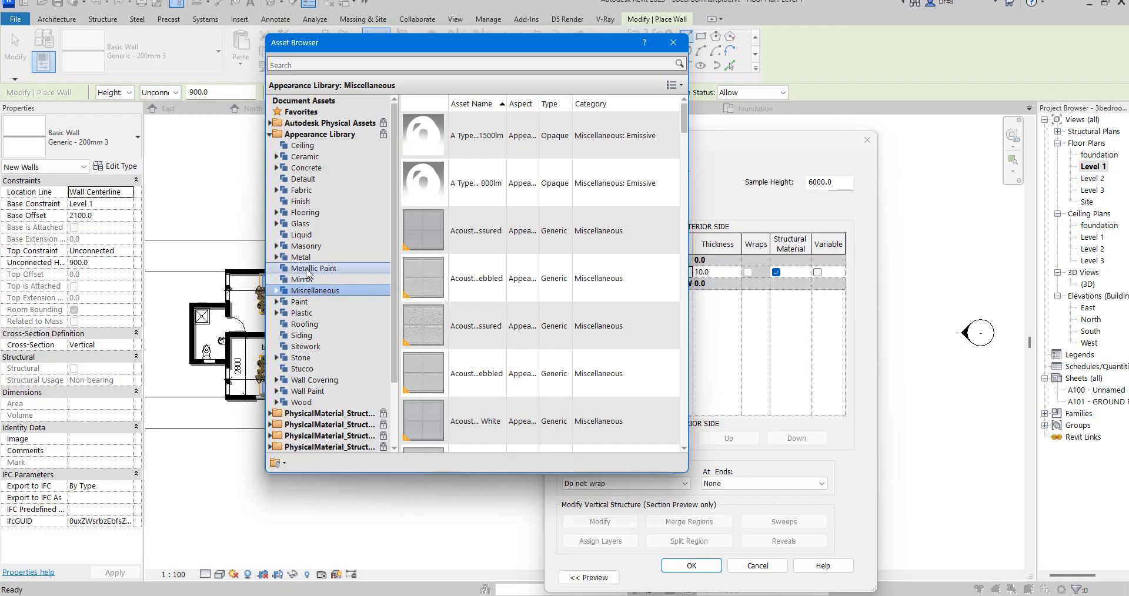
click(306, 212)
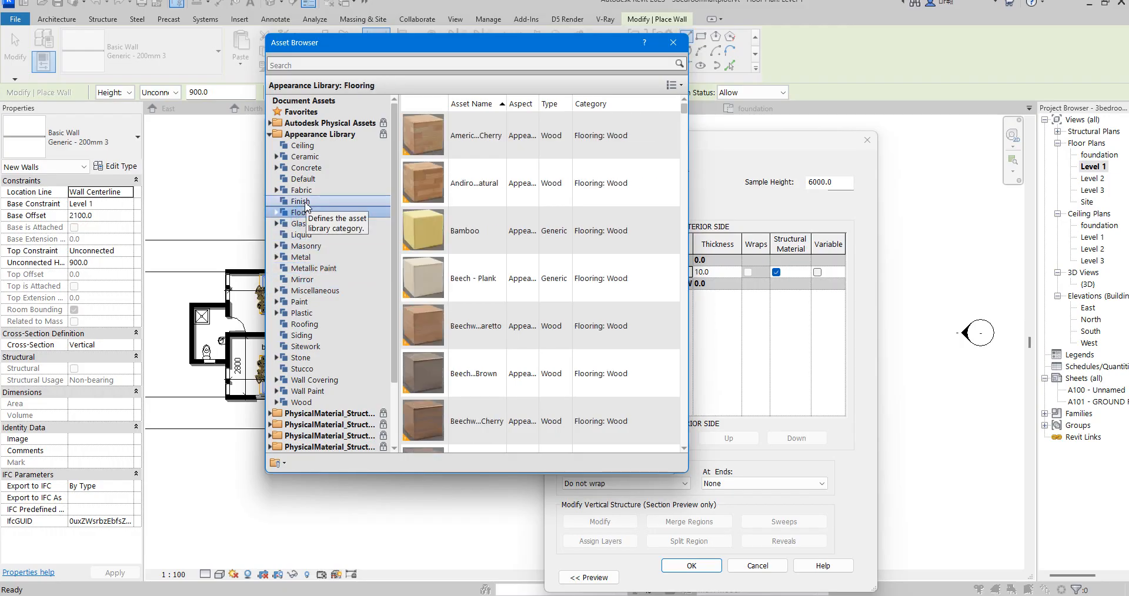
click(301, 201)
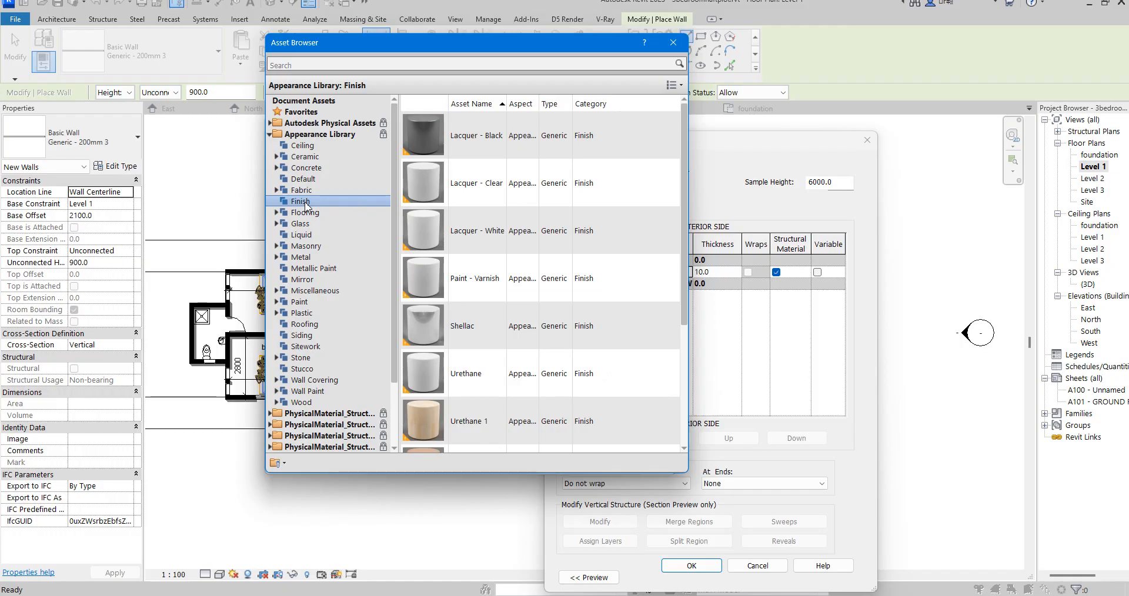
click(305, 168)
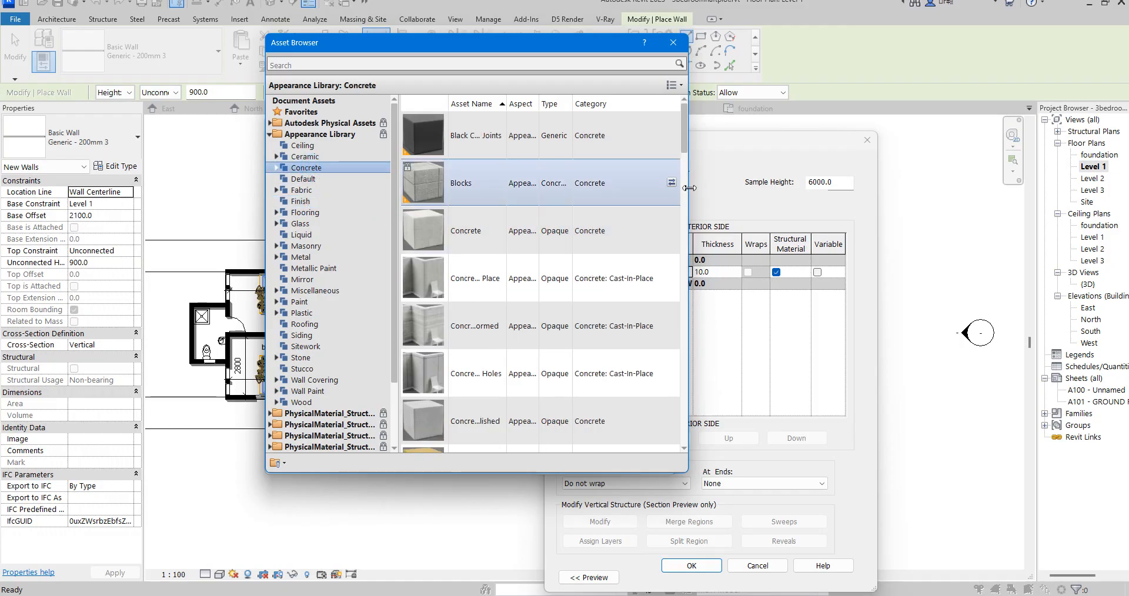
- Examine the Ceramic, Miscellaneous and Masonry subcategories for a suitable wall appearance, including Porcelain, Tile, Base Materials, Emissive, Brick and Stone
drag(689, 187, 1049, 188)
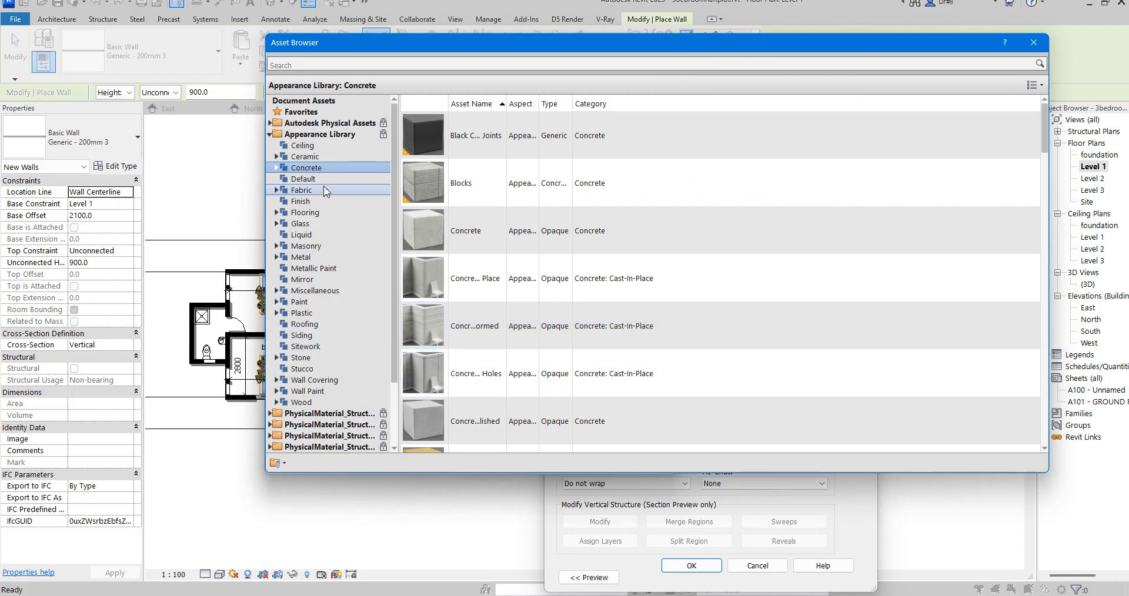
click(276, 157)
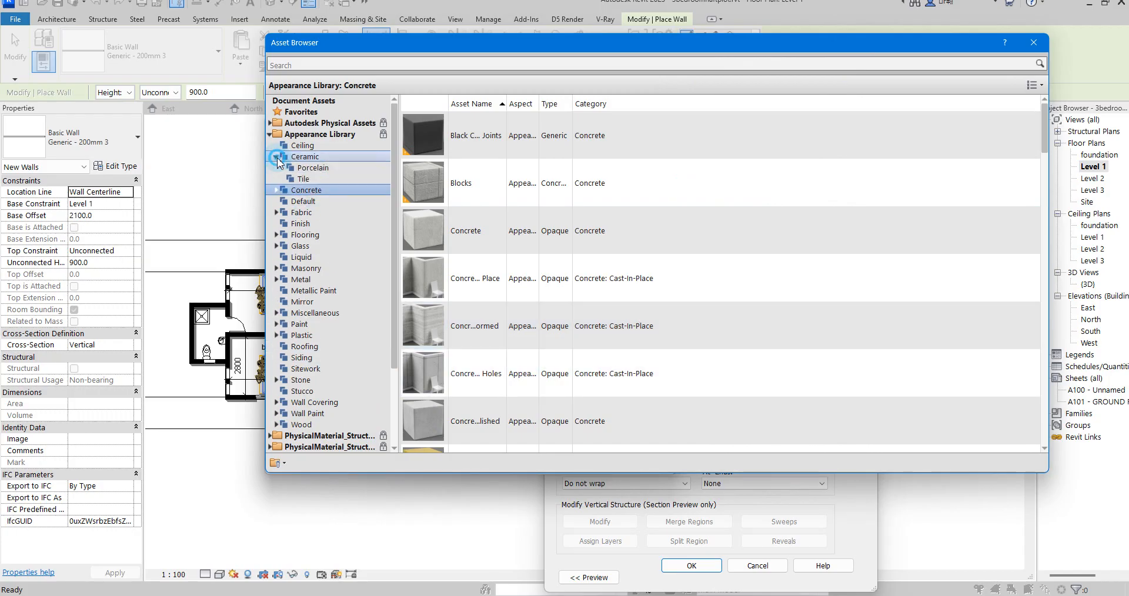
click(320, 168)
click(304, 178)
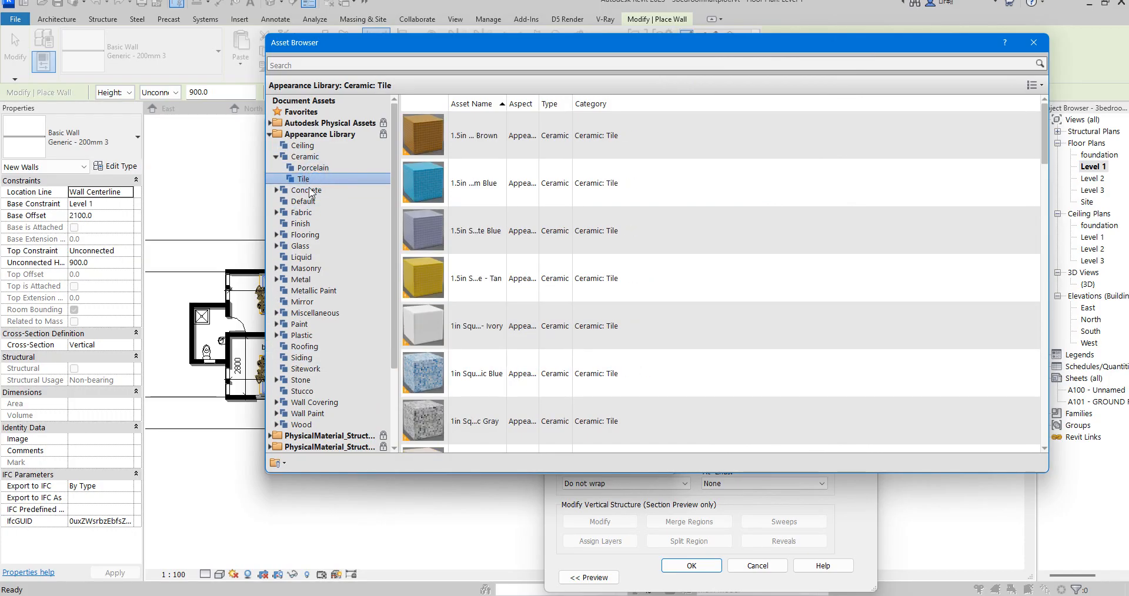
scroll(532, 425, down, 8)
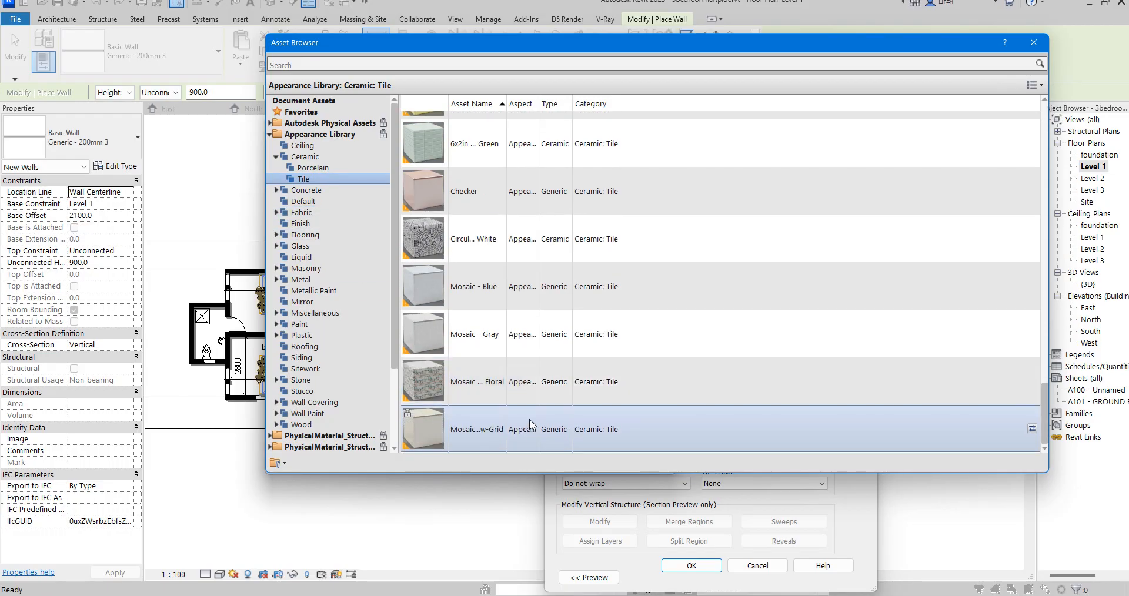
scroll(517, 253, up, 3)
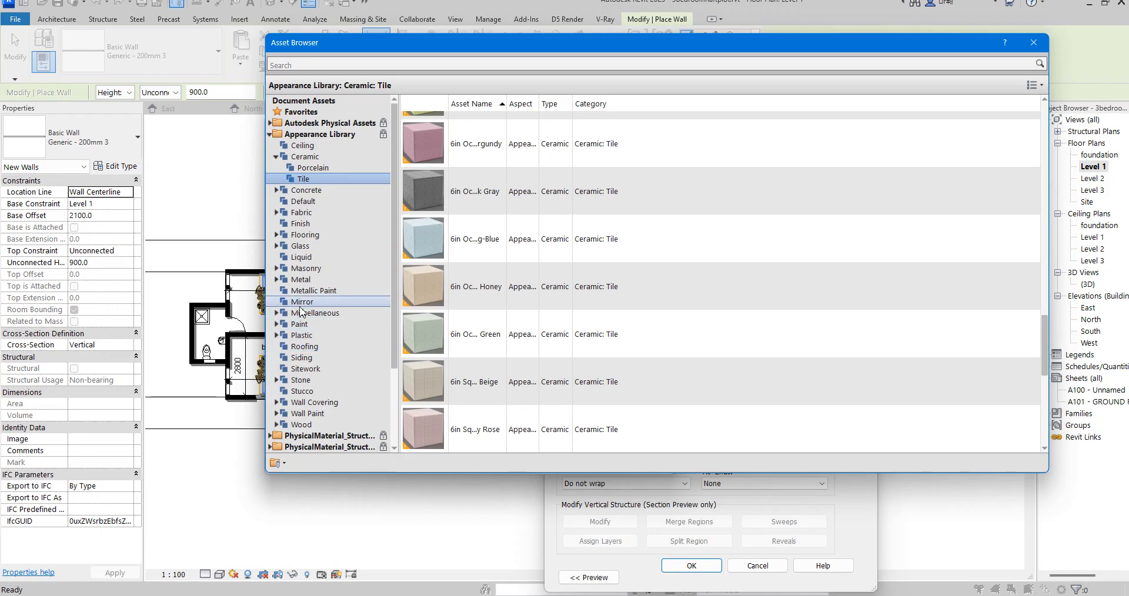
click(276, 313)
click(317, 324)
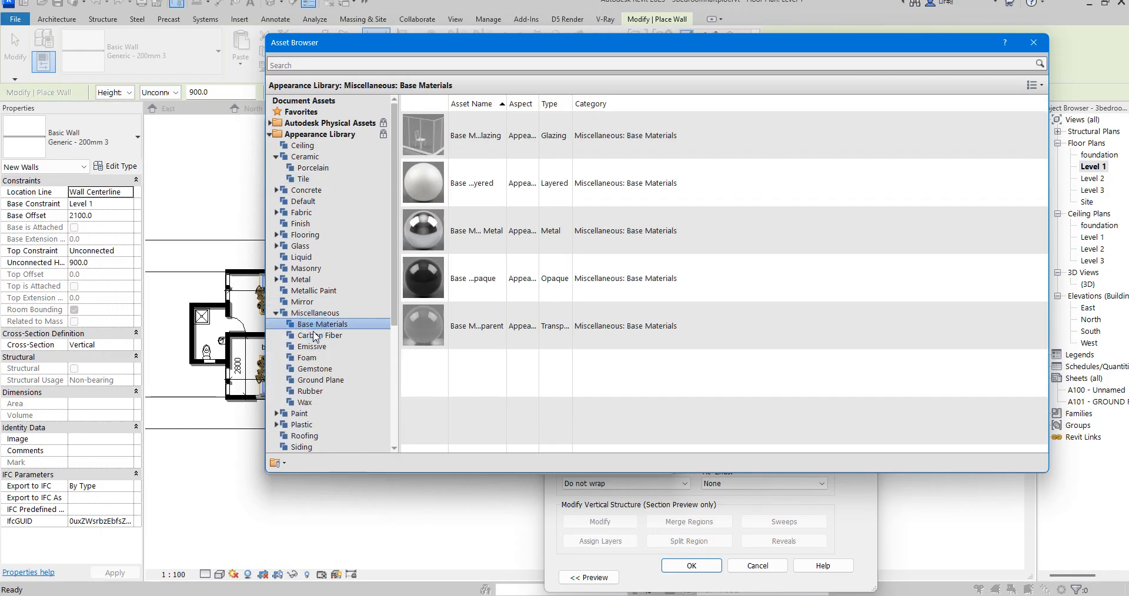
click(315, 335)
click(313, 347)
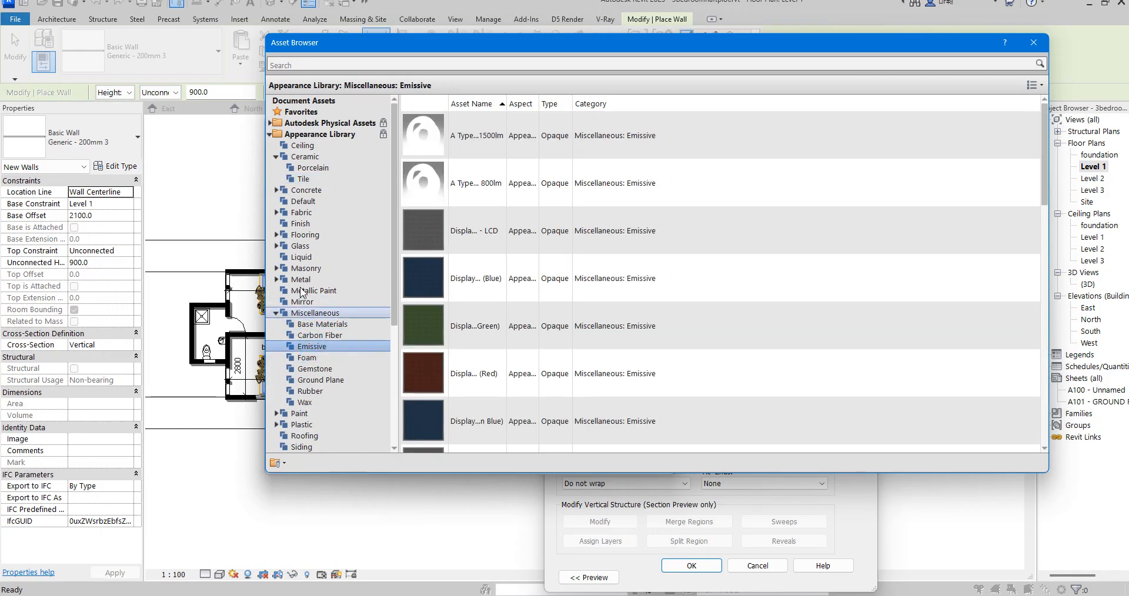
click(276, 268)
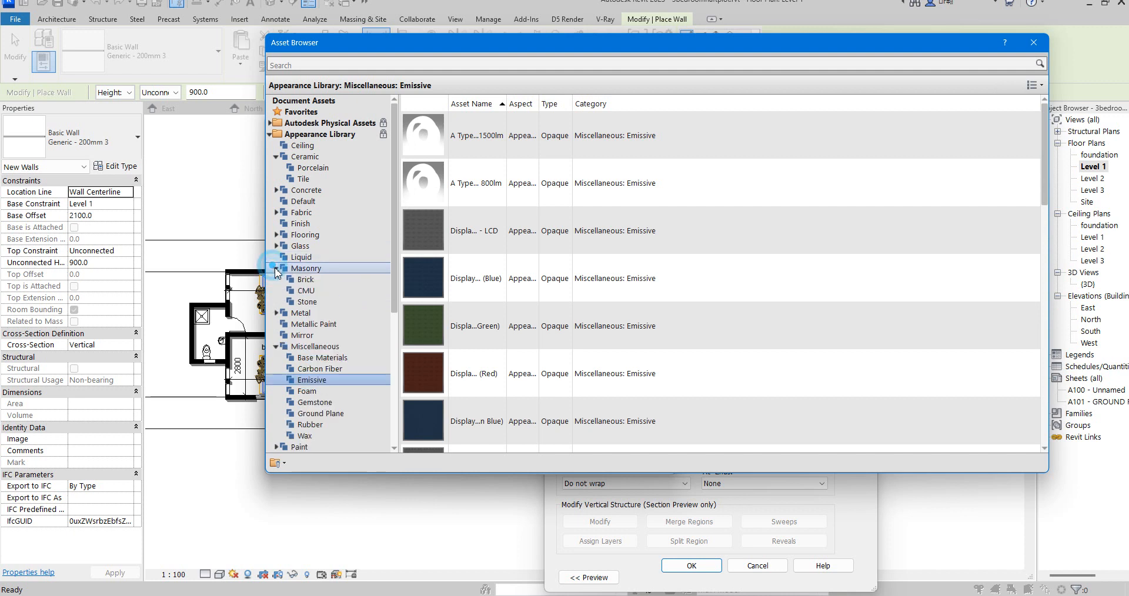
click(303, 279)
click(307, 302)
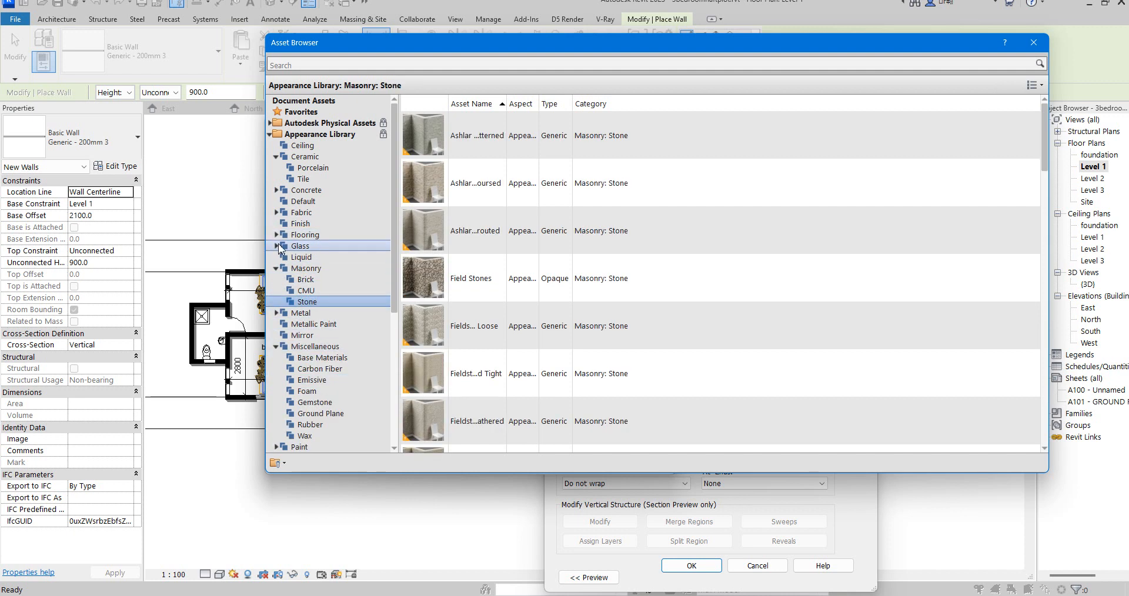
- Examine the Flooring subcategories Stone, Tile and Vinyl for a suitable wall appearance
click(276, 235)
click(309, 246)
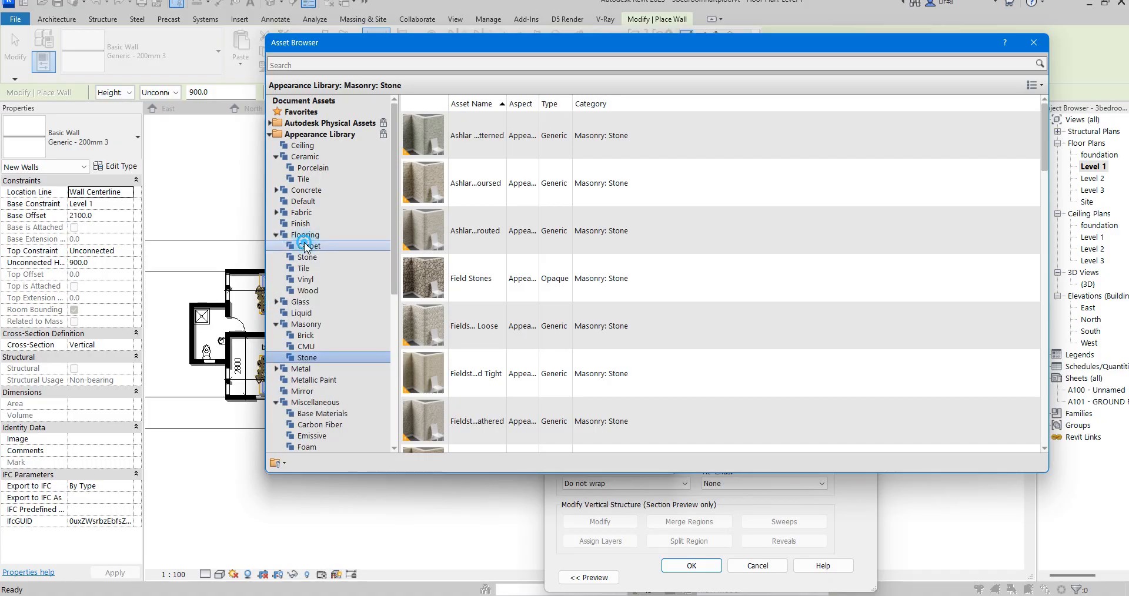
click(307, 257)
scroll(643, 283, down, 5)
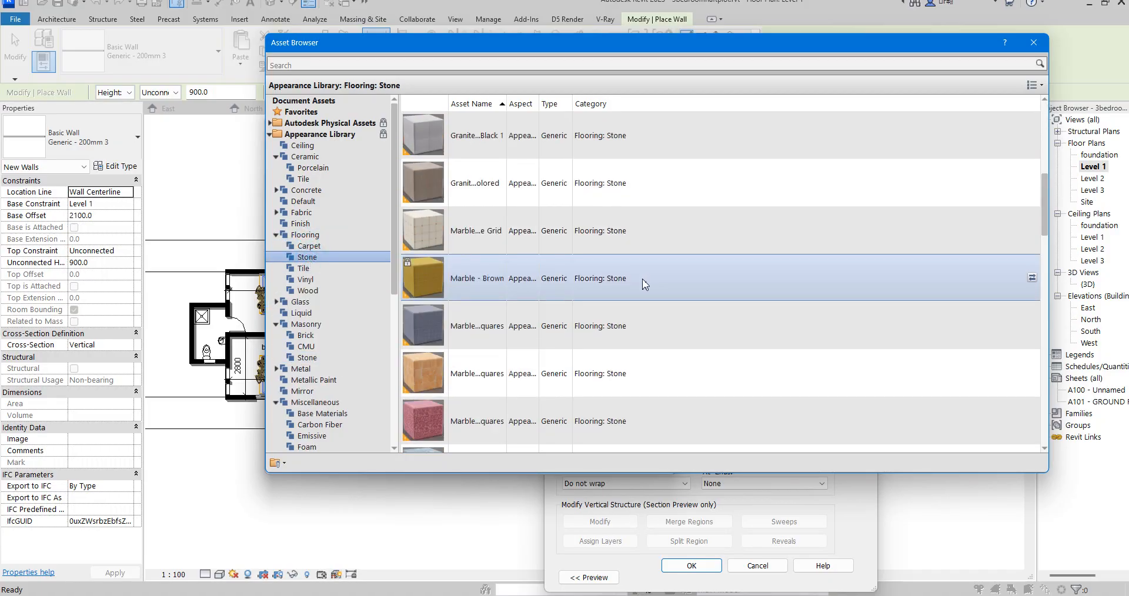
scroll(644, 286, down, 4)
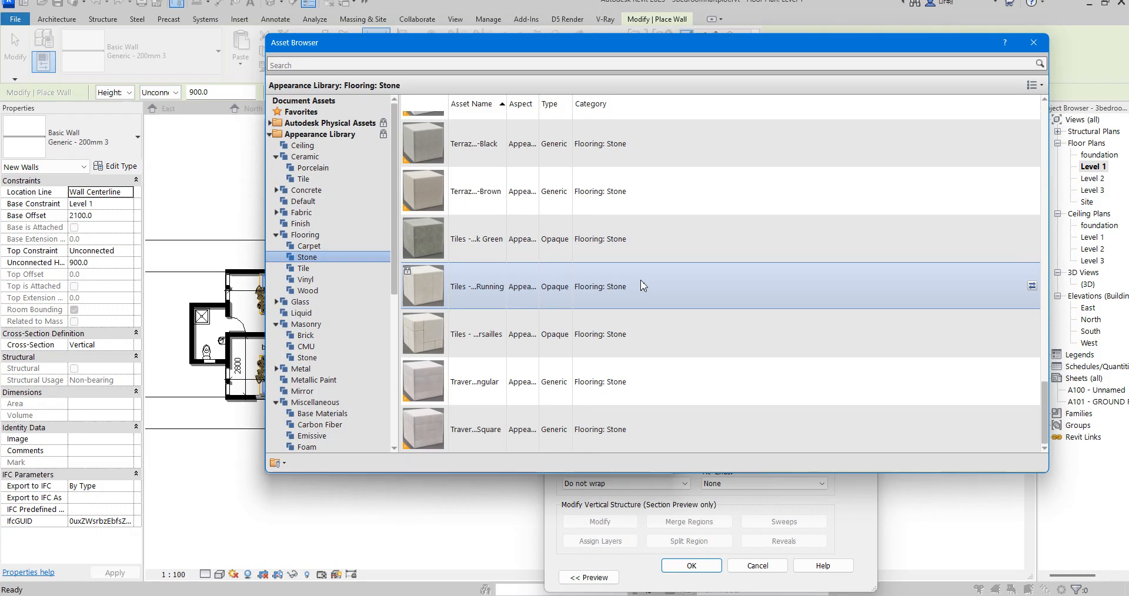
click(307, 270)
scroll(591, 265, up, 2)
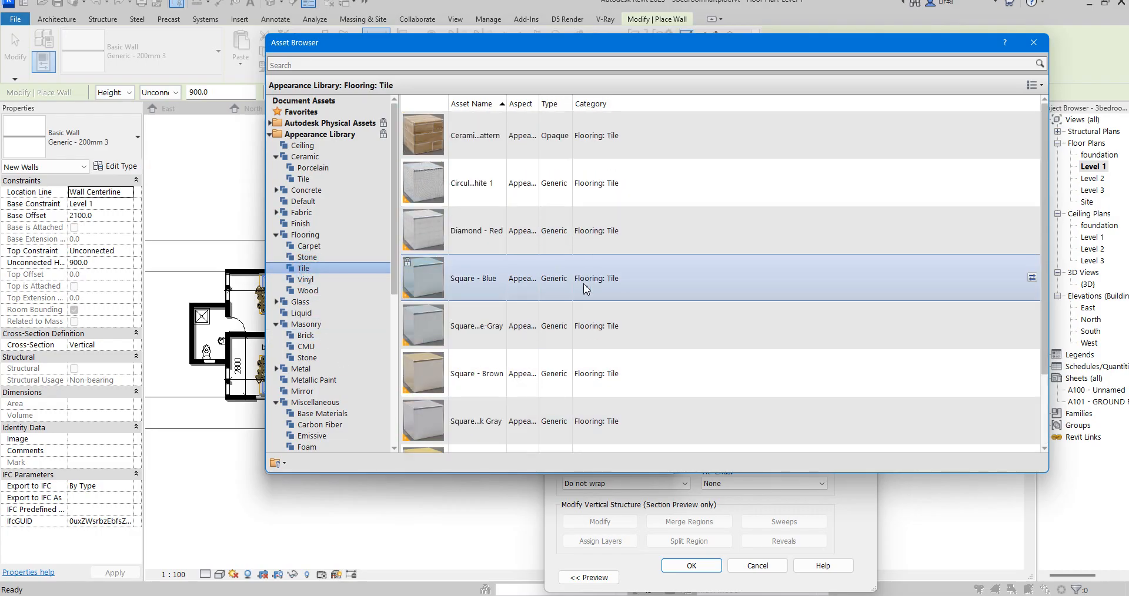
click(303, 280)
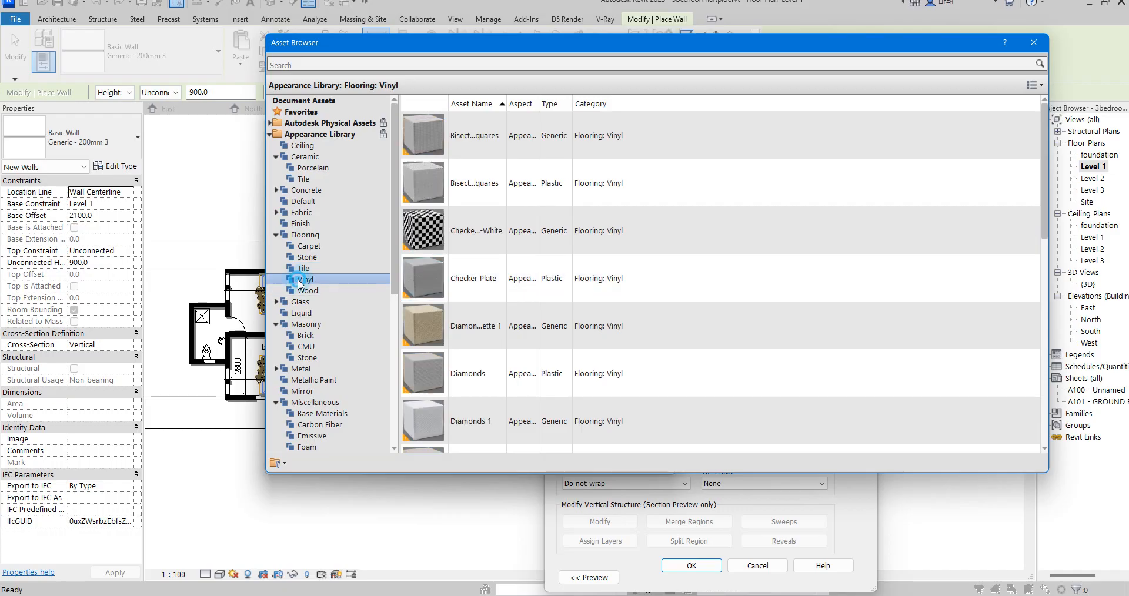
scroll(471, 235, down, 5)
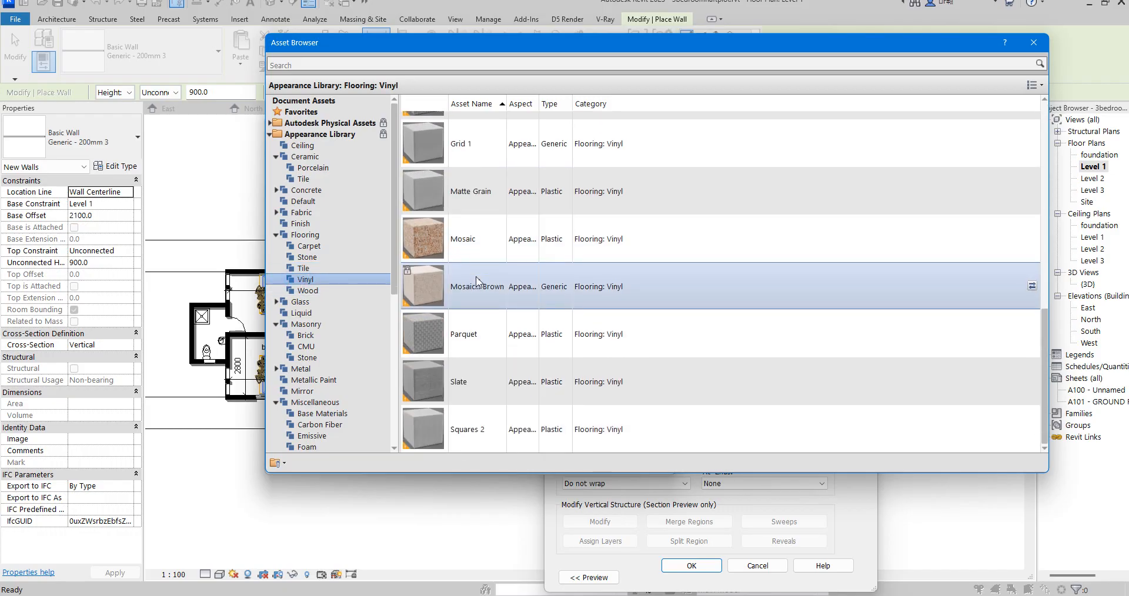
- Replace the copied material's appearance with Flooring - Walnut from the Flooring Wood subcategory and close the asset library
click(312, 292)
scroll(538, 265, down, 5)
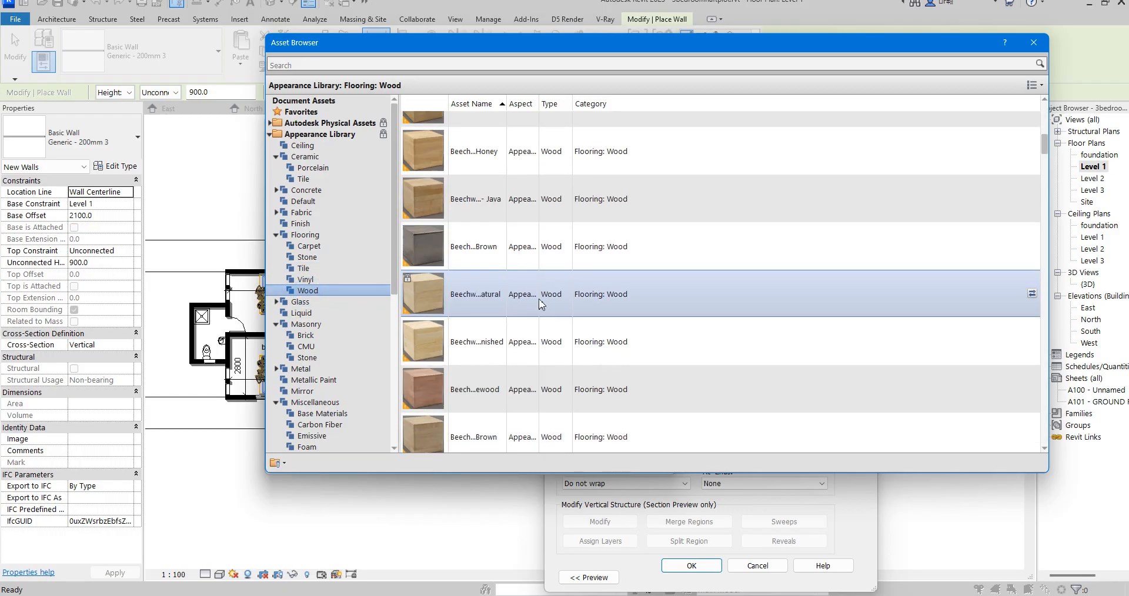
scroll(540, 302, down, 5)
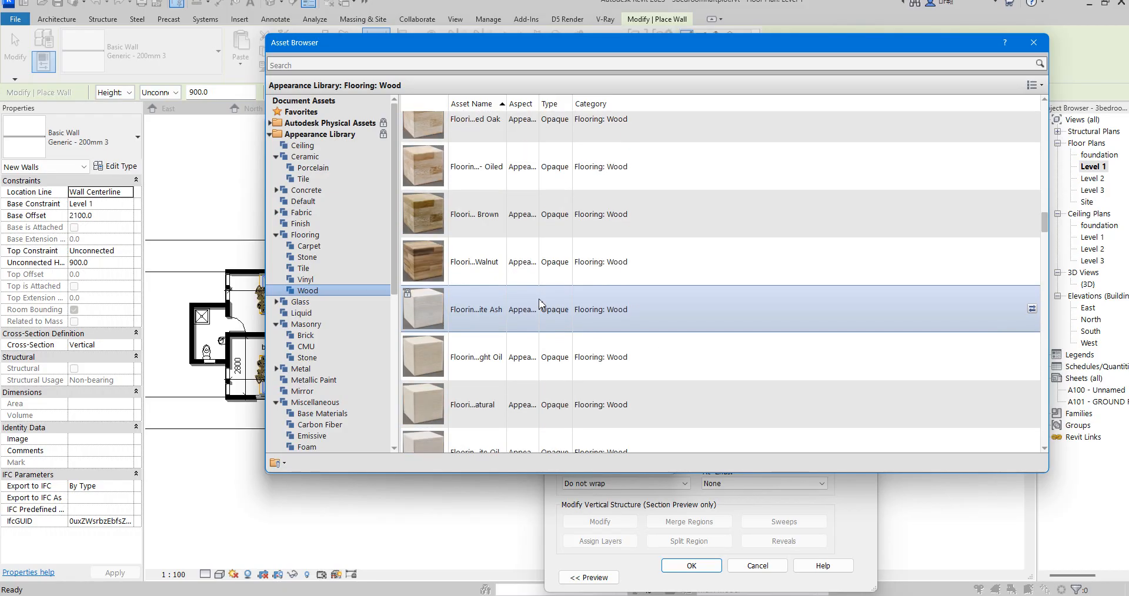
scroll(539, 300, up, 2)
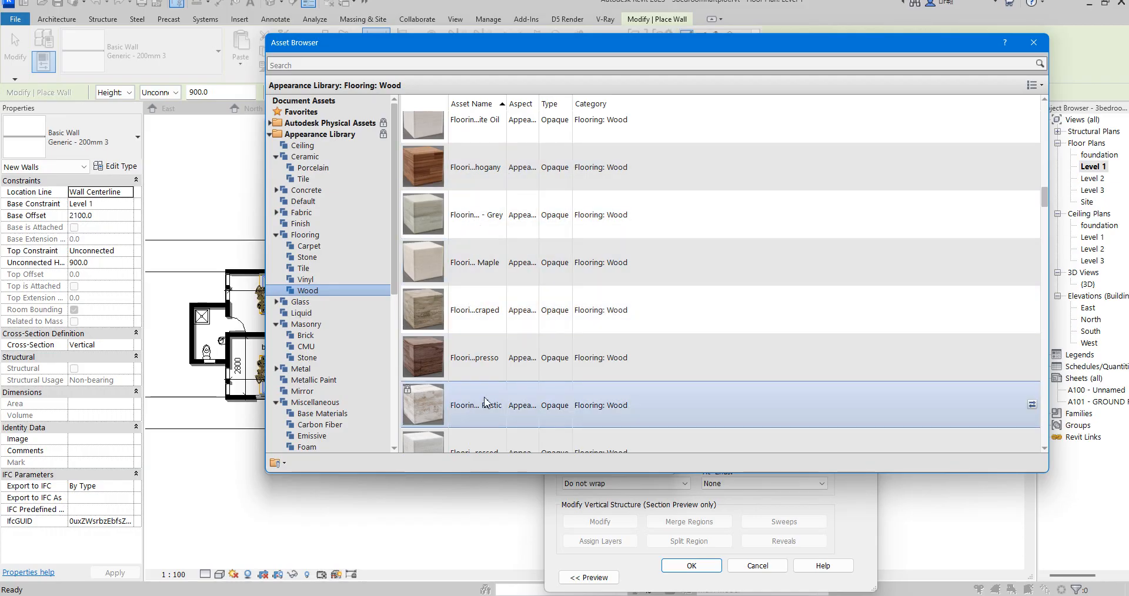
scroll(479, 382, down, 3)
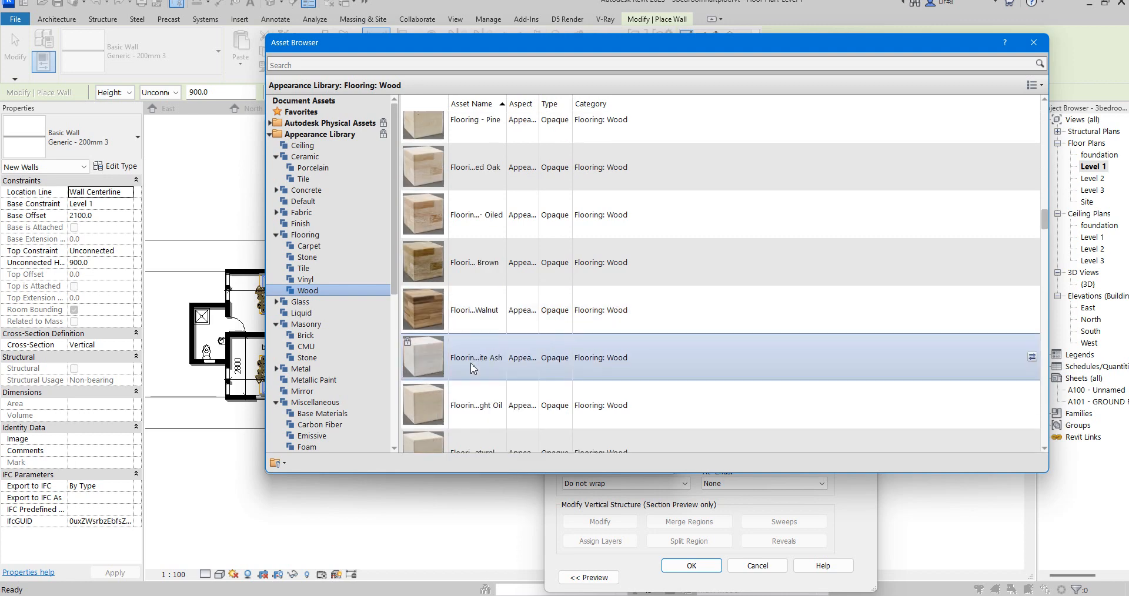
scroll(470, 368, down, 2)
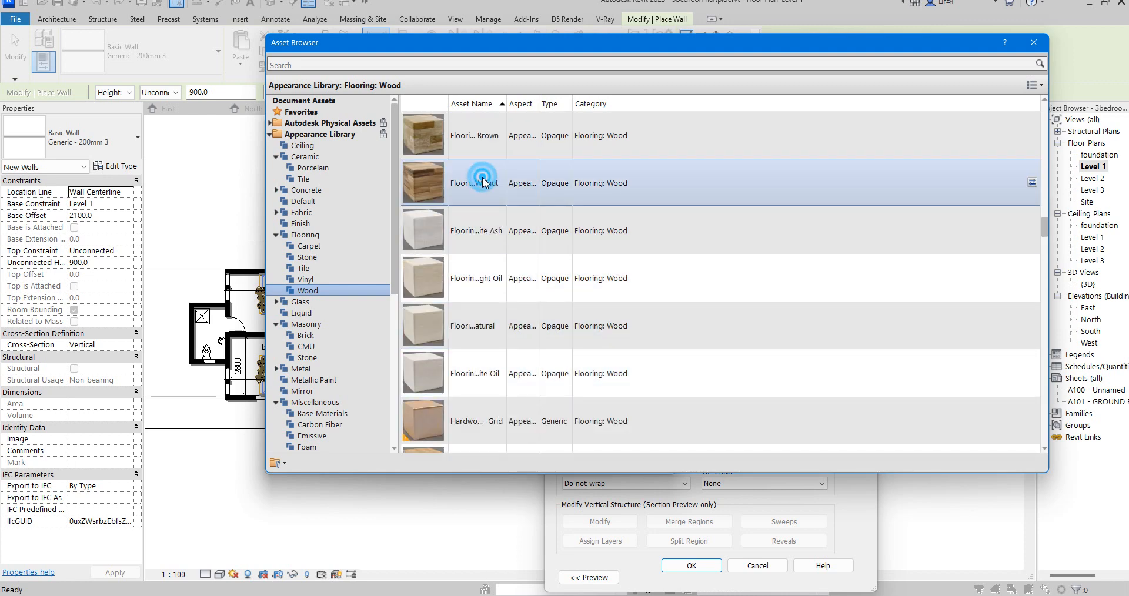
click(1040, 42)
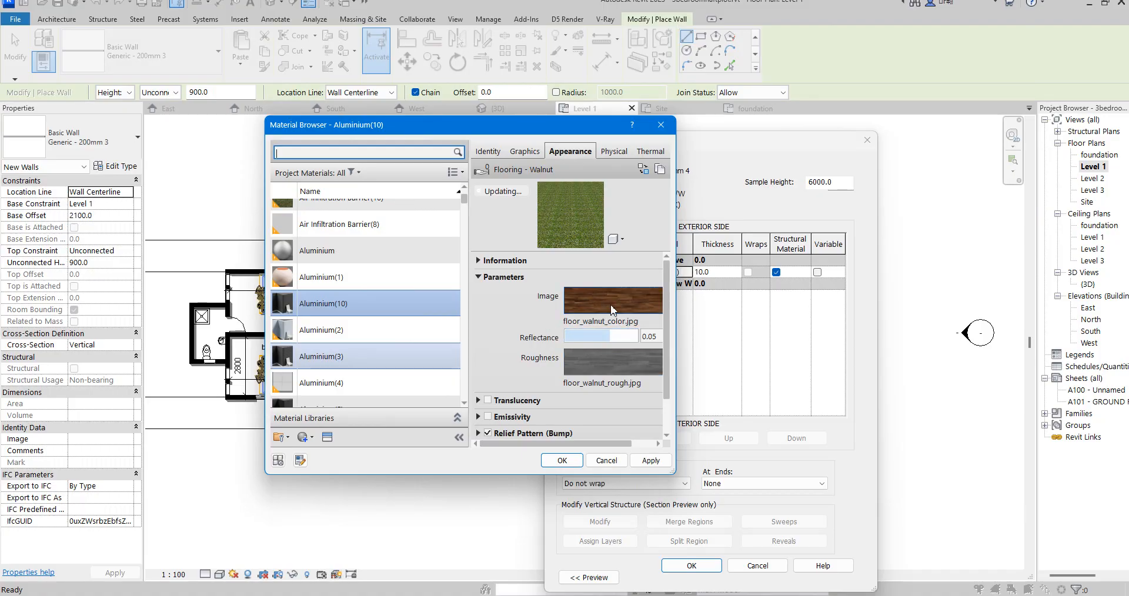
- Review the walnut colour image's scale and repeat settings in the Texture Editor
mouse_move(613, 310)
right_click(609, 310)
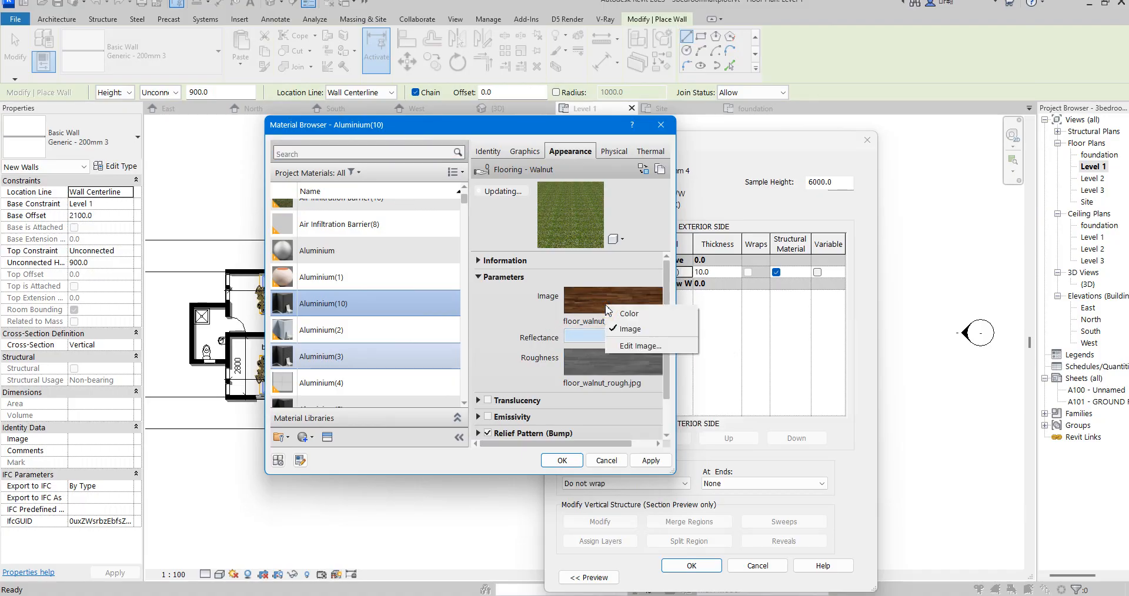
click(617, 345)
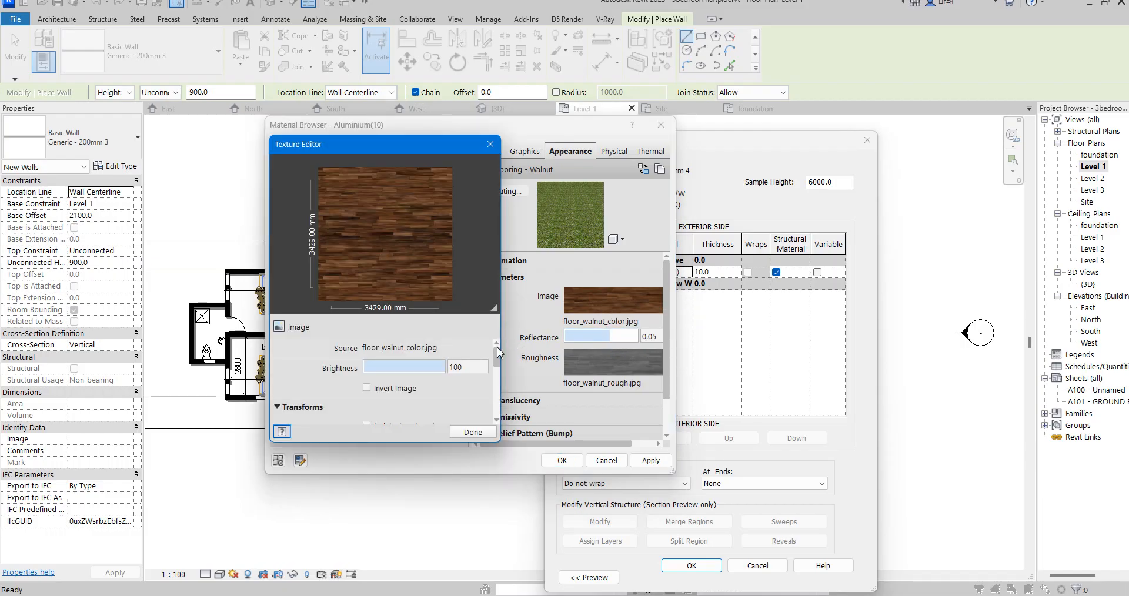
drag(497, 355, 497, 398)
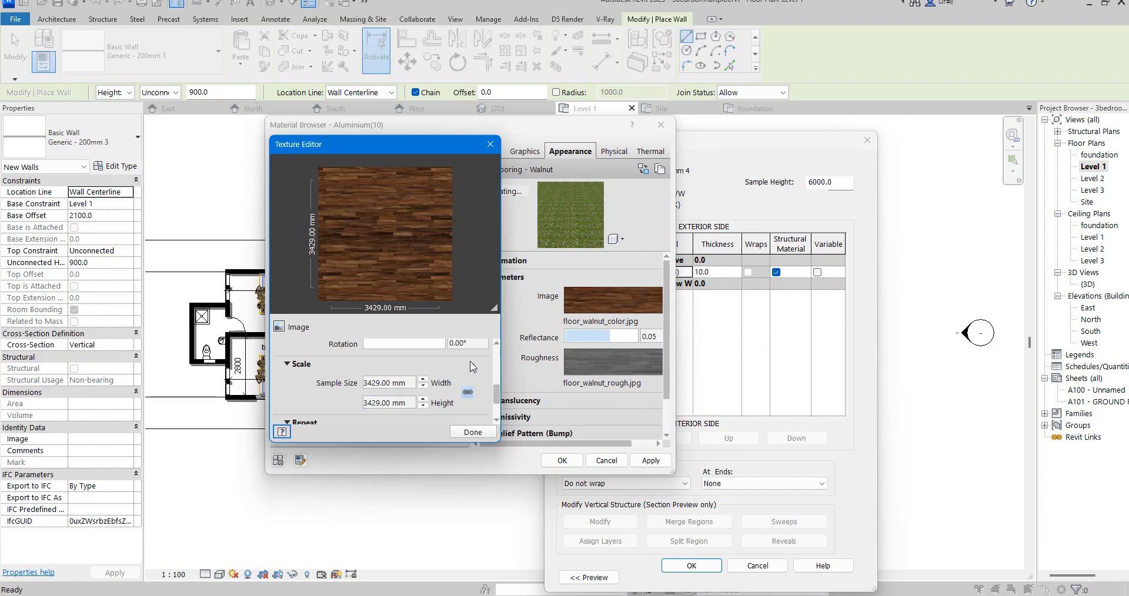
drag(500, 389, 496, 405)
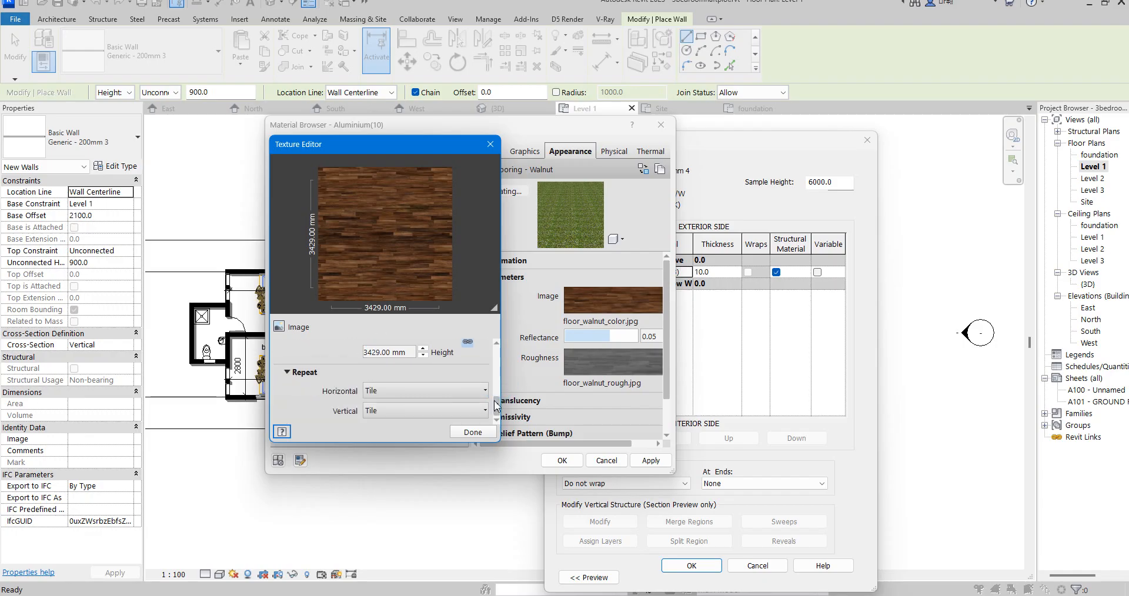
click(491, 144)
click(607, 300)
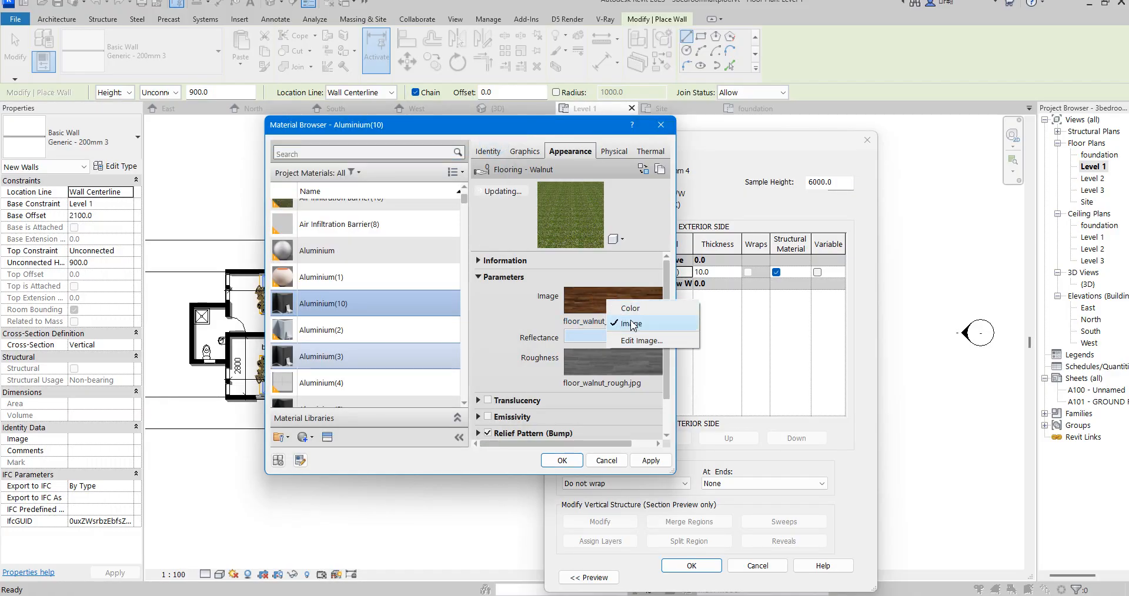
click(618, 326)
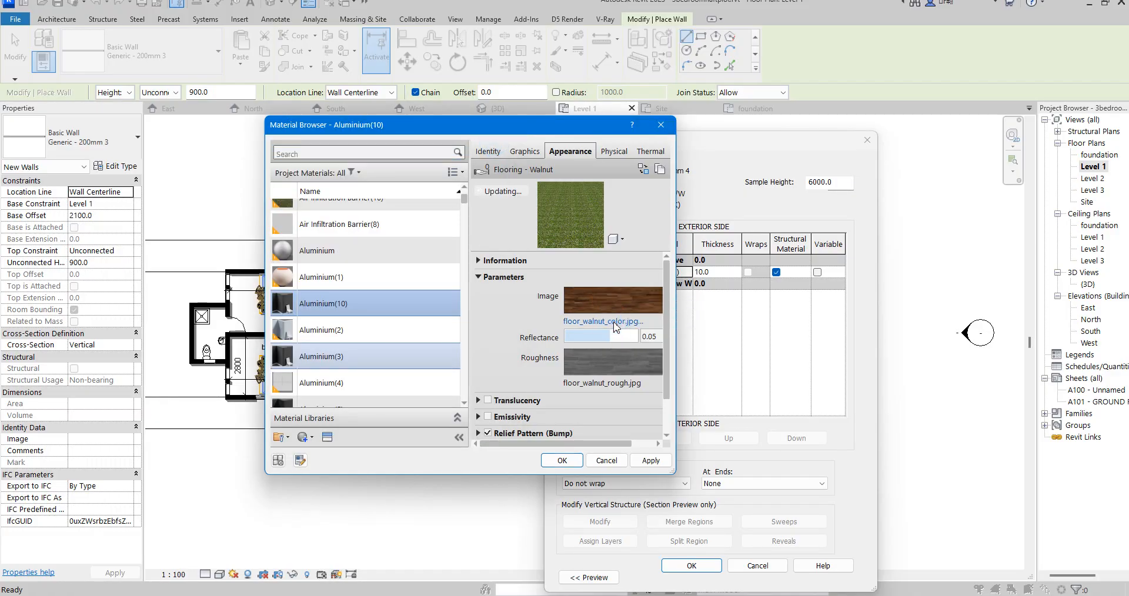
- Replace the walnut image with a solid dark grey colour, RGB 38 38 38, and accept the material
click(627, 309)
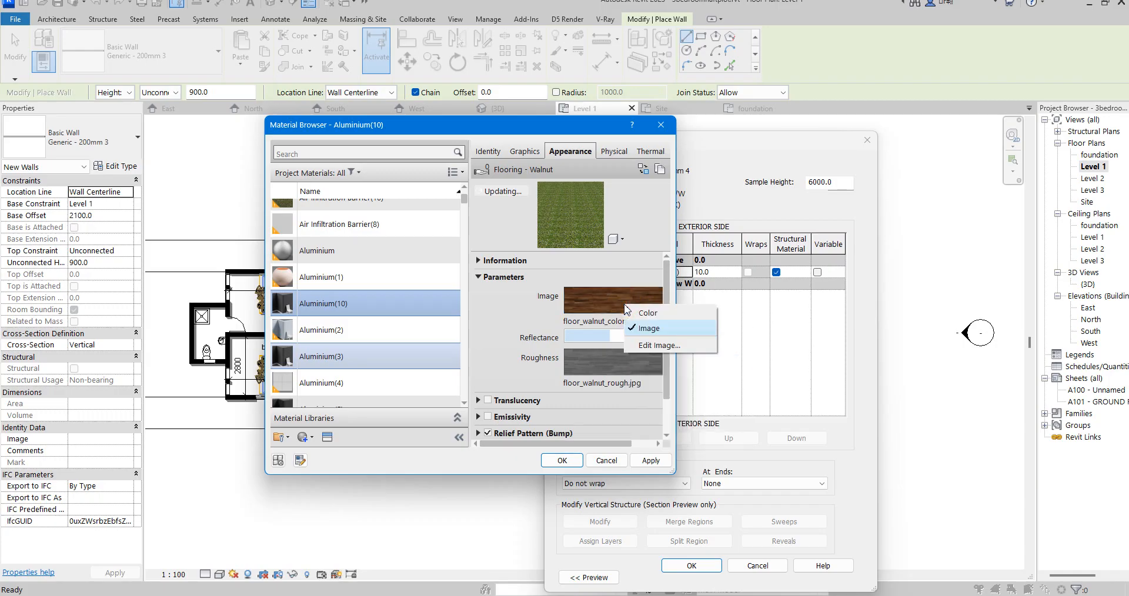
click(647, 313)
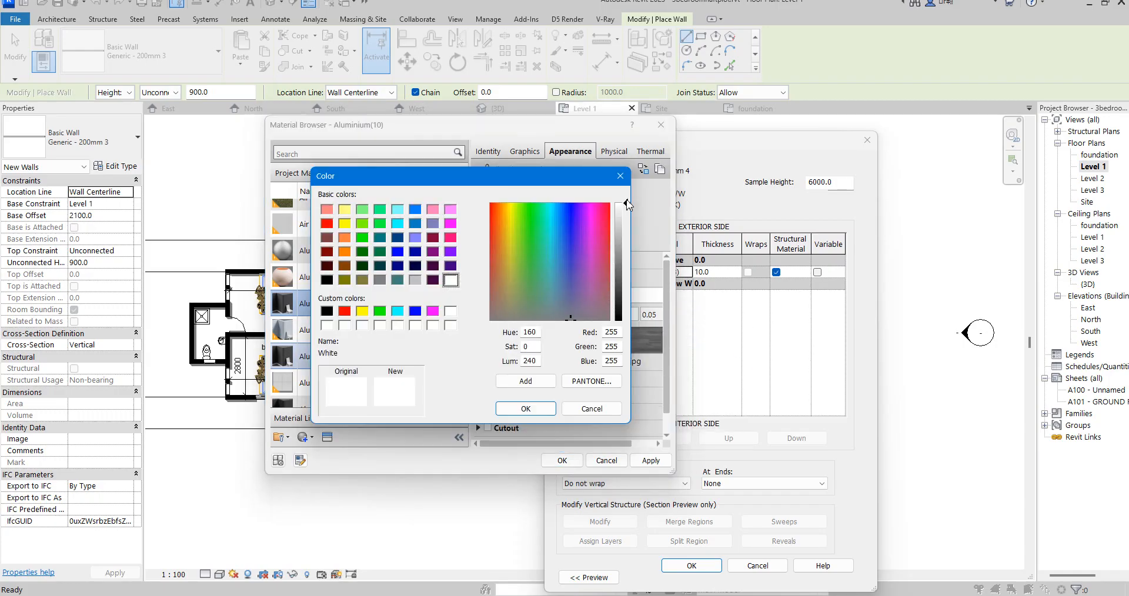
mouse_move(624, 294)
mouse_down()
mouse_move(618, 285)
mouse_move(625, 303)
mouse_up()
click(549, 410)
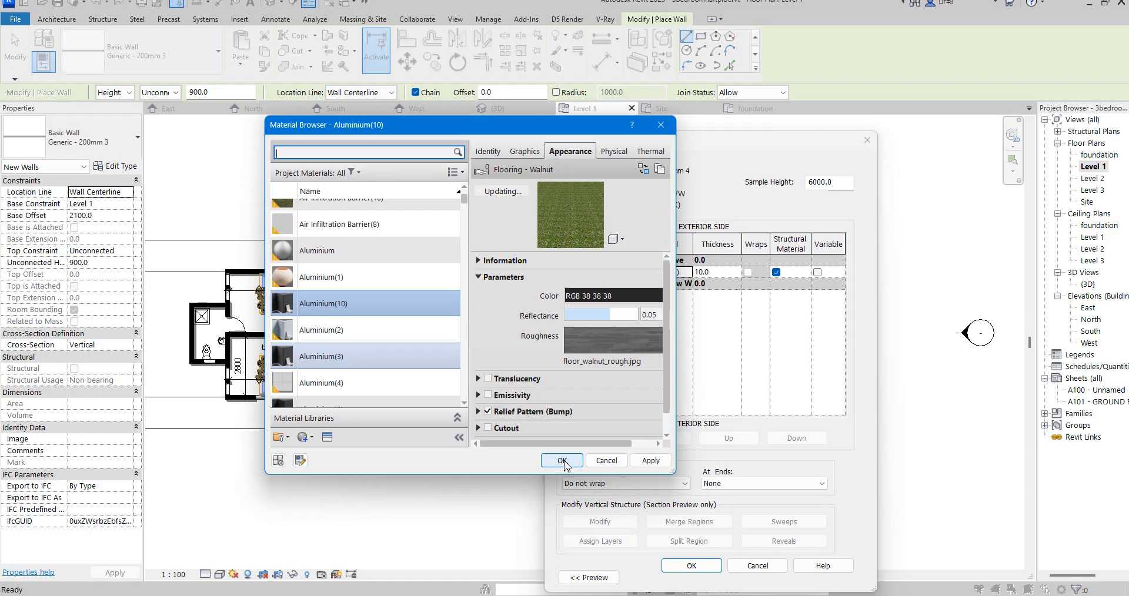
click(562, 461)
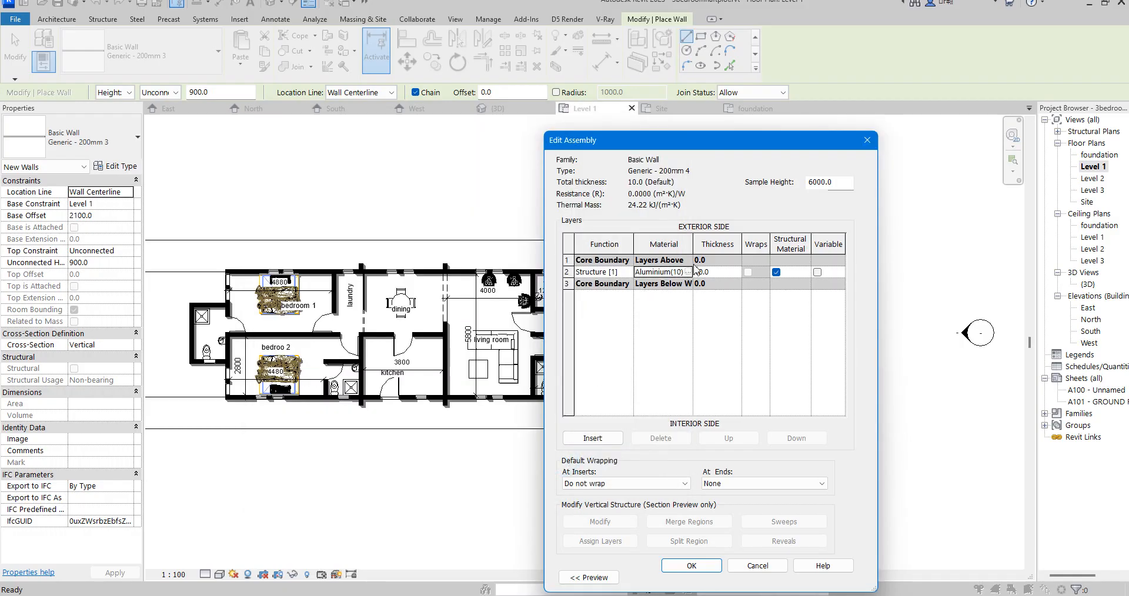
- Check the structure layer's Aluminium(10) appearance preview and accept the Generic - 200mm 4 wall type
click(688, 272)
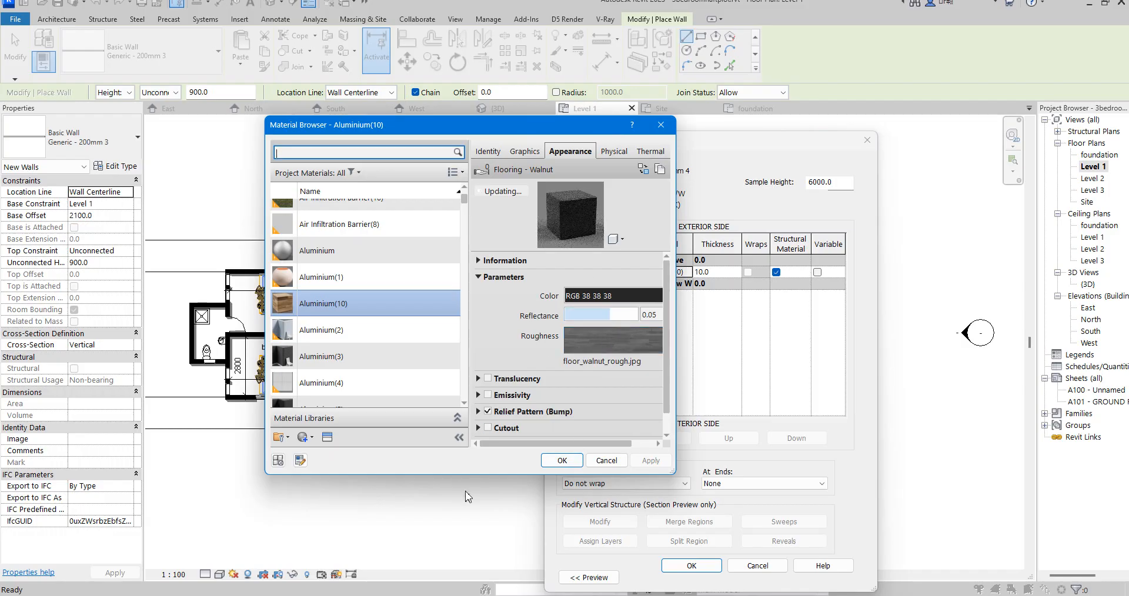
click(563, 461)
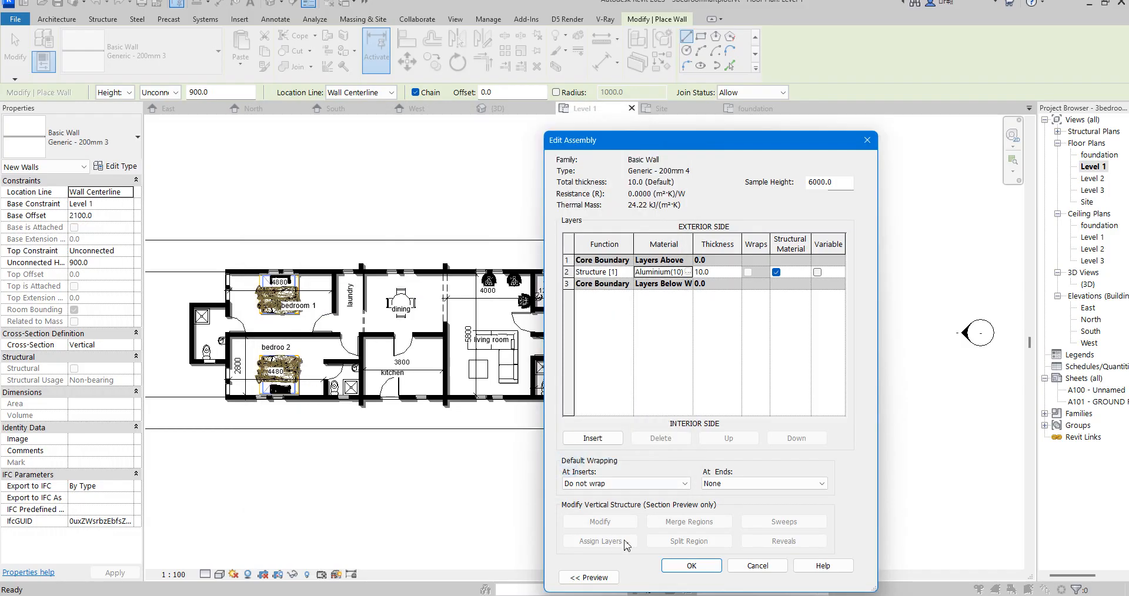
click(693, 566)
click(708, 572)
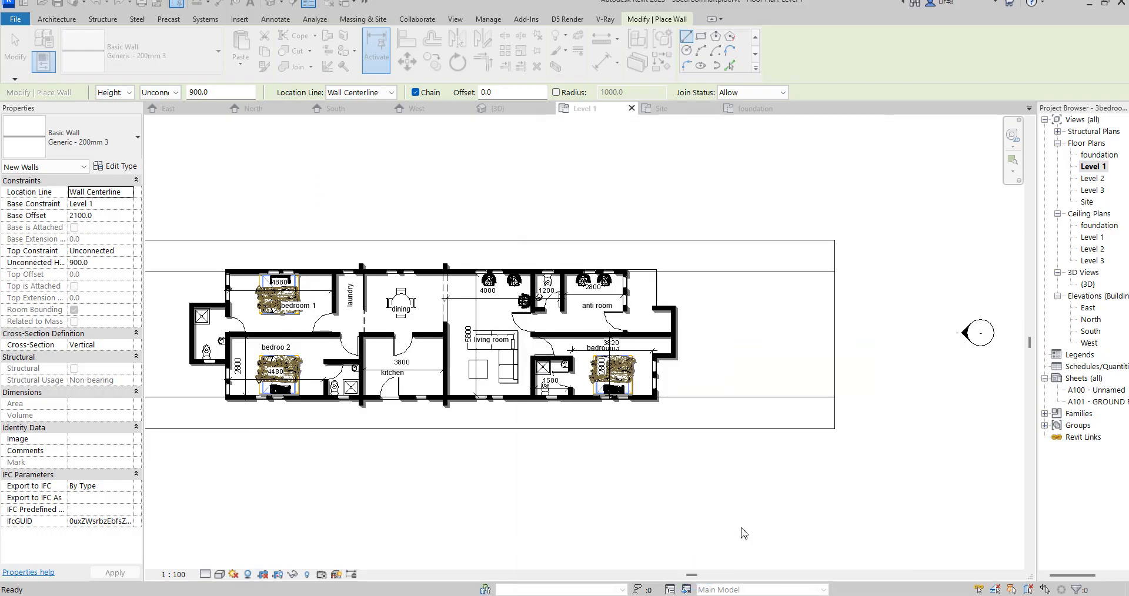
scroll(697, 372, up, 8)
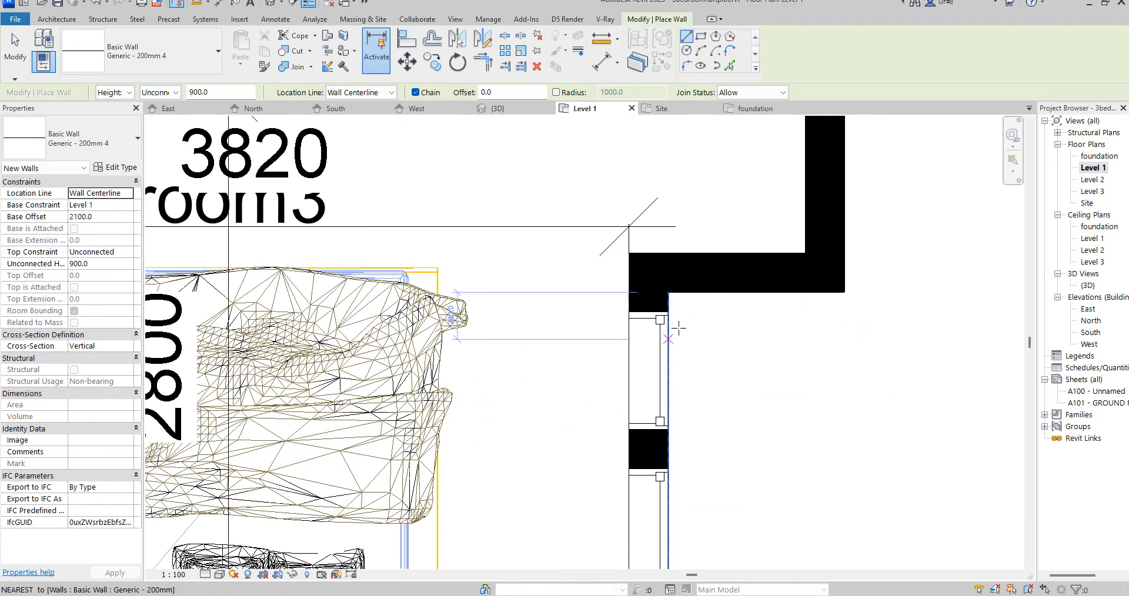
click(686, 294)
scroll(700, 412, down, 3)
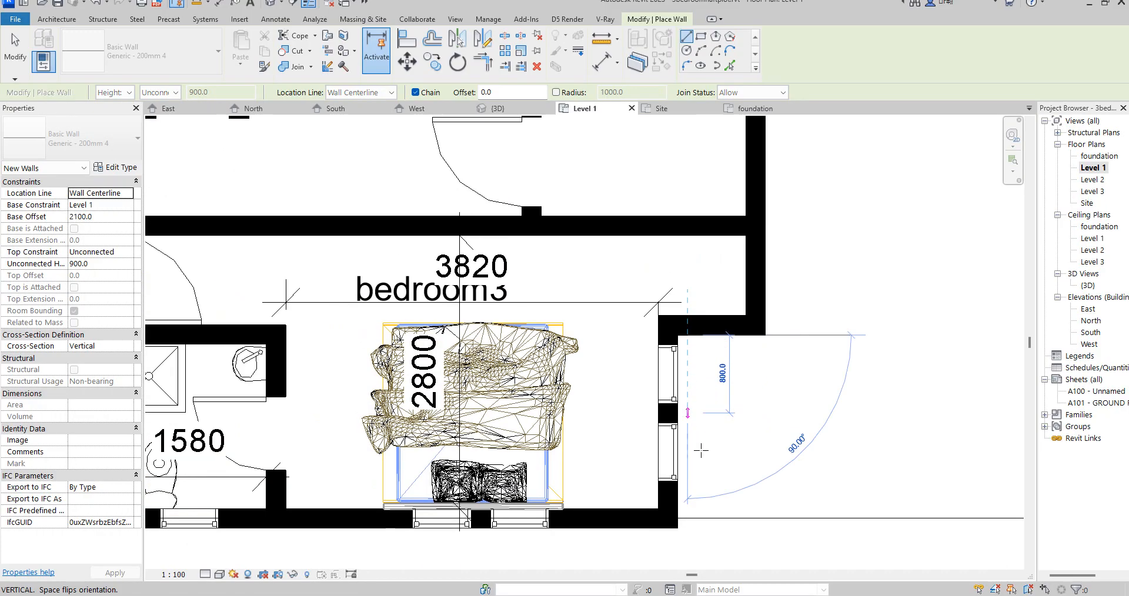
right_click(704, 451)
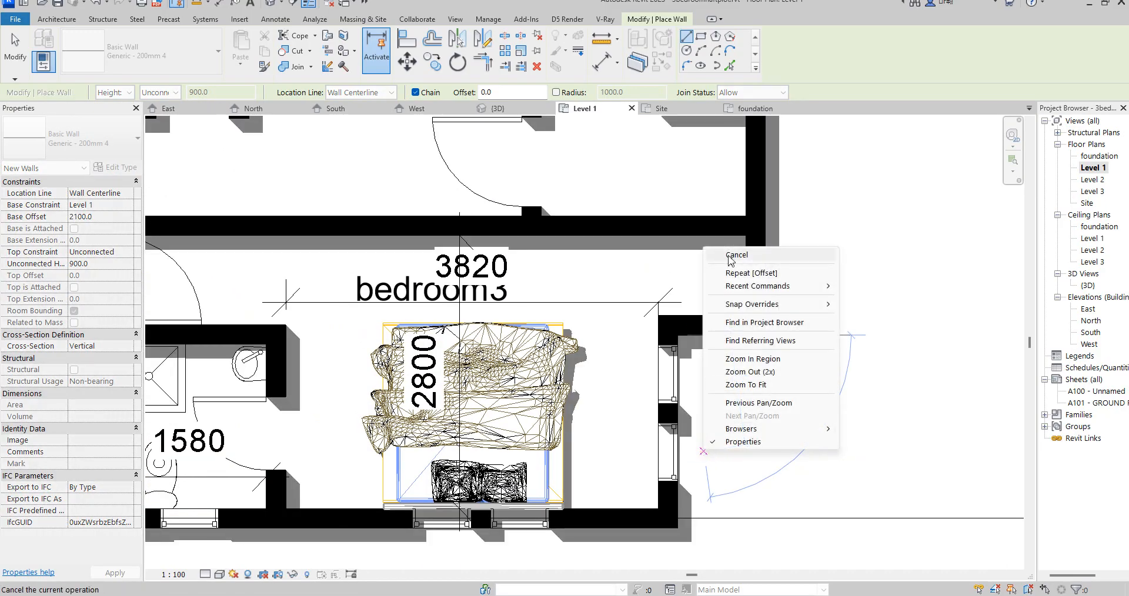
click(735, 255)
- Draw a vertical Generic - 200mm 4 wall about 2100 mm long outside bedroom3's window wall, with base offset 0 and unconnected height 3000
click(107, 216)
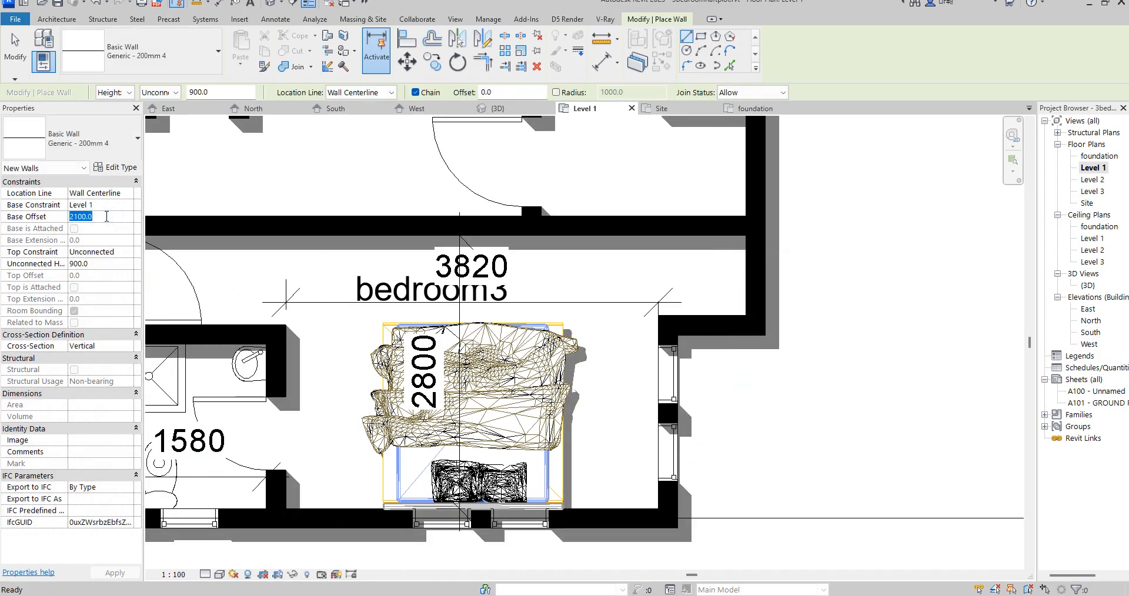
click(104, 264)
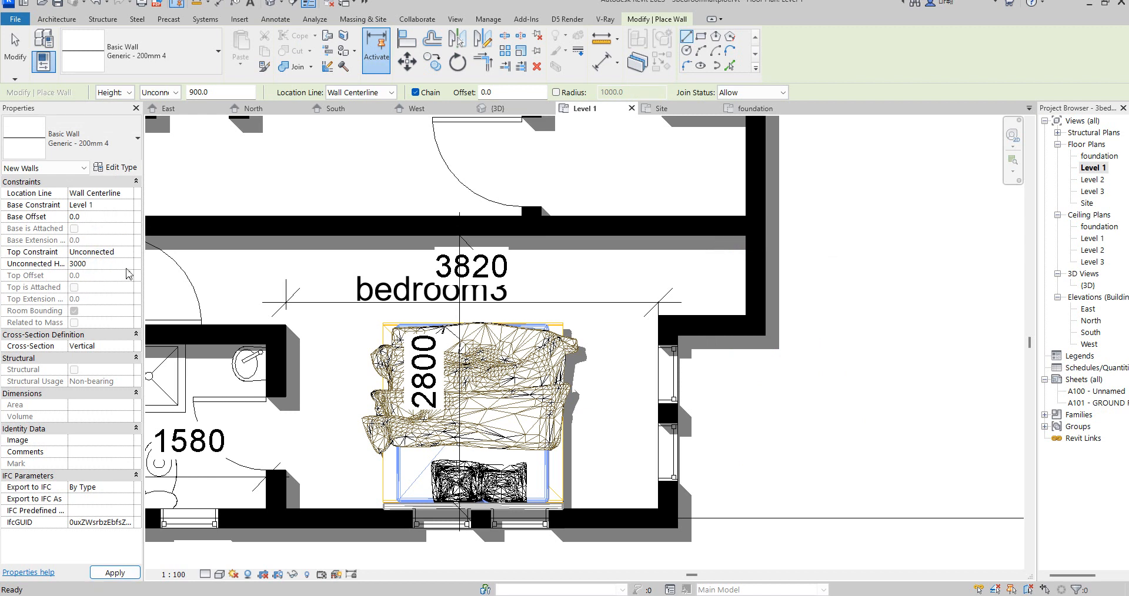
text(3000)
click(707, 335)
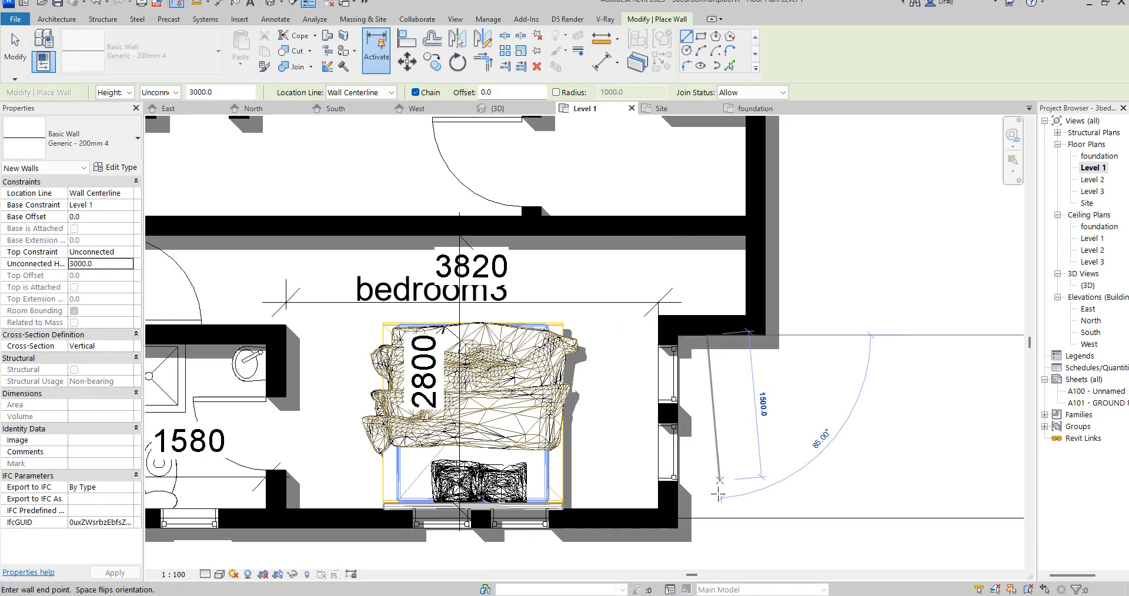
click(710, 523)
right_click(793, 424)
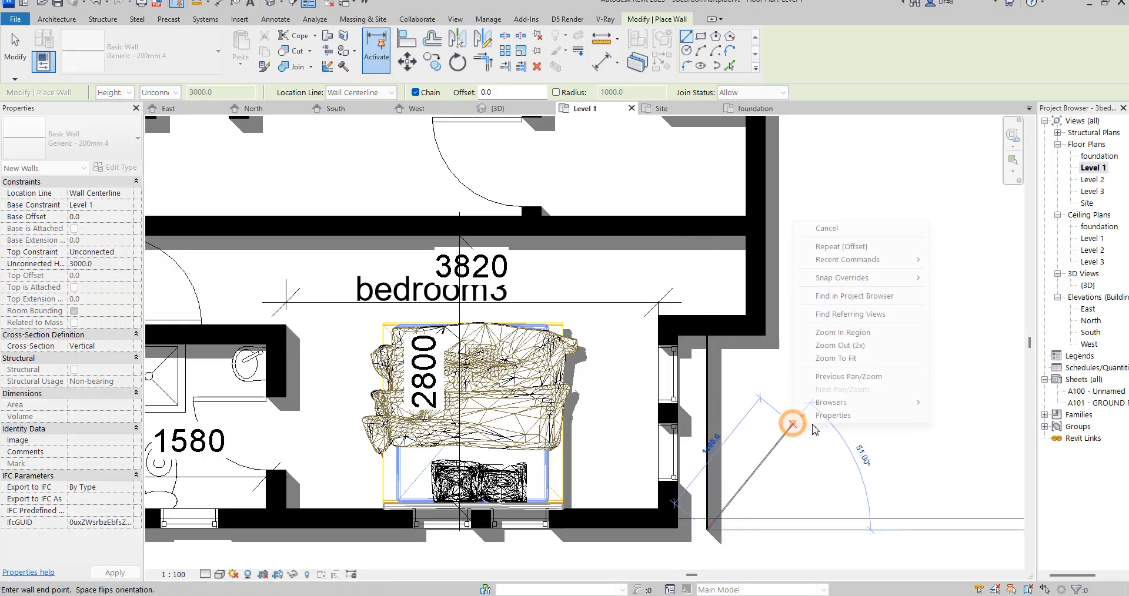
click(820, 229)
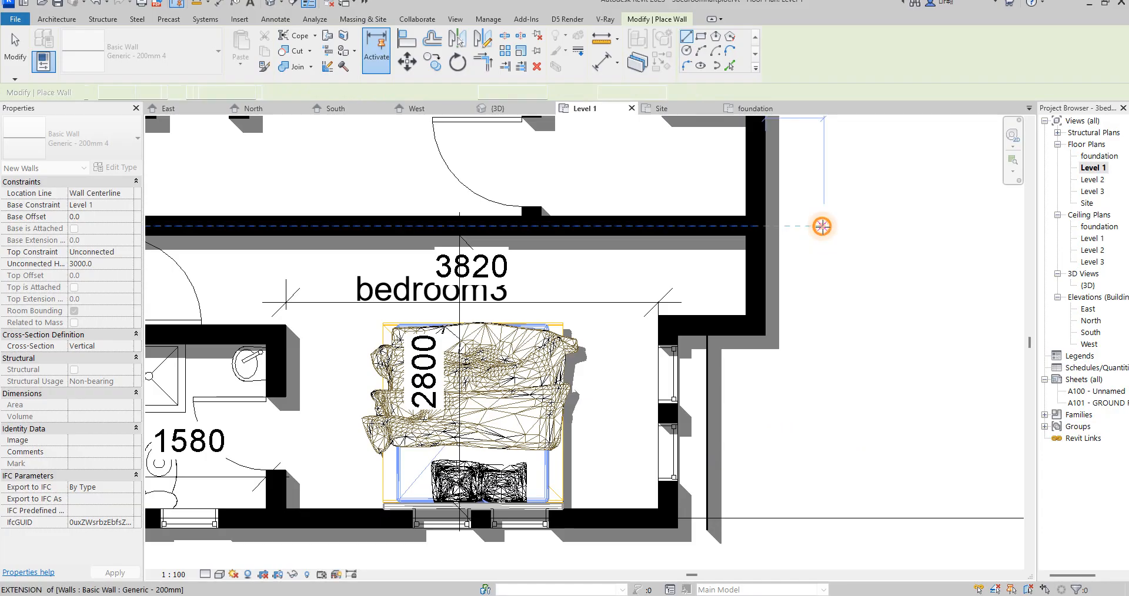
right_click(822, 225)
click(835, 231)
- Align the new thin Generic - 200mm 4 wall to the outer face of bedroom3's window wall
click(708, 365)
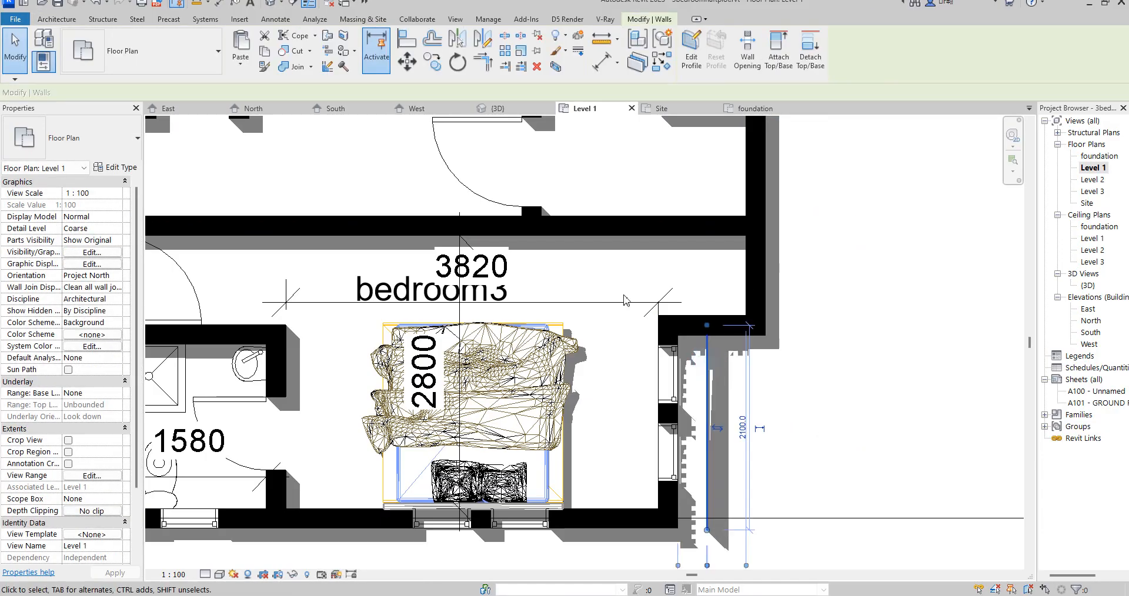
click(405, 41)
scroll(807, 320, up, 5)
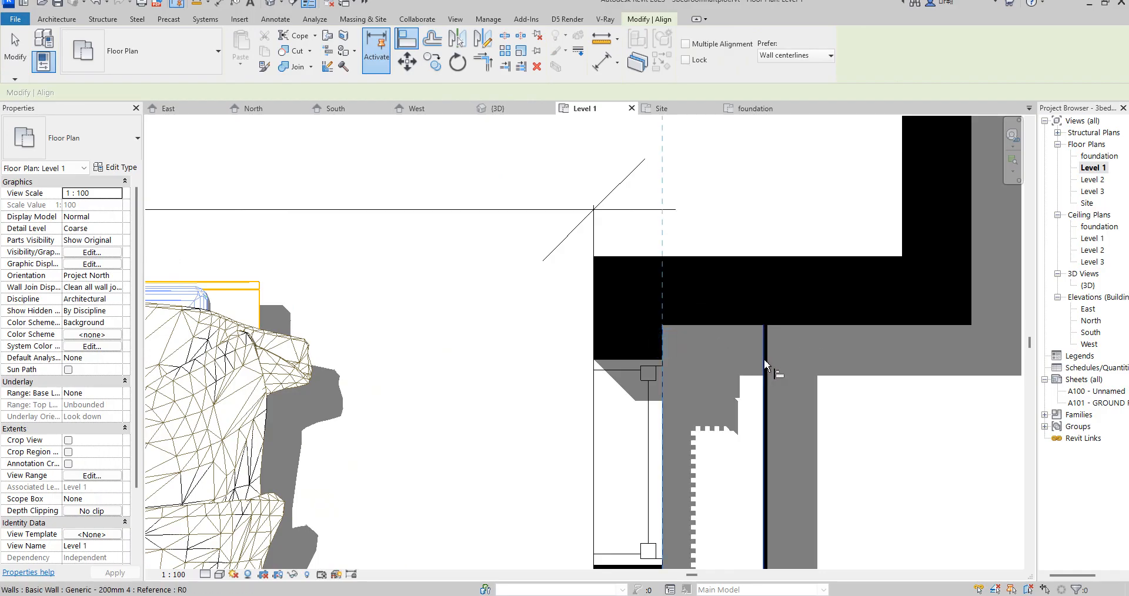
click(764, 365)
scroll(759, 372, down, 3)
right_click(746, 361)
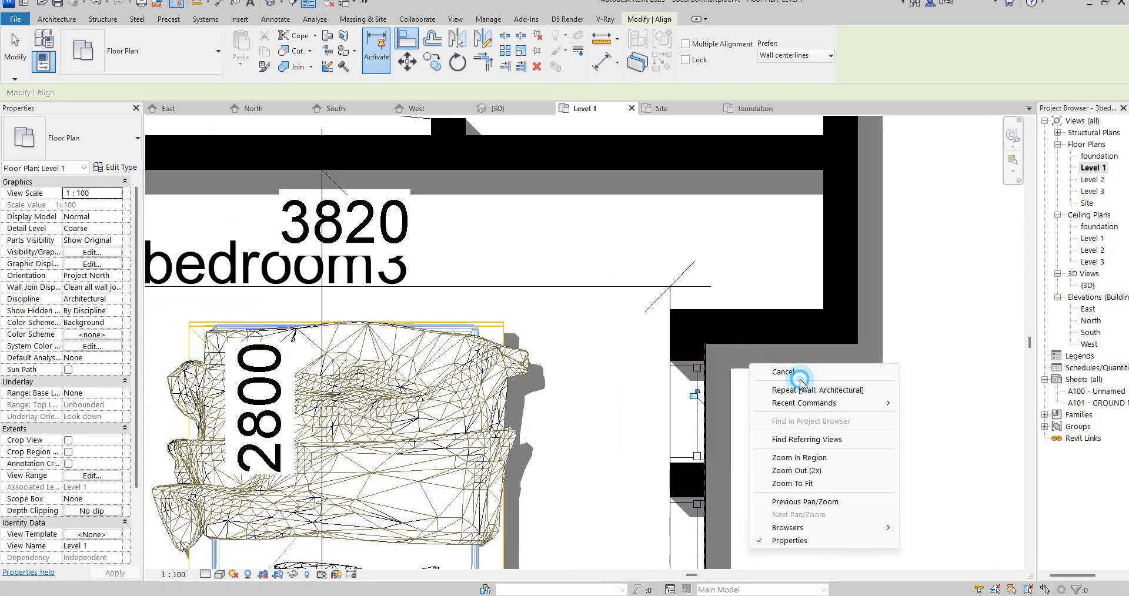
click(783, 374)
right_click(768, 367)
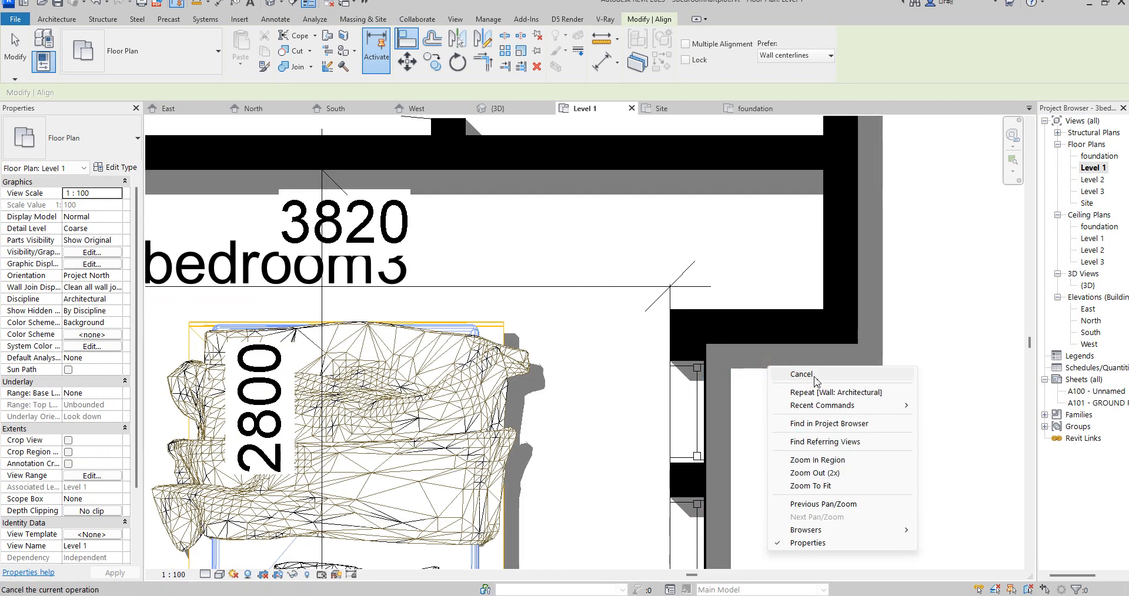
click(802, 374)
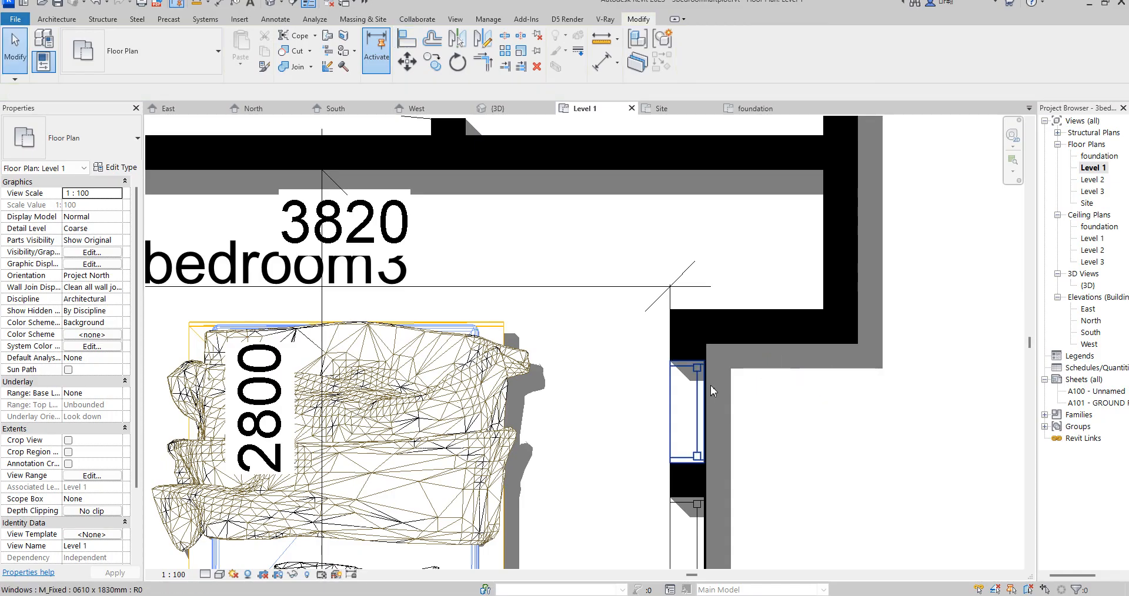
- Draw a matching Generic - 200mm 4 wall about 2474 mm long beside the projecting wall between the anti room and bedroom3
click(712, 352)
scroll(712, 365, down, 3)
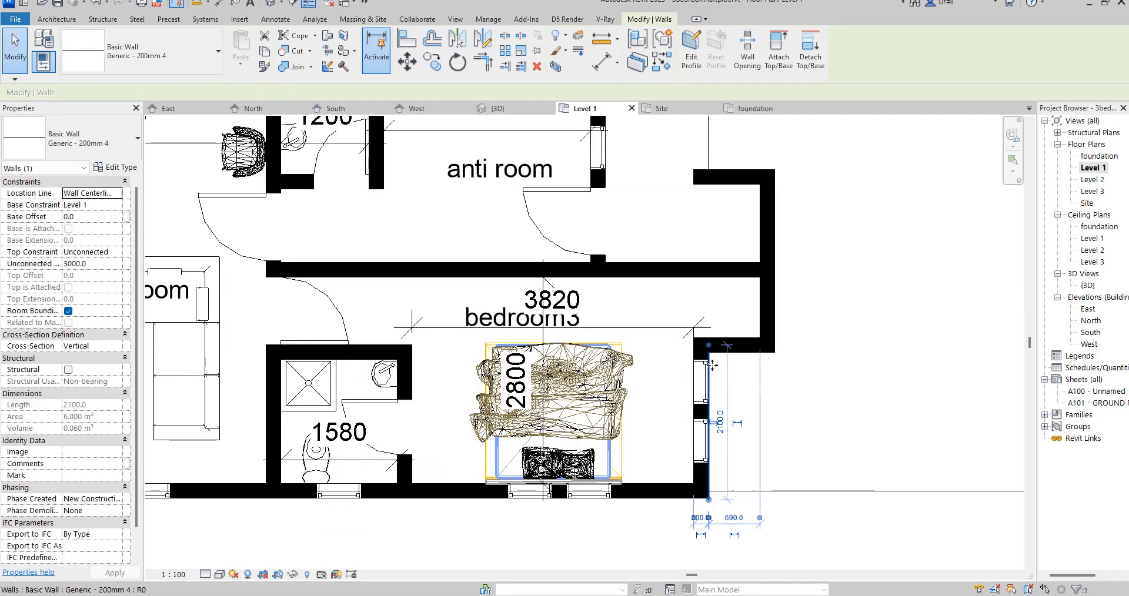
click(662, 62)
scroll(785, 171, up, 5)
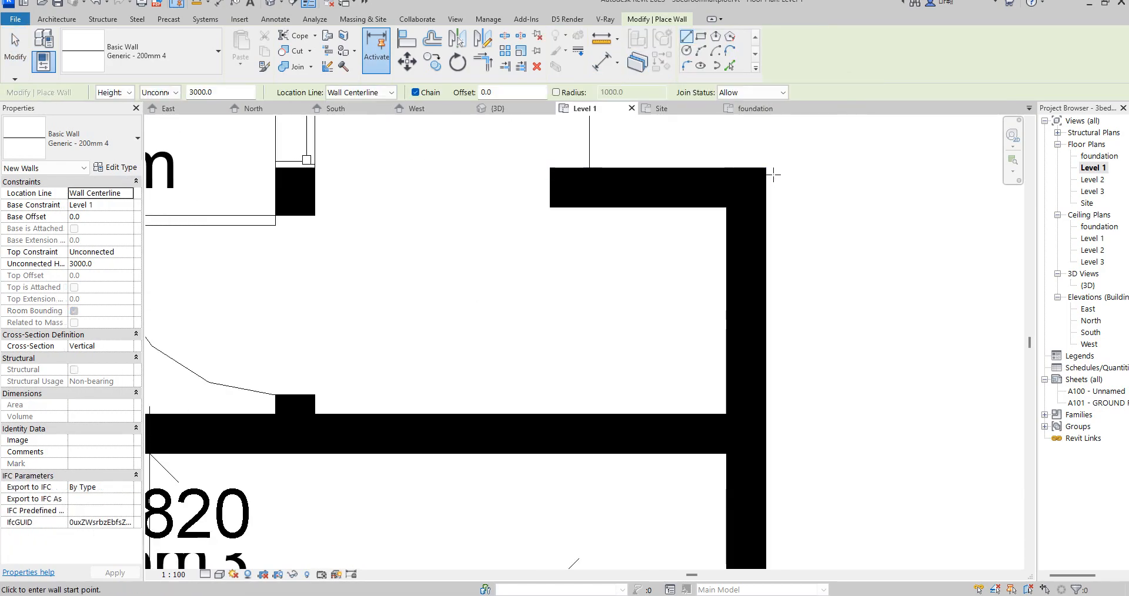
click(773, 169)
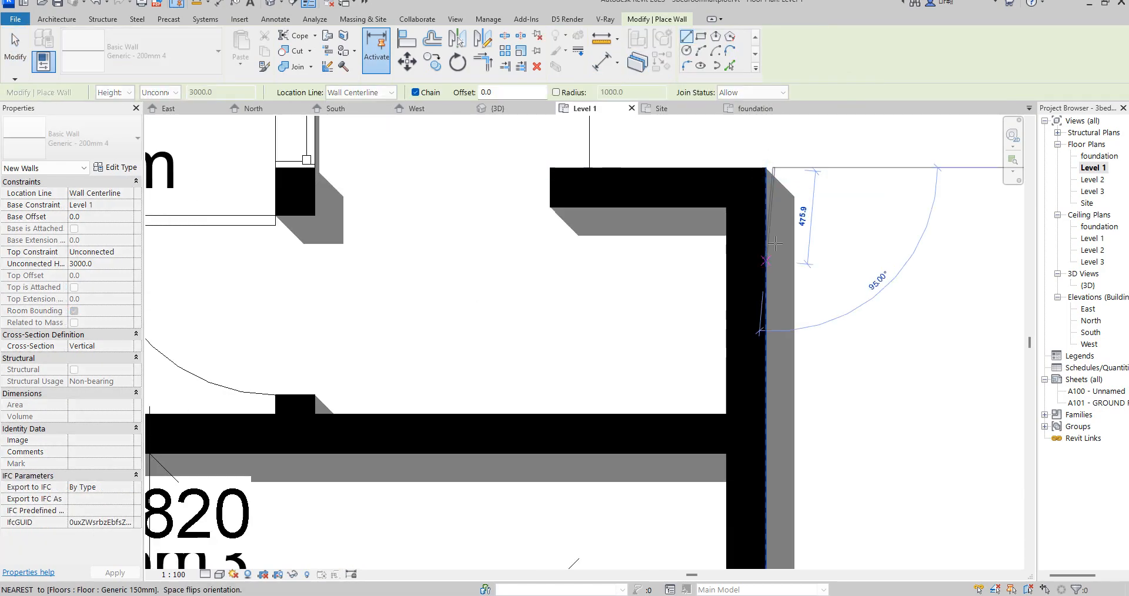
scroll(765, 470, down, 3)
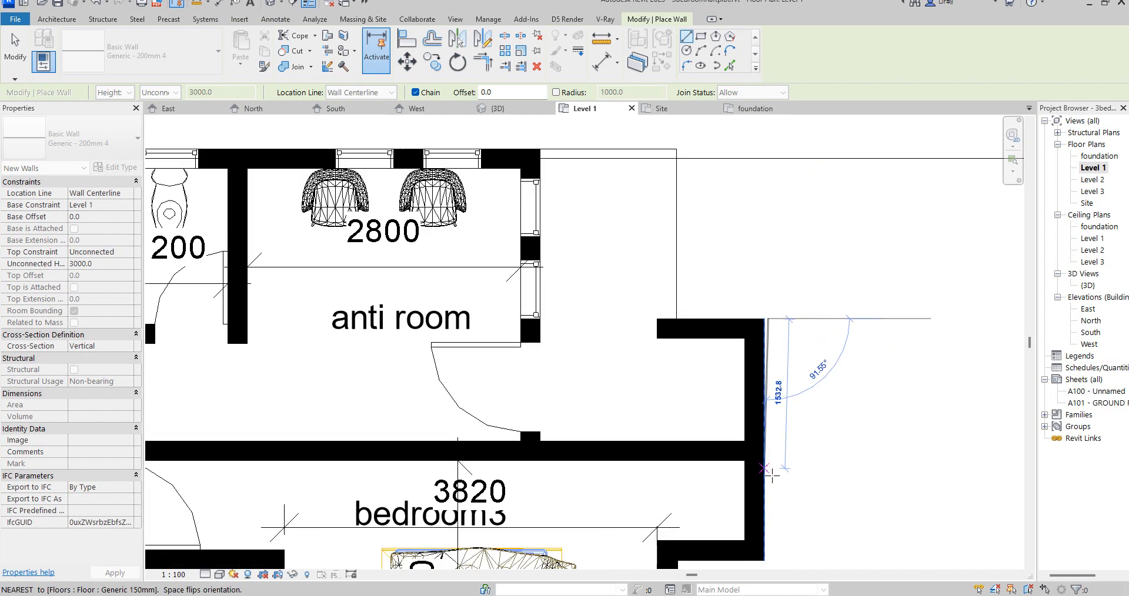
click(770, 557)
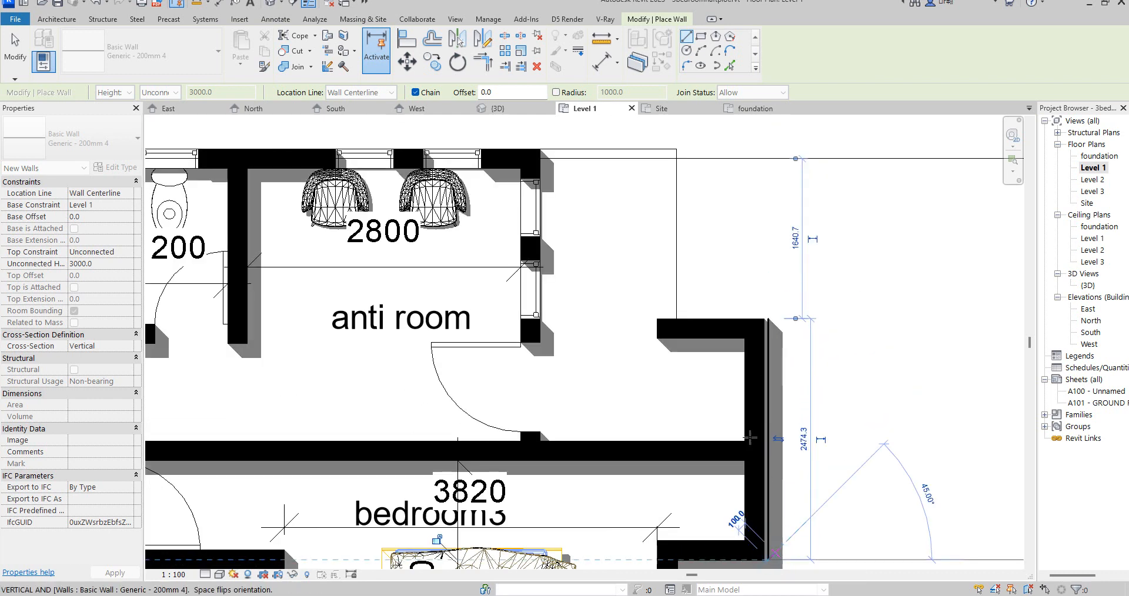
- Align the second cladding wall to the outer face of the projecting wall and end the Align command
key(a)
key(l)
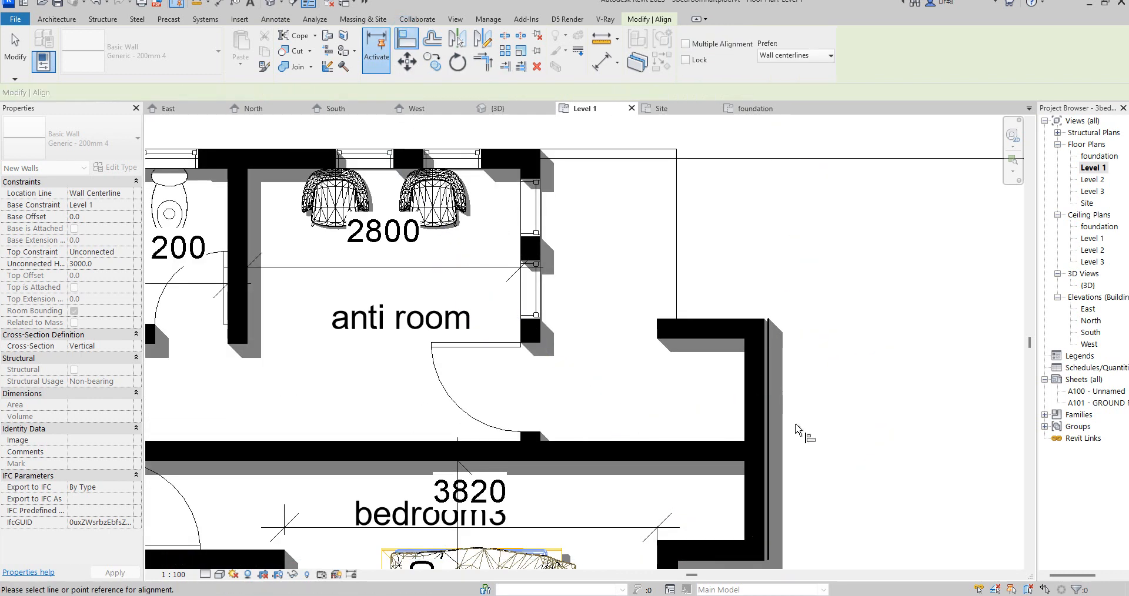
scroll(761, 418, up, 6)
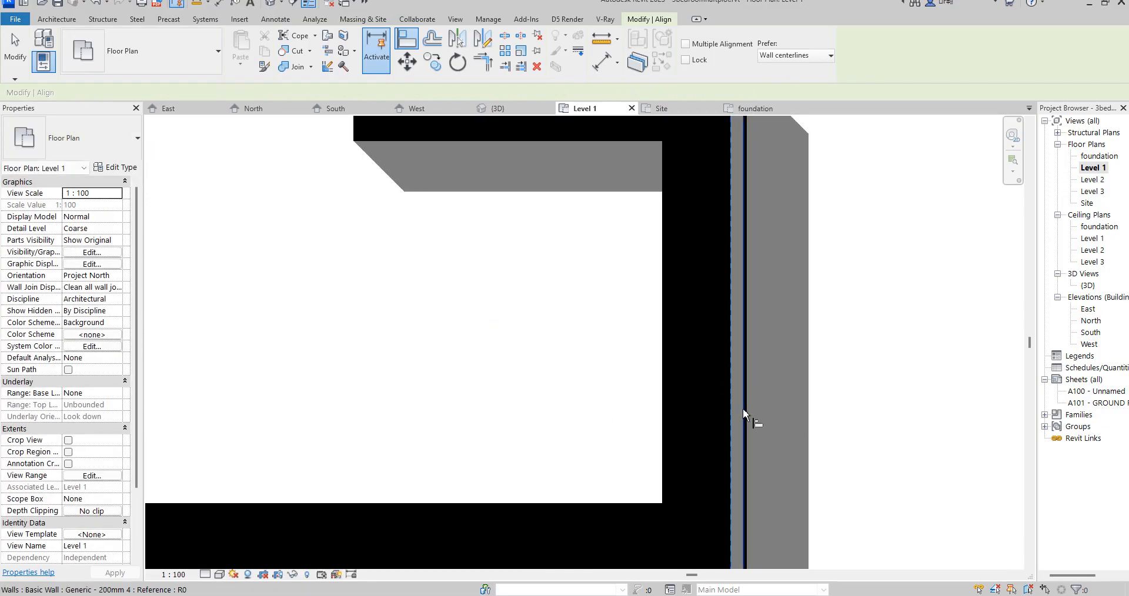
click(742, 410)
scroll(765, 329, down, 5)
scroll(732, 494, up, 2)
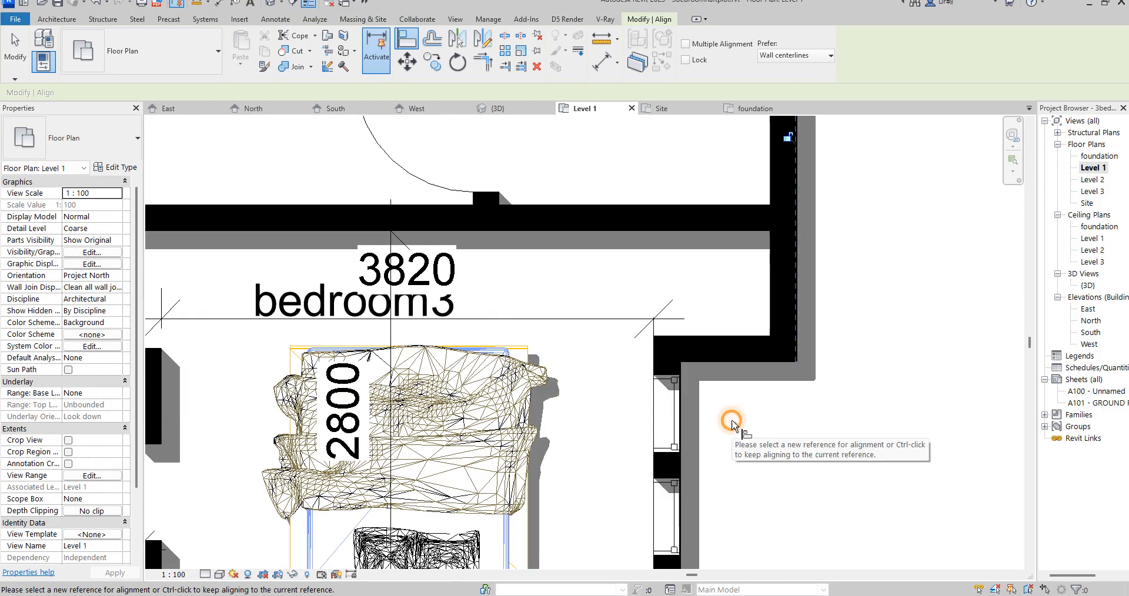
right_click(730, 235)
click(765, 243)
right_click(718, 245)
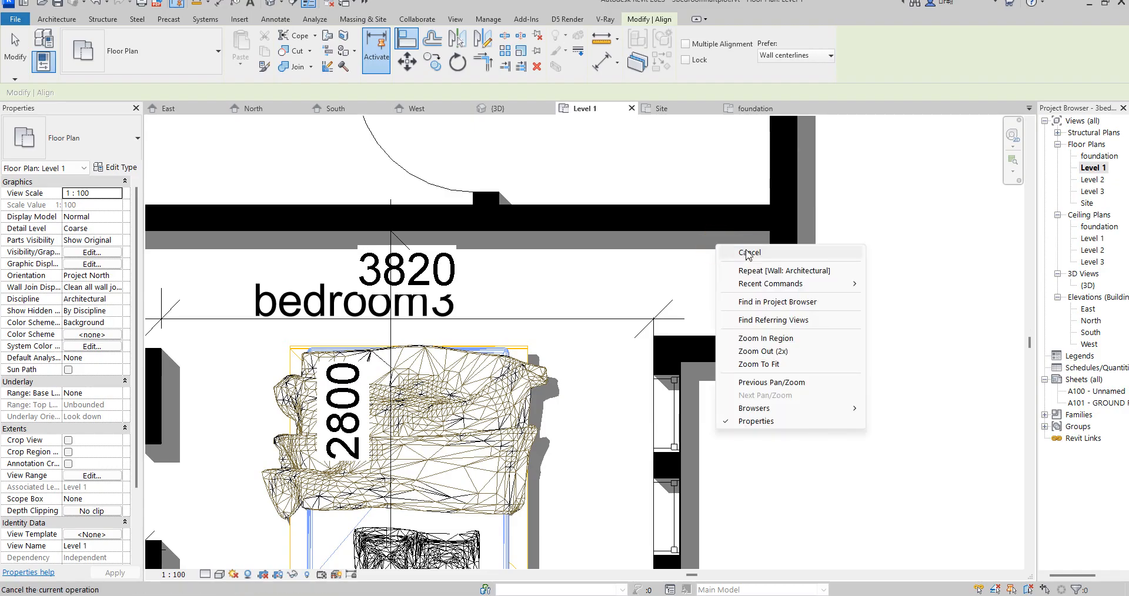
click(742, 246)
- Edit the profile of bedroom3's cladding wall in the East elevation and sketch a rectangular opening around the window farther from the projecting wall
double_click(685, 369)
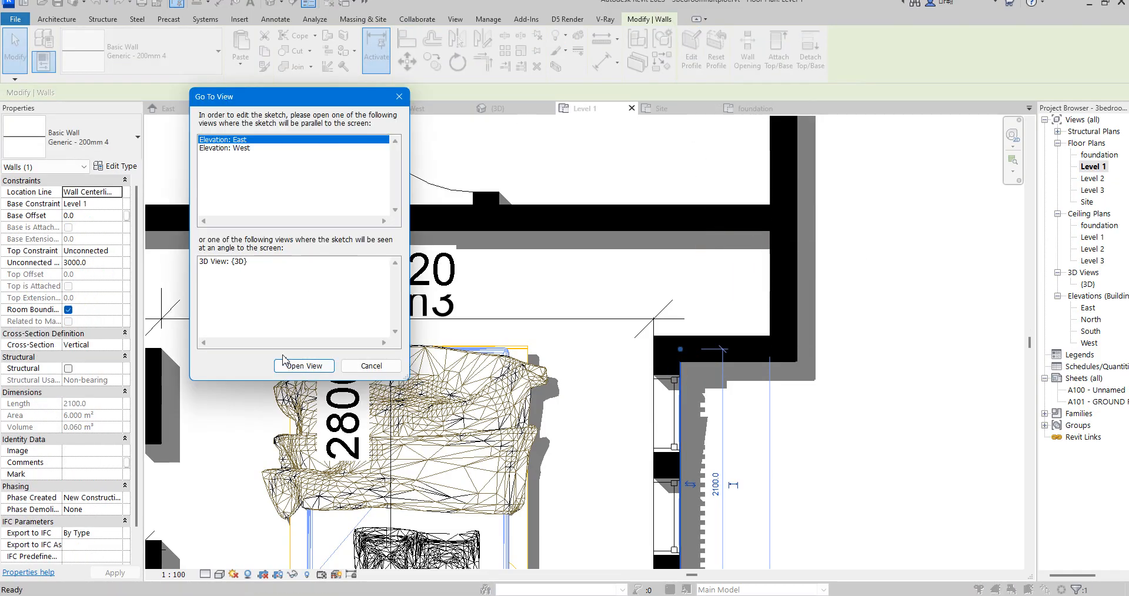
click(285, 363)
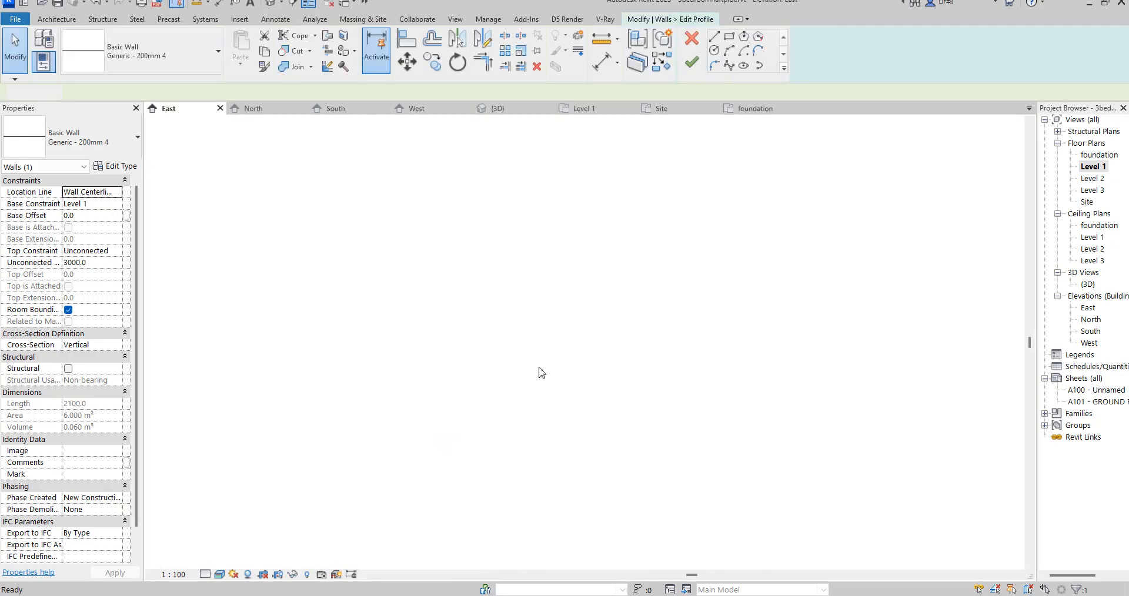
scroll(485, 298, up, 4)
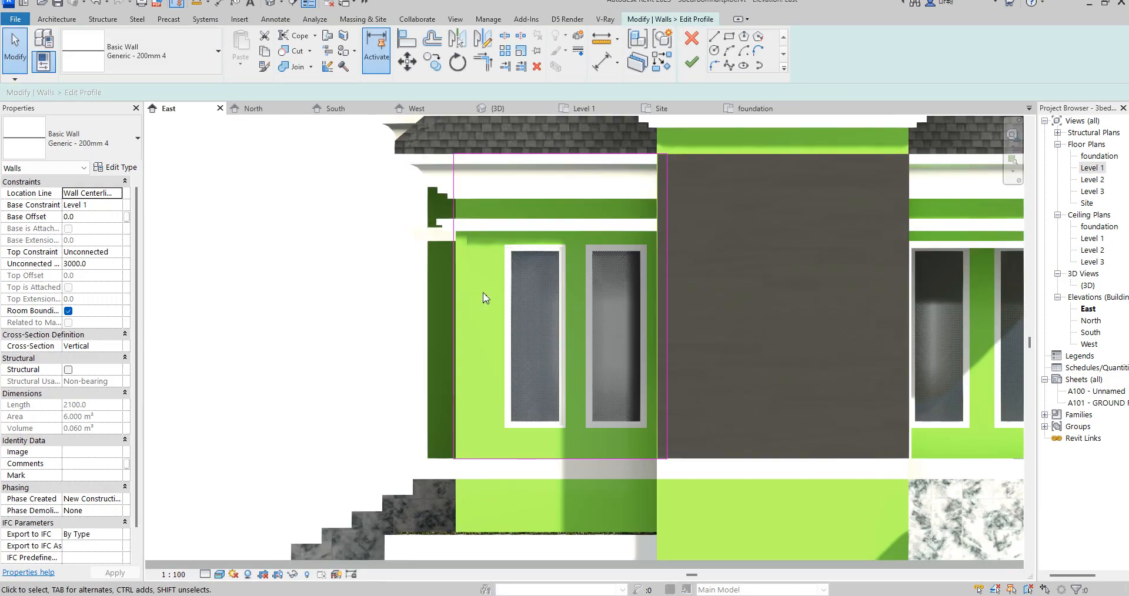
click(731, 38)
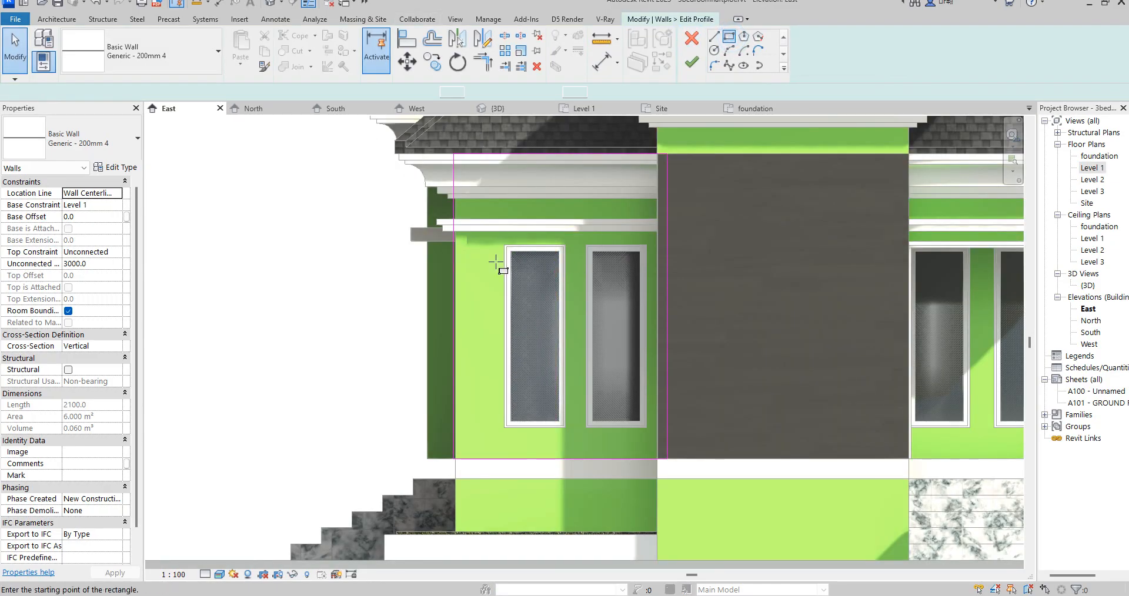
scroll(503, 262, up, 3)
click(518, 235)
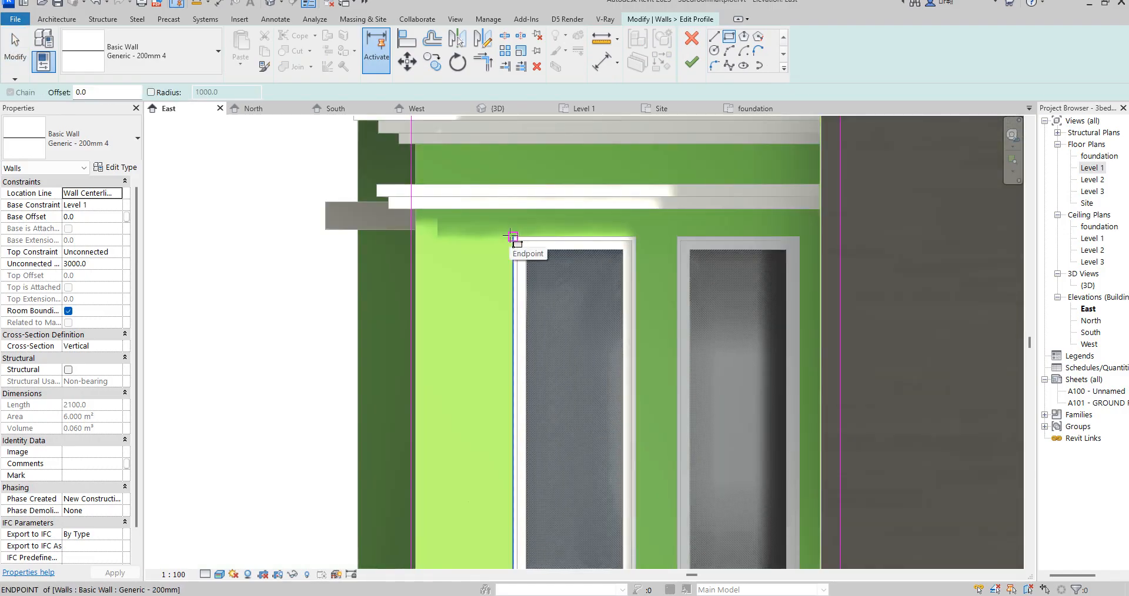
scroll(617, 454, down, 3)
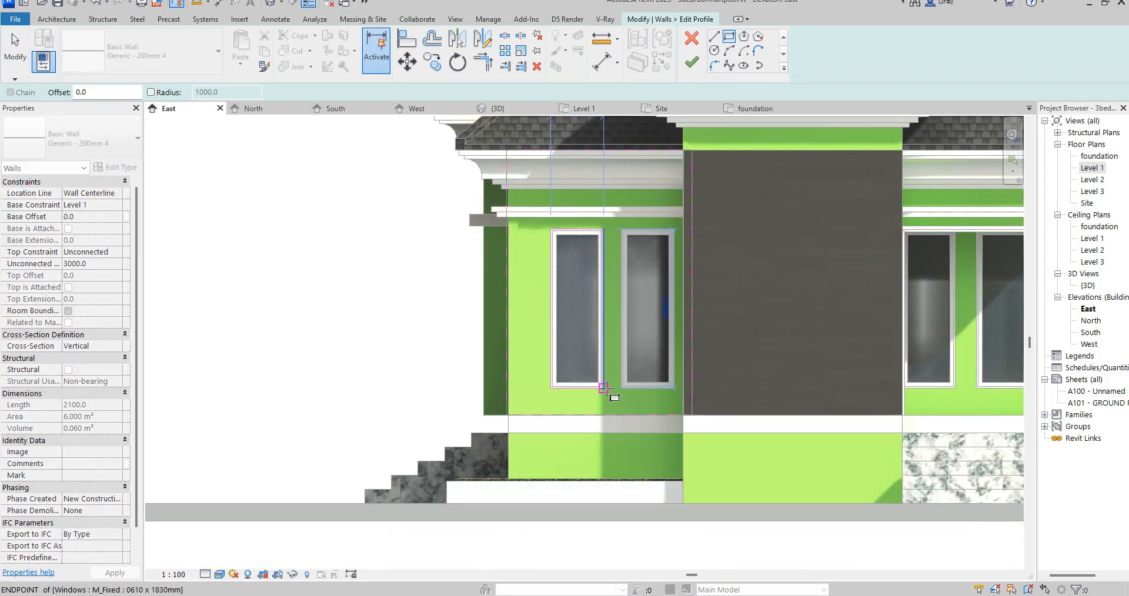
click(622, 391)
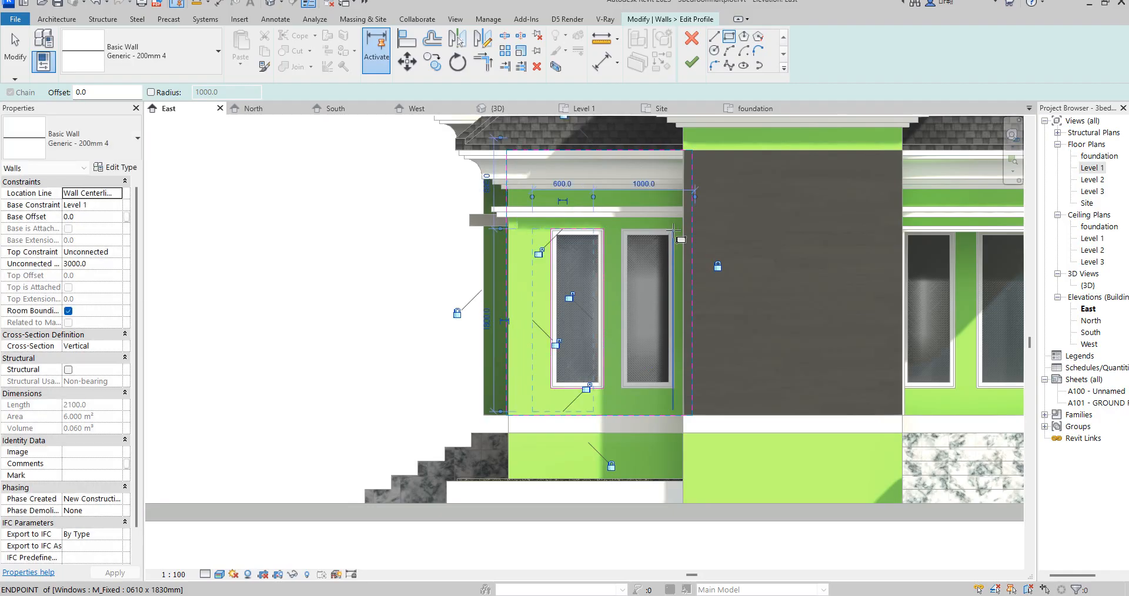
- Sketch a second rectangular opening around the window nearest the projecting wall and finish the cladding wall's profile
scroll(675, 228, up, 3)
click(676, 226)
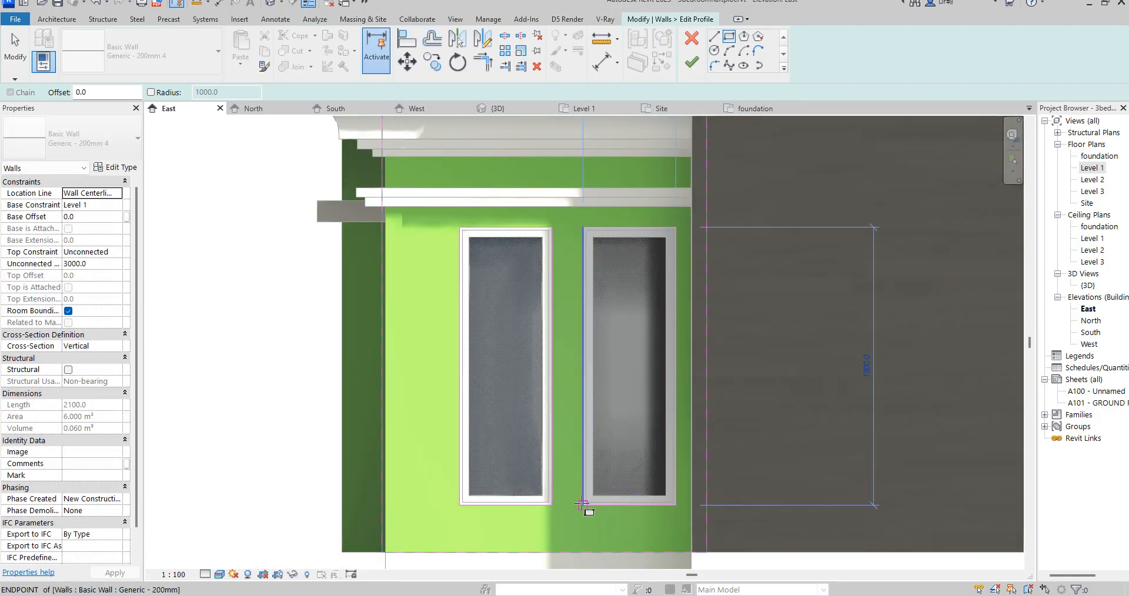
click(693, 65)
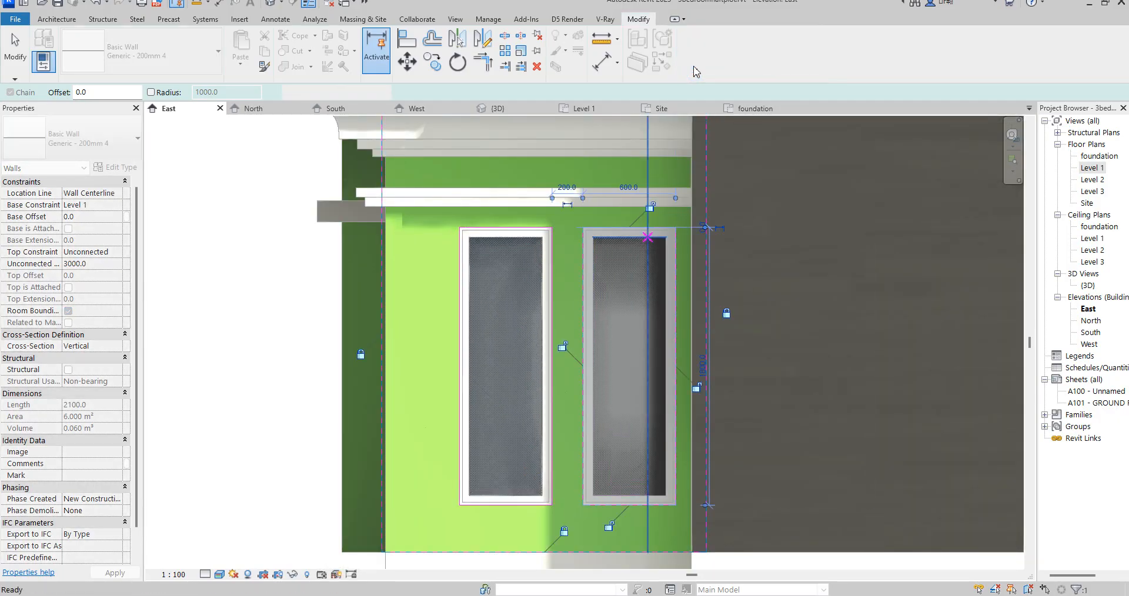
click(235, 315)
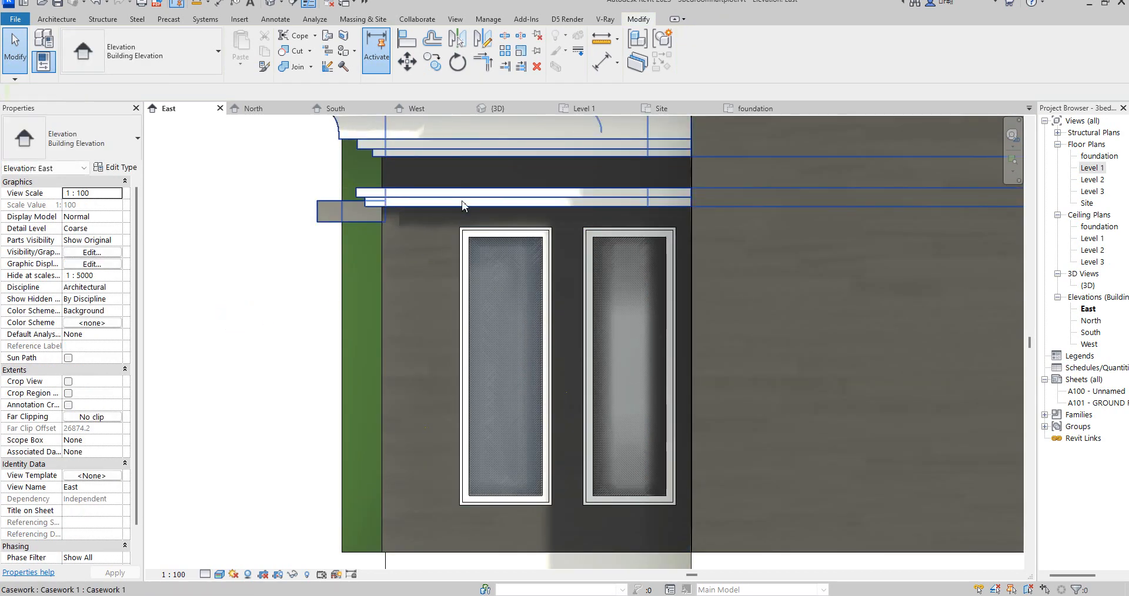
- Edit the cornice moulding casework above the windows in place and open the foundation floor plan
click(464, 186)
scroll(465, 187, down, 2)
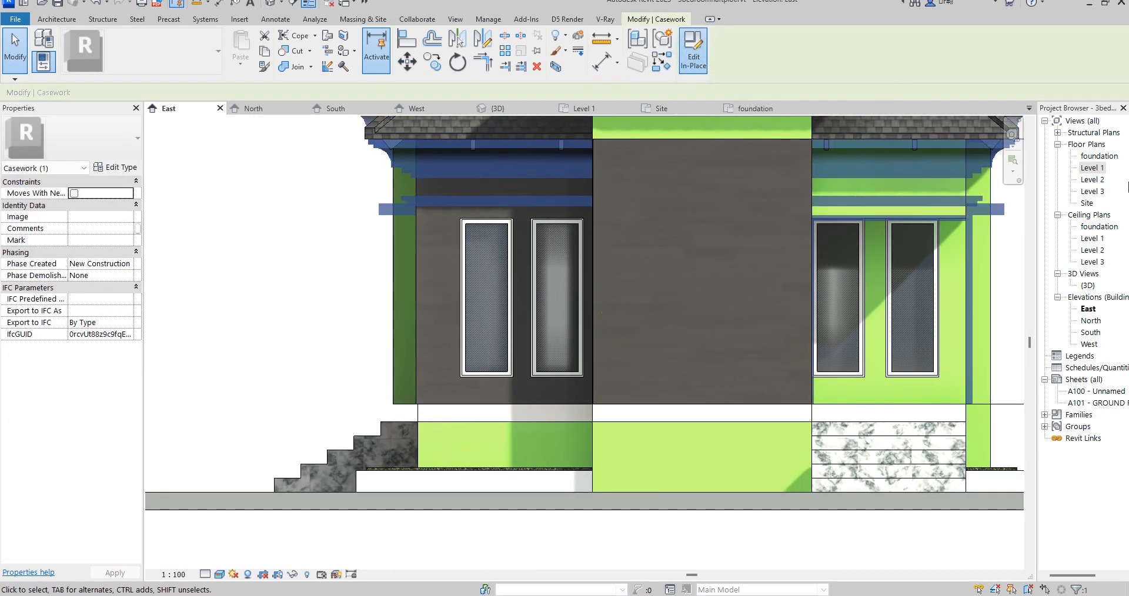
double_click(1097, 157)
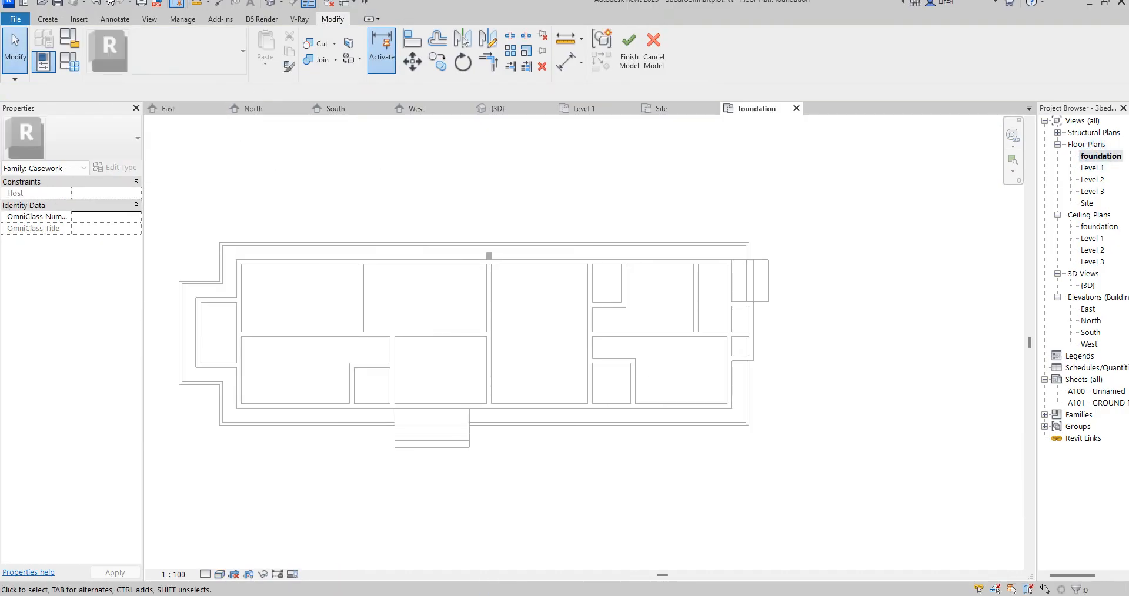
- Create an extrusion 250 mm deep from a 280 by 120 mm rectangle on the outer wall face near bedroom3's outside corner
click(47, 20)
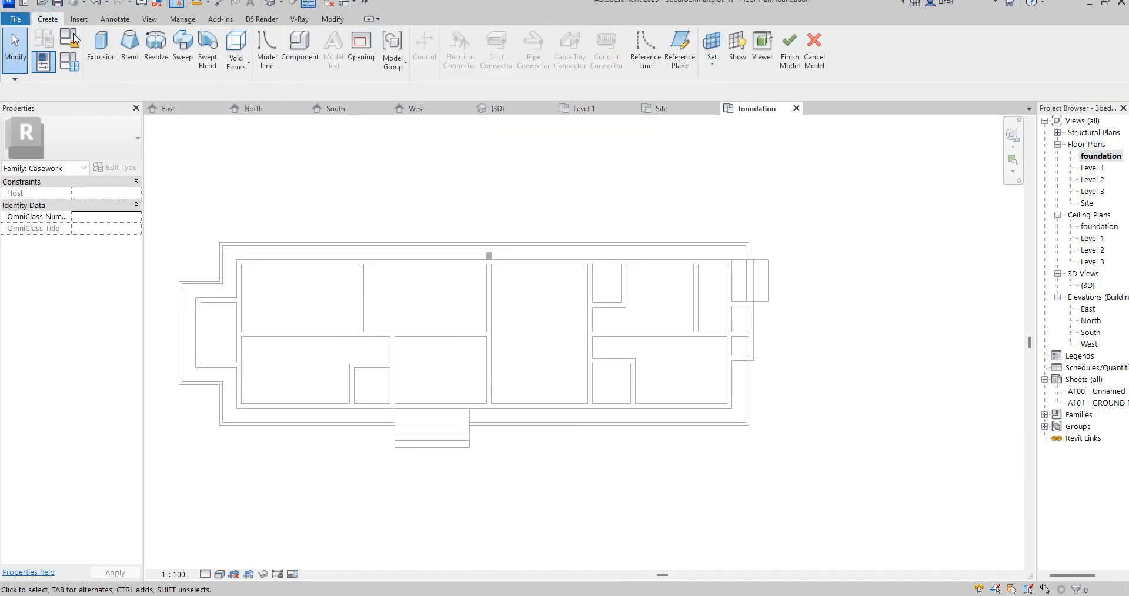
click(104, 48)
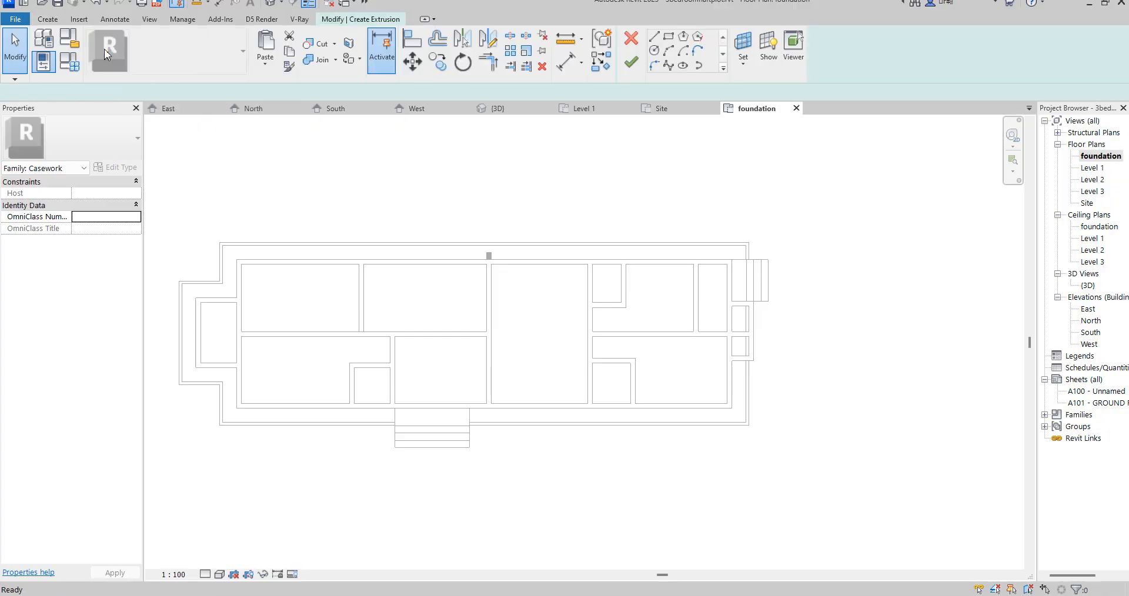
click(672, 37)
scroll(779, 409, up, 5)
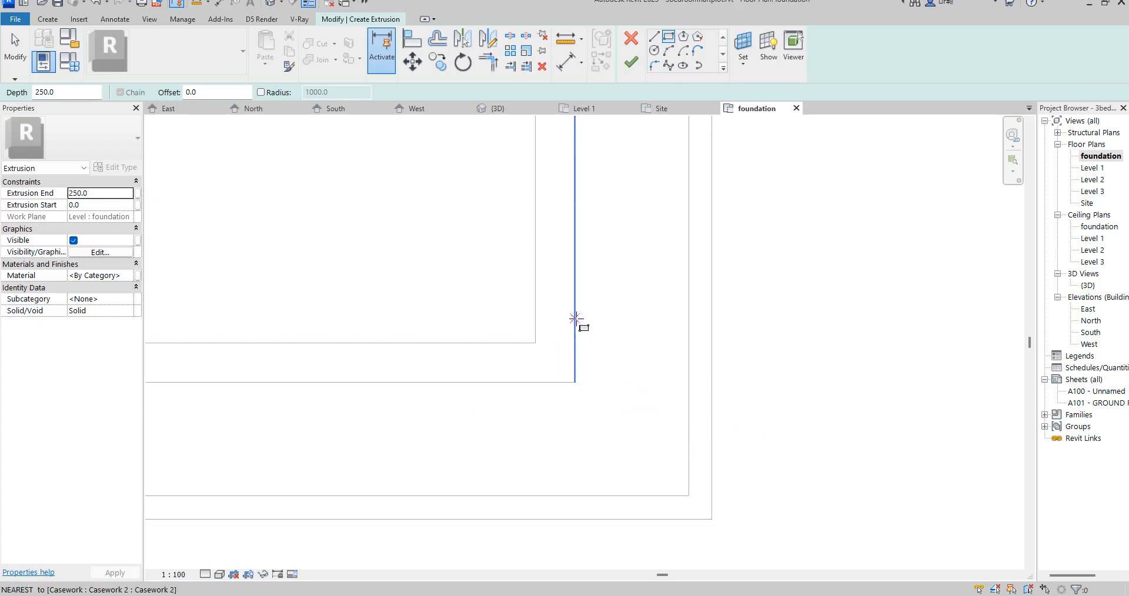
click(575, 310)
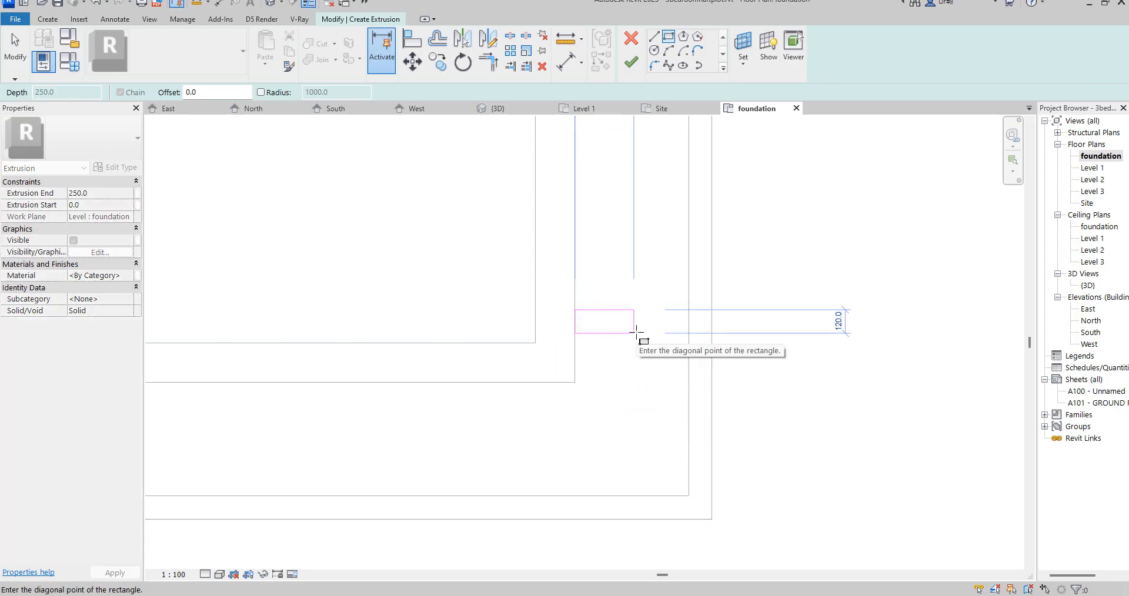
click(631, 334)
scroll(614, 409, down, 3)
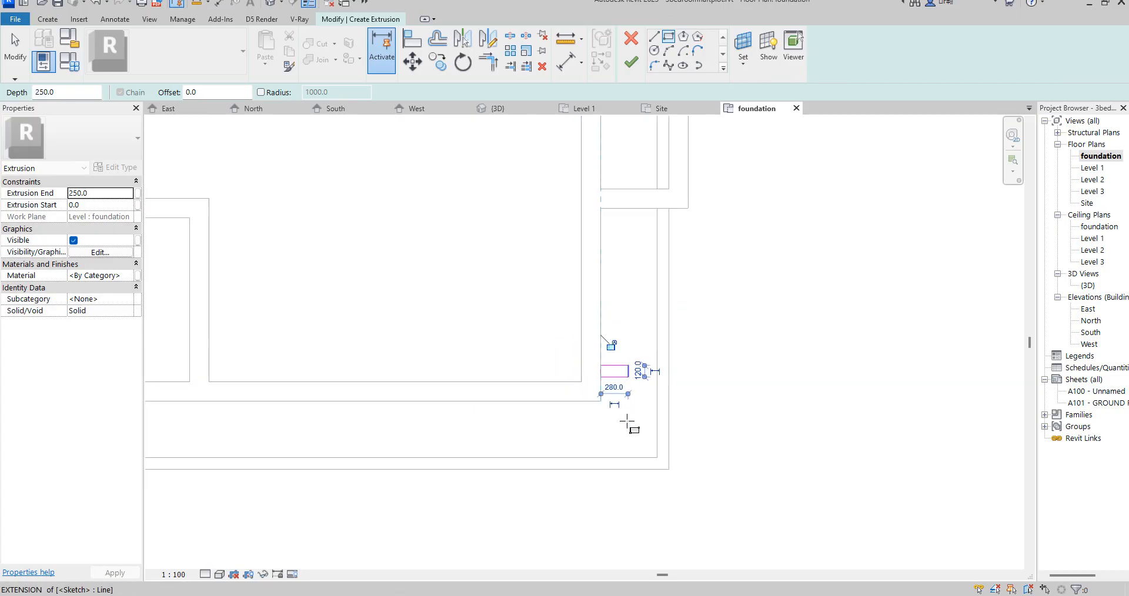
click(629, 62)
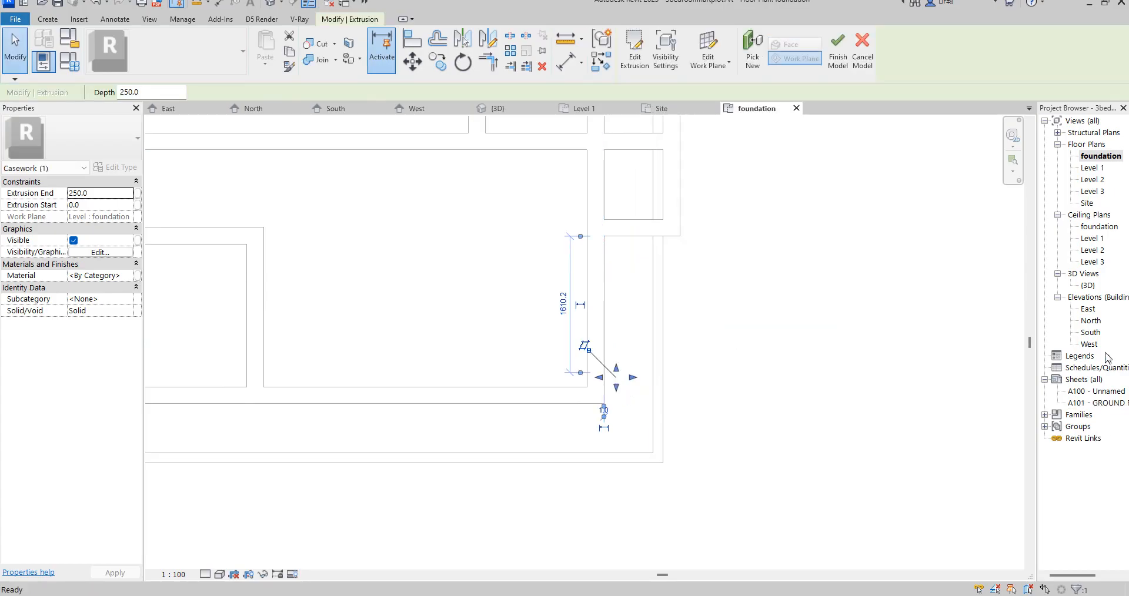
- In the East elevation, extend the fin extrusion to a depth of 3560 mm and assign it the Aluminium(8) material
double_click(1088, 309)
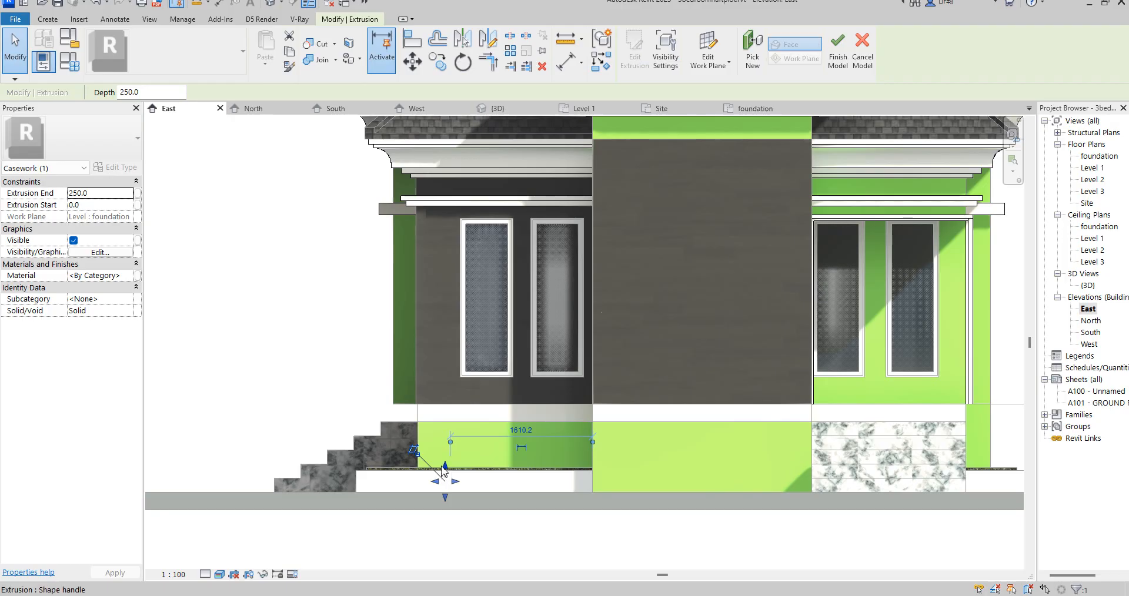
drag(439, 254, 438, 184)
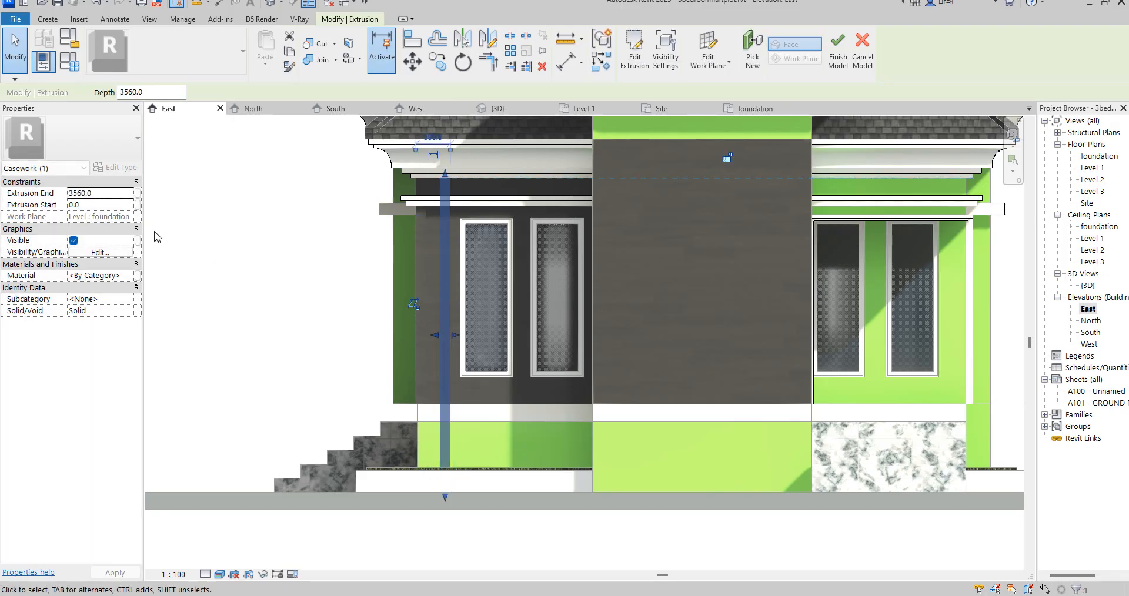
click(132, 280)
click(130, 275)
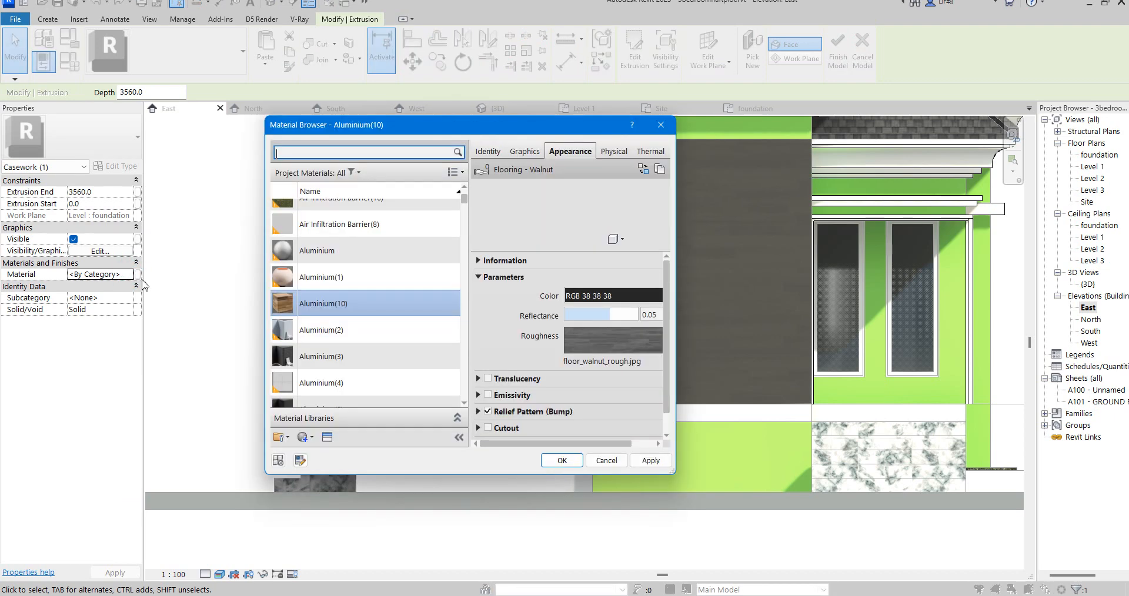
scroll(321, 281, up, 1)
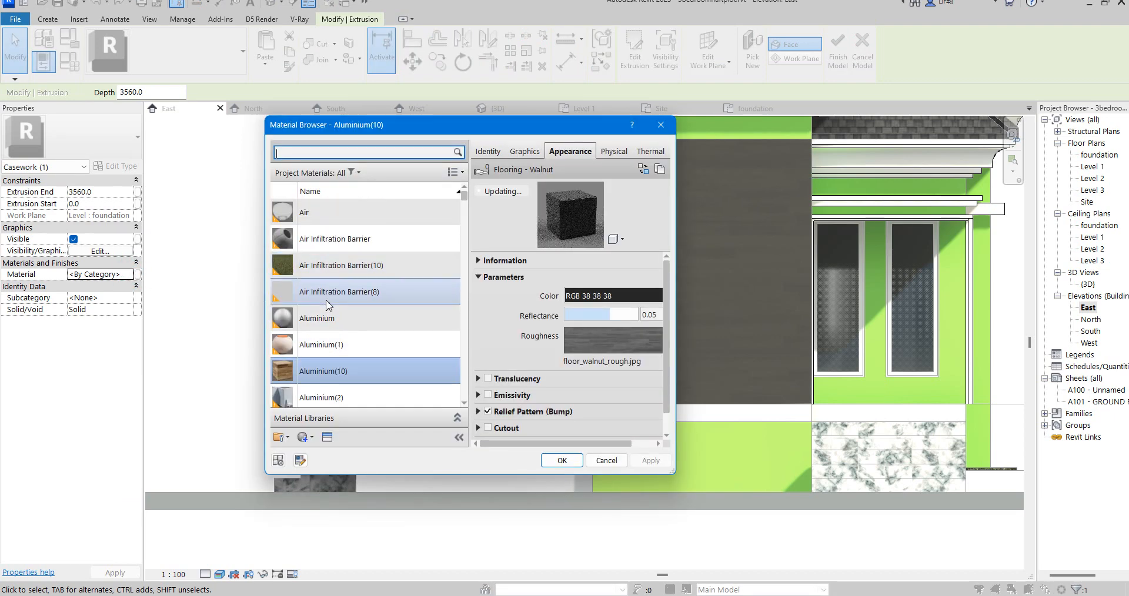
scroll(324, 294, down, 5)
scroll(328, 324, down, 15)
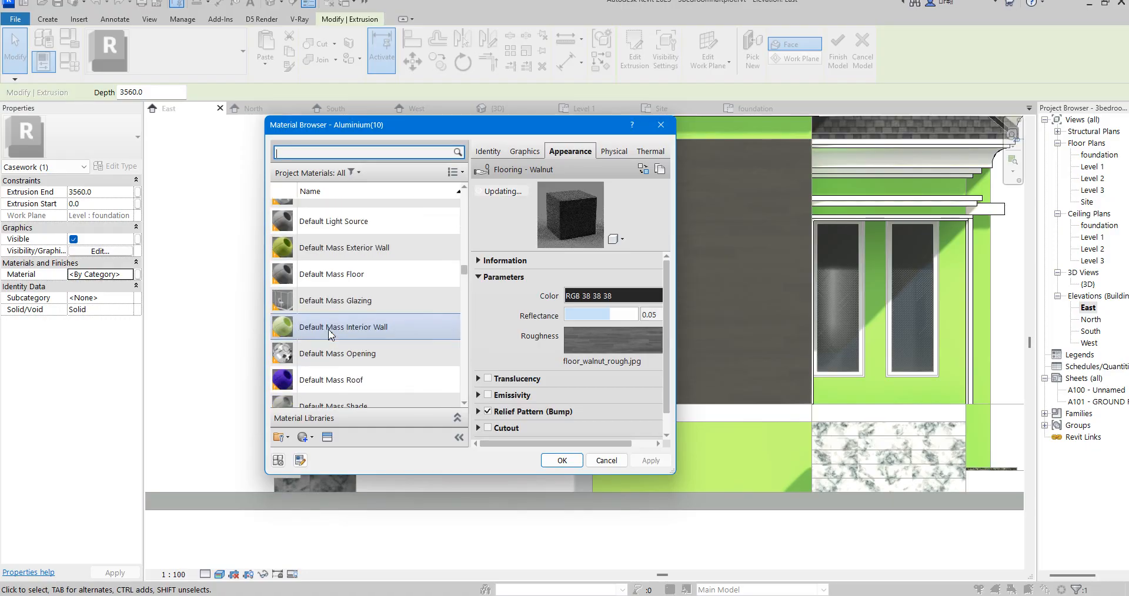
scroll(330, 334, down, 10)
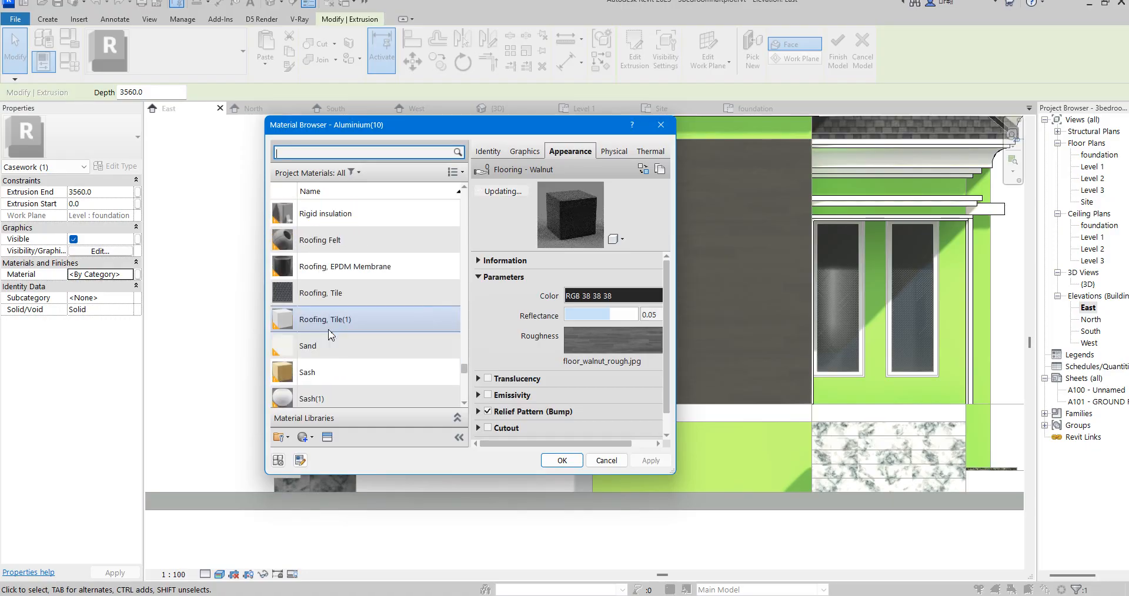
scroll(331, 335, up, 6)
scroll(330, 334, up, 5)
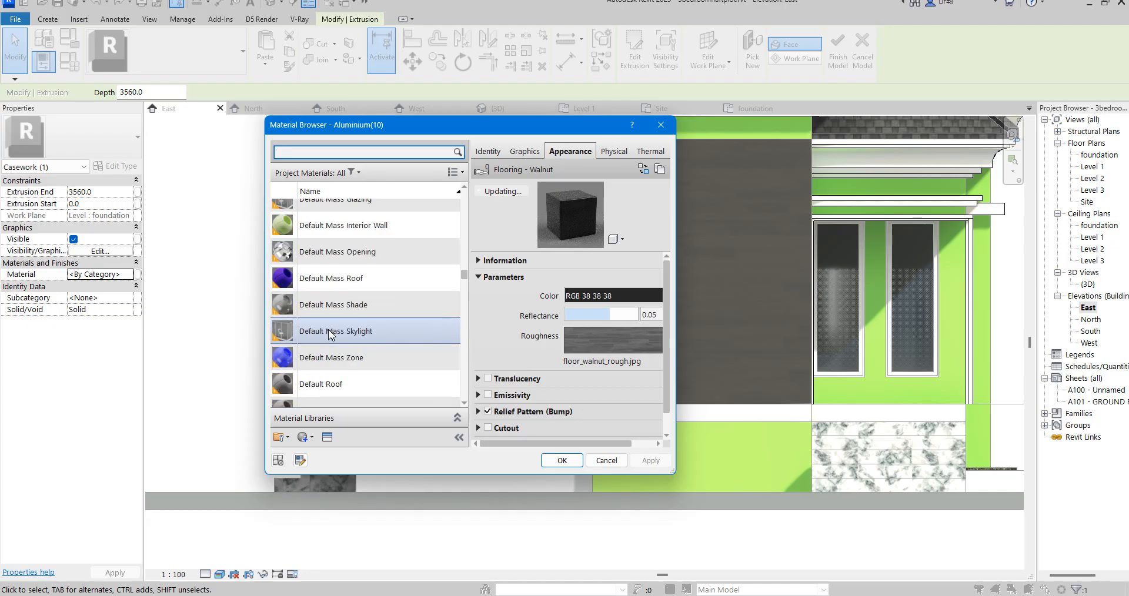
scroll(330, 337, down, 2)
scroll(329, 337, up, 10)
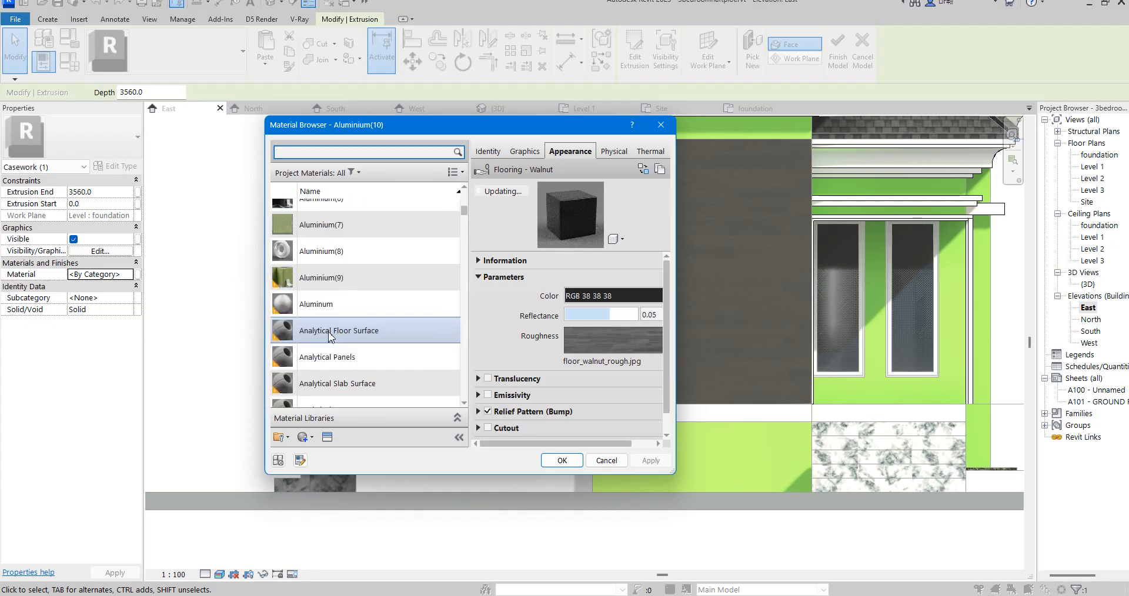
scroll(328, 347, down, 3)
scroll(328, 347, up, 3)
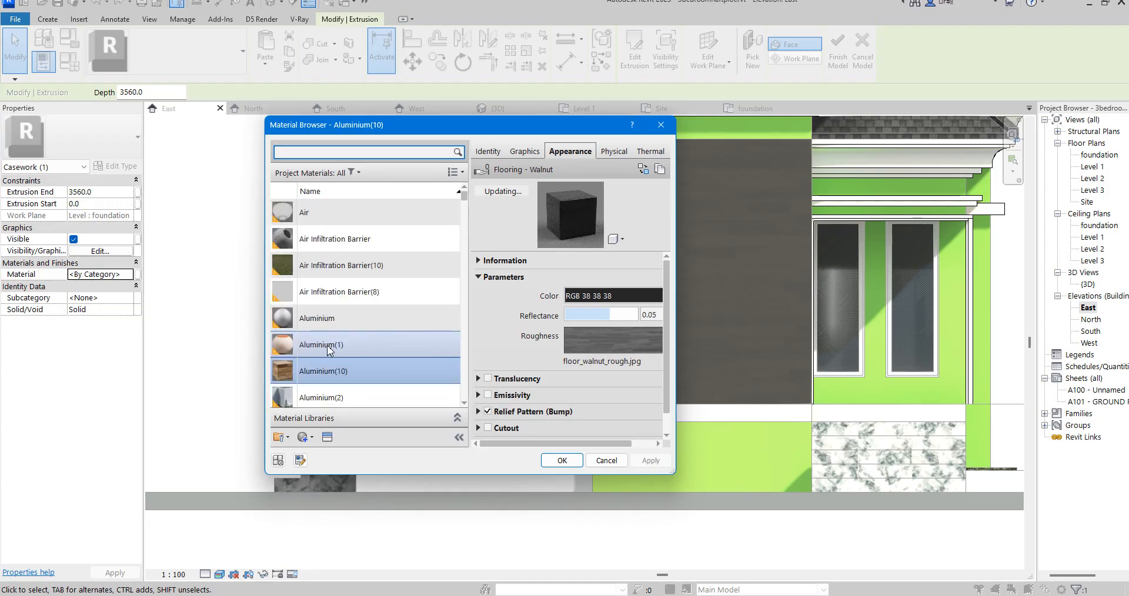
scroll(327, 344, down, 5)
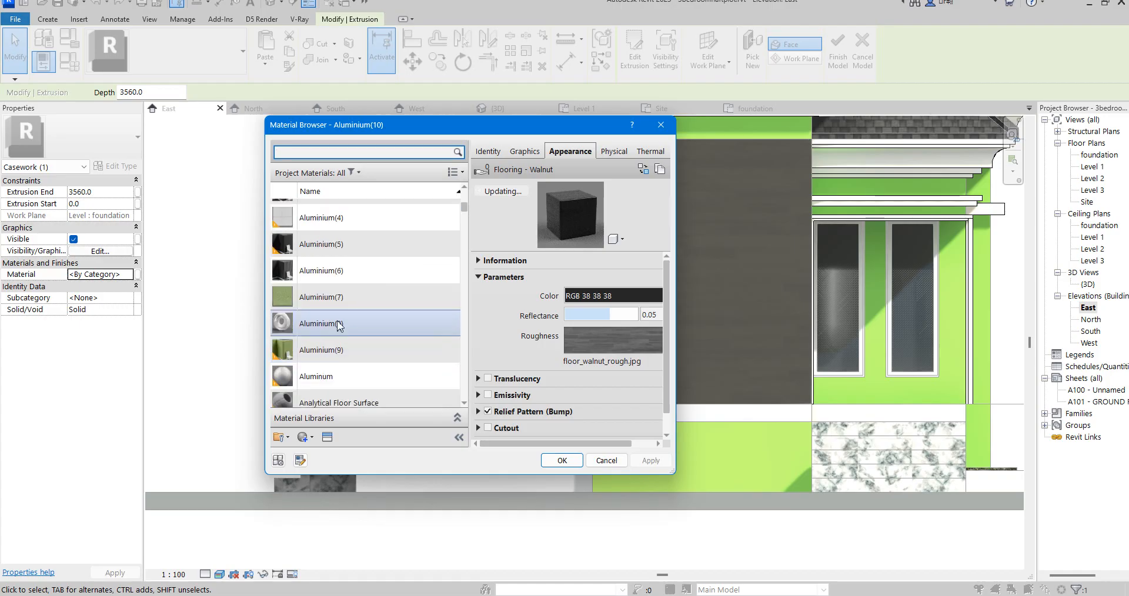
double_click(337, 320)
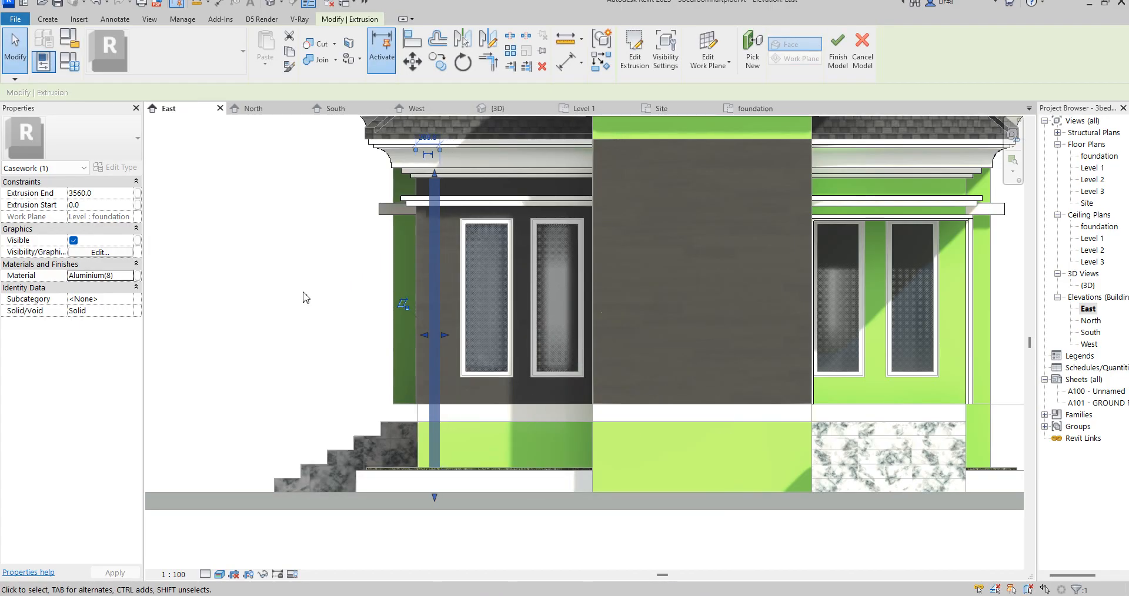
- Shift the fin closer to bedroom3's outside corner and copy it once horizontally toward the windows
drag(427, 245, 423, 244)
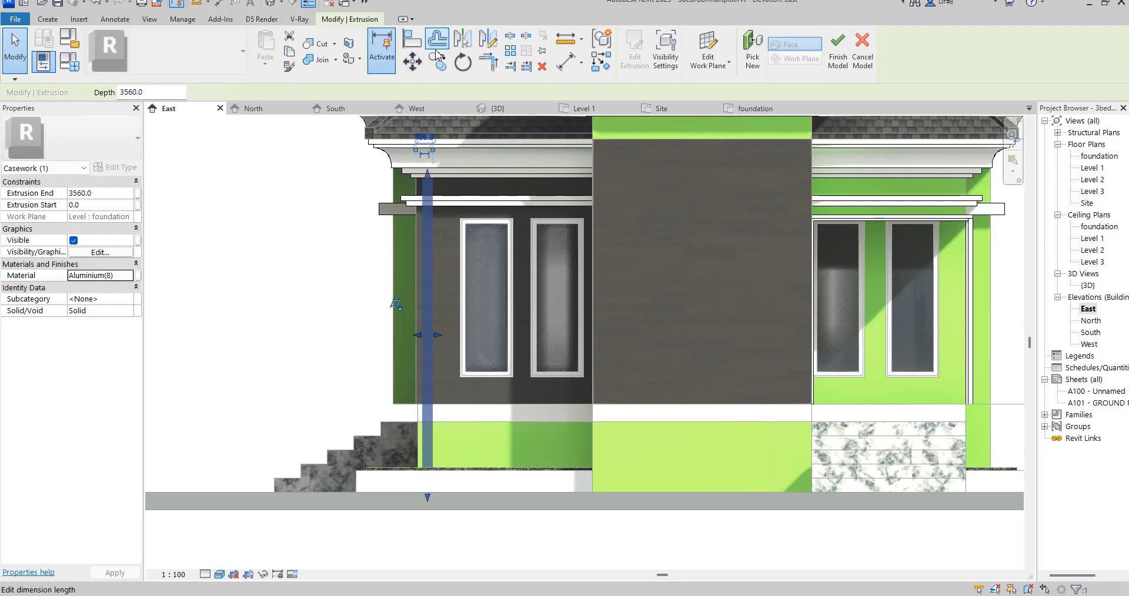
click(412, 61)
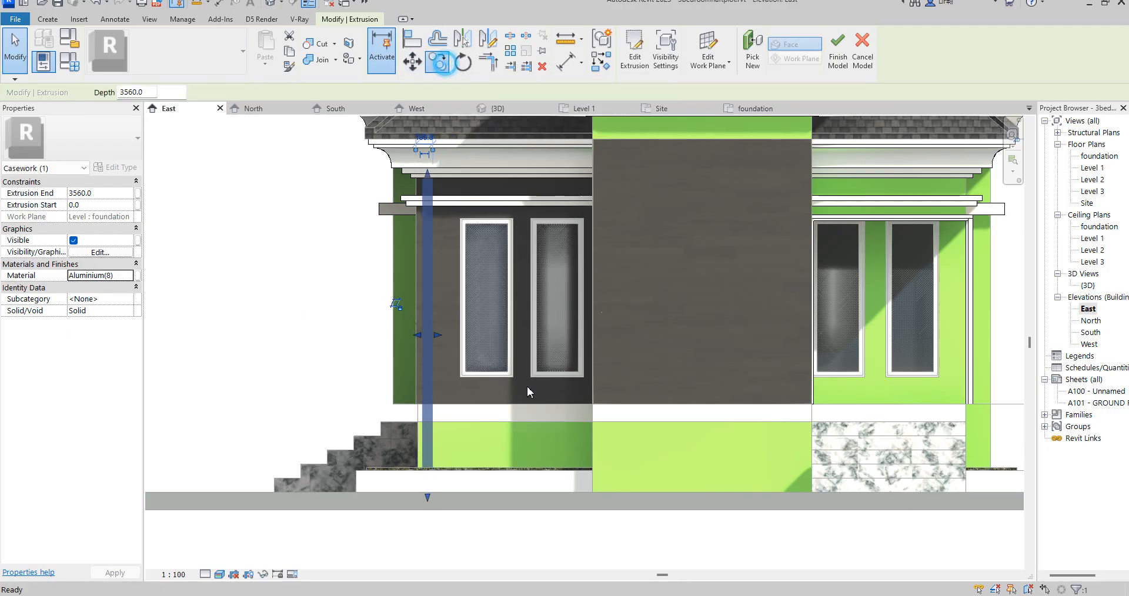
click(434, 468)
click(450, 467)
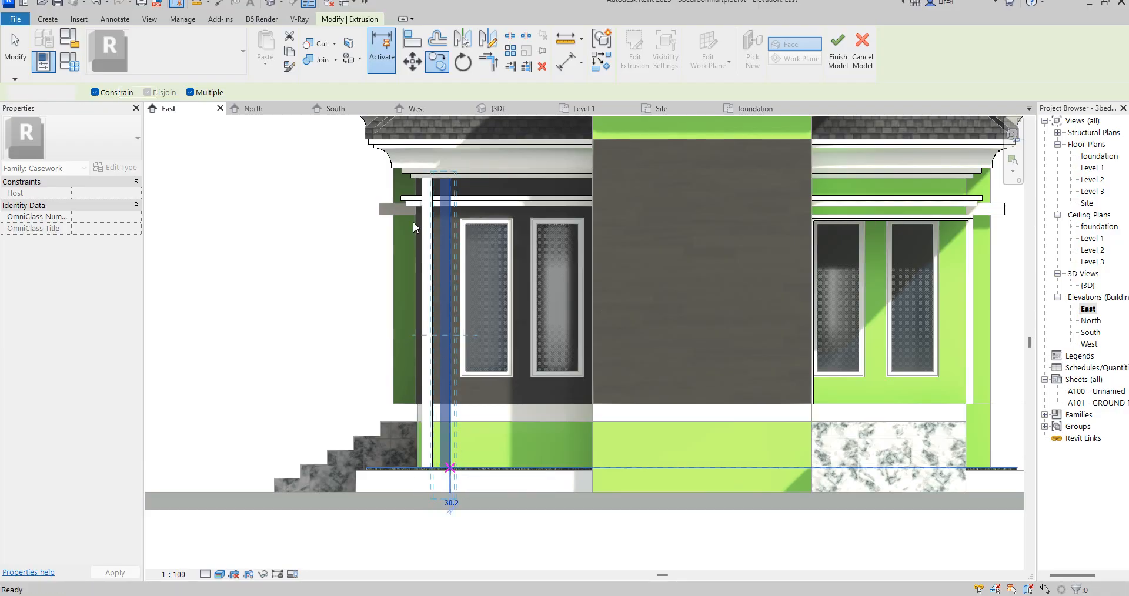
key(Escape)
- Shorten the copied fin to about 3428 mm and lower the corner fin's top slightly below the cornice
scroll(453, 215, up, 5)
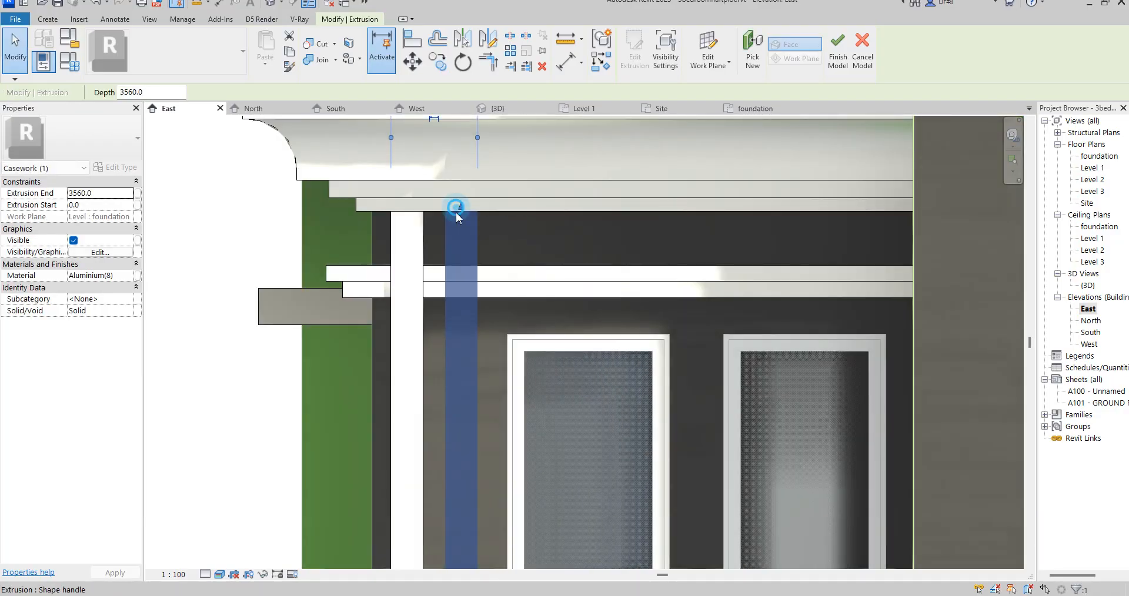
drag(459, 213, 460, 247)
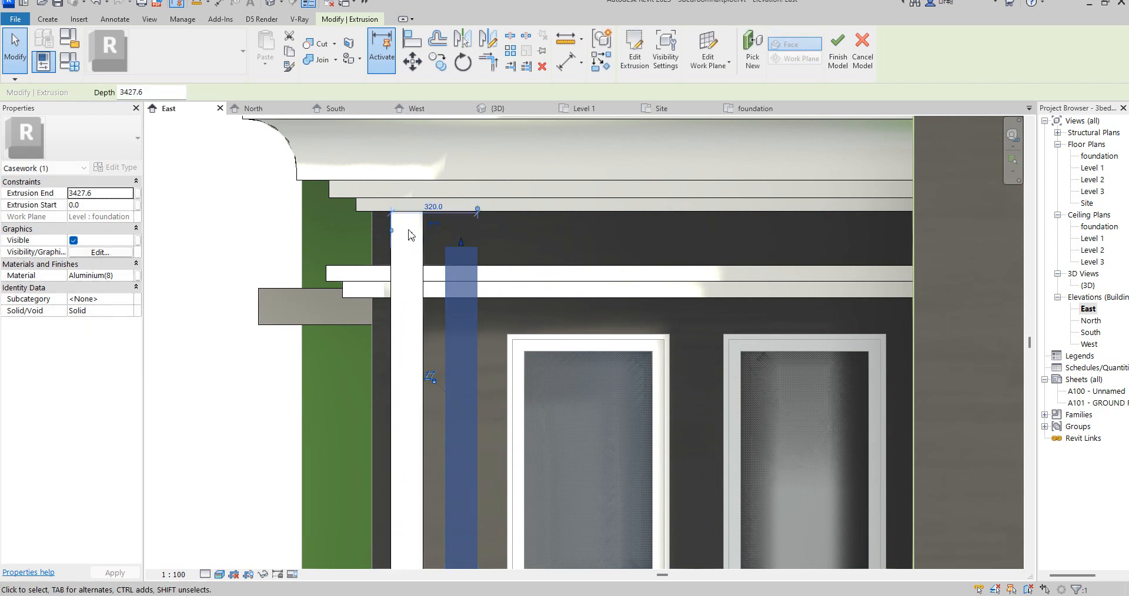
click(418, 244)
drag(411, 216, 417, 241)
click(528, 248)
- Finish the in-place casework model containing the two vertical fins
scroll(492, 323, down, 6)
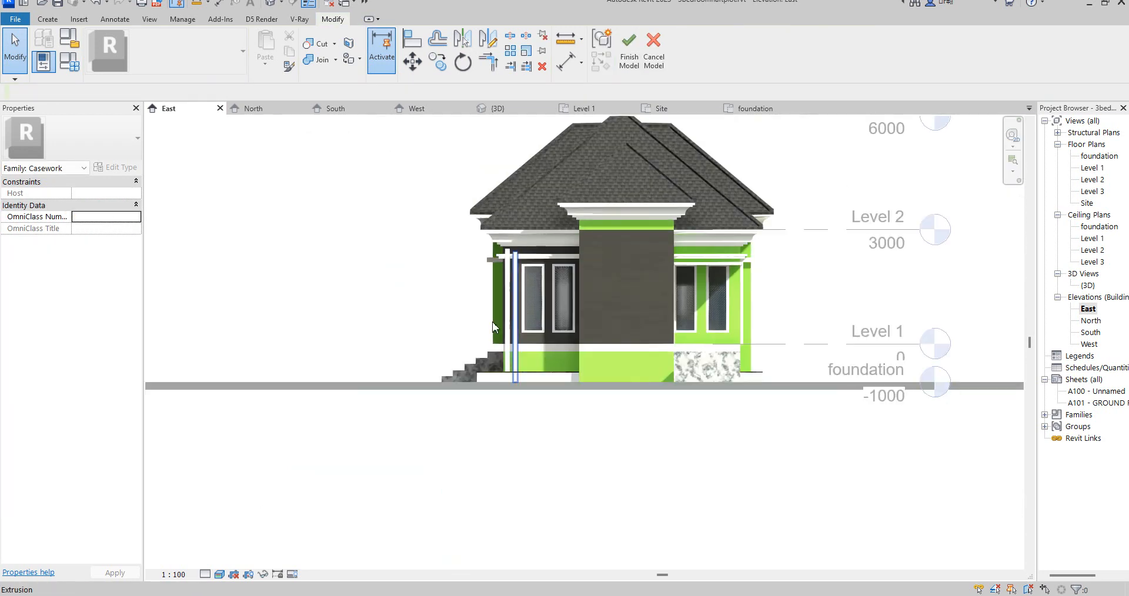
scroll(498, 418, up, 8)
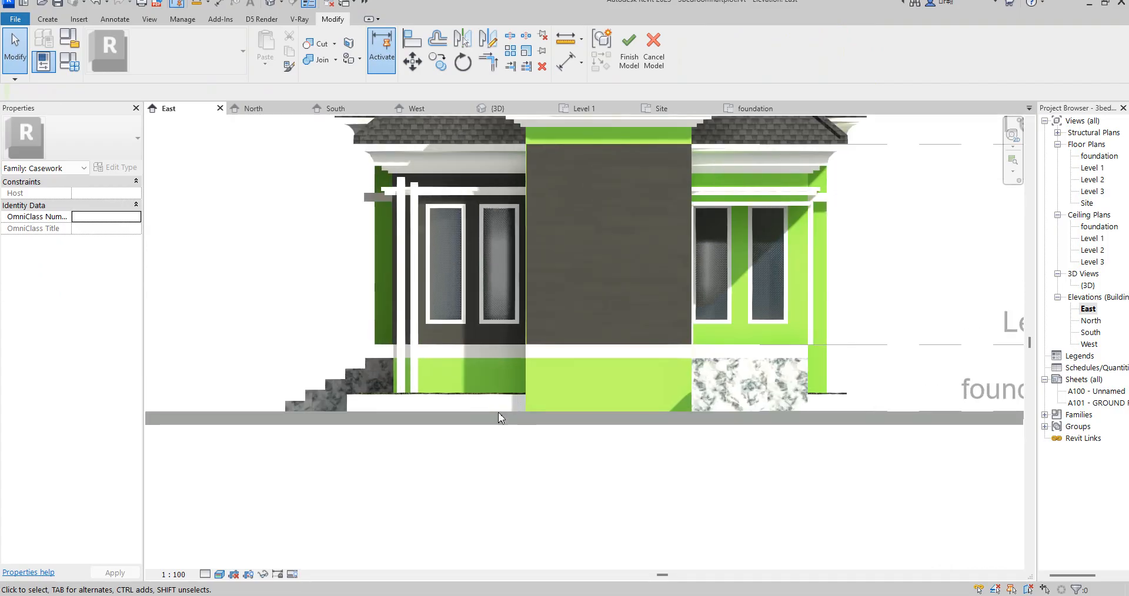
scroll(499, 417, down, 3)
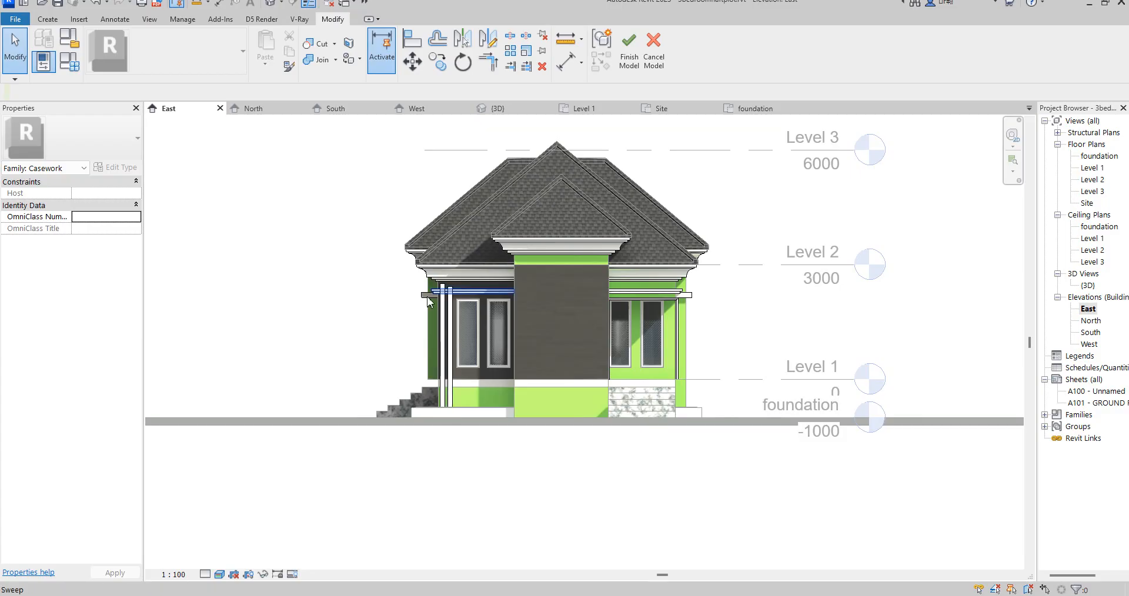
scroll(447, 306, up, 6)
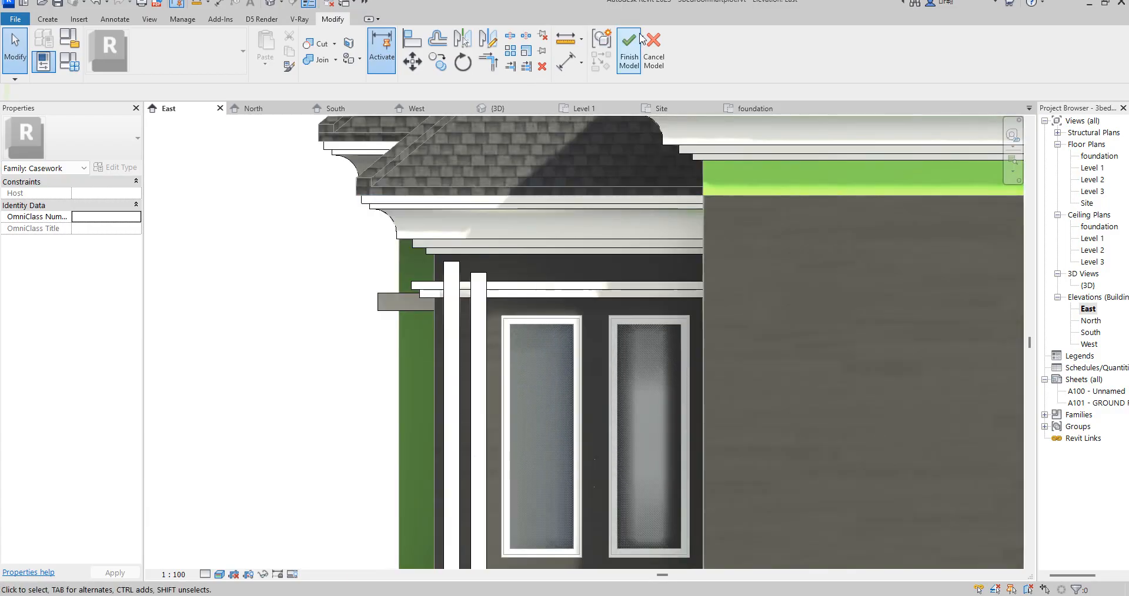
- Set the base constraint of bedroom3's cladding wall around the windows to foundation
click(437, 275)
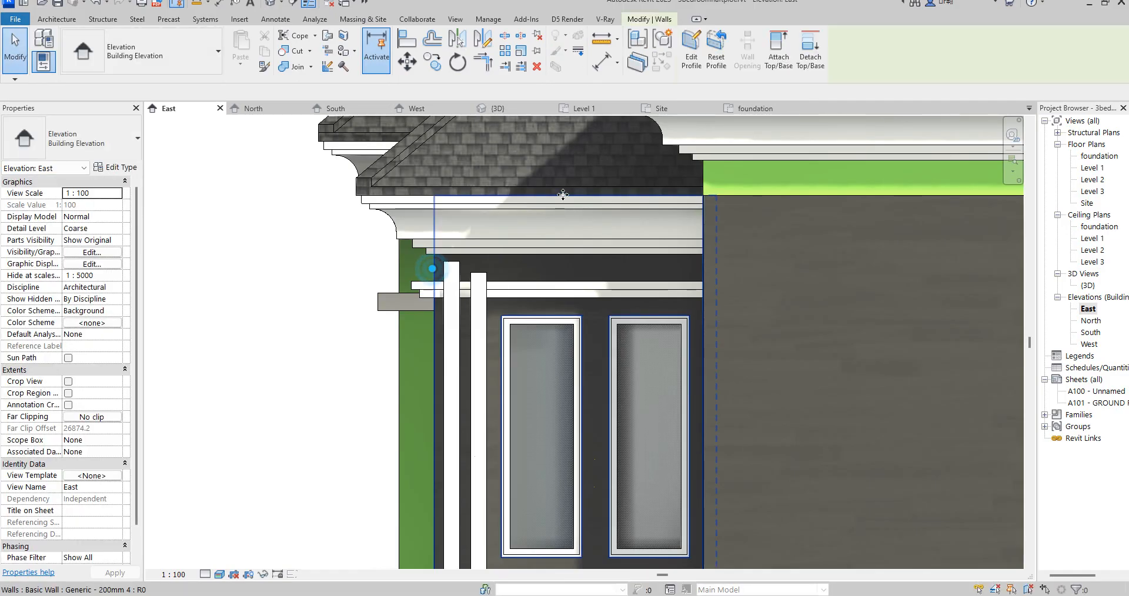
scroll(562, 207, down, 2)
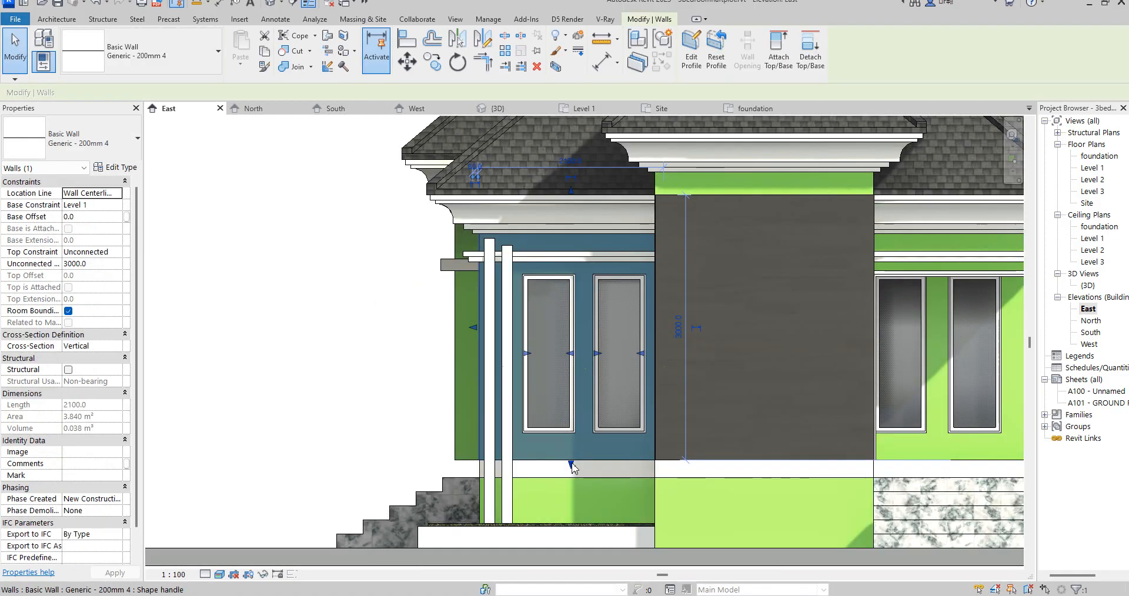
click(94, 205)
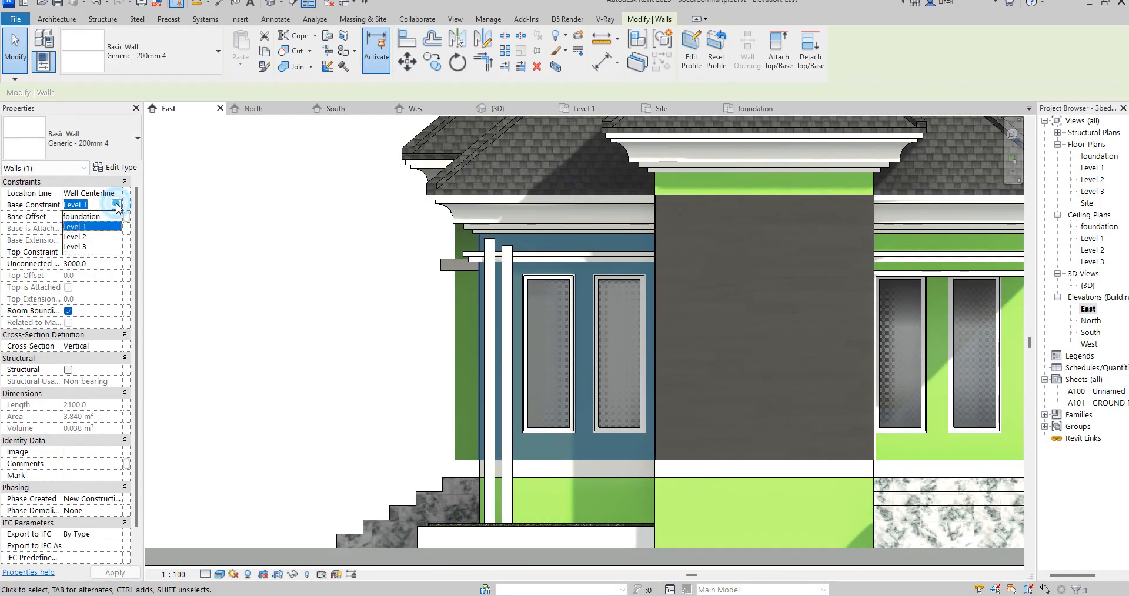
click(94, 217)
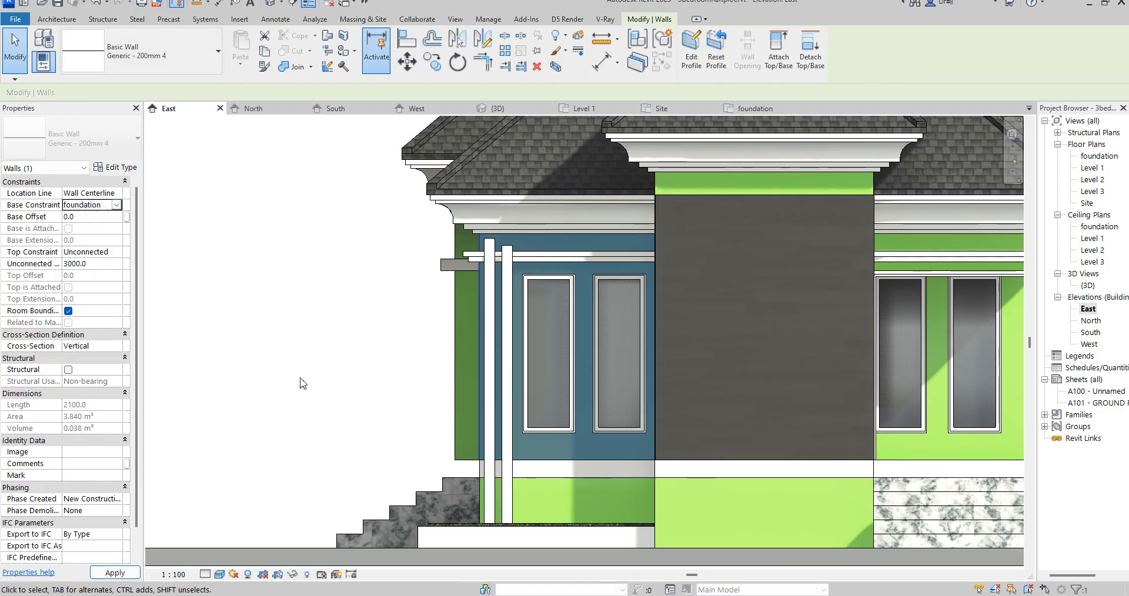
click(373, 383)
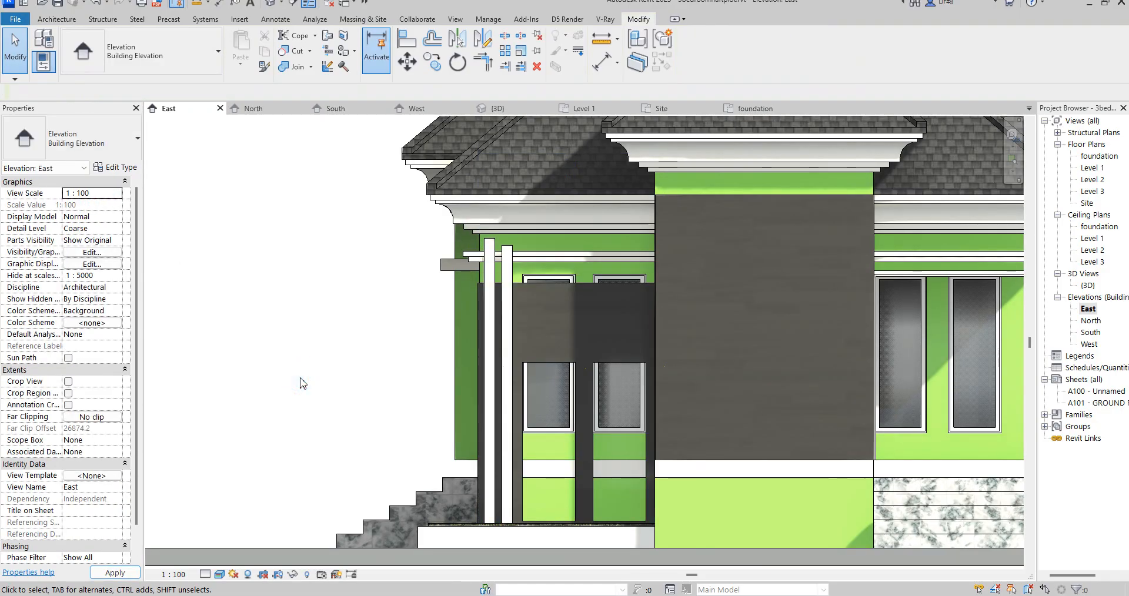
- Edit the cladding wall's profile, raising its top edge behind the cornice to 1700 mm above the openings' tops
click(590, 459)
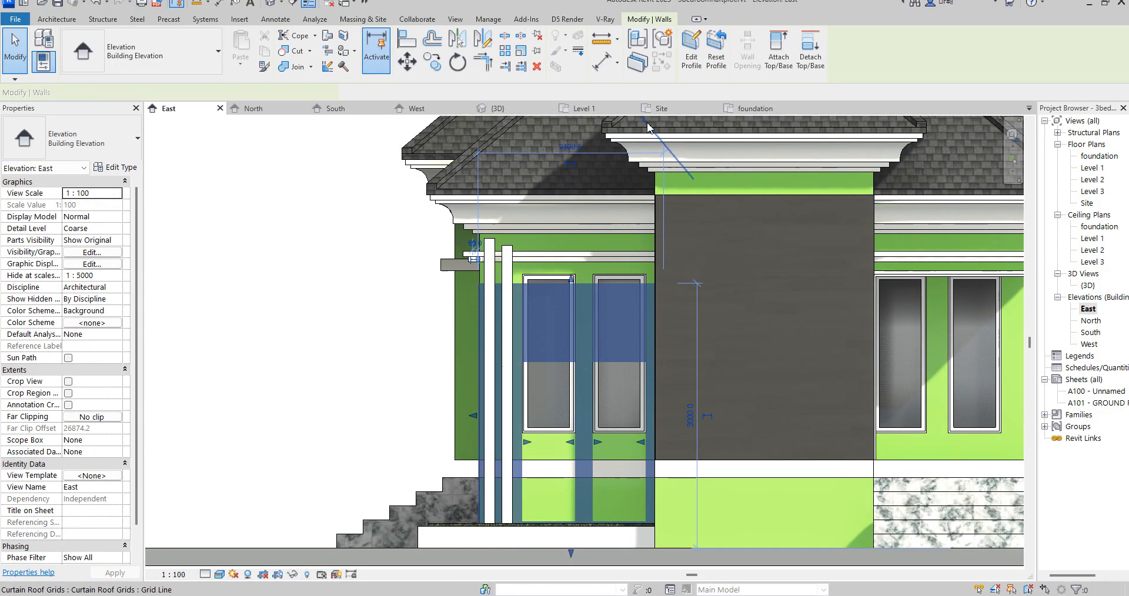
click(691, 58)
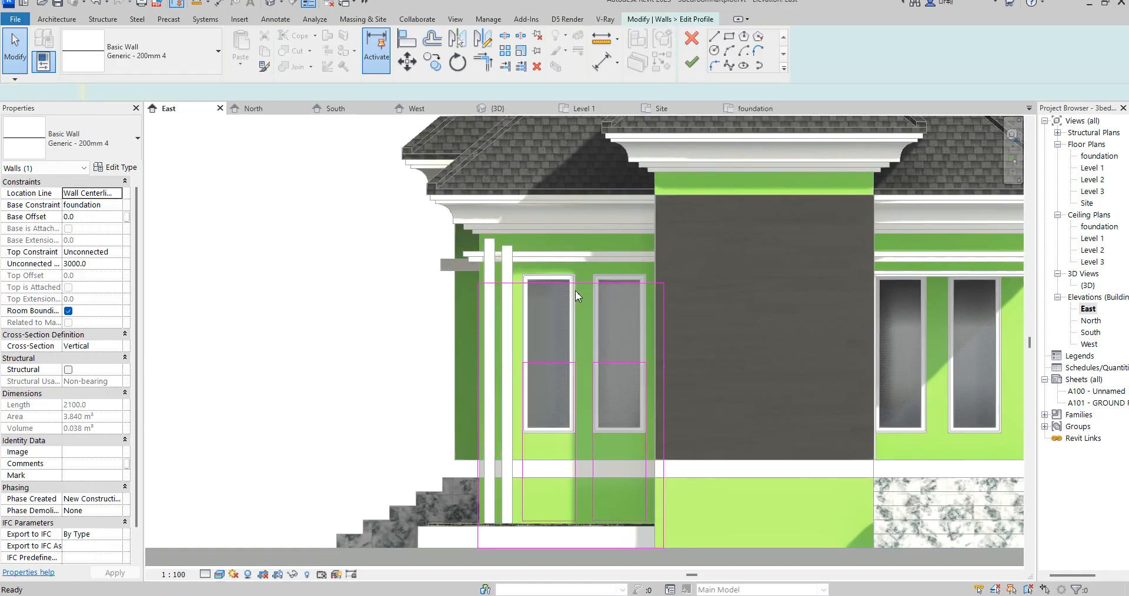
click(542, 286)
drag(542, 286, 548, 215)
click(870, 581)
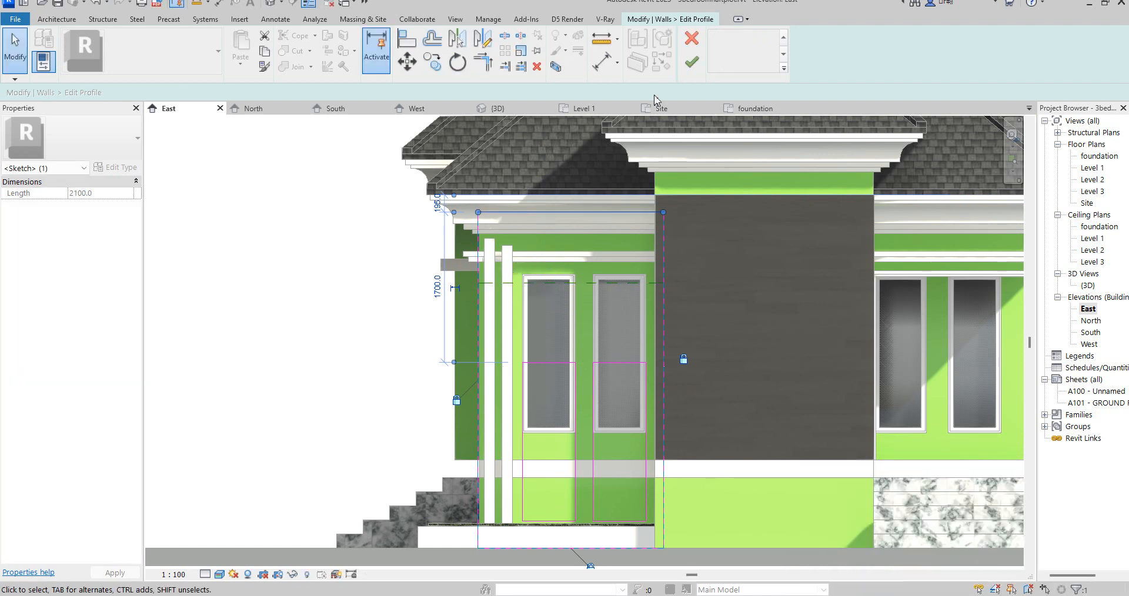
click(692, 61)
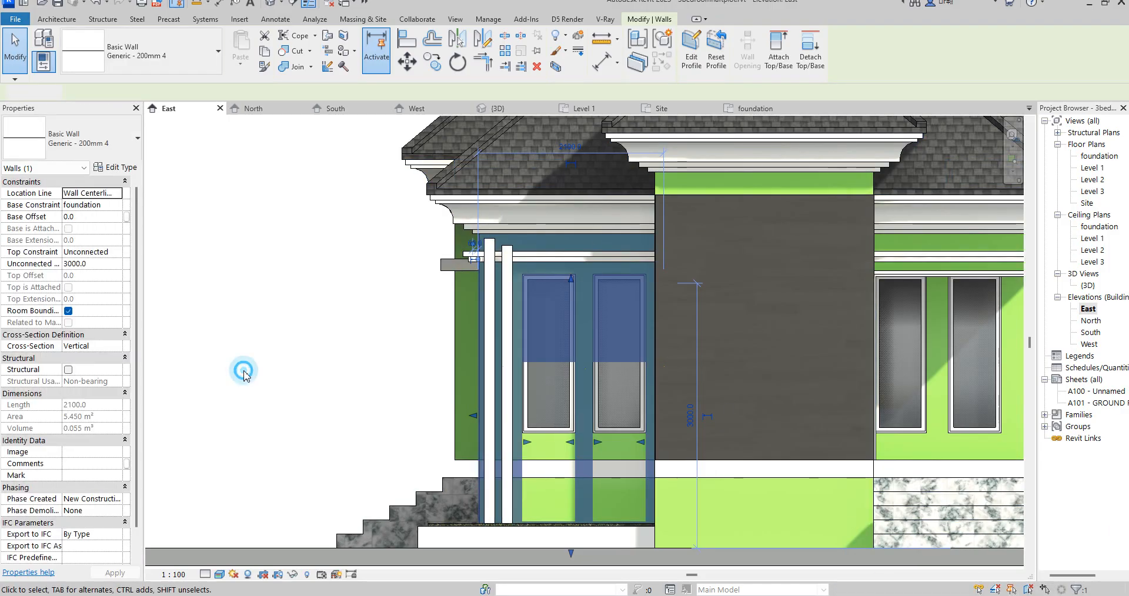
click(242, 368)
- Select bedroom3's cladding wall again in the East elevation
click(546, 361)
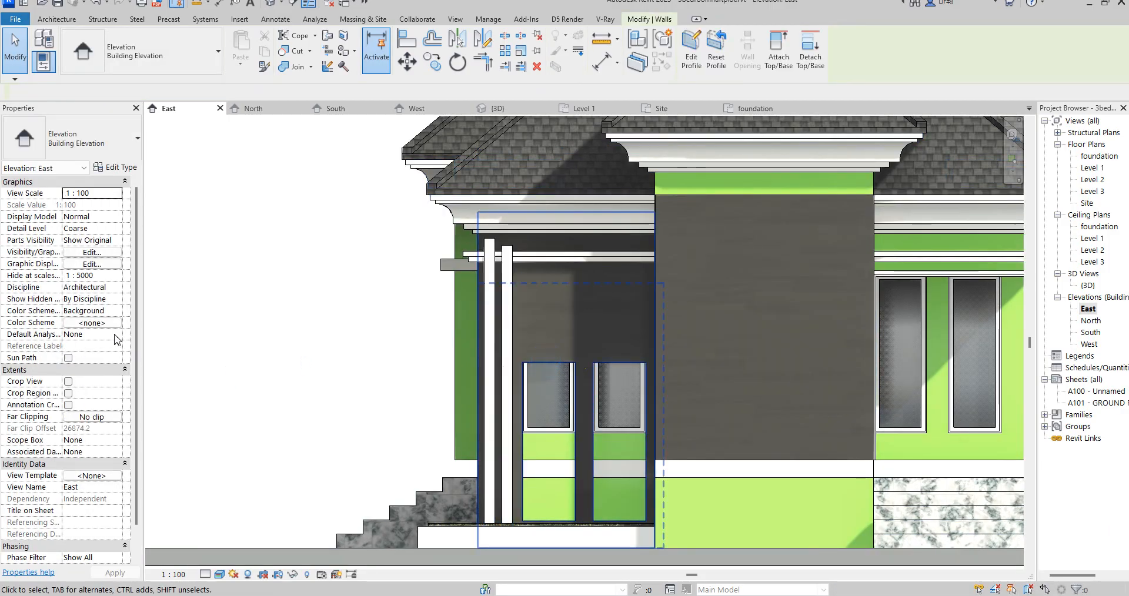
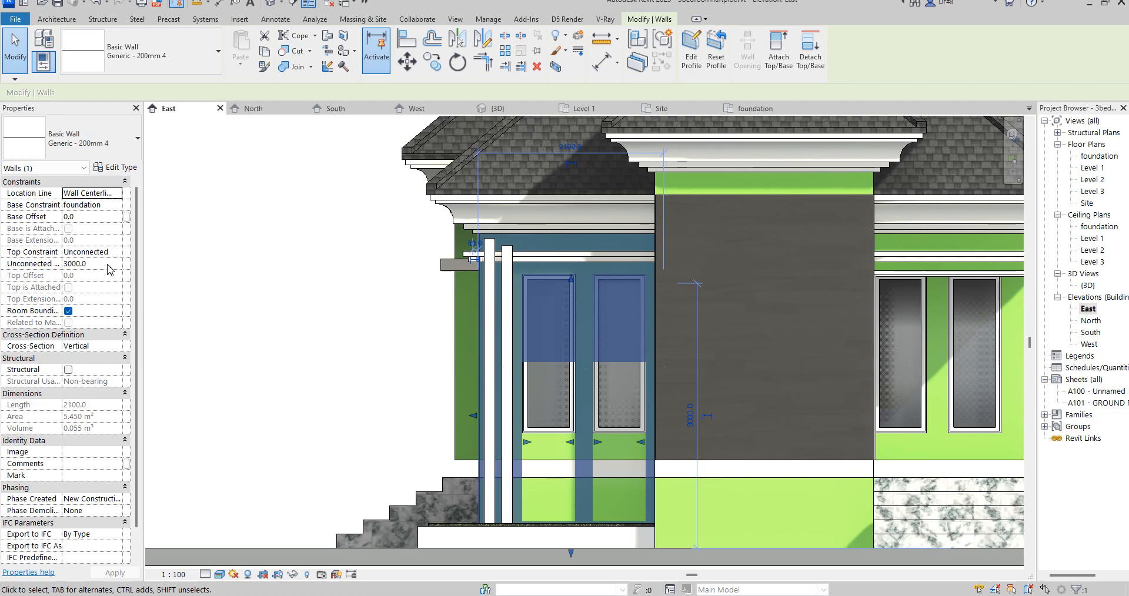
- Set the unconnected height of bedroom3's cladding wall to 4000 mm
click(69, 264)
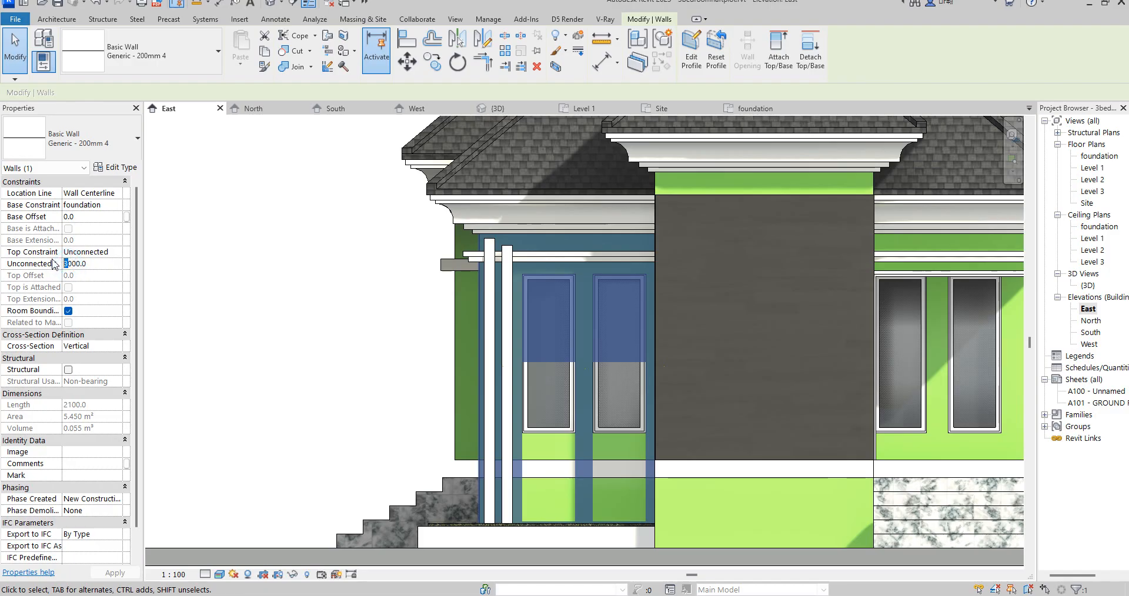
text(4)
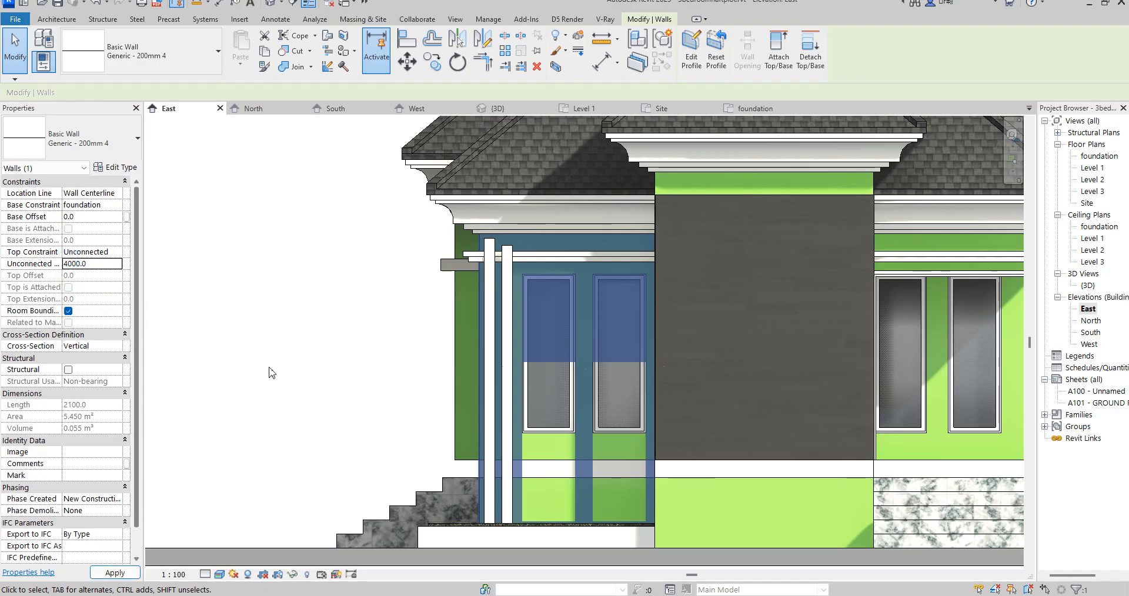
click(341, 372)
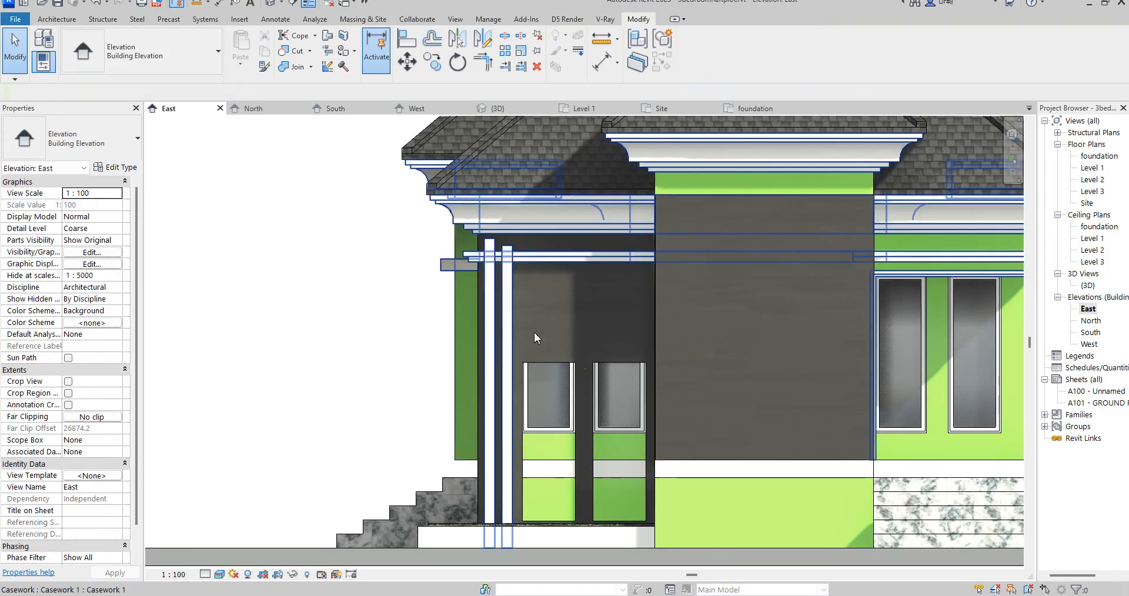
- Edit the cladding wall's profile, moving both rectangular openings up to align with the two windows, and finish the sketch
click(568, 369)
click(693, 58)
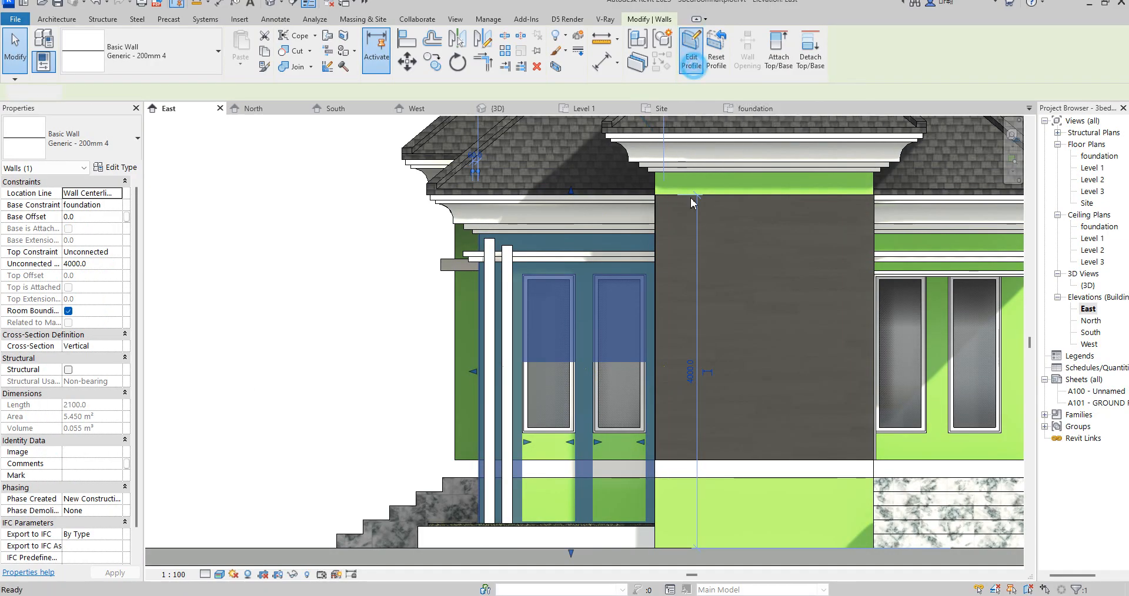
mouse_move(513, 333)
mouse_down()
mouse_move(626, 531)
mouse_move(656, 554)
mouse_up()
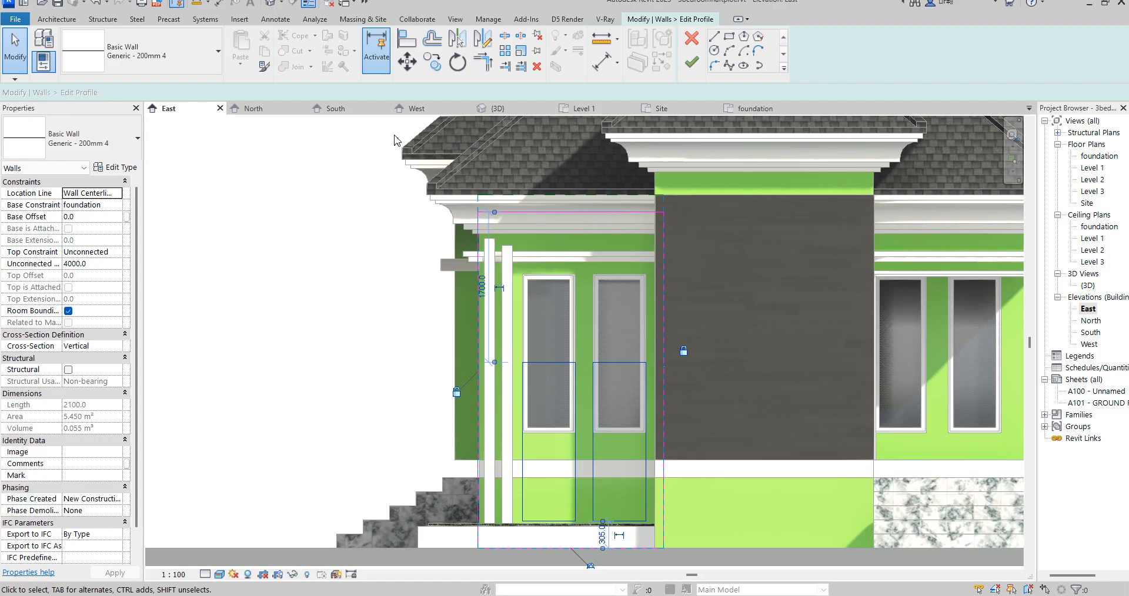
click(407, 61)
click(575, 368)
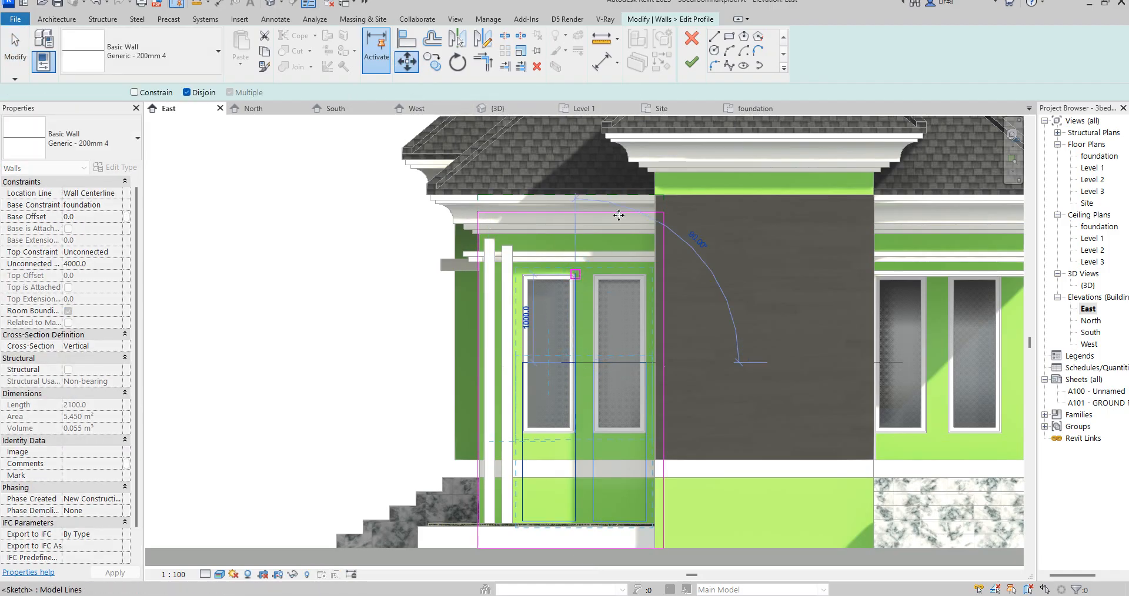
click(575, 274)
click(691, 61)
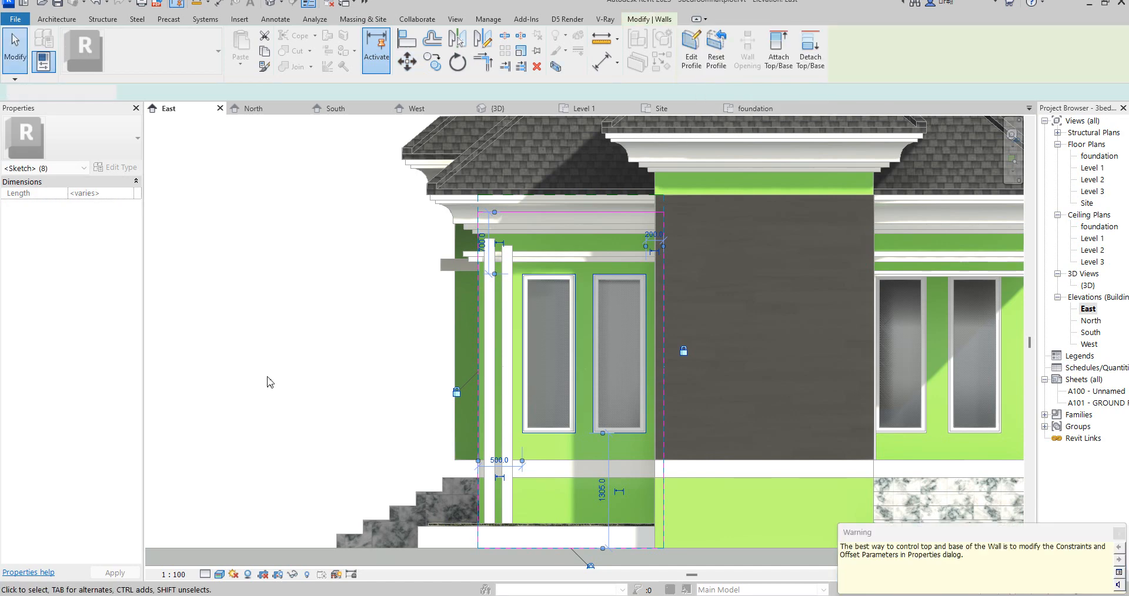
click(270, 383)
- Set the central projecting cladding wall's unconnected height to 4000 mm and its base constraint to foundation
scroll(272, 381, down, 4)
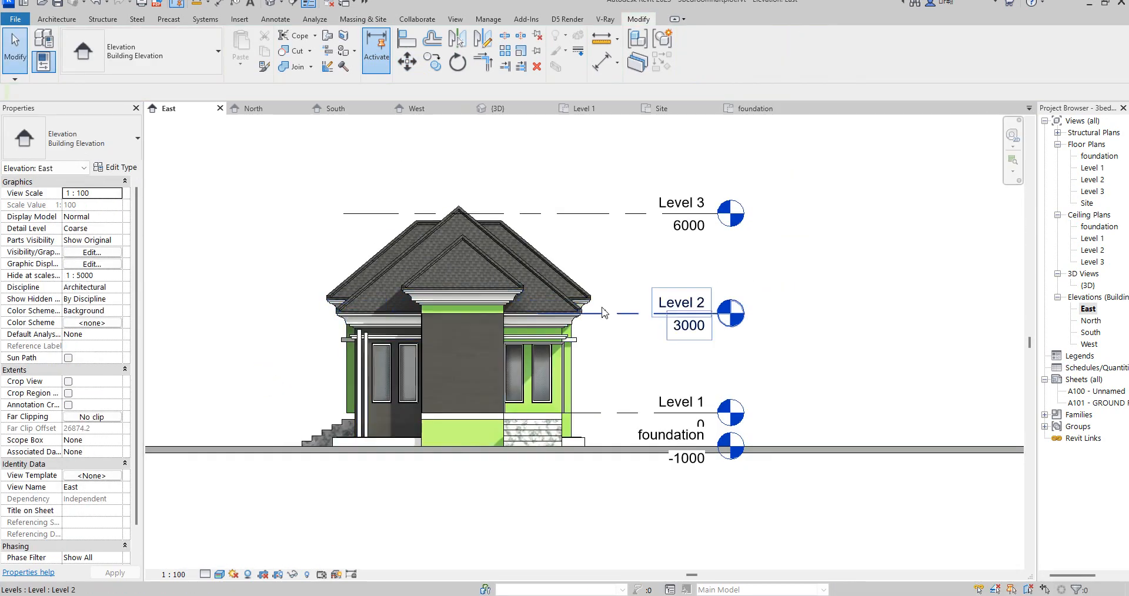
scroll(566, 366, up, 2)
click(471, 432)
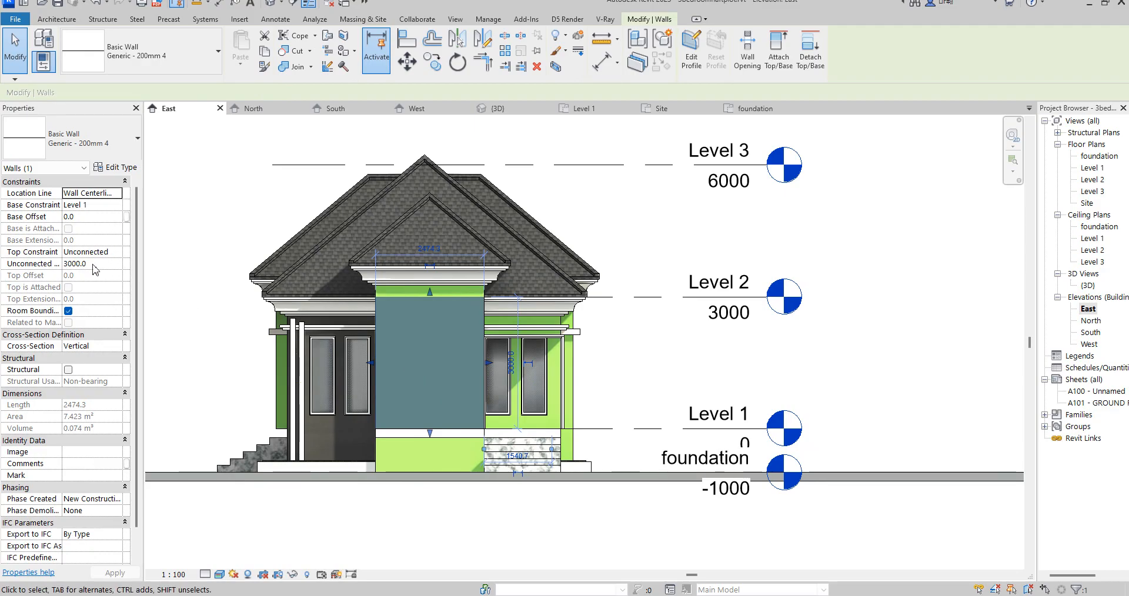
click(67, 264)
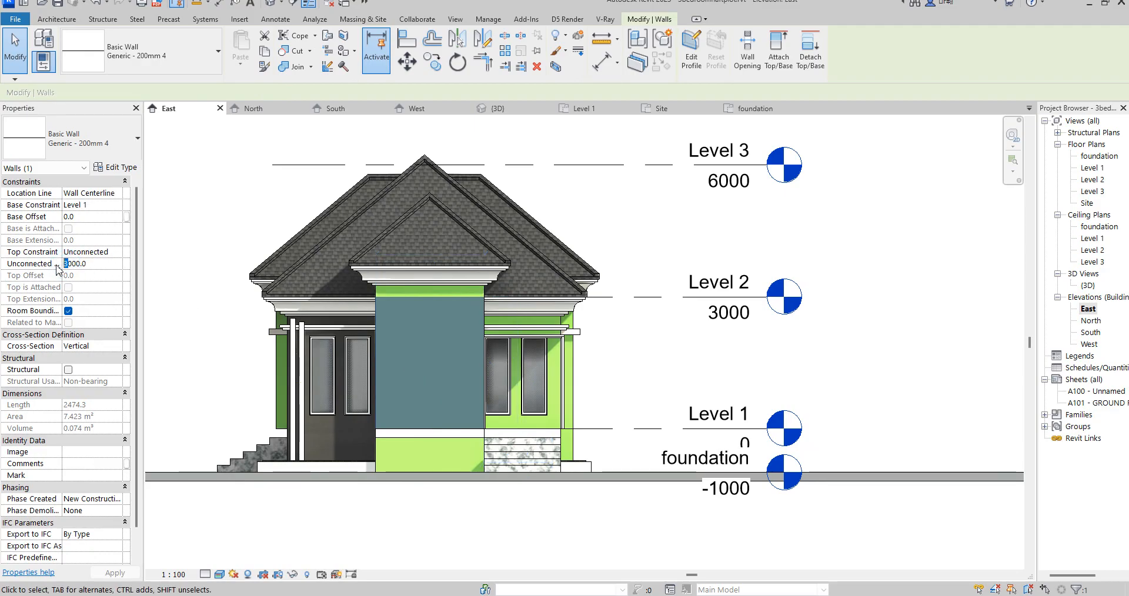
click(112, 205)
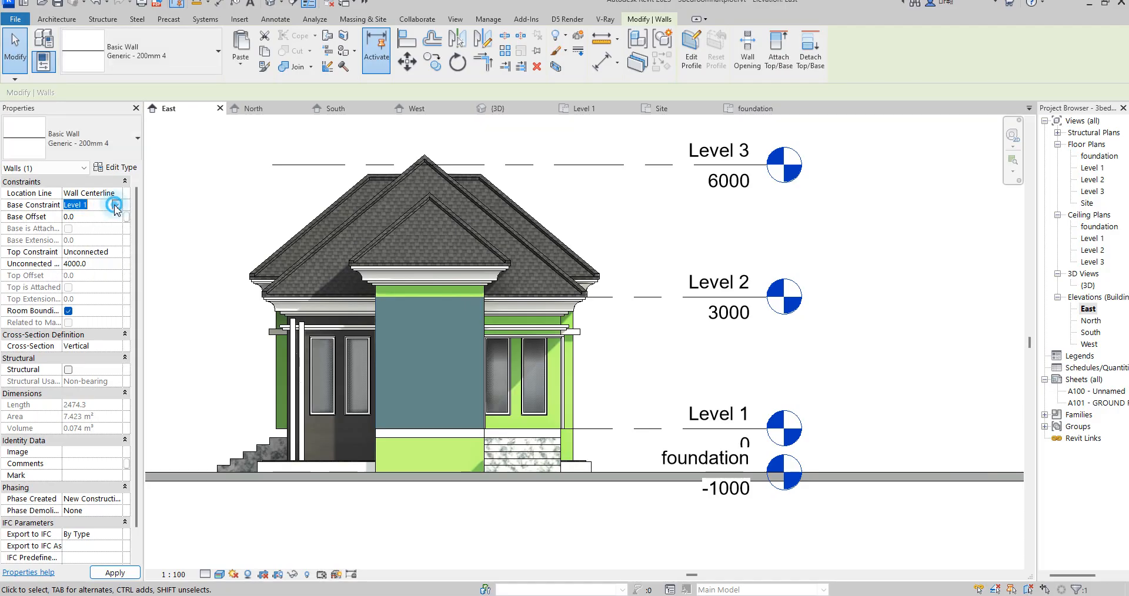
click(116, 205)
click(83, 216)
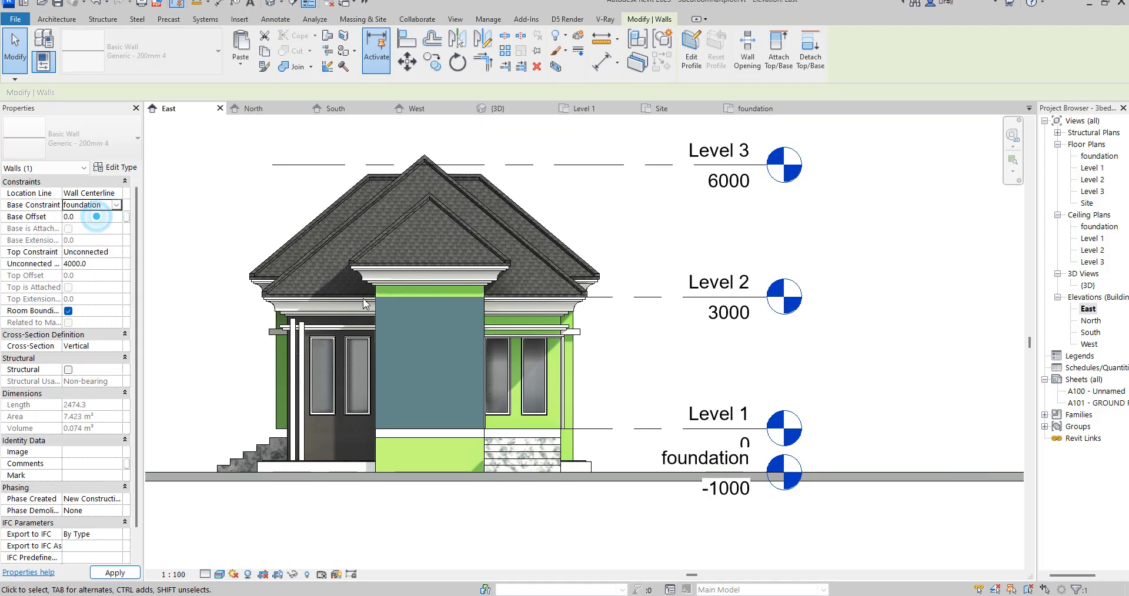
click(469, 509)
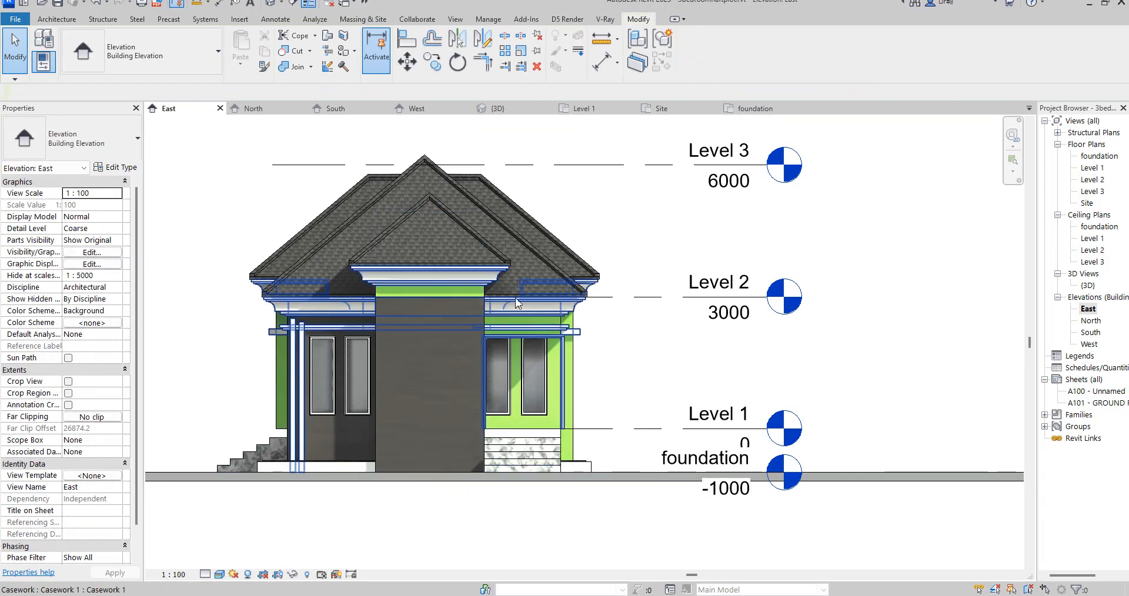
- Lower the top edge of the central cladding wall to slightly below Level 2
scroll(455, 300, up, 2)
click(420, 300)
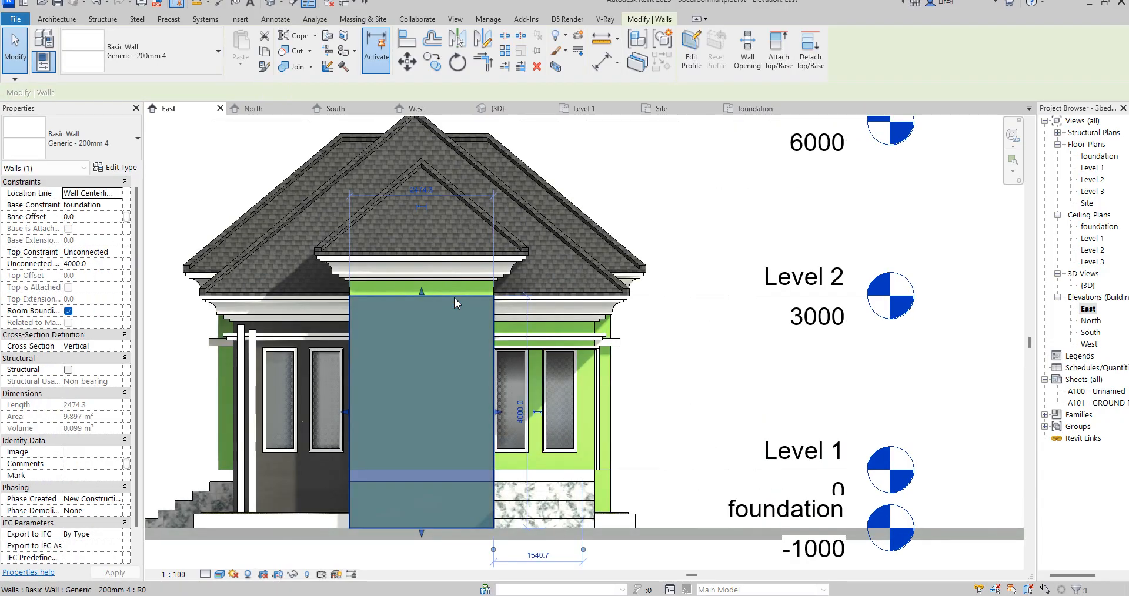
scroll(422, 299, up, 3)
drag(424, 294, 428, 330)
- Edit the casework model in place and copy the cornice sweep under the front gable 895 mm straight down
click(492, 265)
scroll(493, 265, down, 2)
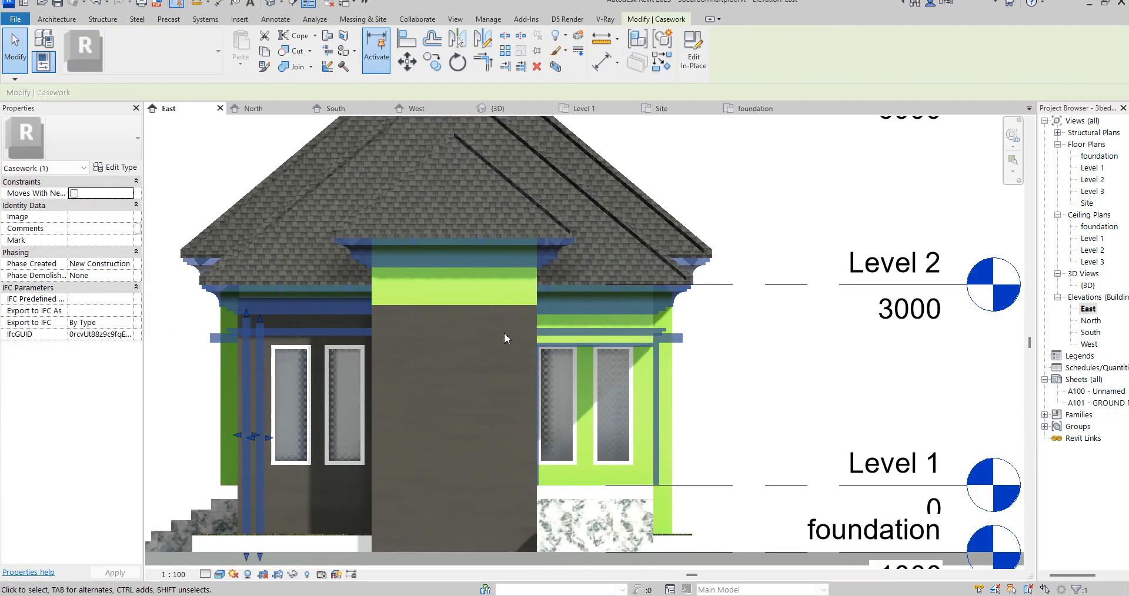
click(694, 59)
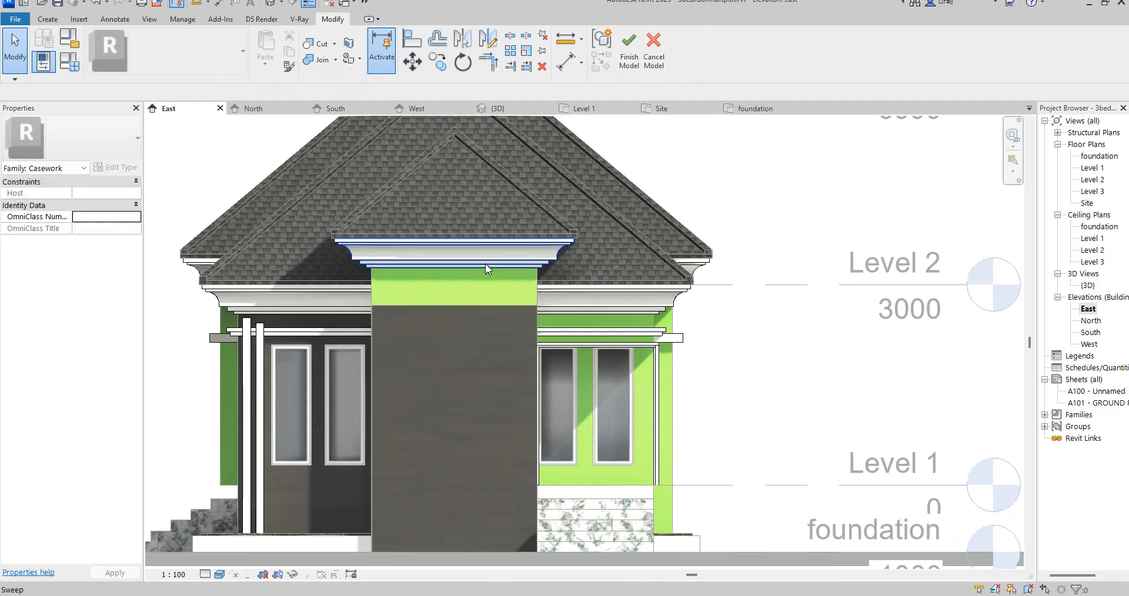
click(485, 261)
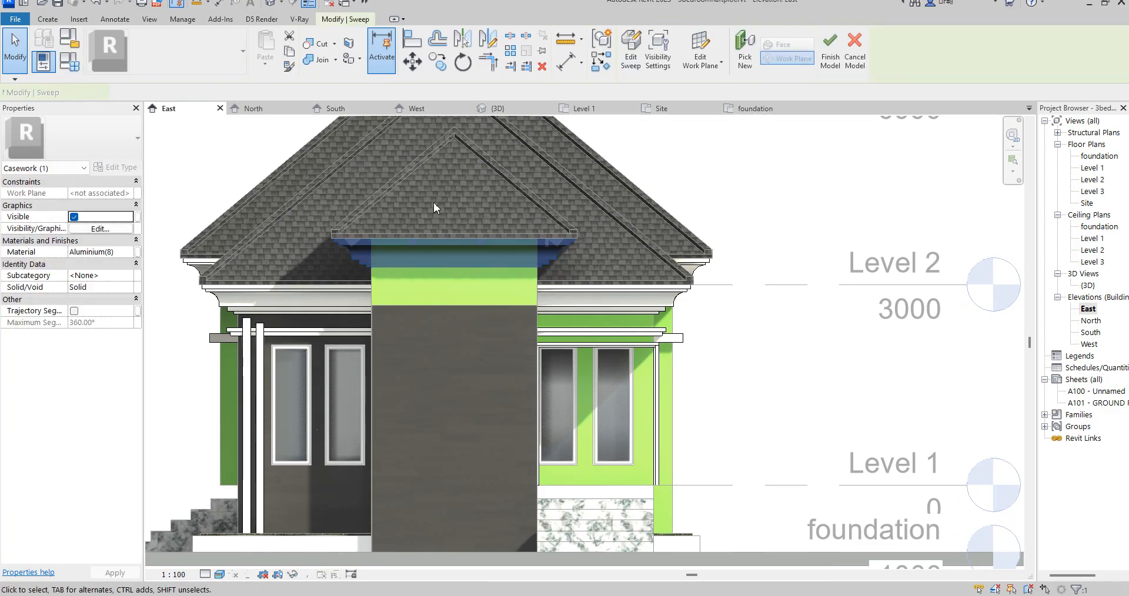
click(437, 61)
scroll(351, 248, up, 5)
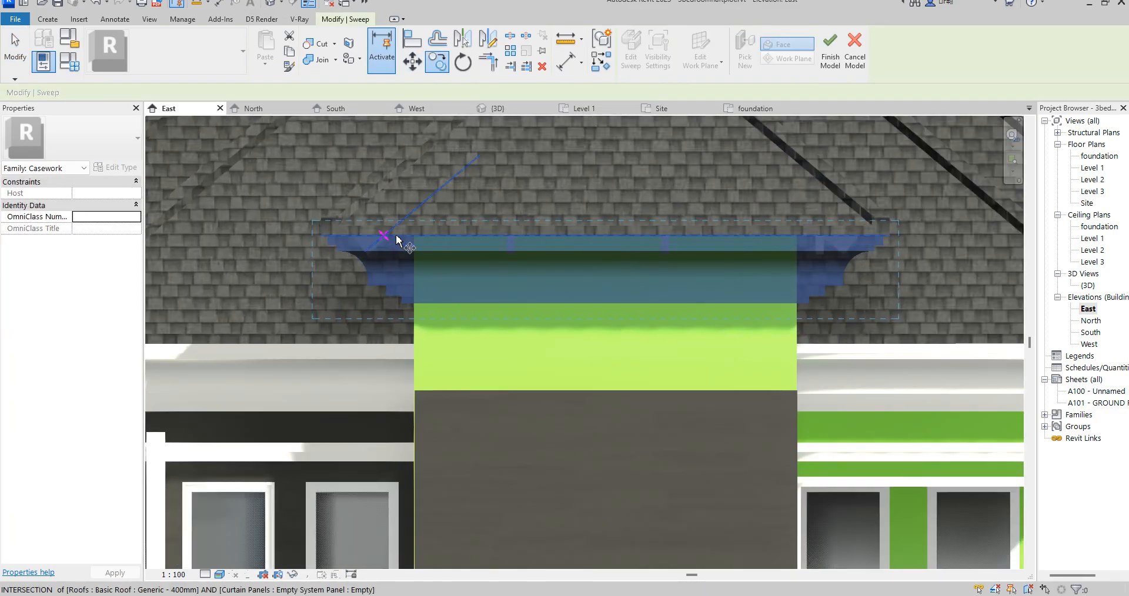
click(415, 263)
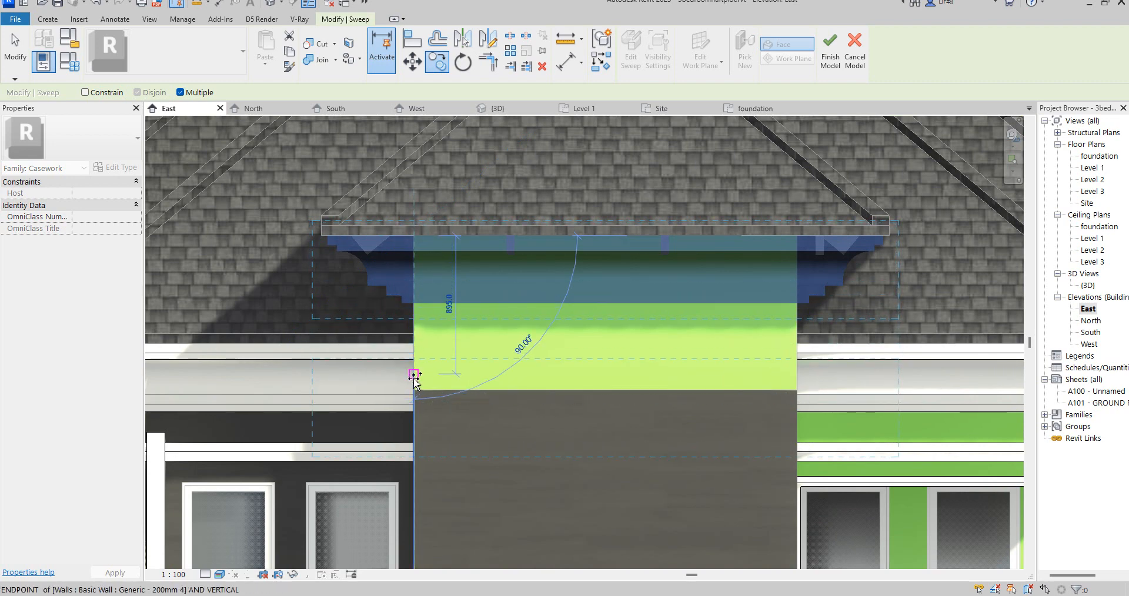
click(414, 375)
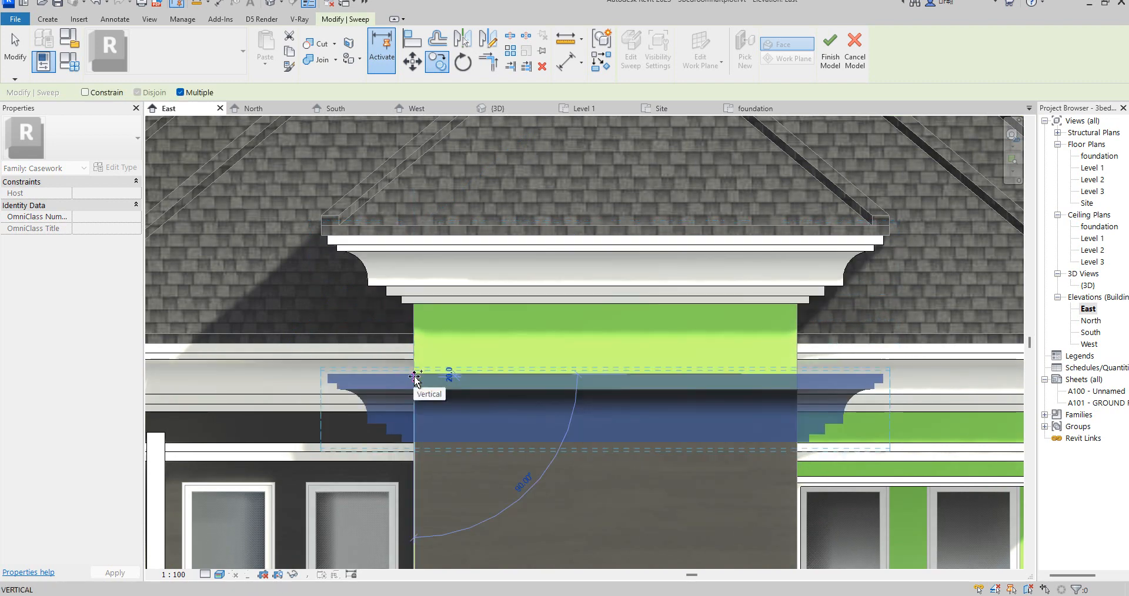
right_click(573, 170)
click(618, 185)
- Open the profile sketch of the copied lower cornice sweep for editing
click(630, 58)
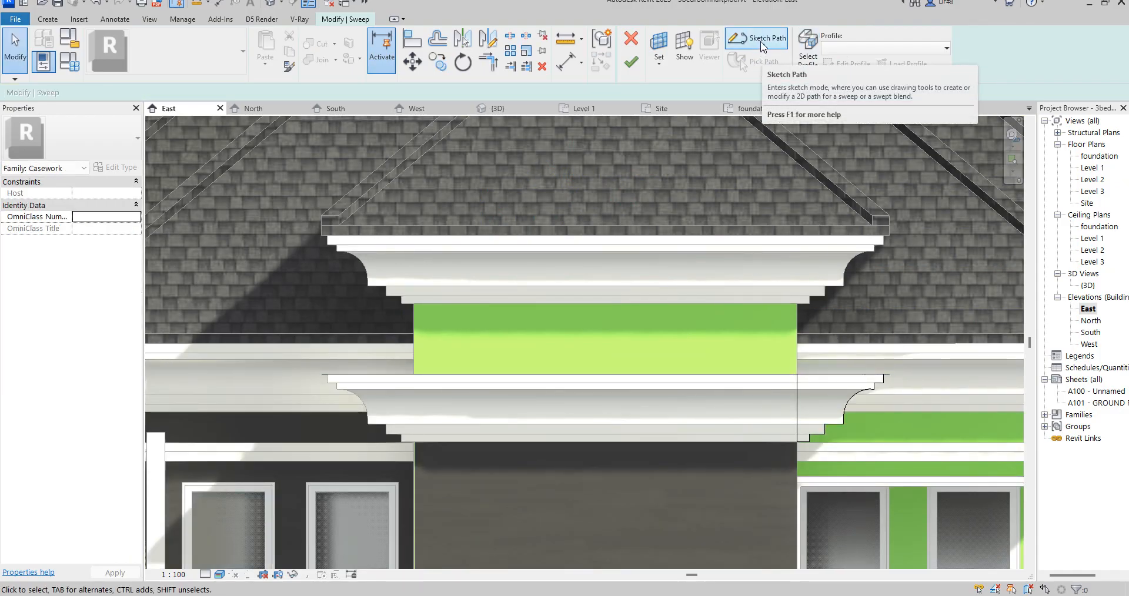
click(810, 57)
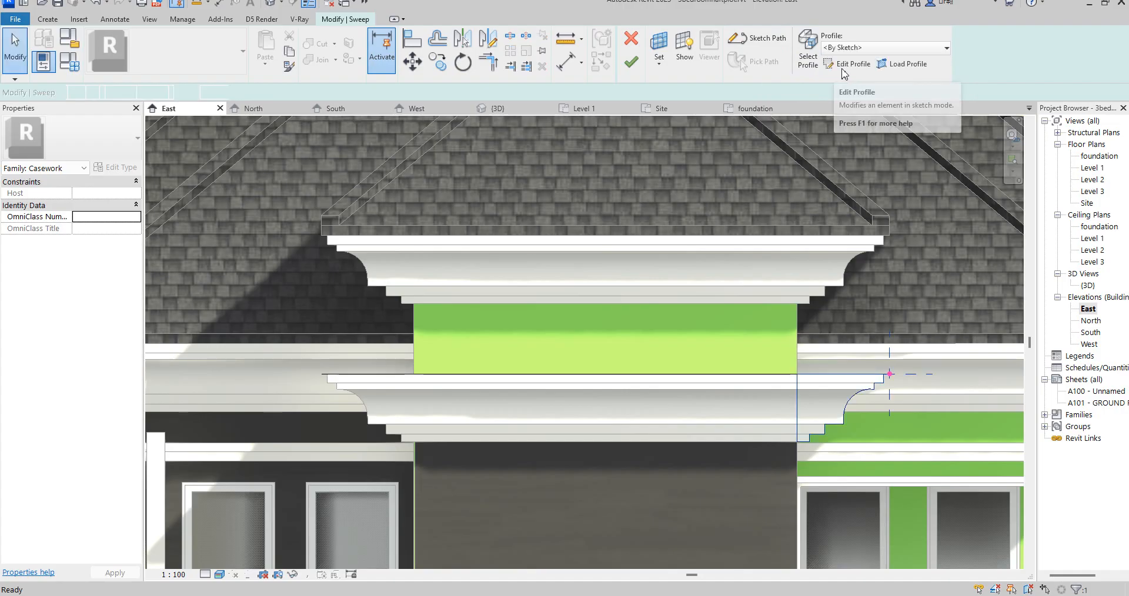
click(842, 68)
scroll(863, 418, up, 5)
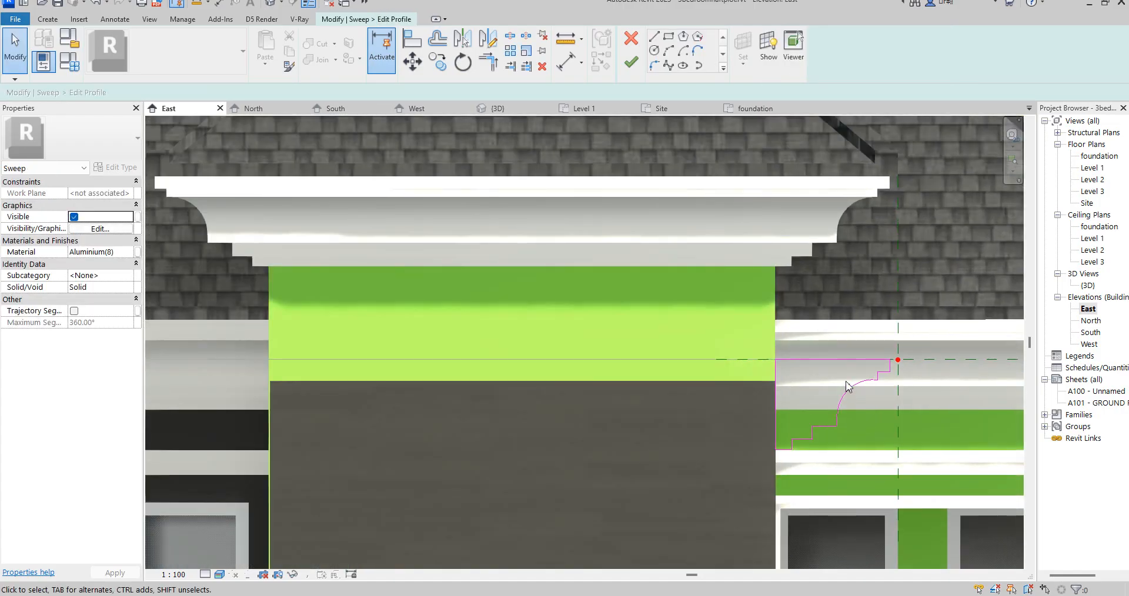
scroll(806, 369, down, 2)
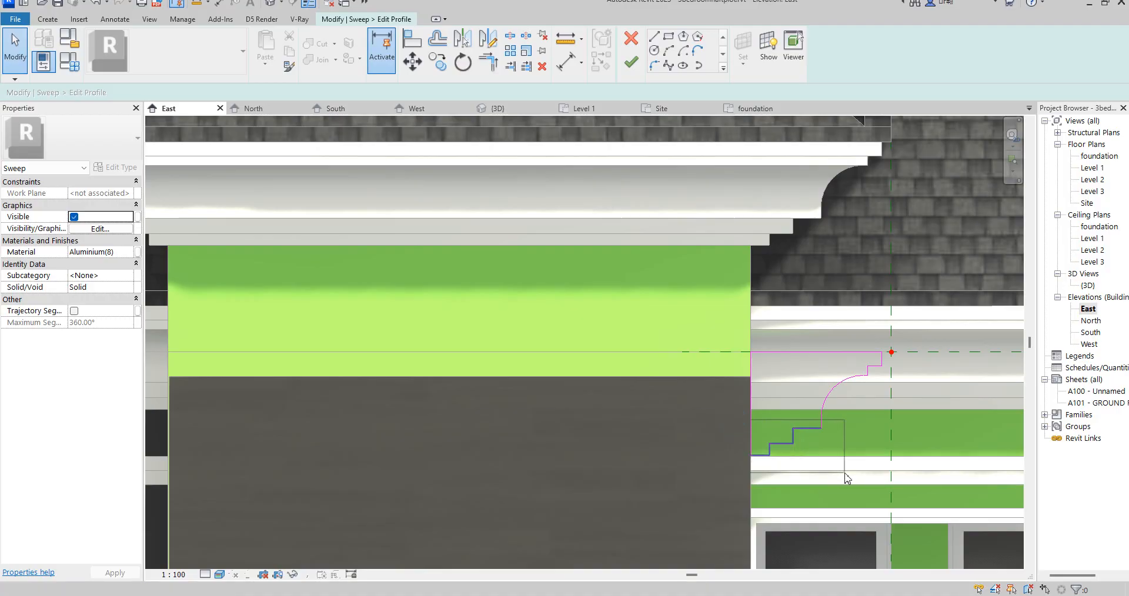
drag(845, 473, 844, 473)
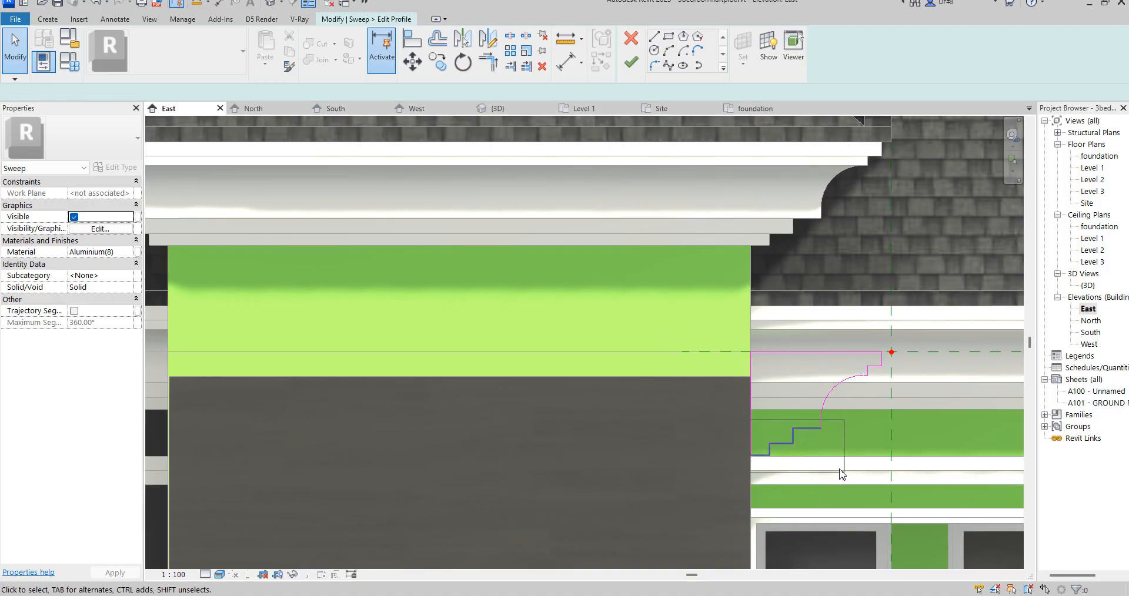
click(718, 332)
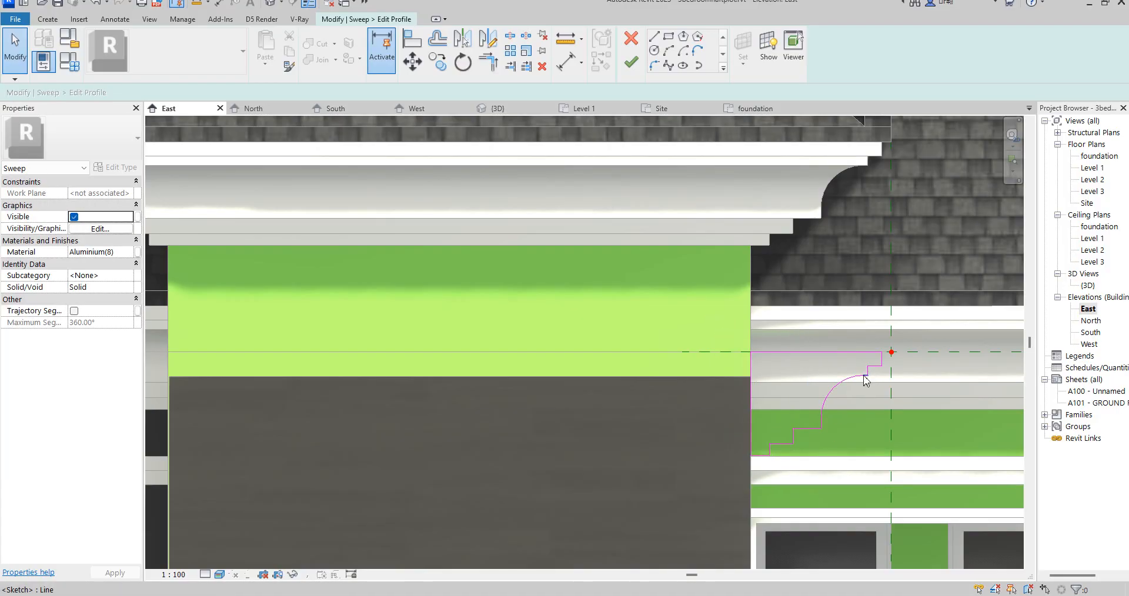
scroll(864, 379, up, 2)
scroll(875, 378, up, 3)
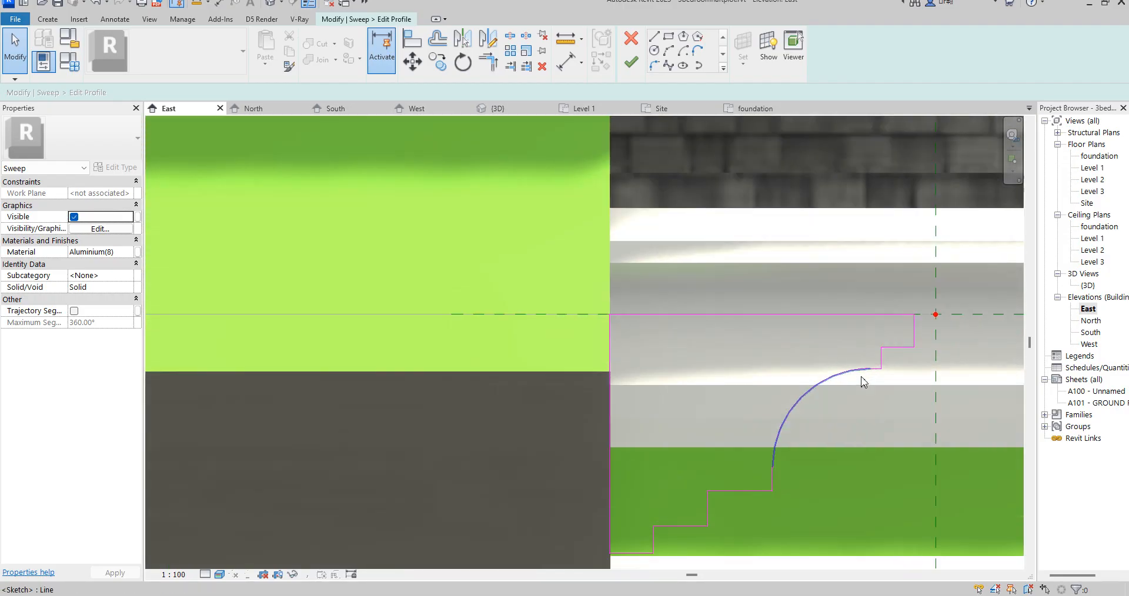
- Extend the short horizontal line above the curve to the wall, 500 mm long, and trim the profile's vertical wall-side edge to it
click(881, 367)
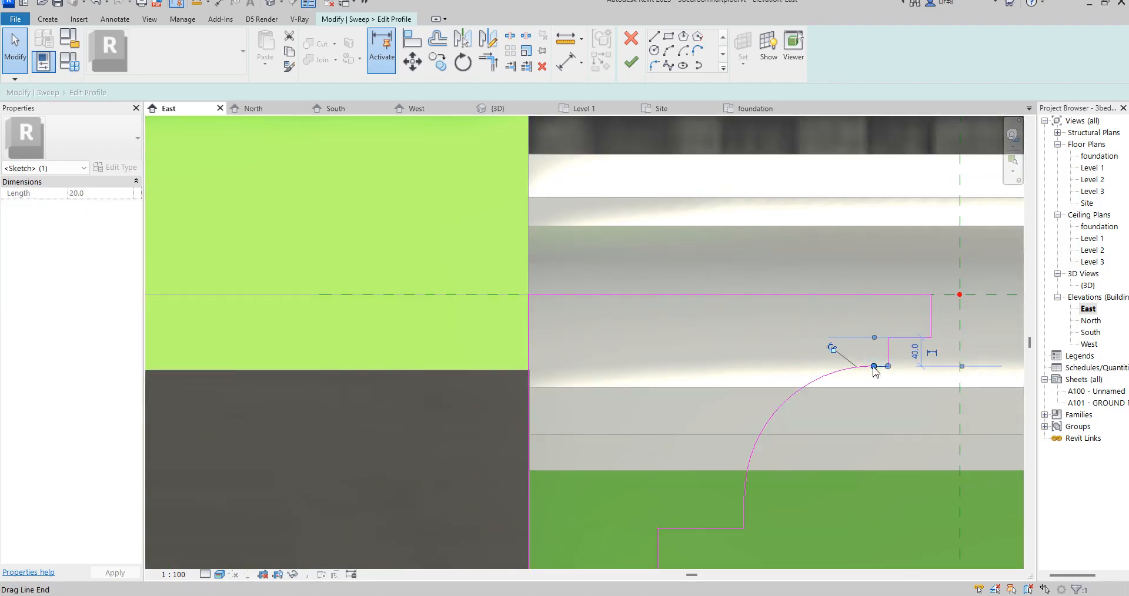
mouse_move(875, 367)
mouse_down()
mouse_move(517, 369)
mouse_move(528, 367)
mouse_up()
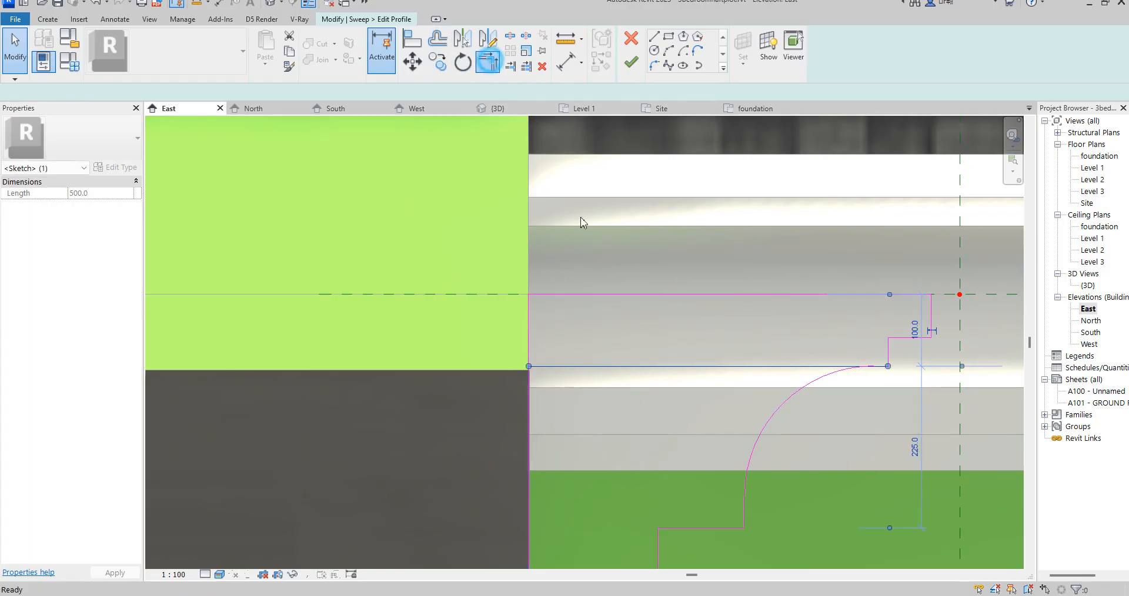
key(t)
key(r)
click(531, 335)
click(566, 367)
scroll(595, 350, down, 3)
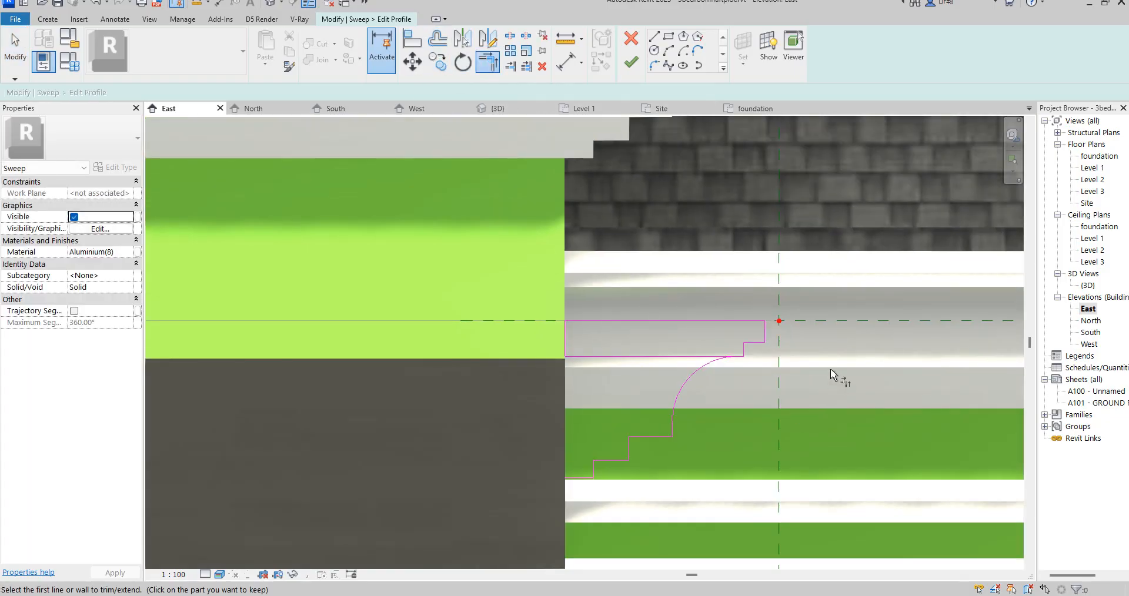
scroll(812, 362, up, 2)
scroll(729, 389, down, 3)
scroll(674, 435, up, 2)
right_click(673, 434)
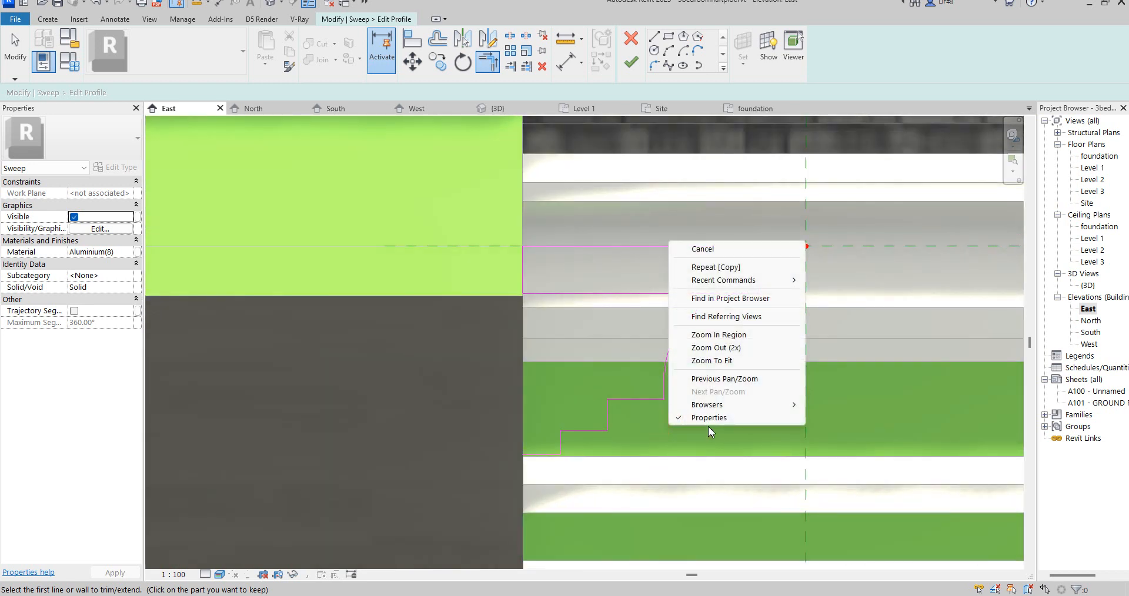
click(705, 249)
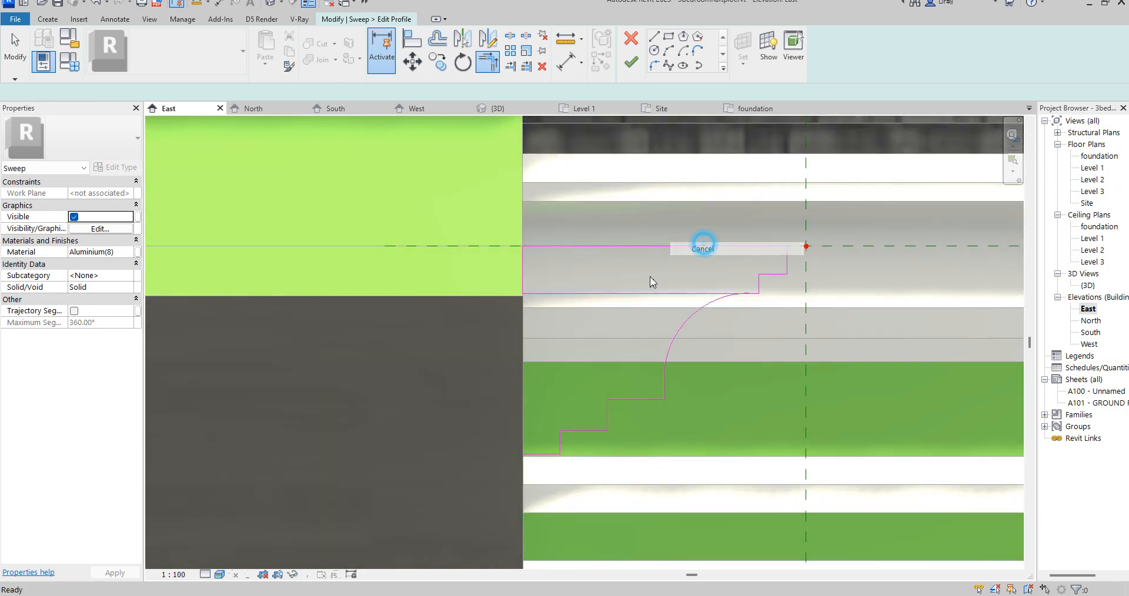
- Delete the lower stepped lines and the arc from the sweep profile
right_click(601, 325)
click(453, 353)
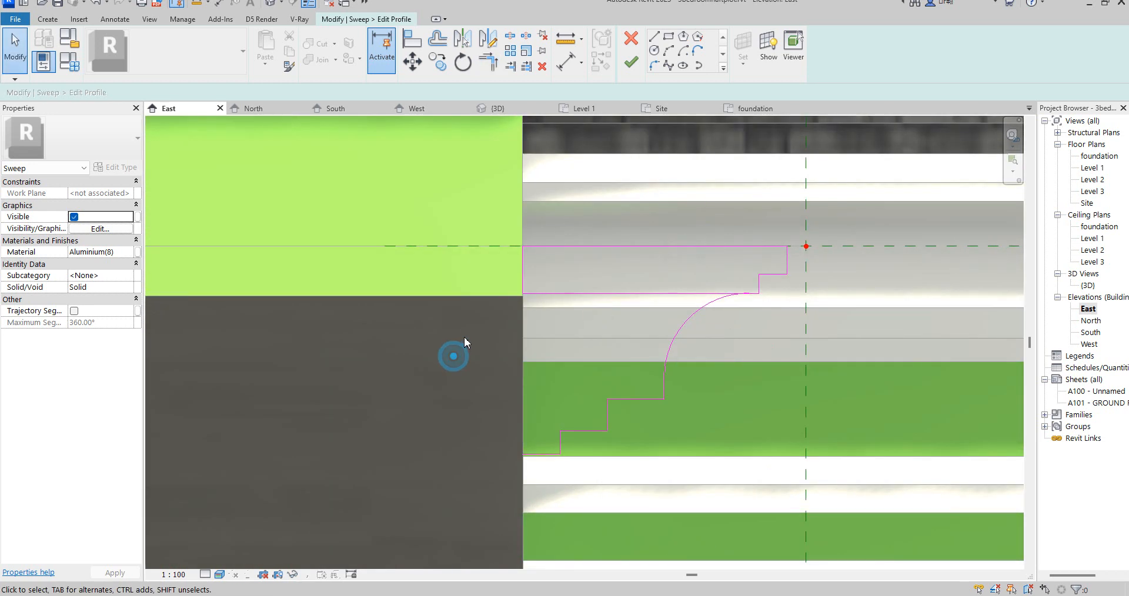
mouse_move(461, 323)
mouse_down()
mouse_move(612, 456)
mouse_move(781, 524)
mouse_up()
key(Delete)
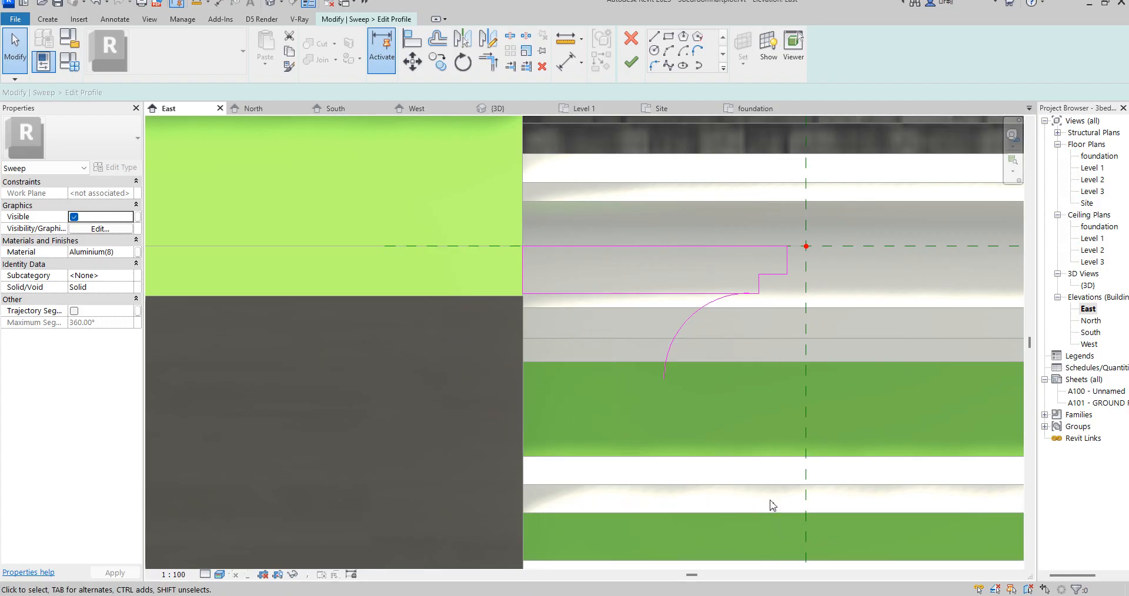
click(691, 320)
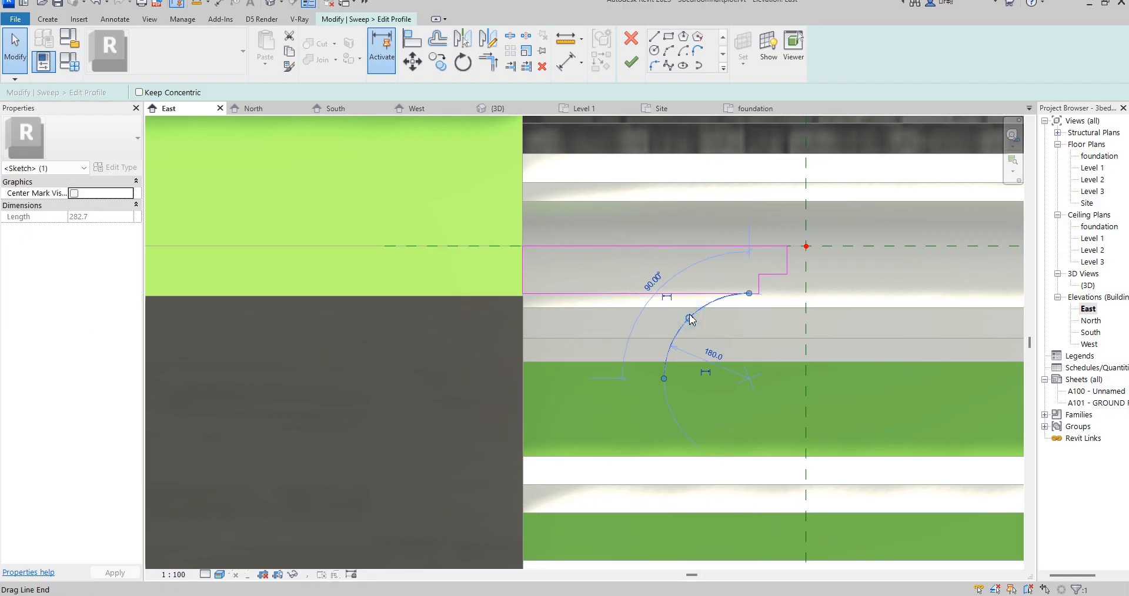
key(Delete)
- Move the stepped end lines of the sweep profile towards the wall, shortening the profile's lower edge to about 130 mm
drag(698, 196, 809, 341)
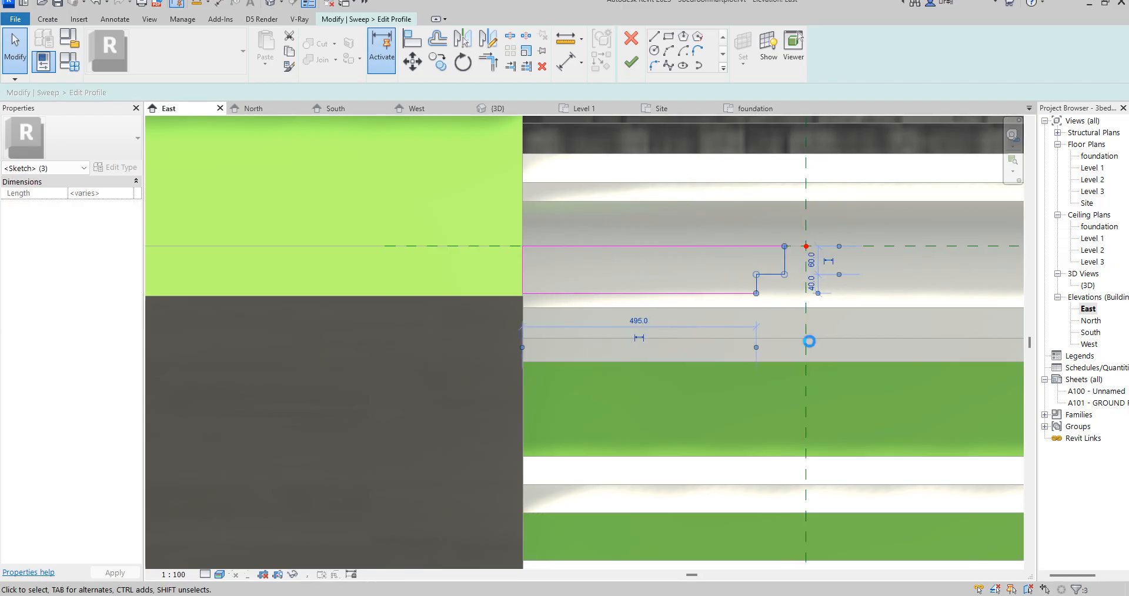
key(Left)
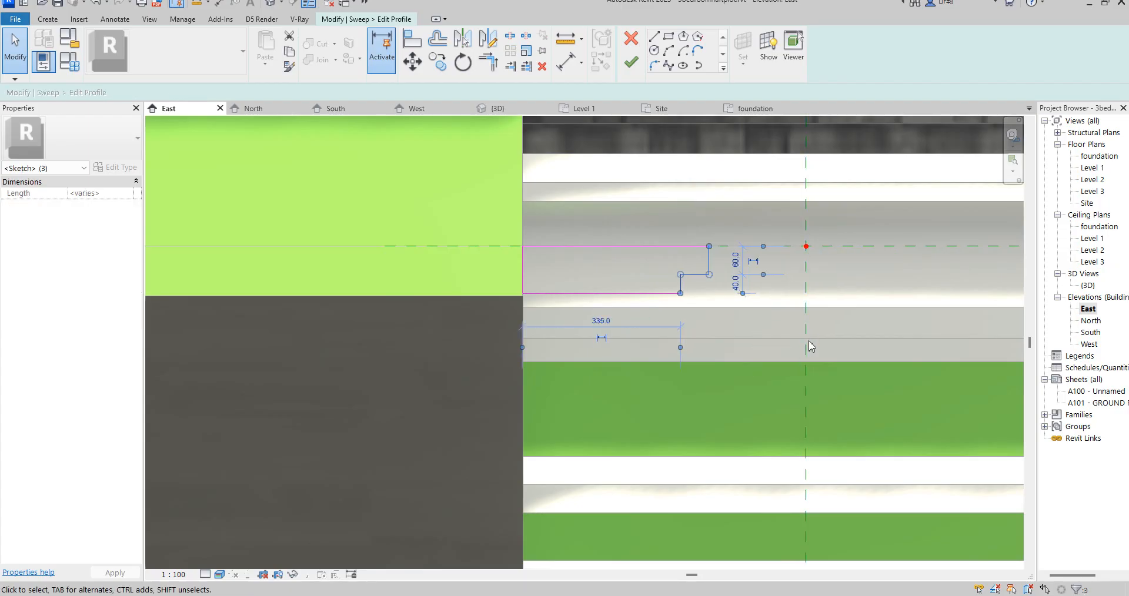
key(Left)
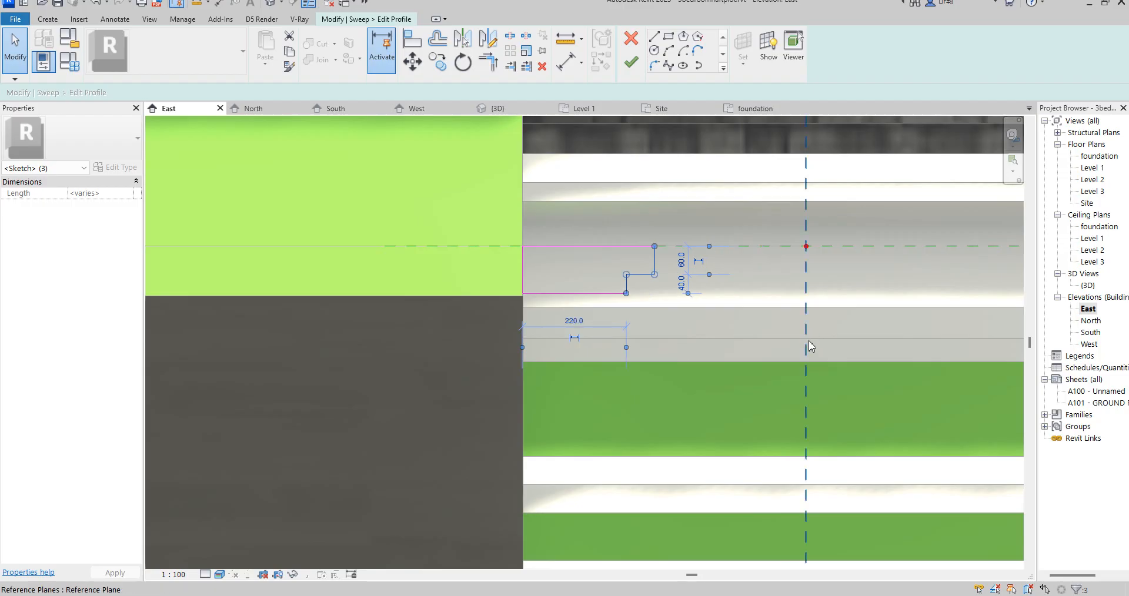
key(Left)
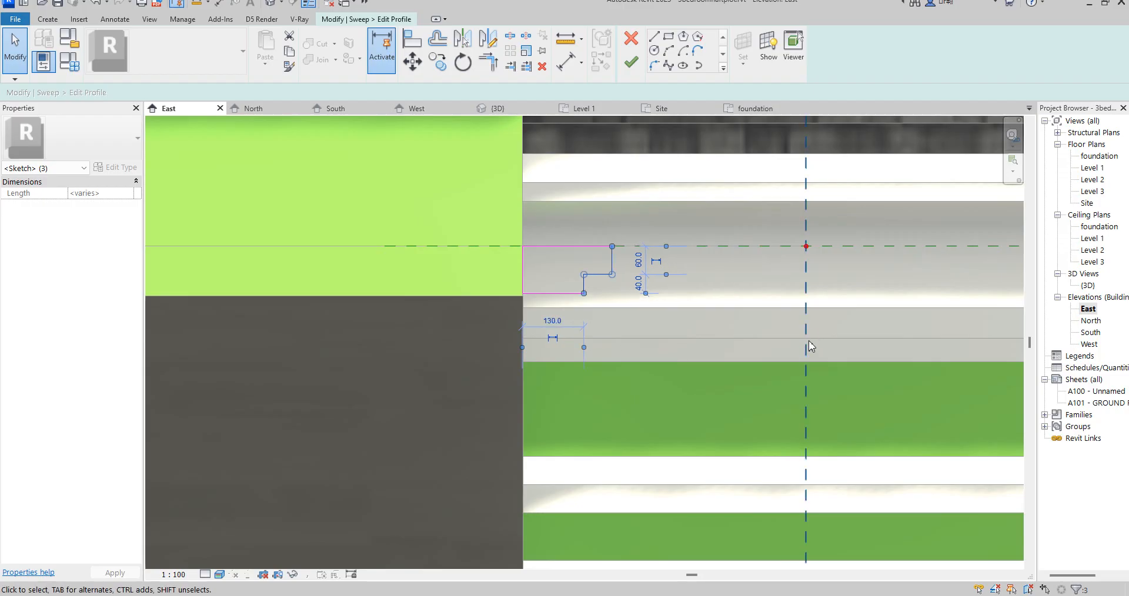
click(812, 320)
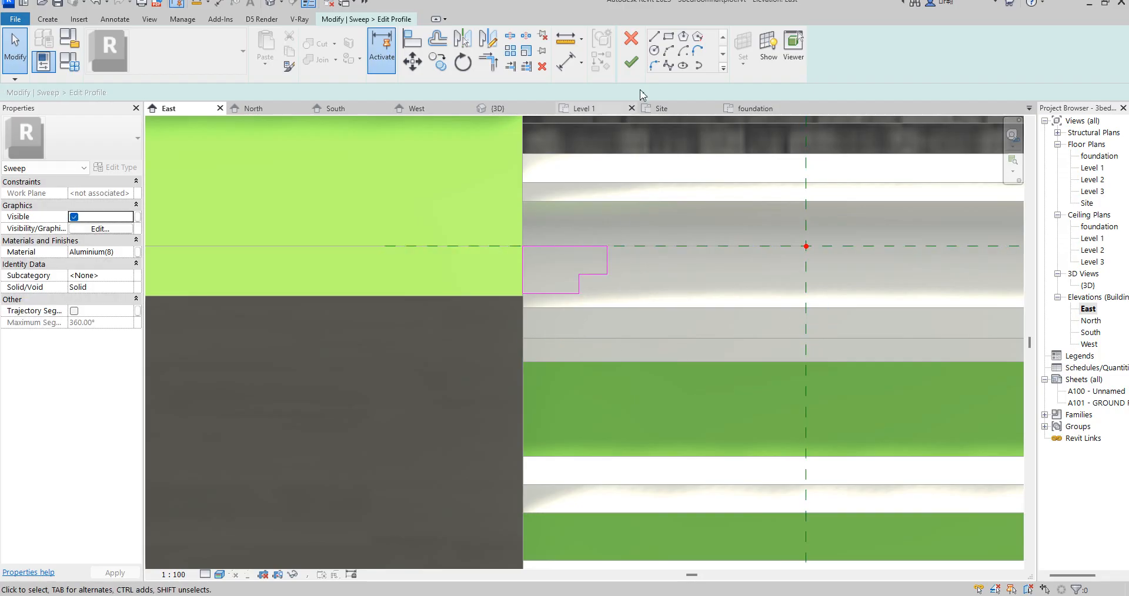
- Finish the profile sketch and the sweep edit of the lower moulding
click(631, 59)
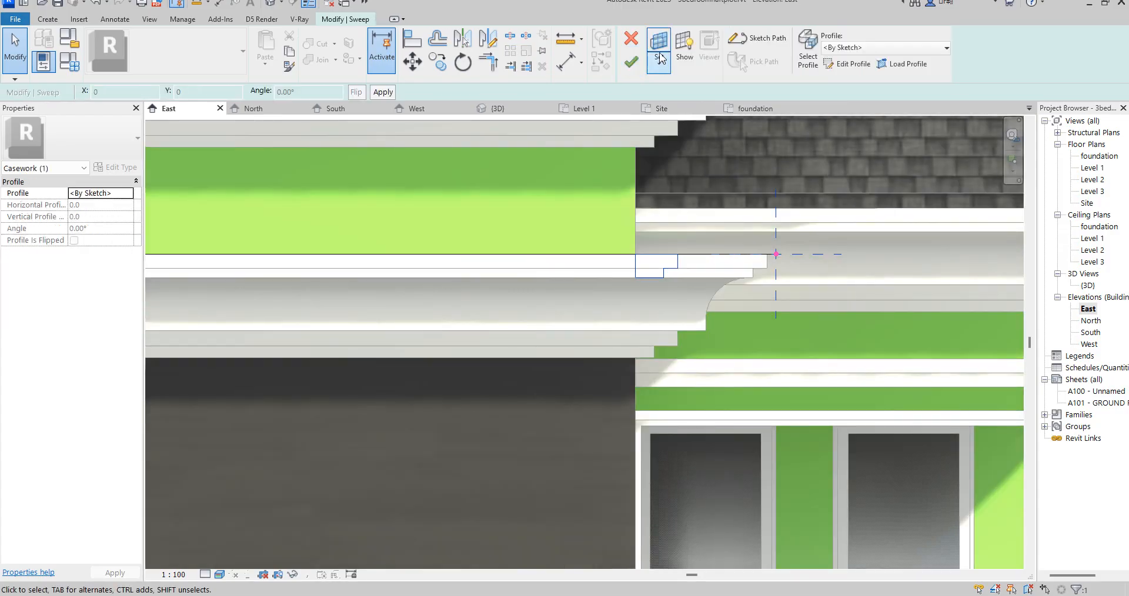
click(631, 59)
scroll(778, 354, down, 6)
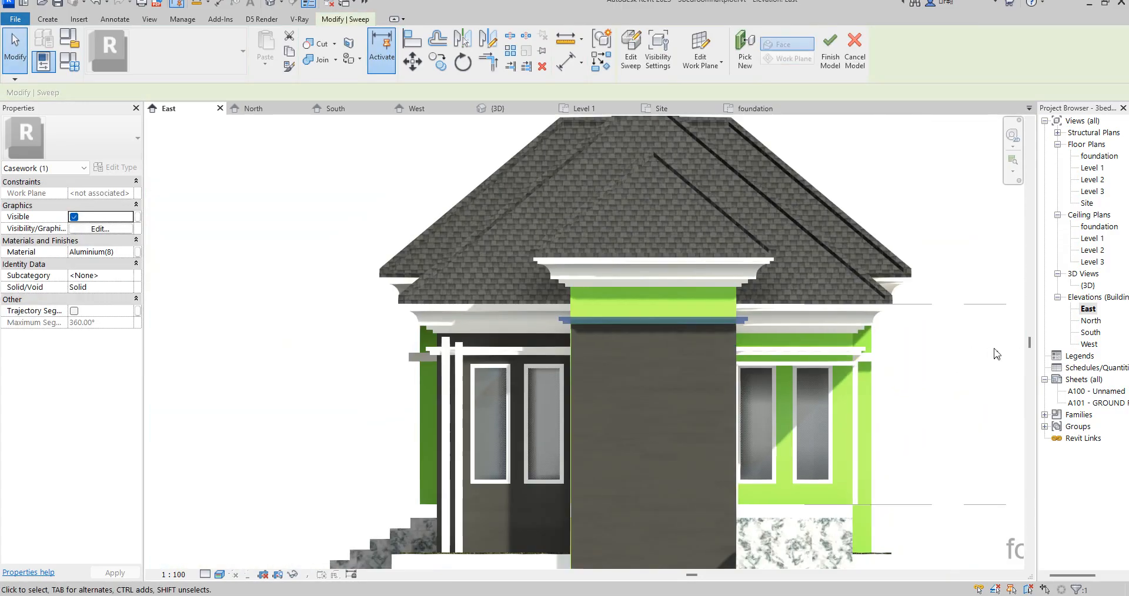
click(954, 373)
- Finish the in-place casework model and save the project
scroll(588, 293, down, 6)
scroll(715, 359, up, 3)
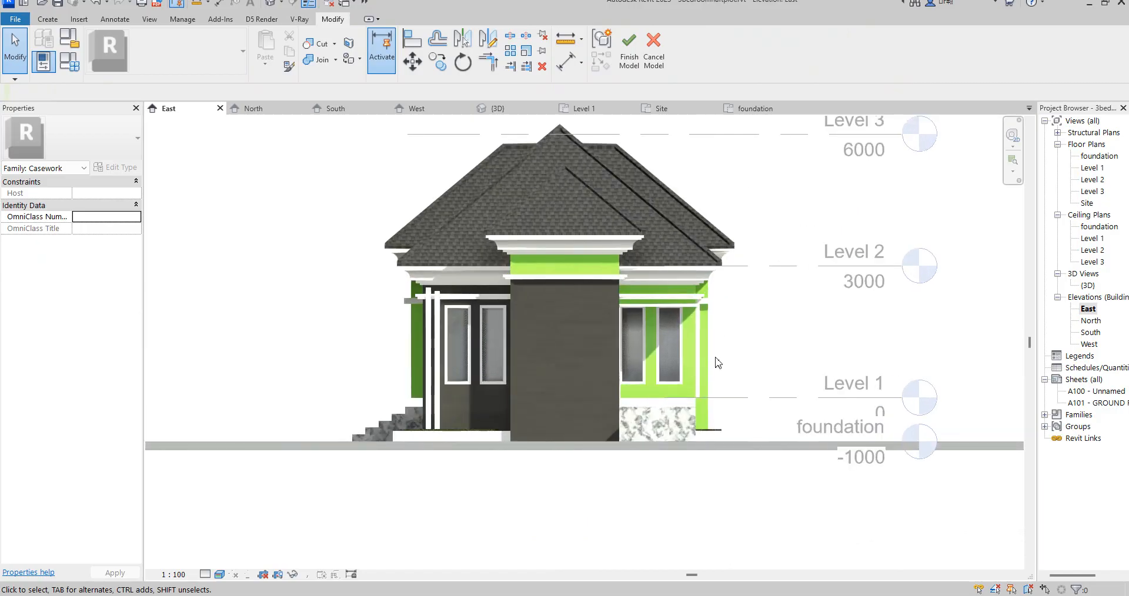
scroll(531, 369, up, 2)
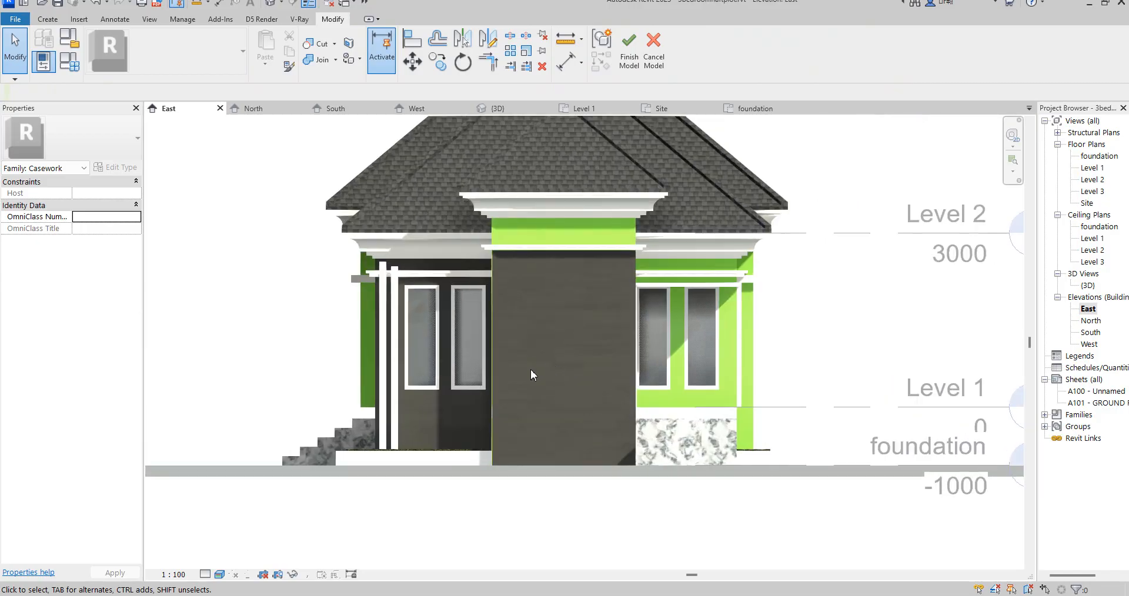
scroll(507, 375, up, 4)
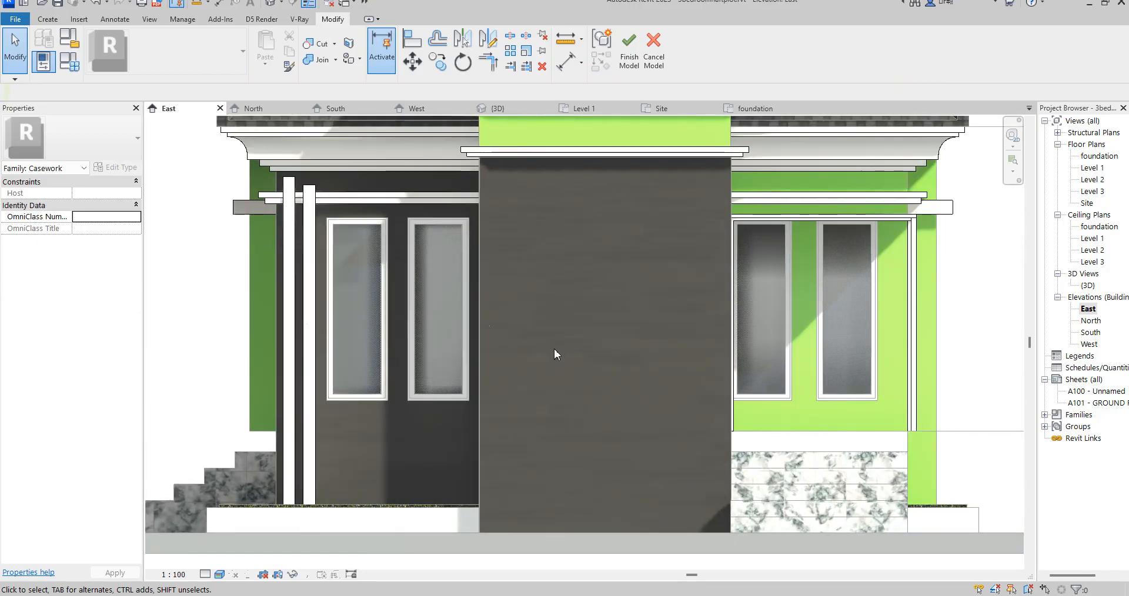
scroll(561, 386, down, 3)
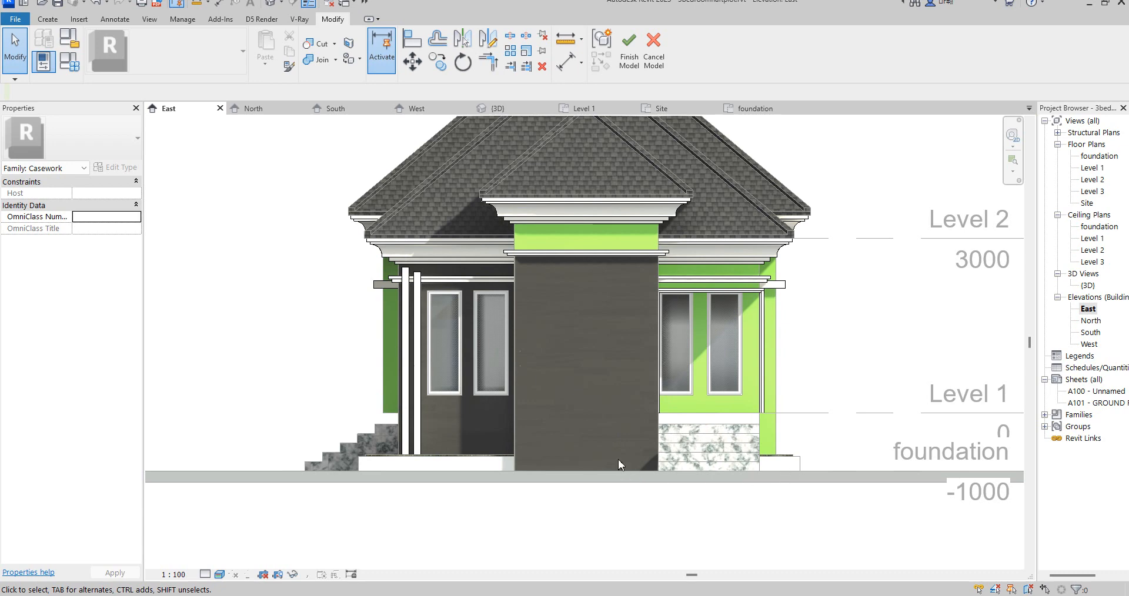
scroll(619, 460, down, 3)
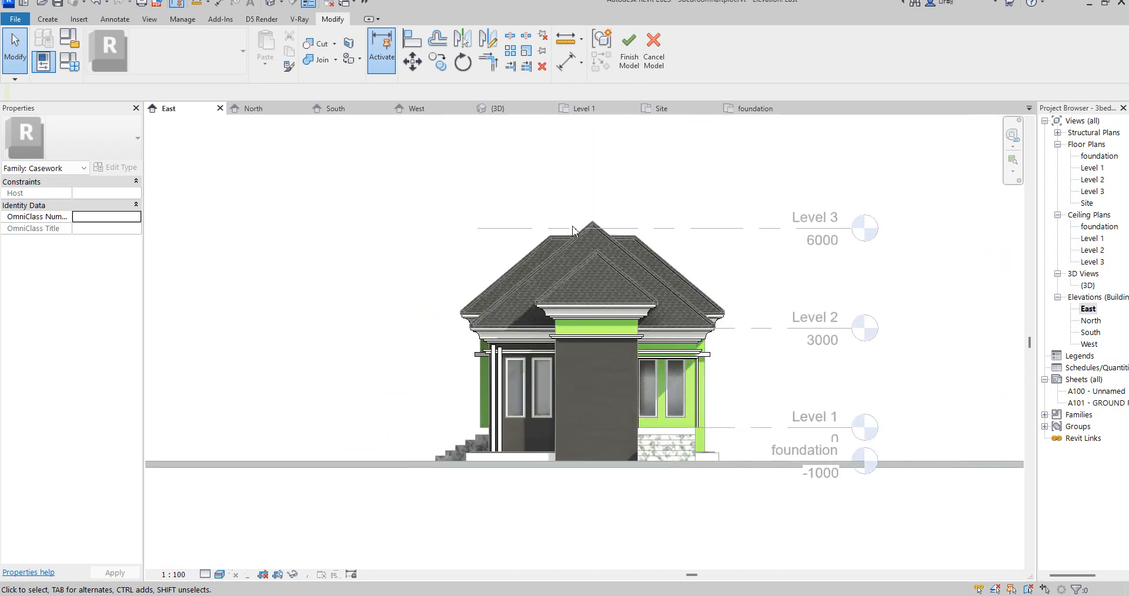
scroll(709, 222, up, 1)
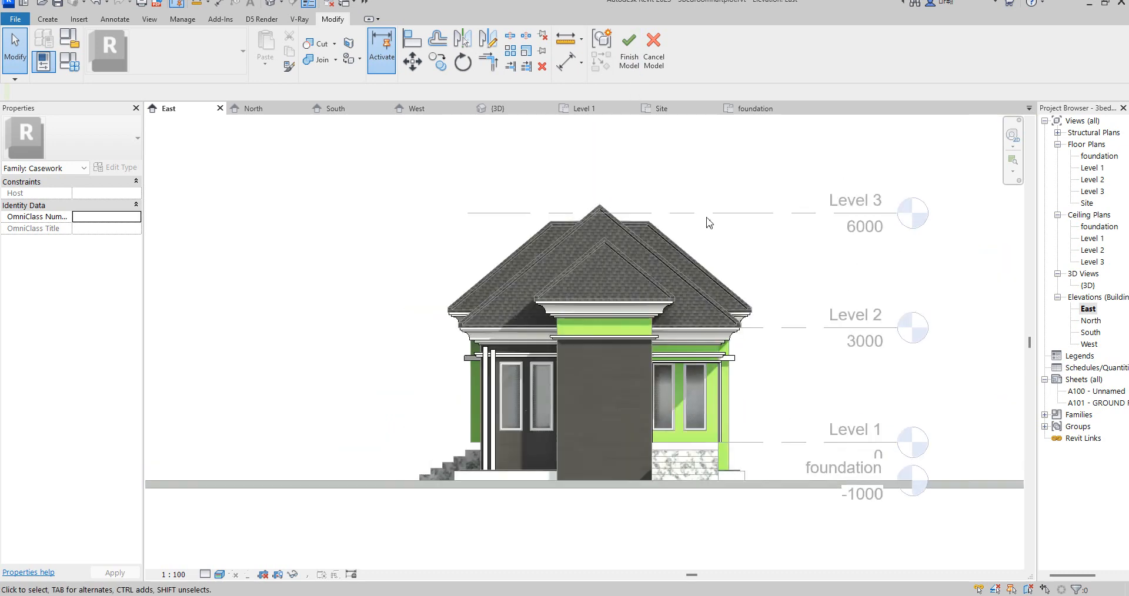
click(629, 50)
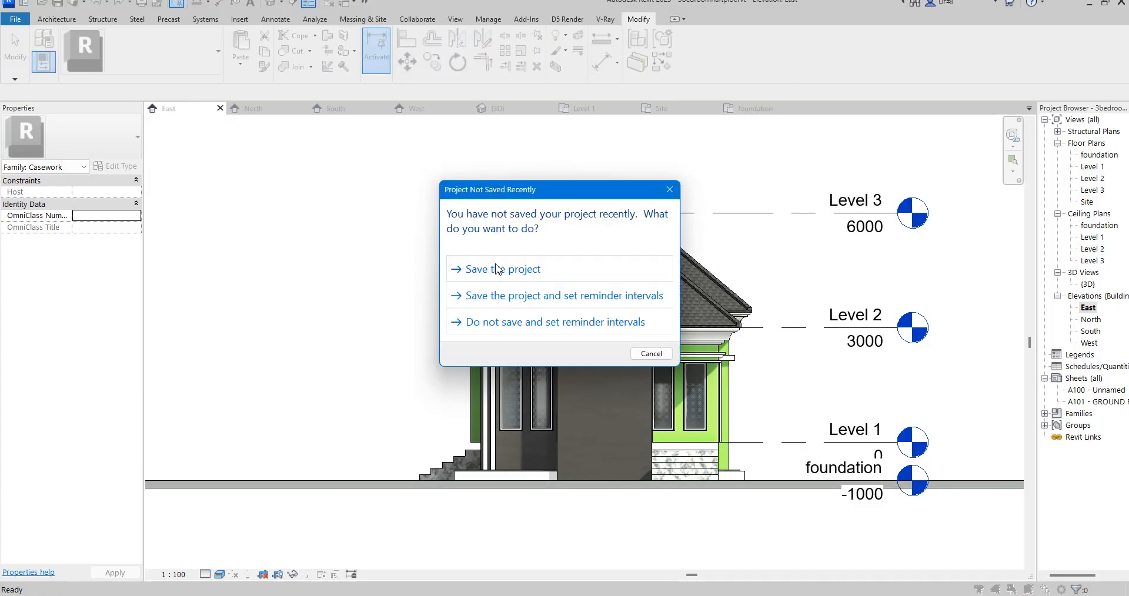
click(496, 269)
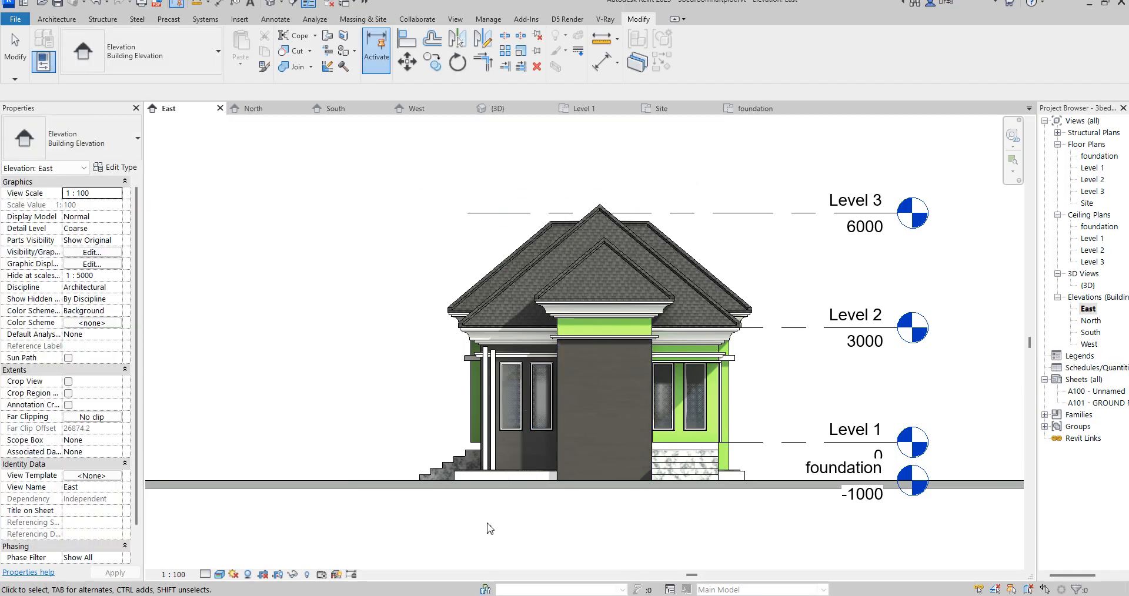
- Extend the base of the narrow green wall beside the entrance steps down to the top of the plinth
scroll(477, 447, up, 2)
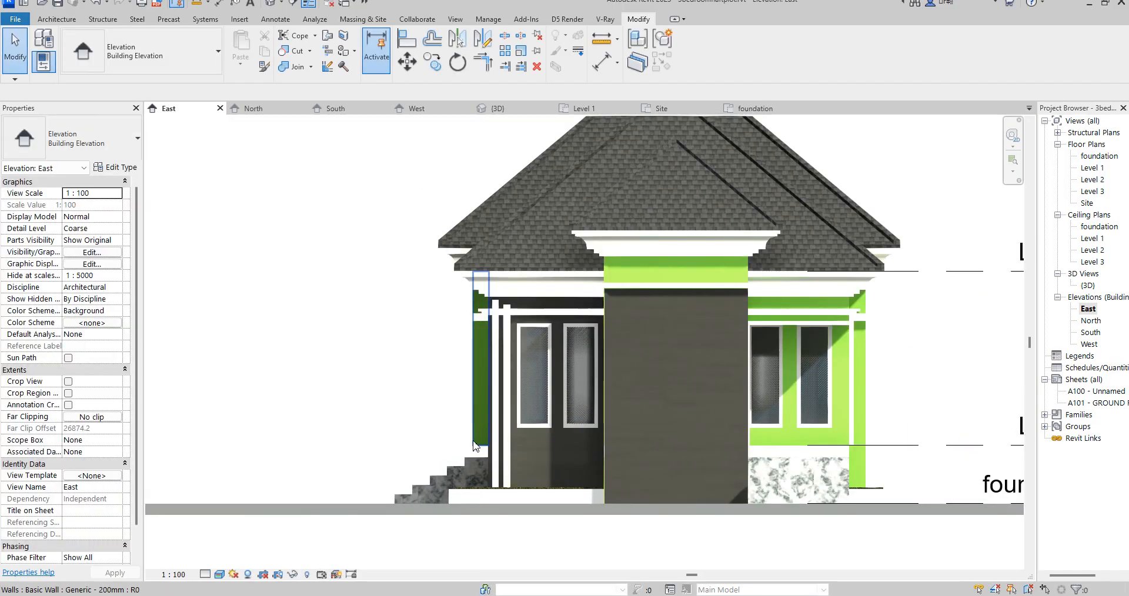
click(477, 446)
drag(479, 482, 480, 484)
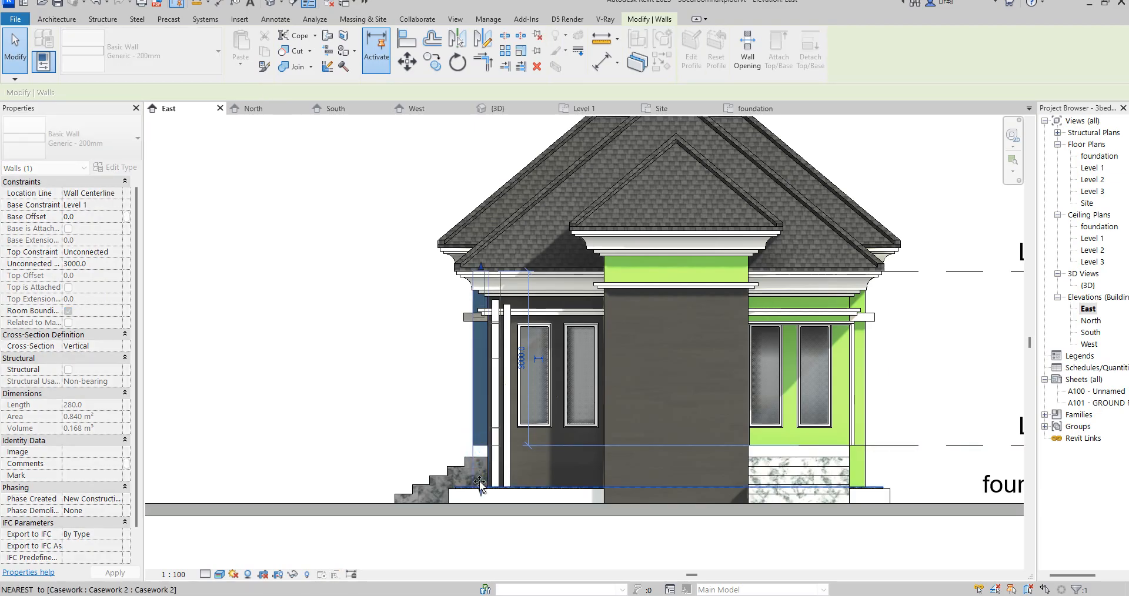
drag(400, 410, 391, 385)
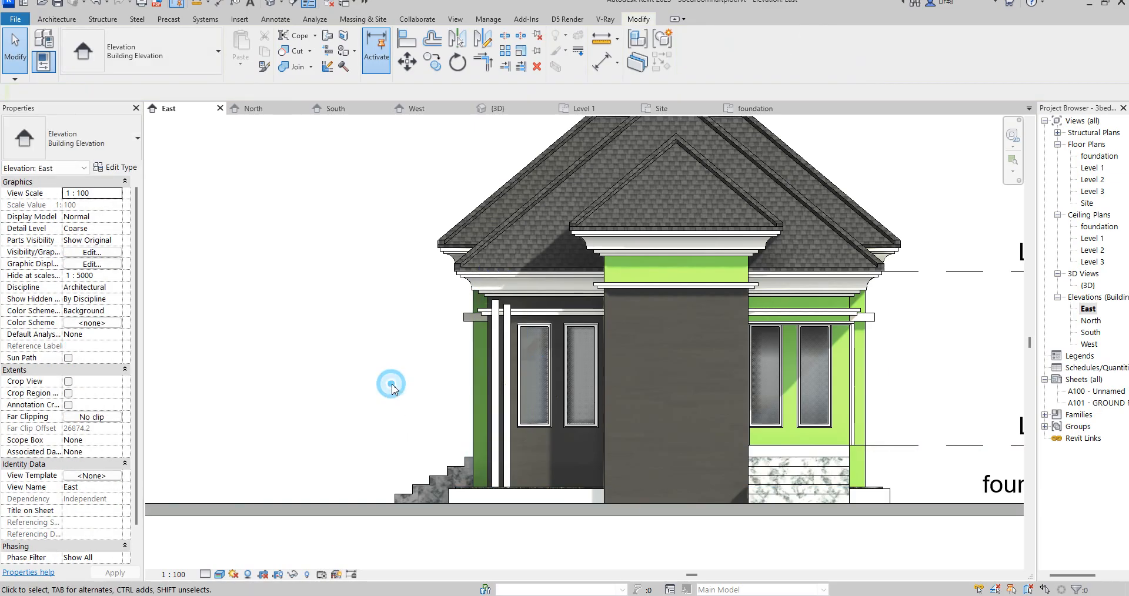
- Examine the new moulding and the extended wall in the east elevation and in the 3D view
scroll(420, 400, down, 5)
click(548, 528)
scroll(671, 414, up, 3)
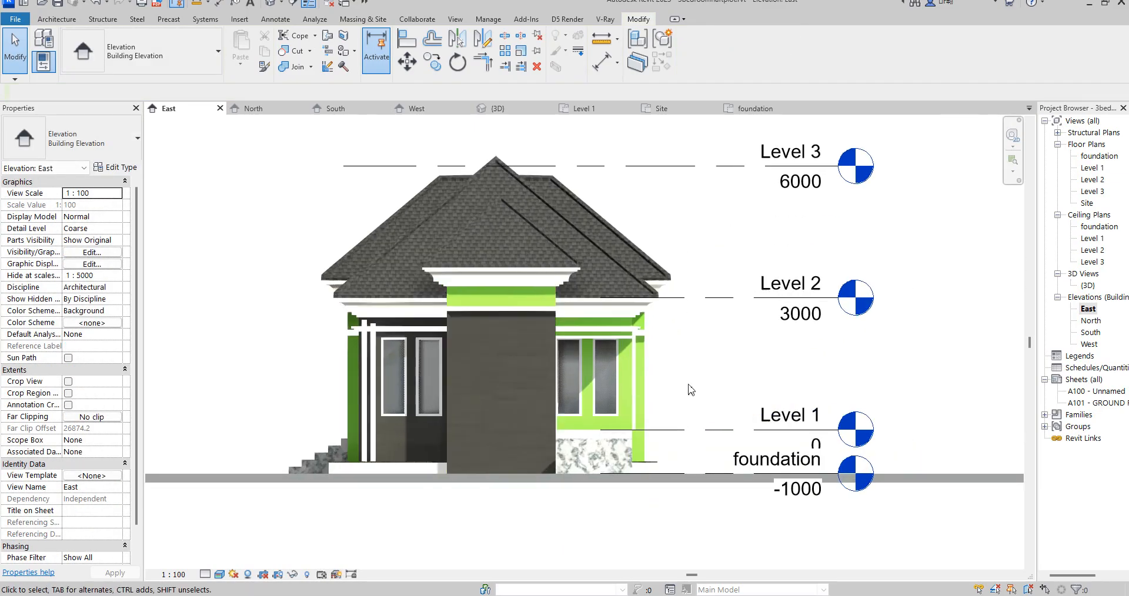
click(691, 389)
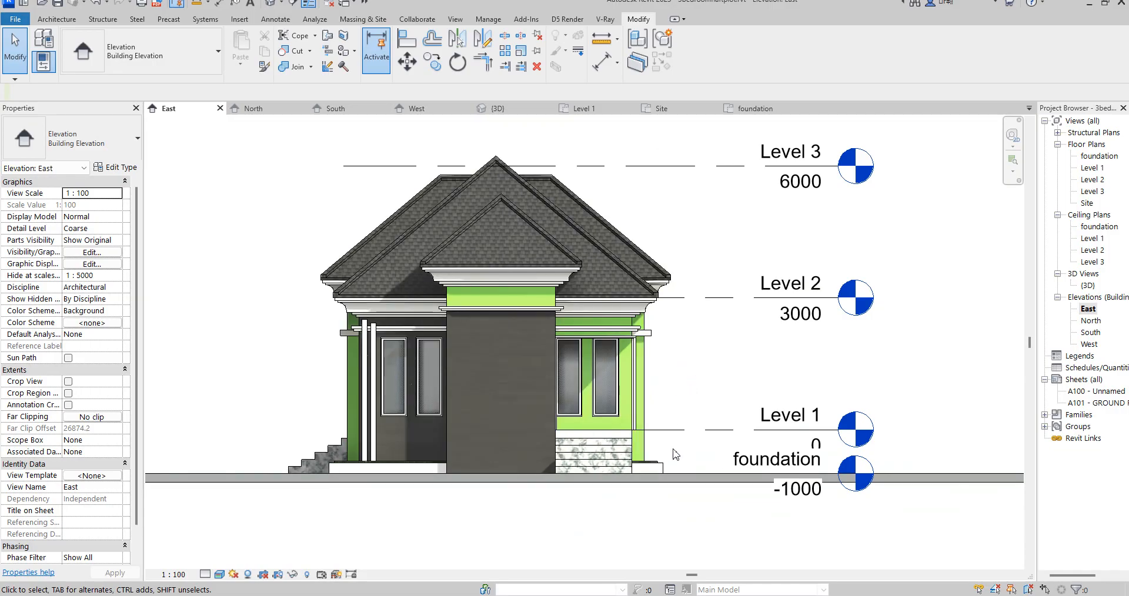
scroll(674, 486, down, 2)
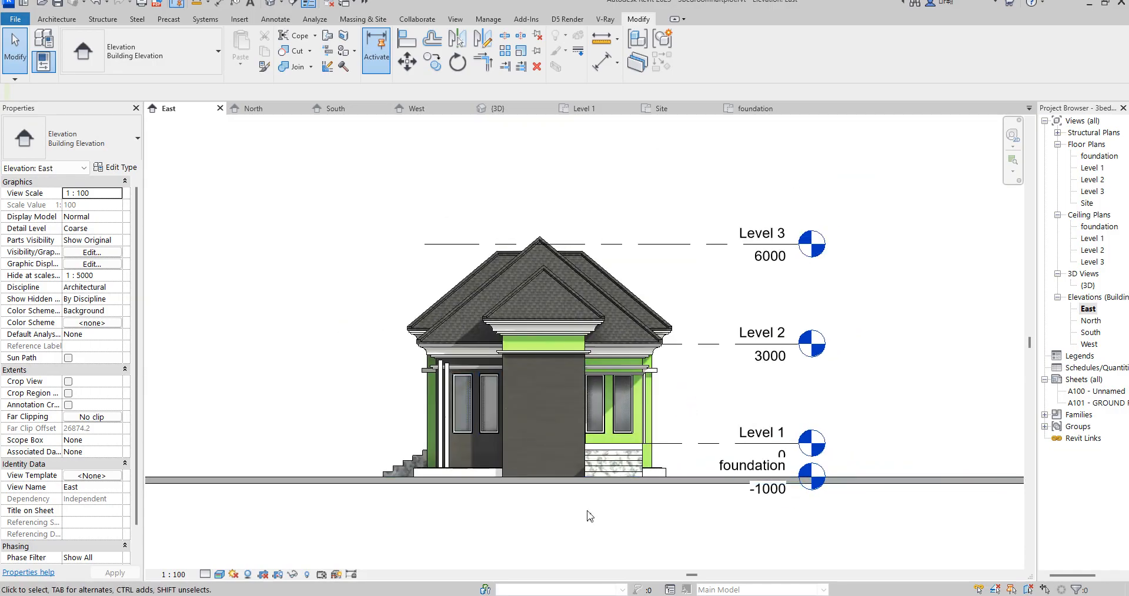
scroll(588, 514, up, 2)
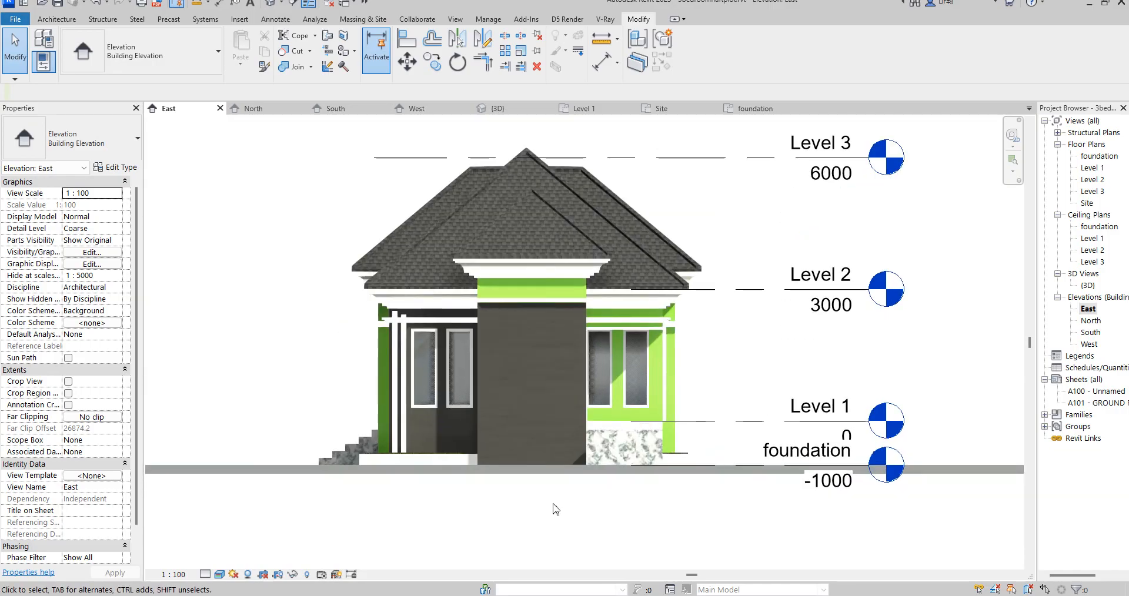
double_click(1088, 285)
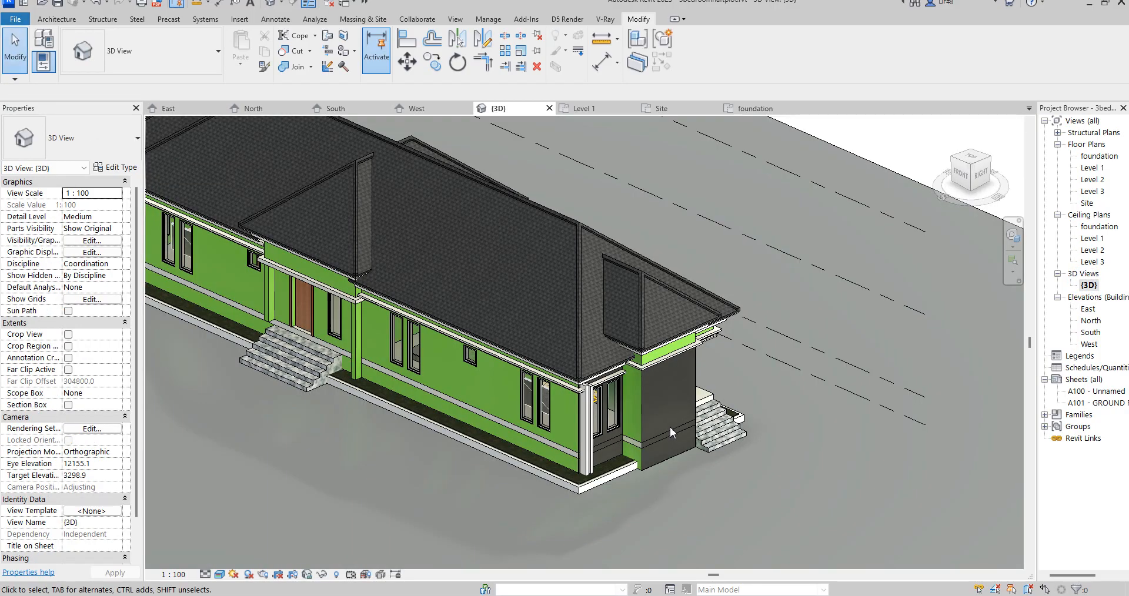
scroll(706, 450, down, 2)
scroll(661, 492, up, 1)
scroll(662, 492, up, 1)
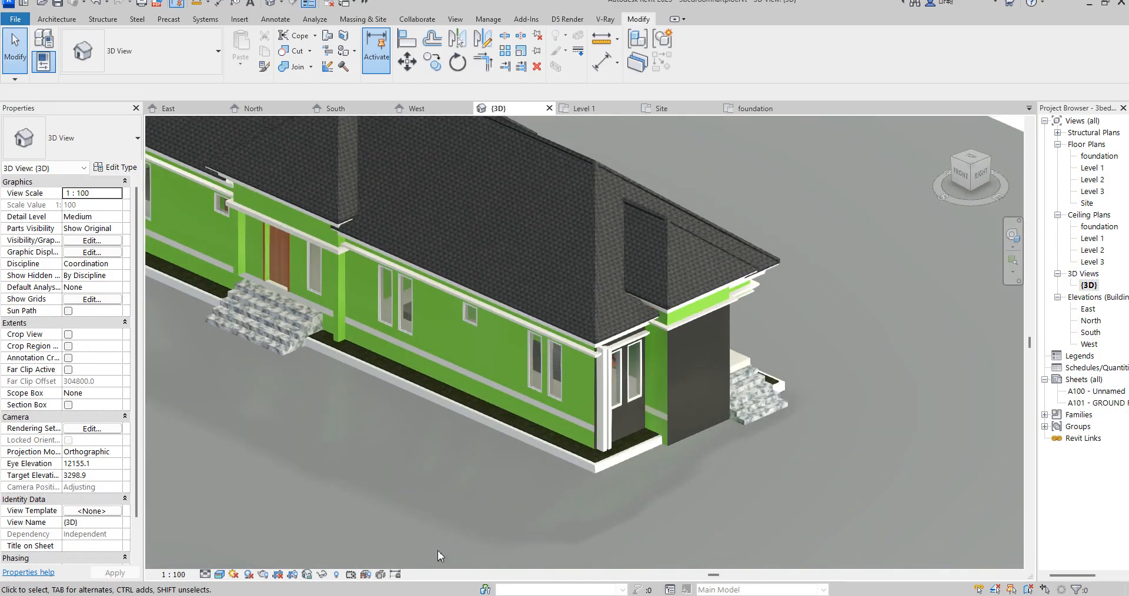